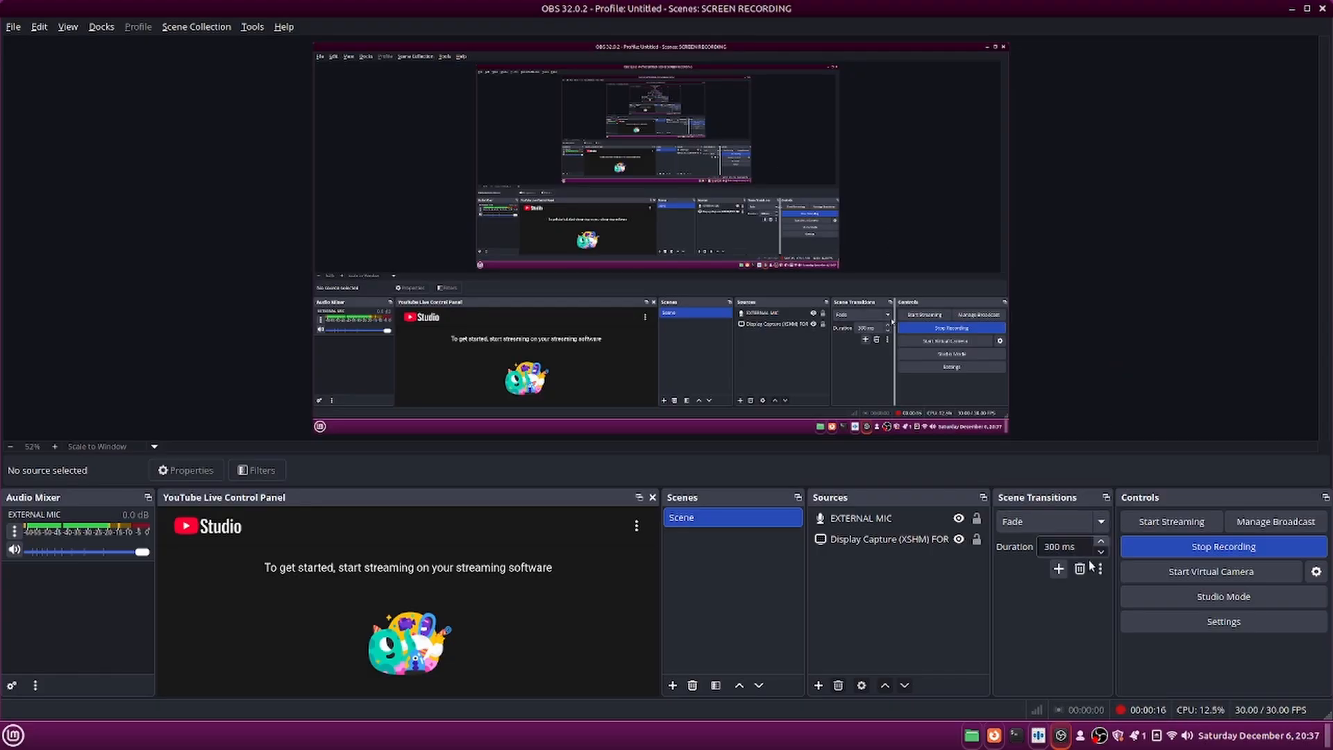
Switch to the YouTube Studio Languages page, open the video's English subtitles for editing, and play the preview from the first caption.
mouse_move(1055, 727)
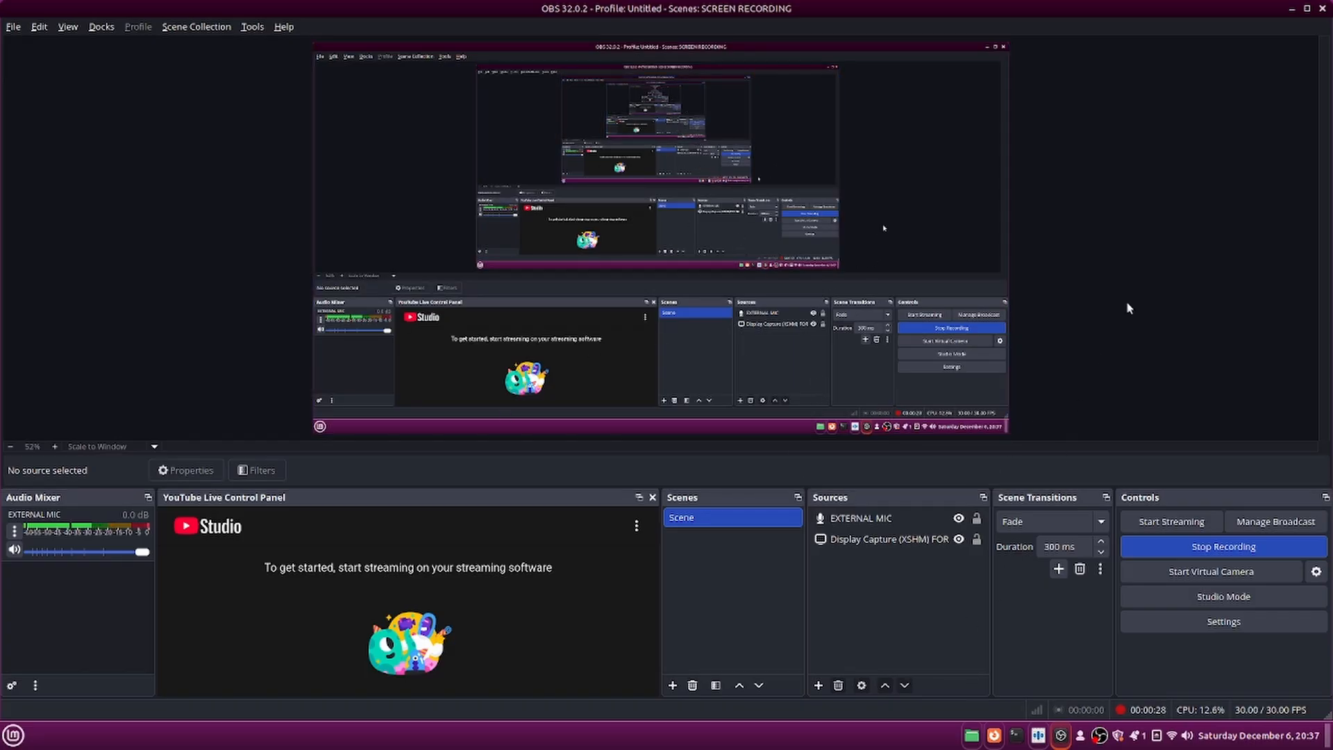
left_click(1289, 9)
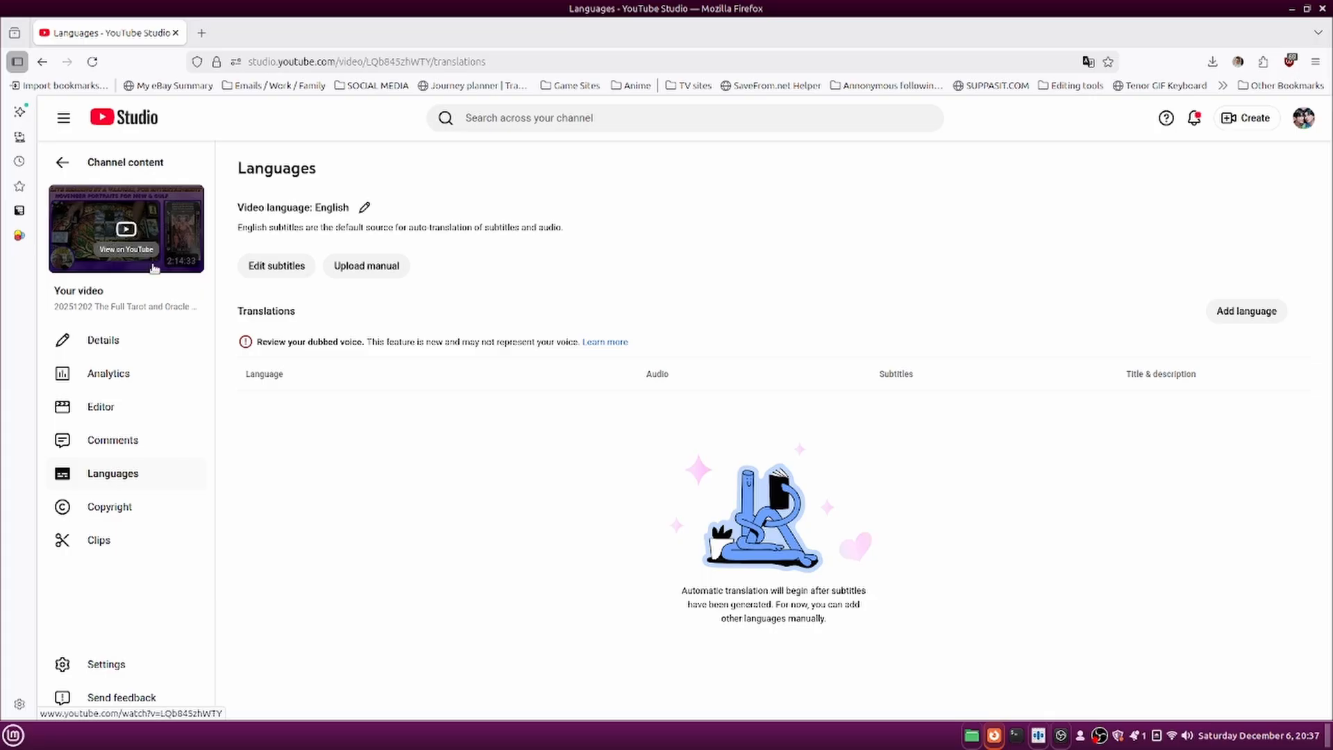
mouse_move(82, 228)
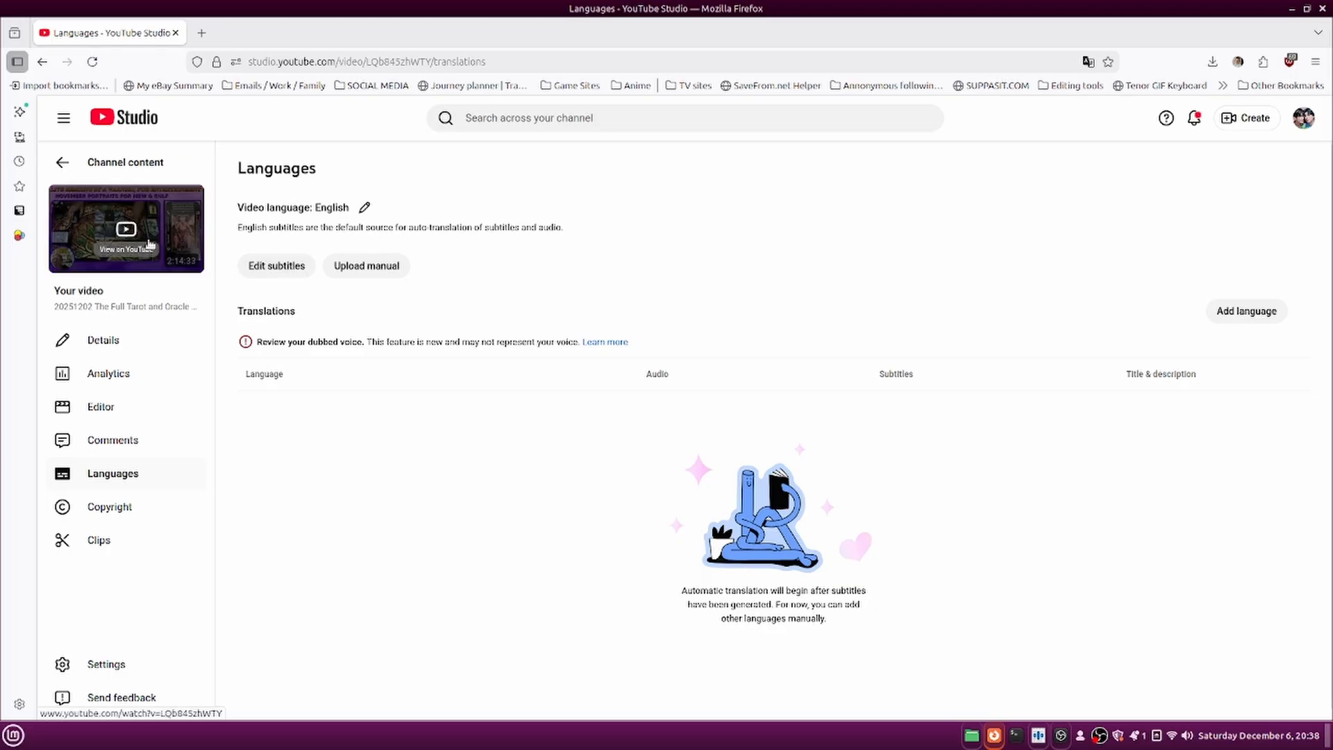
left_click(295, 270)
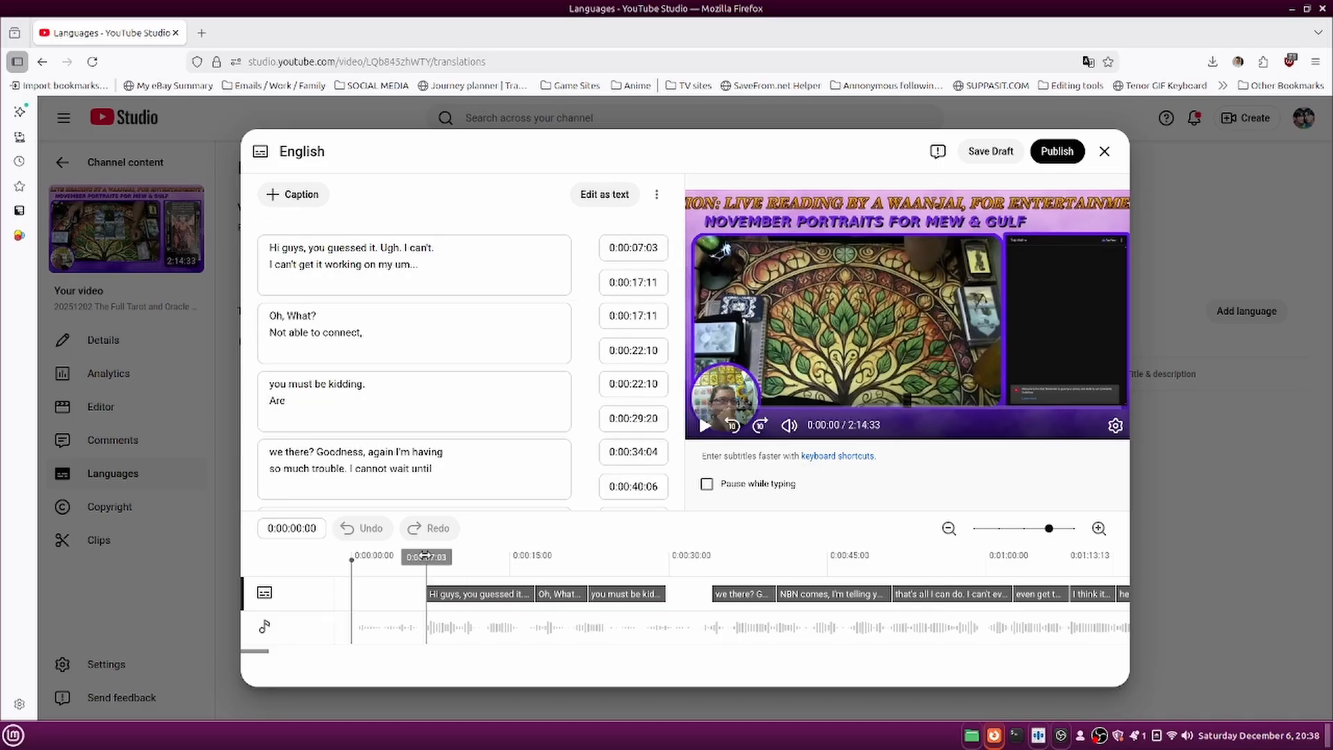
left_click(427, 557)
left_click(705, 424)
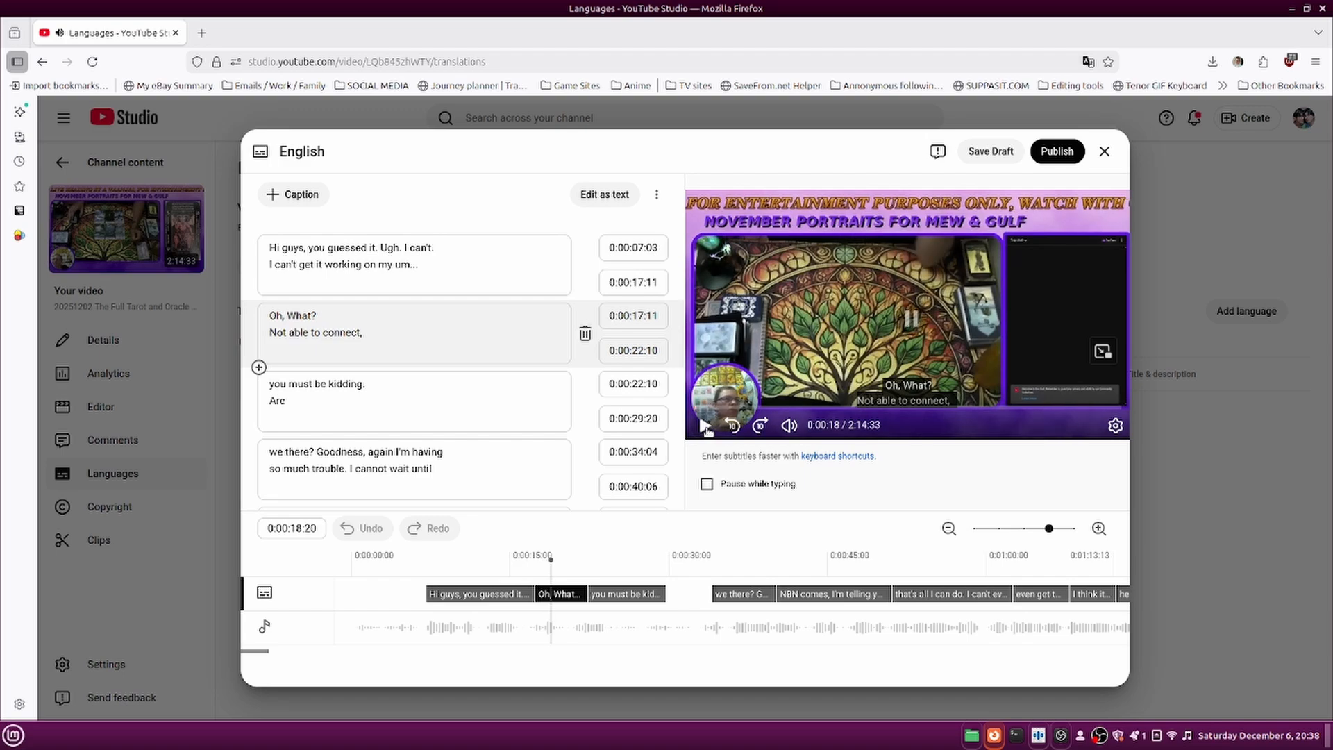
Look at the download, clear and upload options for the English subtitles, and close the subtitle editor.
left_click(522, 395)
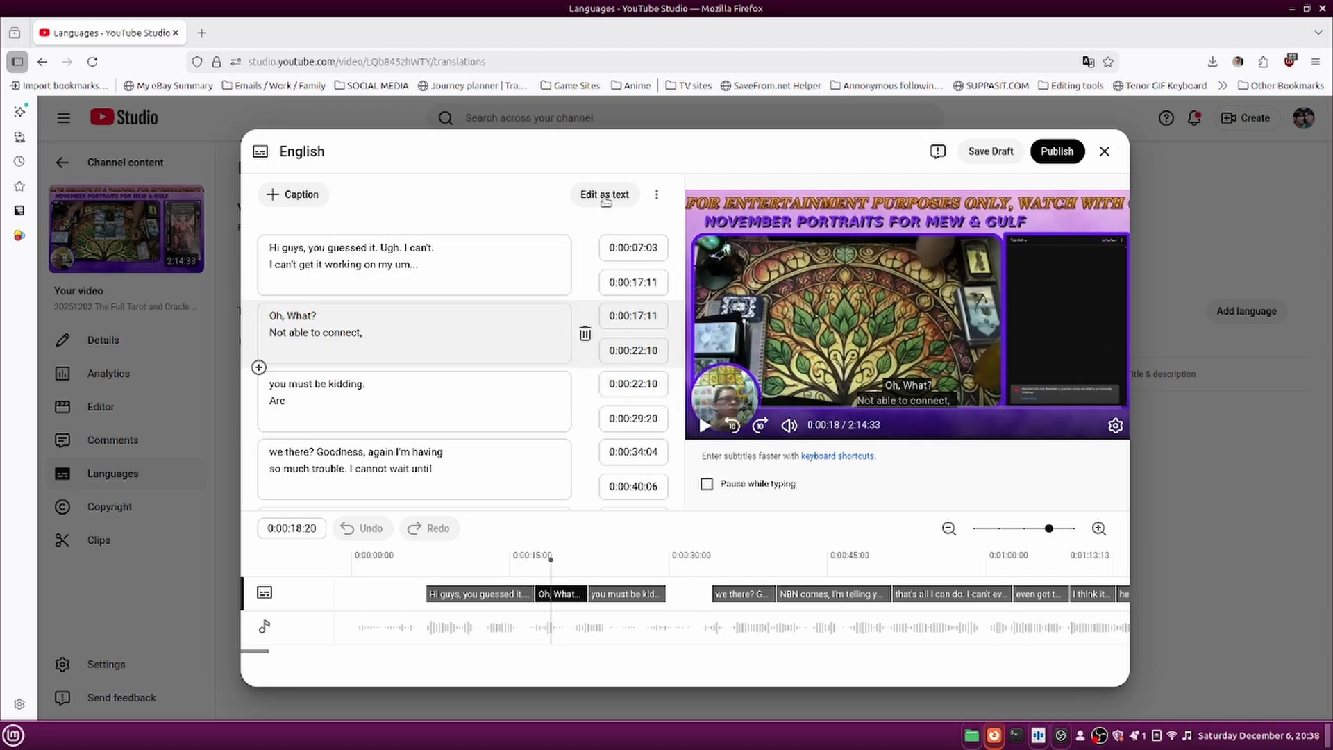
left_click(657, 196)
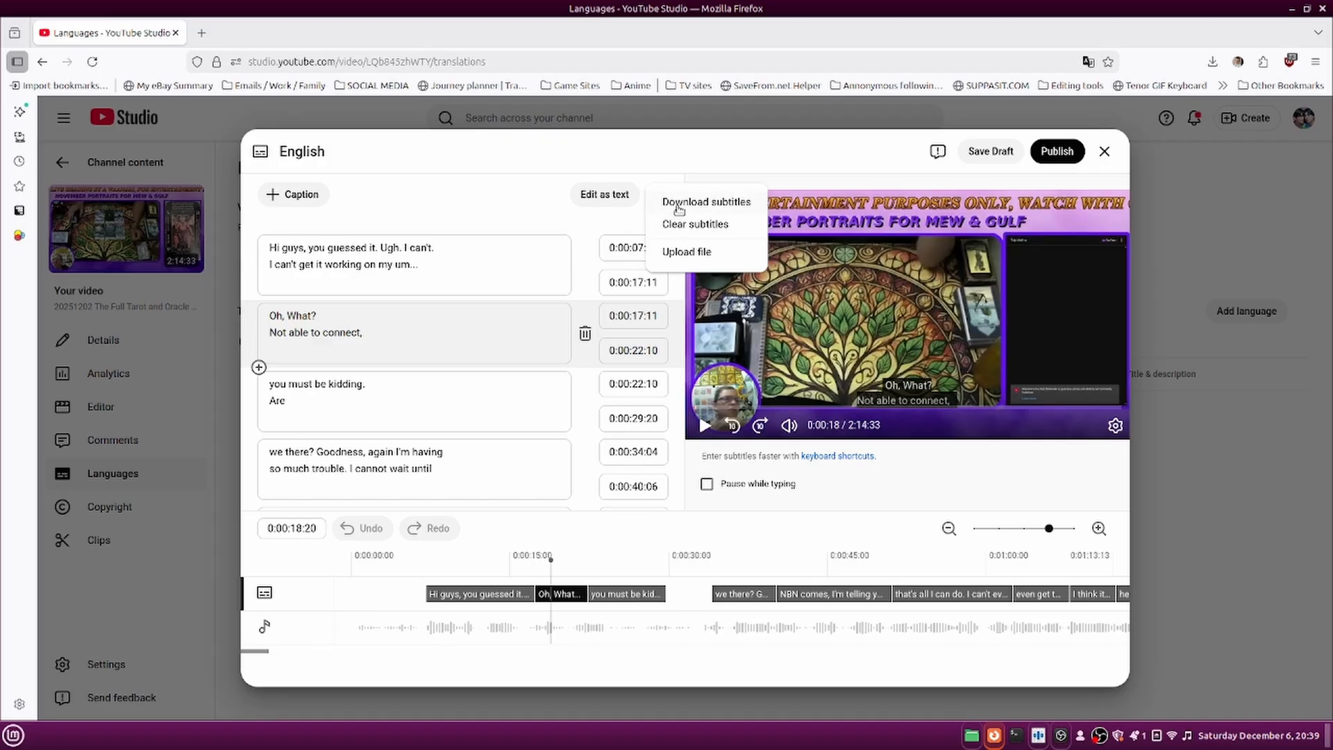
left_click(490, 207)
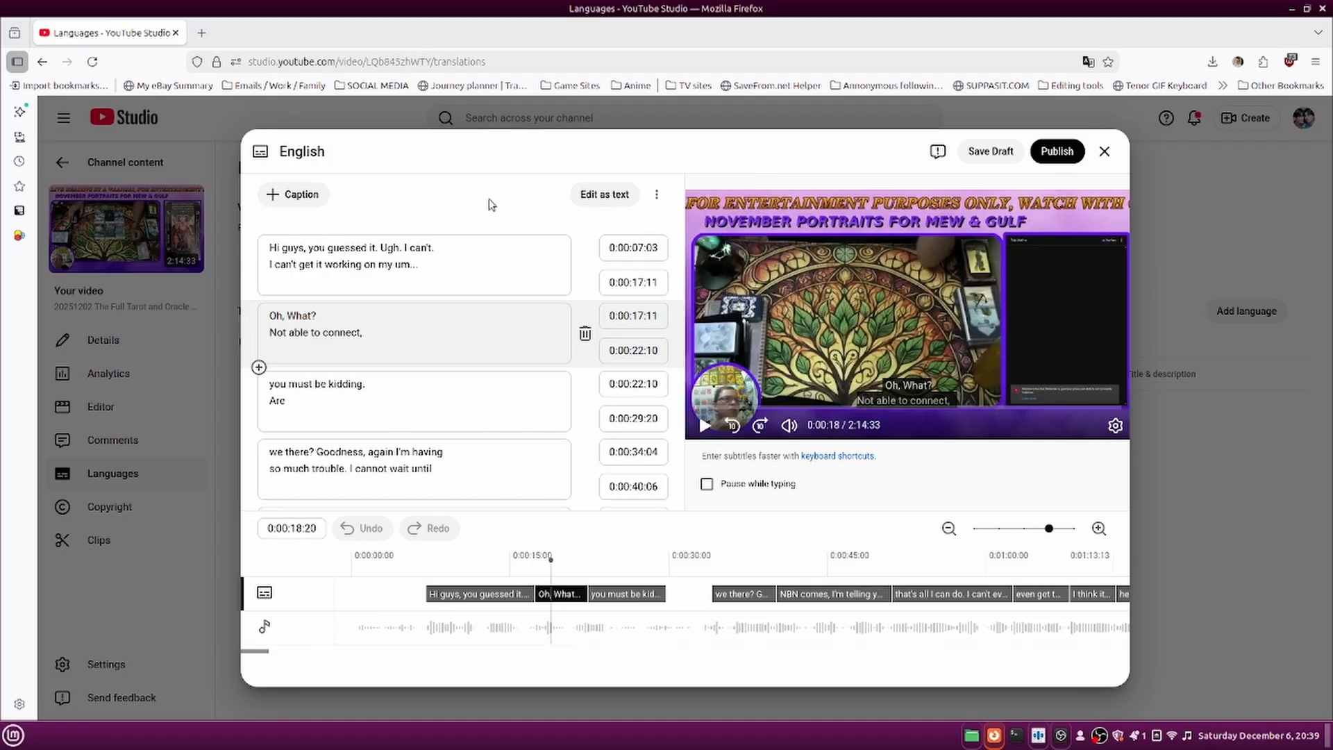
left_click(1109, 152)
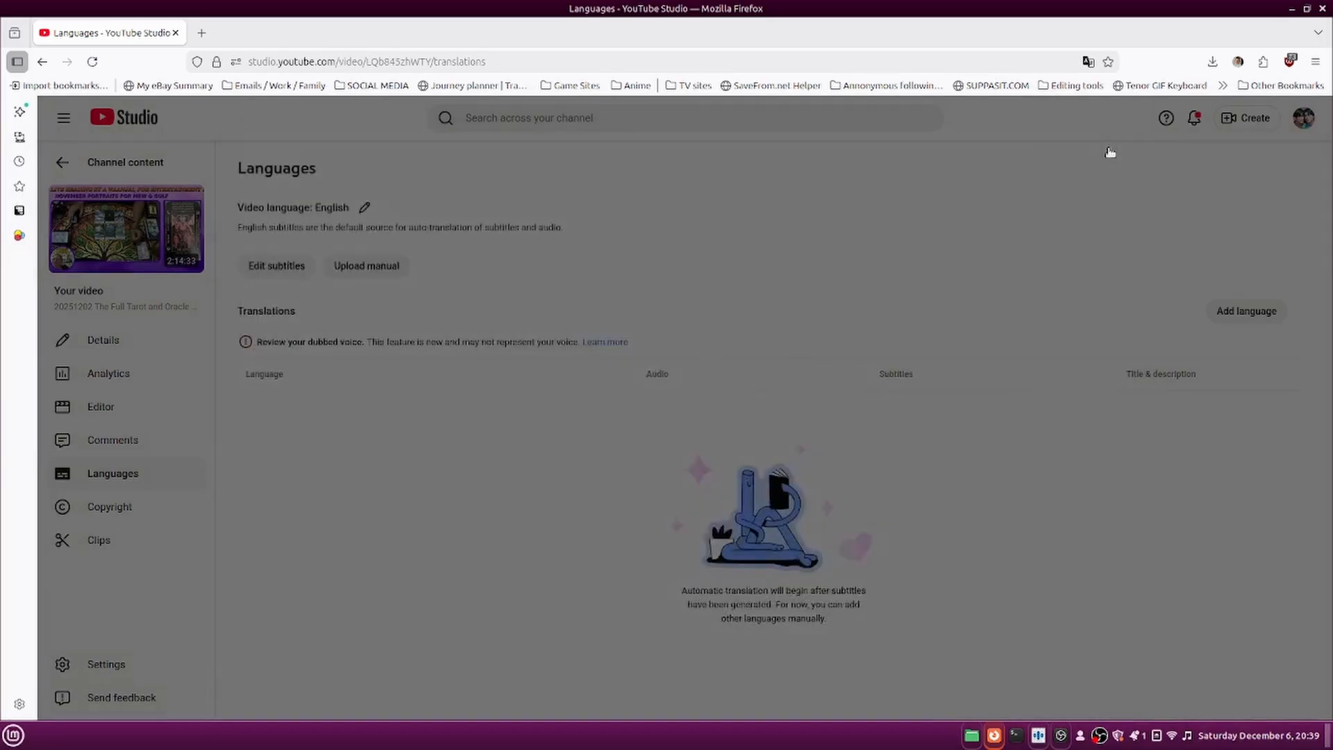
Switch to Speech Note and start importing a file, browsing to the GAMES&EDIT drive.
left_click(1040, 737)
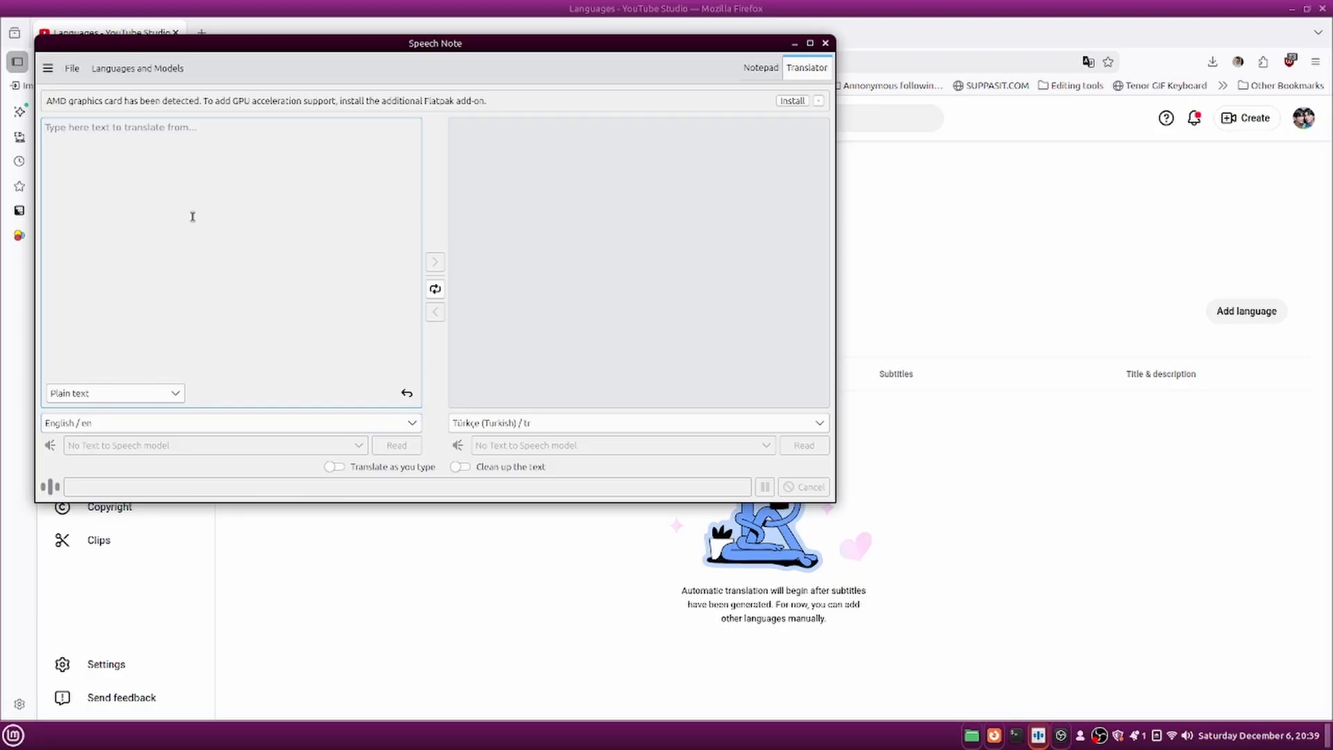
left_click(71, 68)
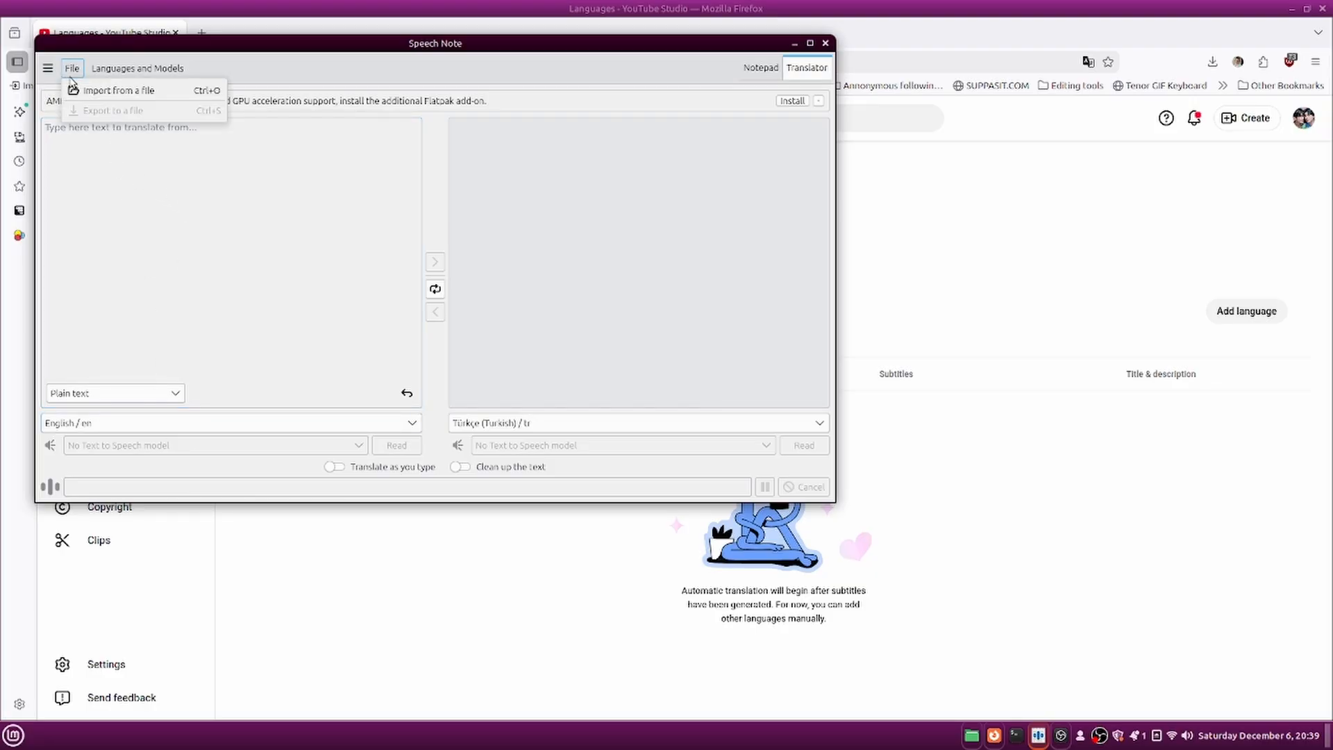
left_click(88, 90)
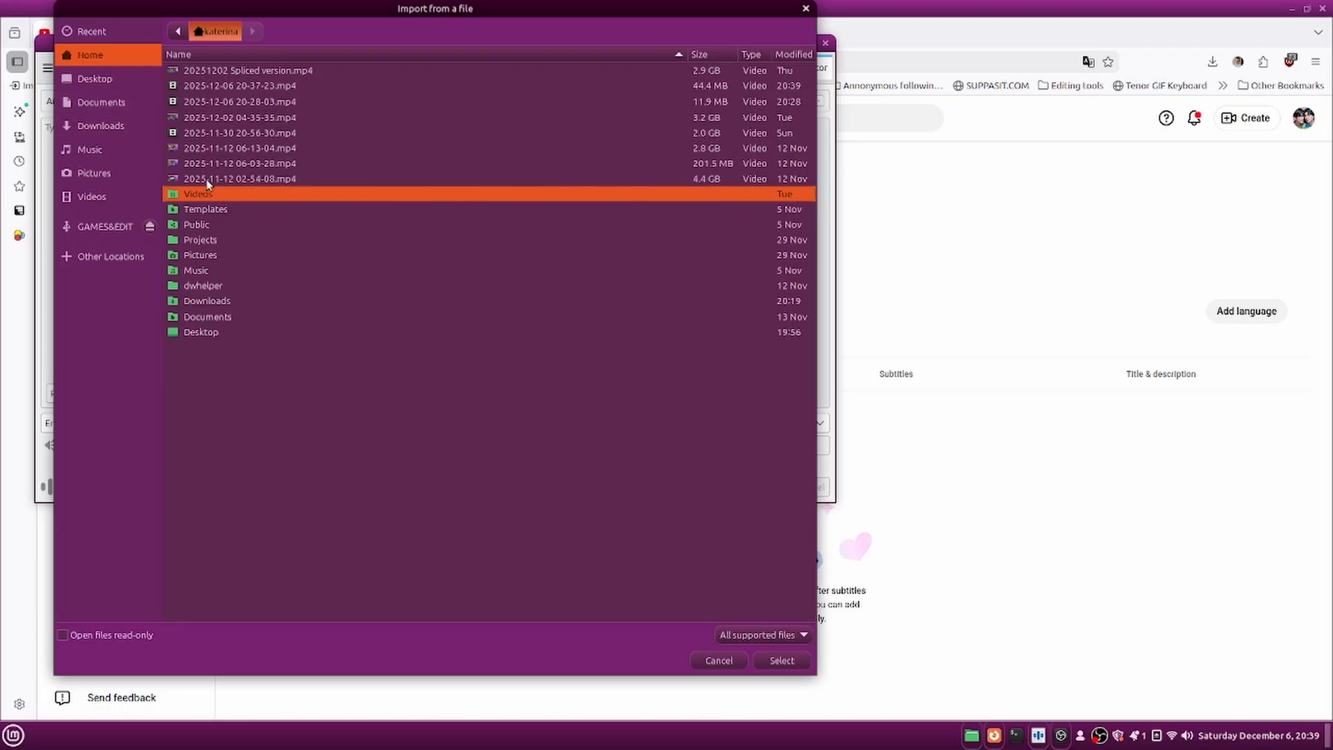
left_click(107, 225)
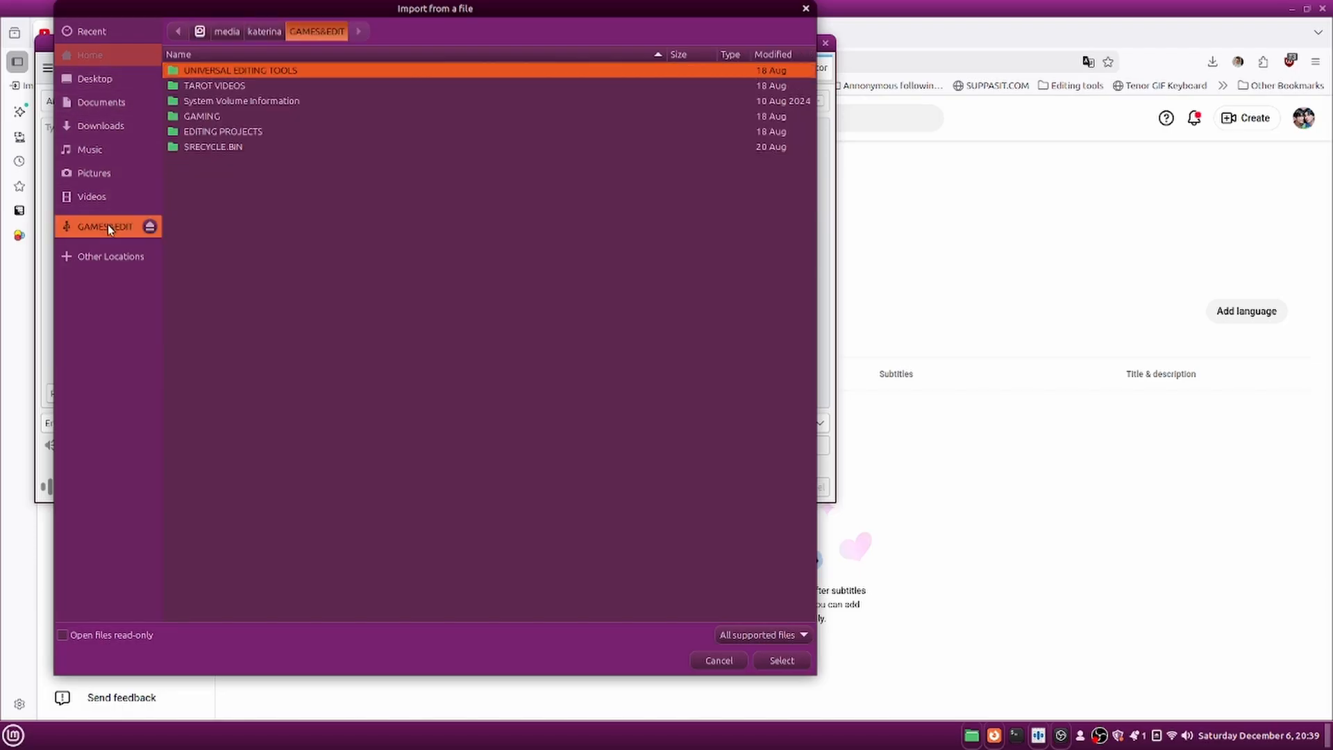
double_click(241, 69)
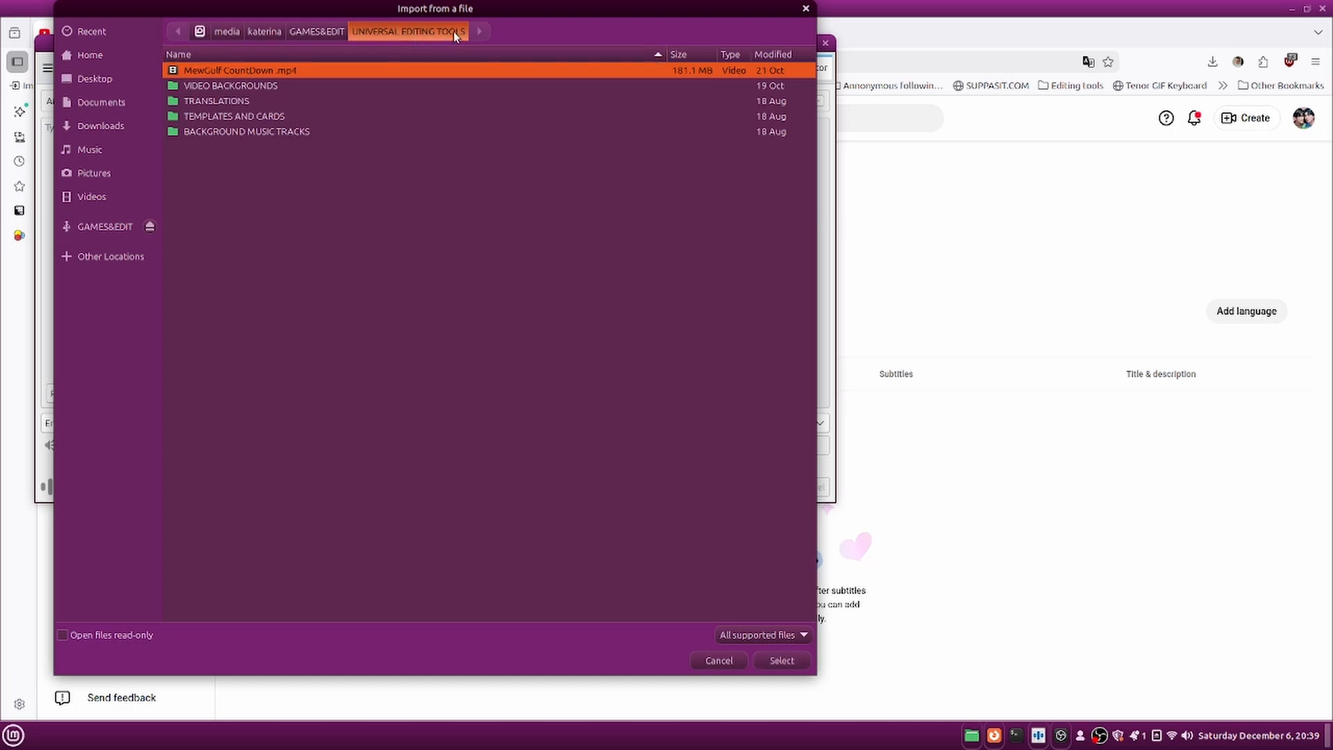
left_click(329, 31)
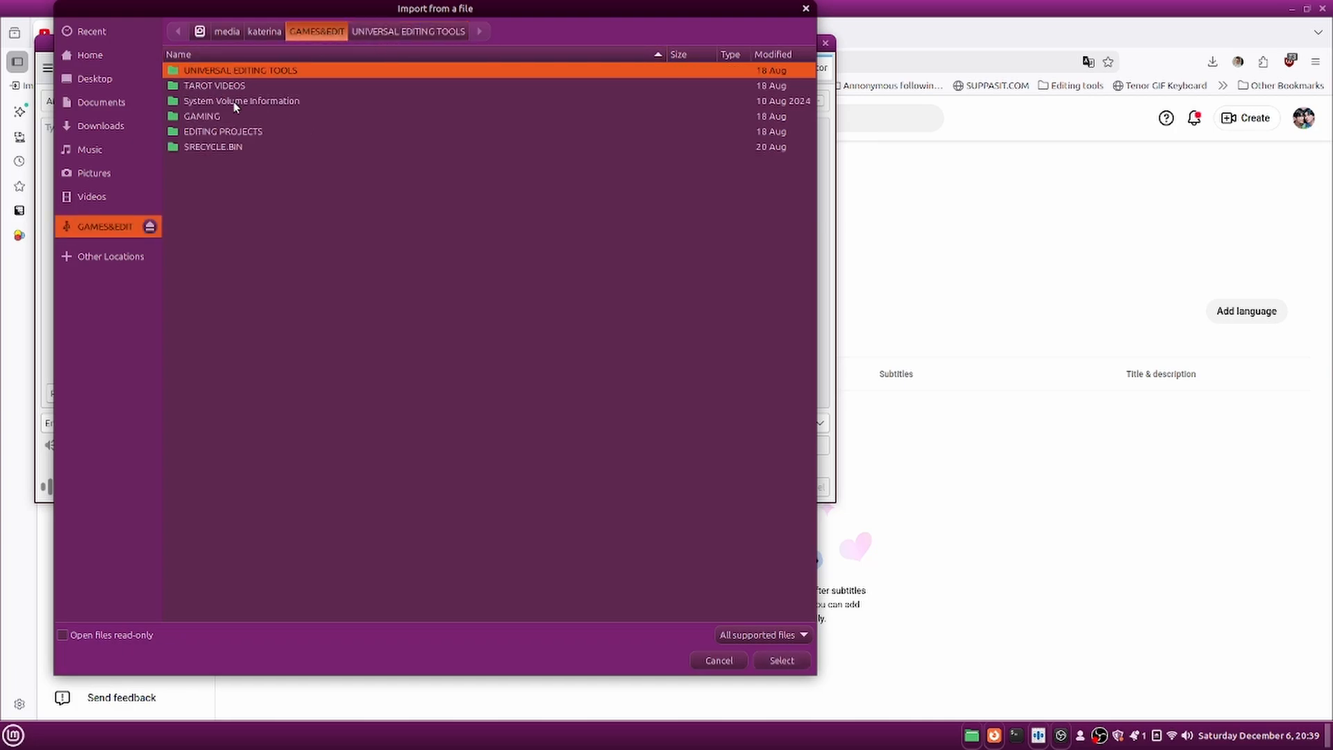
Import "ENGLISH 20251202 tarot checkin spliced.srt" from TAROT VIDEOS/MY READINGS/20251202 December Readings/SRTS/Tarot and Oracle.
double_click(197, 86)
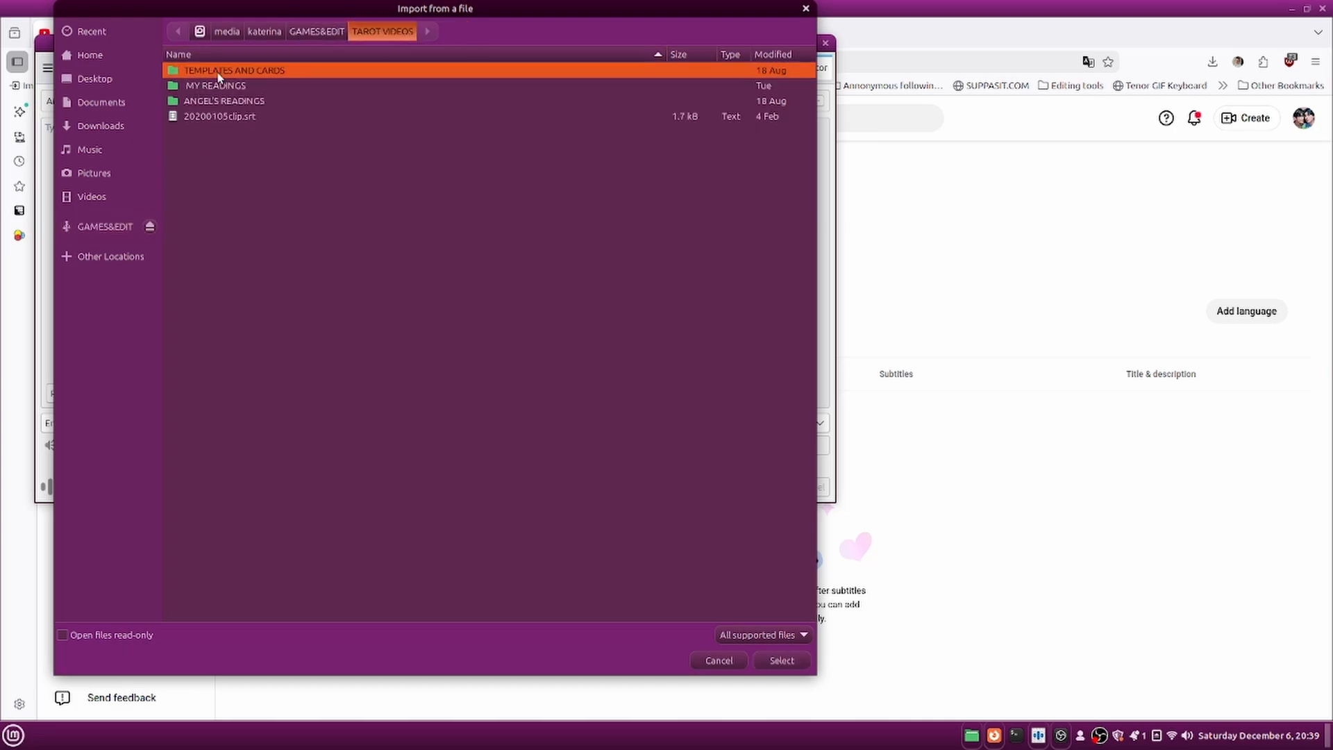
left_click(221, 85)
double_click(221, 84)
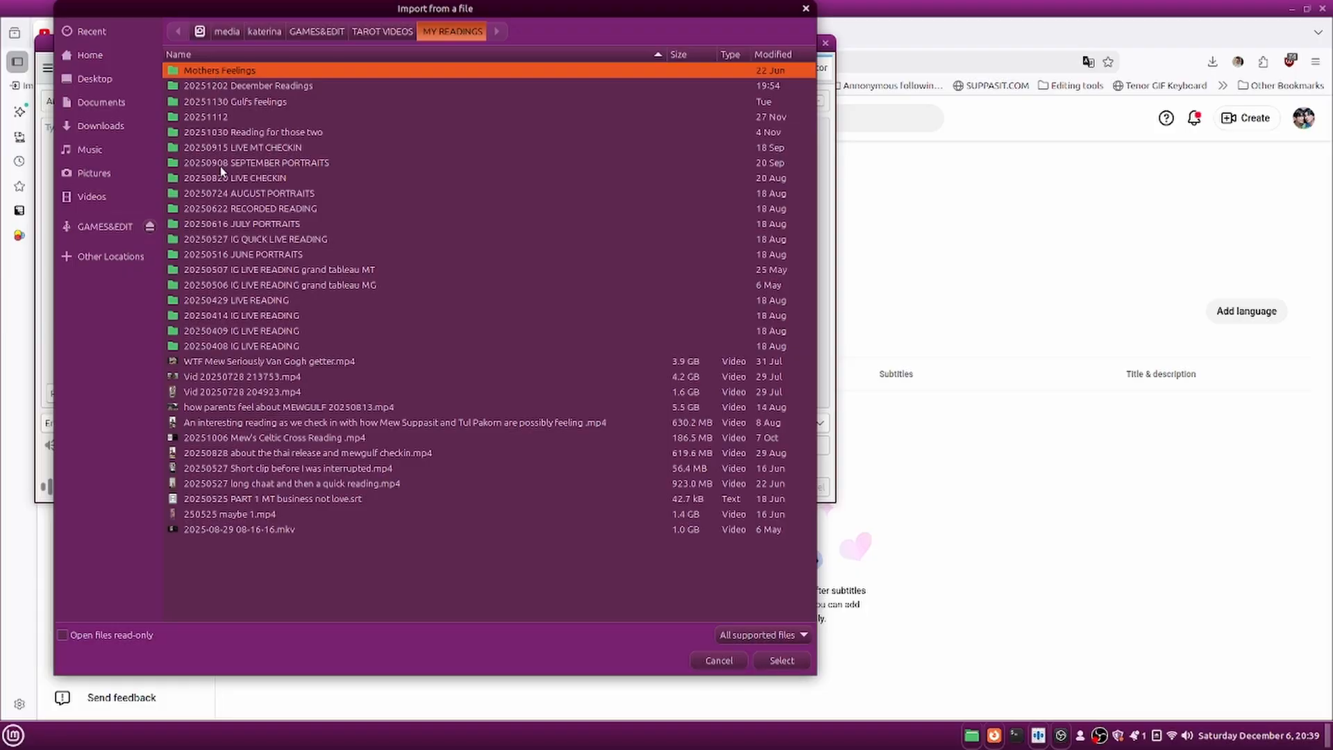
double_click(217, 86)
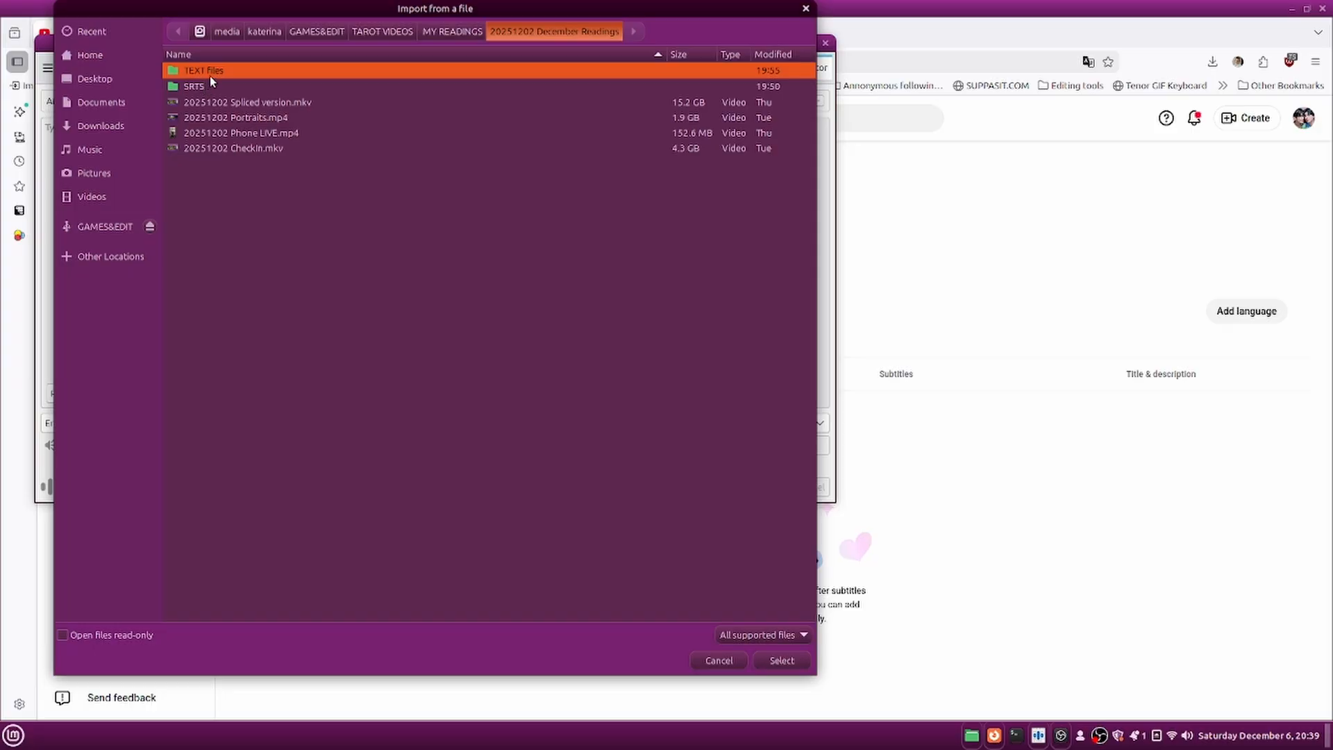
double_click(203, 85)
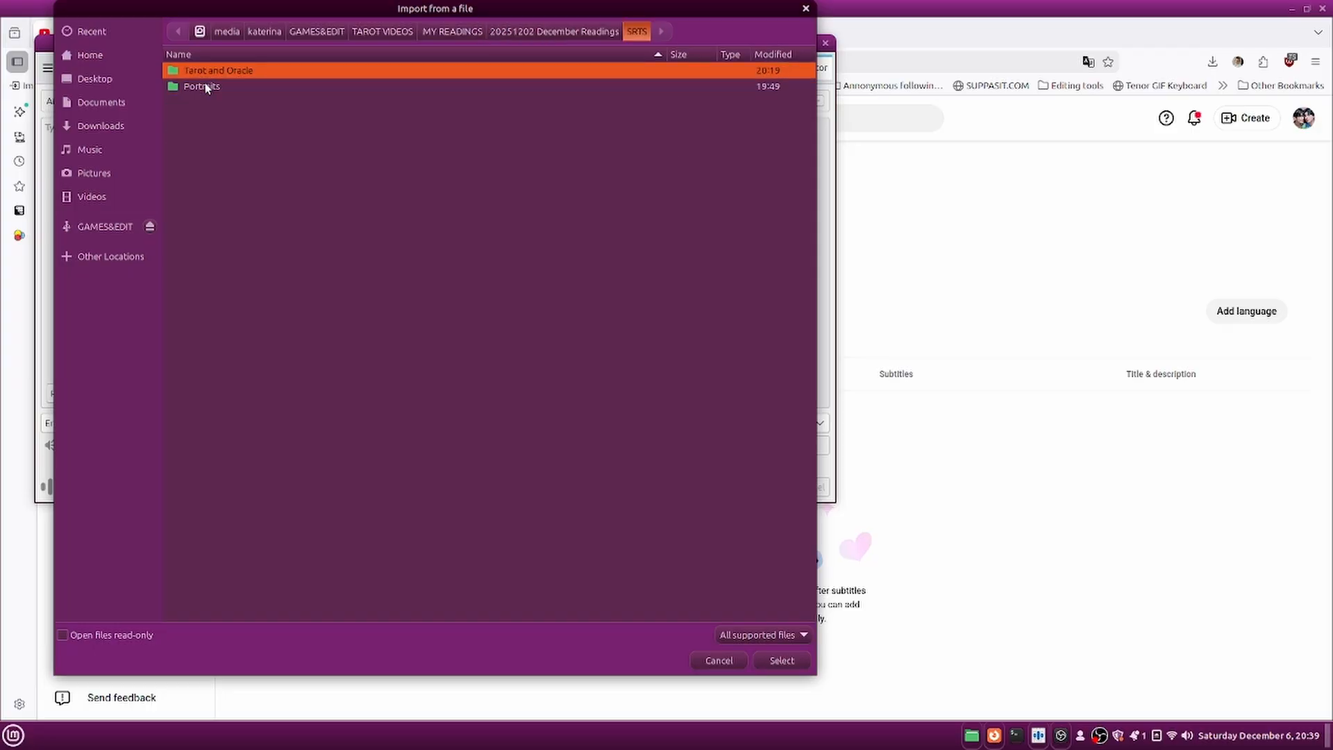
double_click(216, 72)
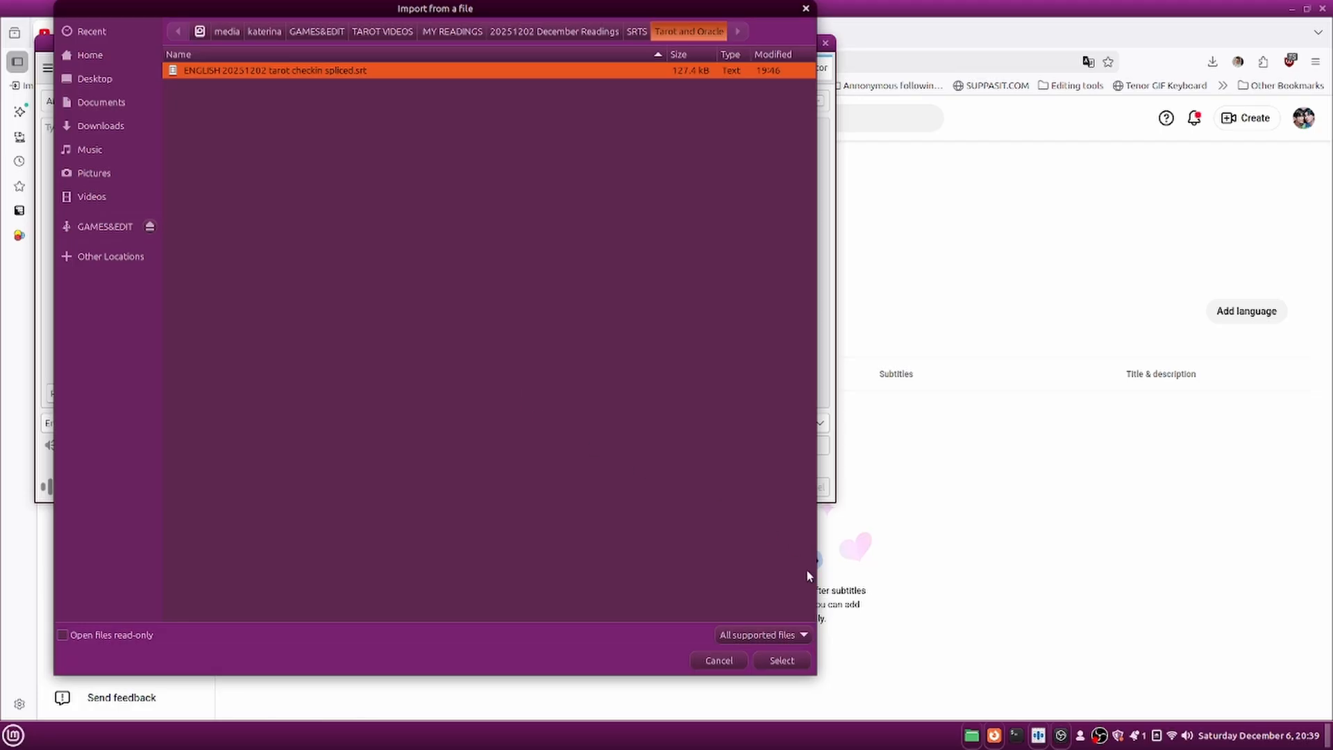
left_click(783, 660)
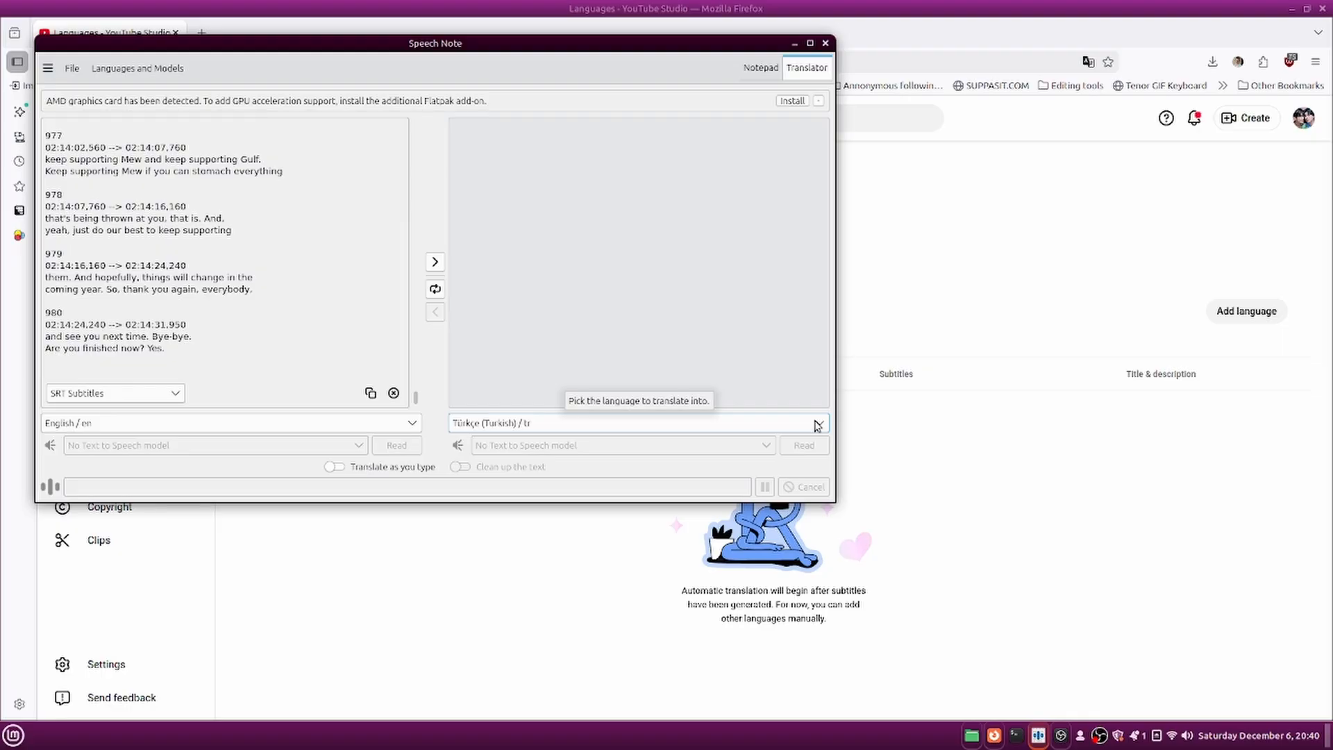
Check the available target languages, keep Türkçe (Turkish), and translate the imported English SRT subtitles into it.
left_click(818, 424)
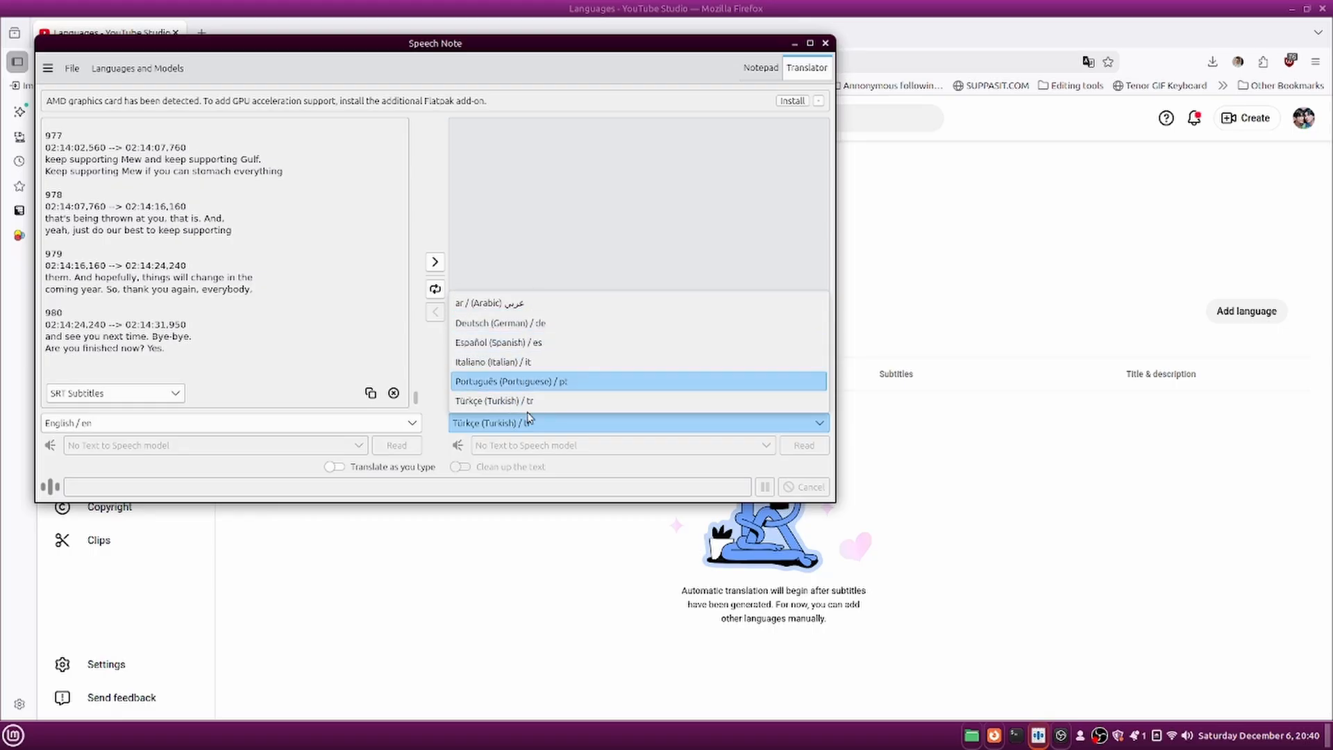
left_click(772, 449)
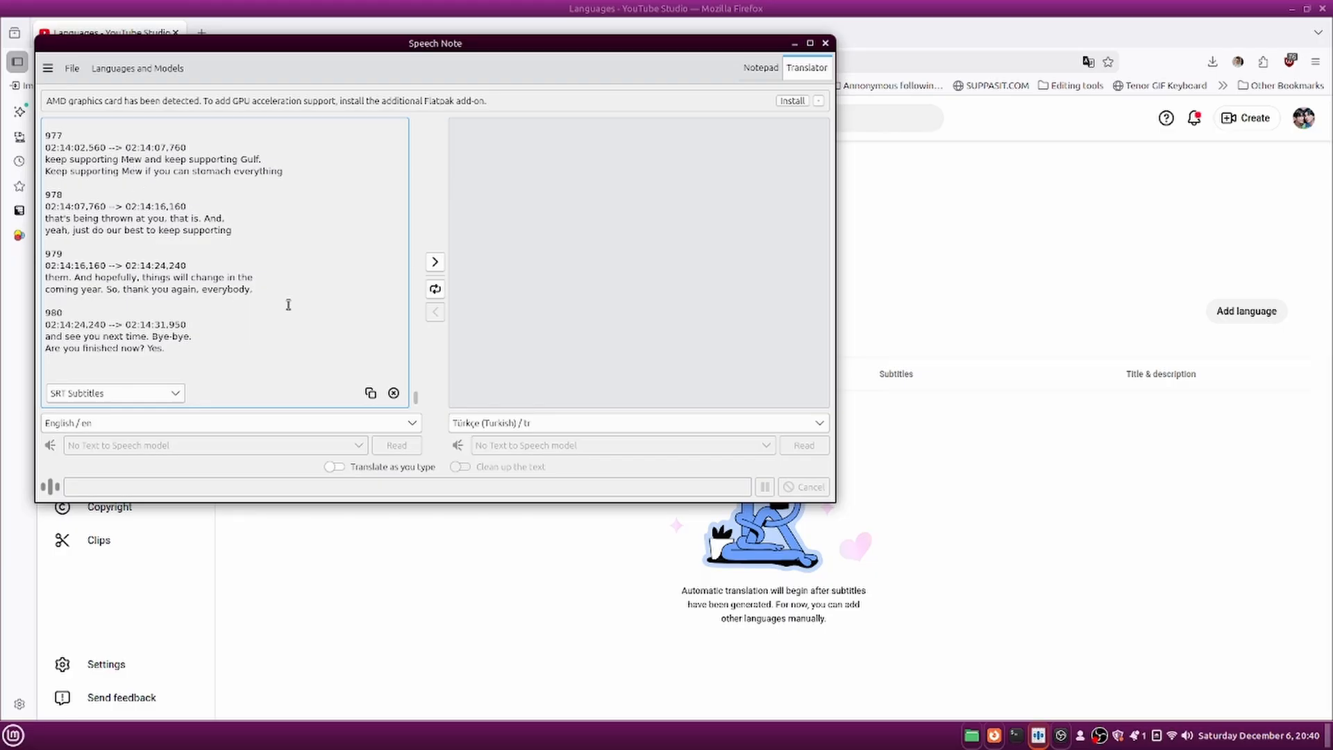
left_click(595, 425)
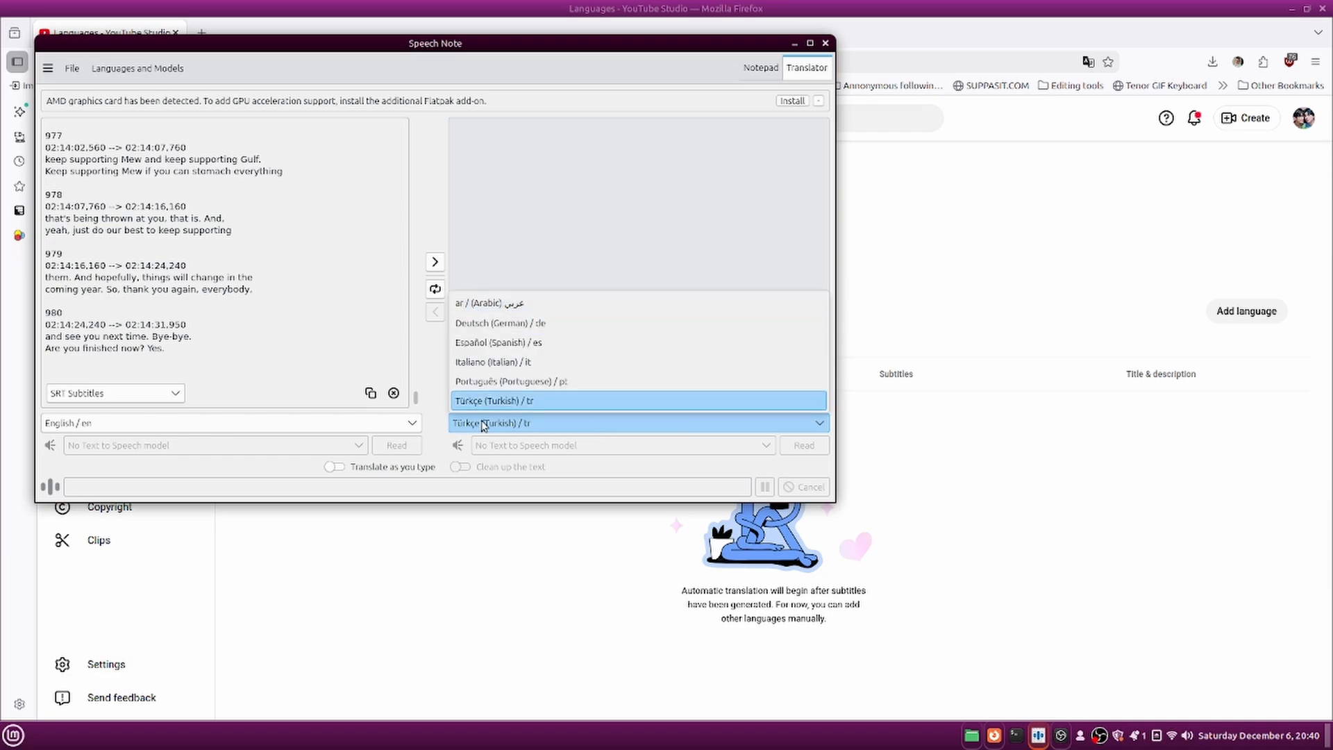
left_click(522, 425)
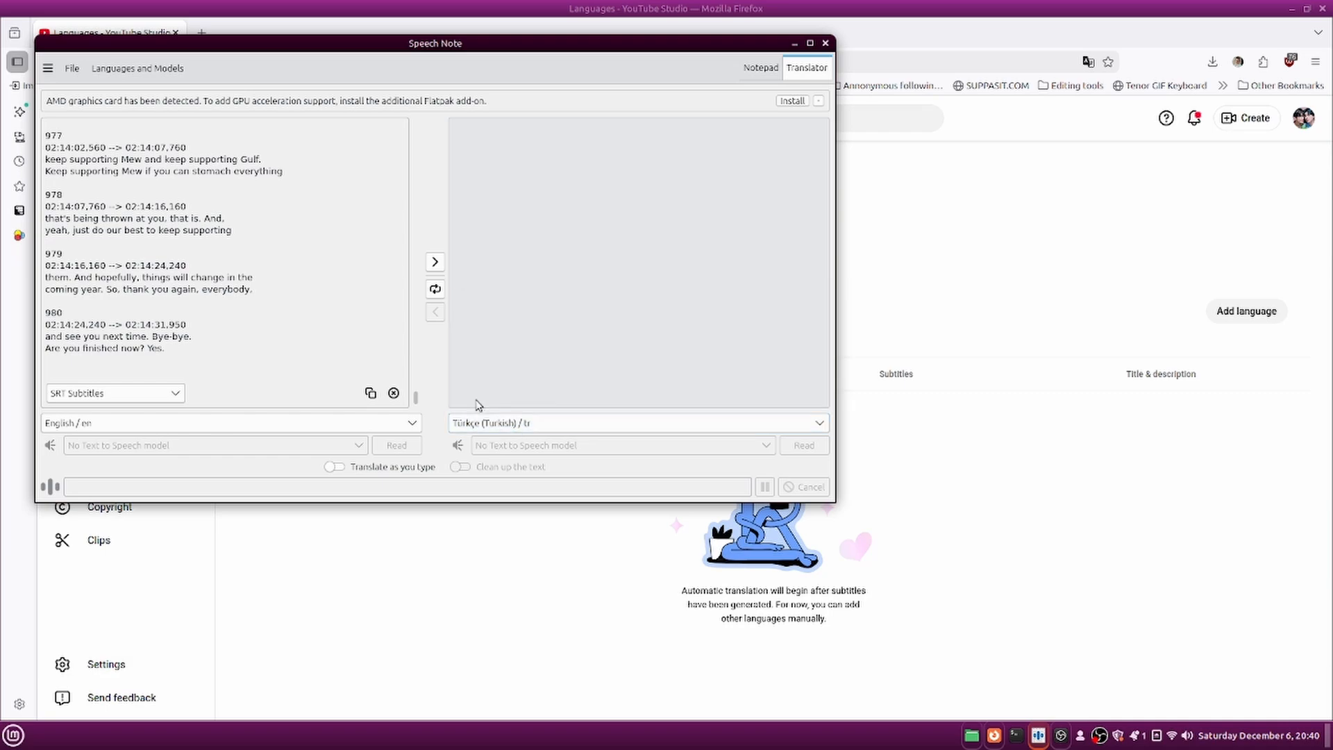
left_click(435, 264)
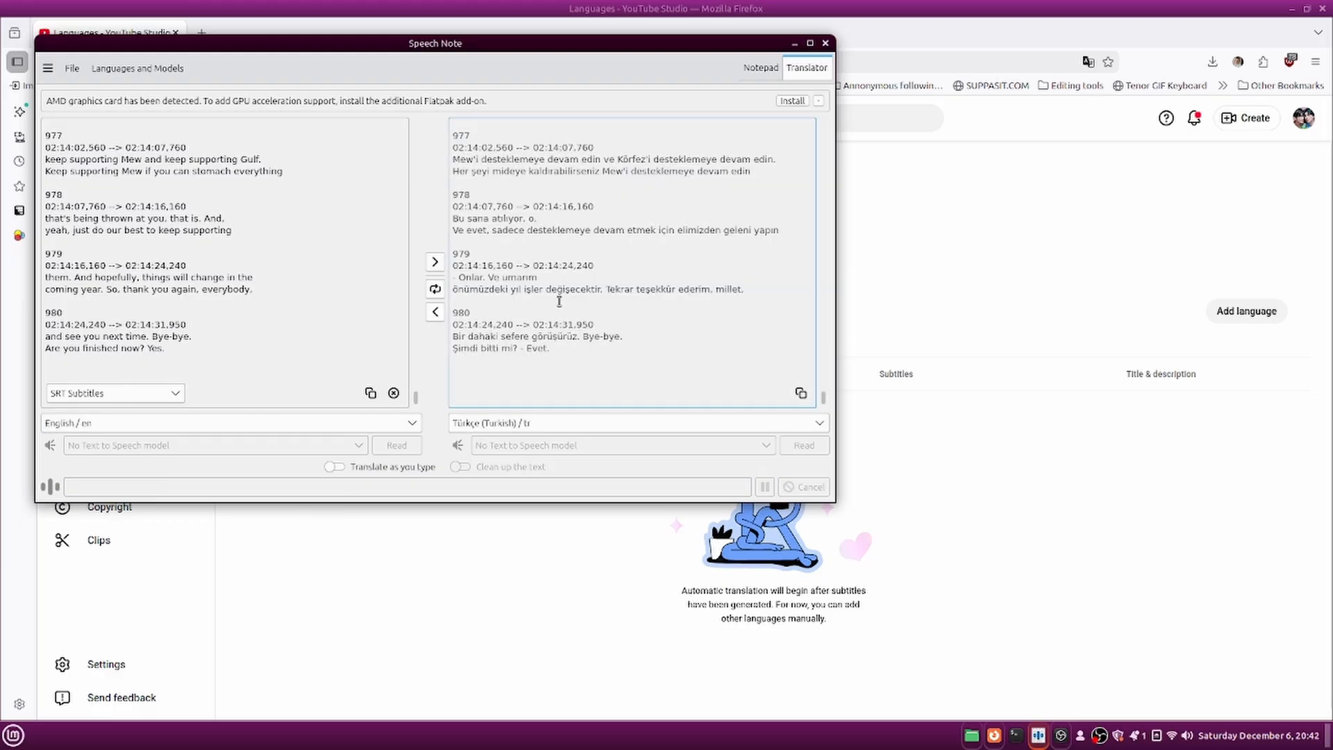
left_click(178, 152)
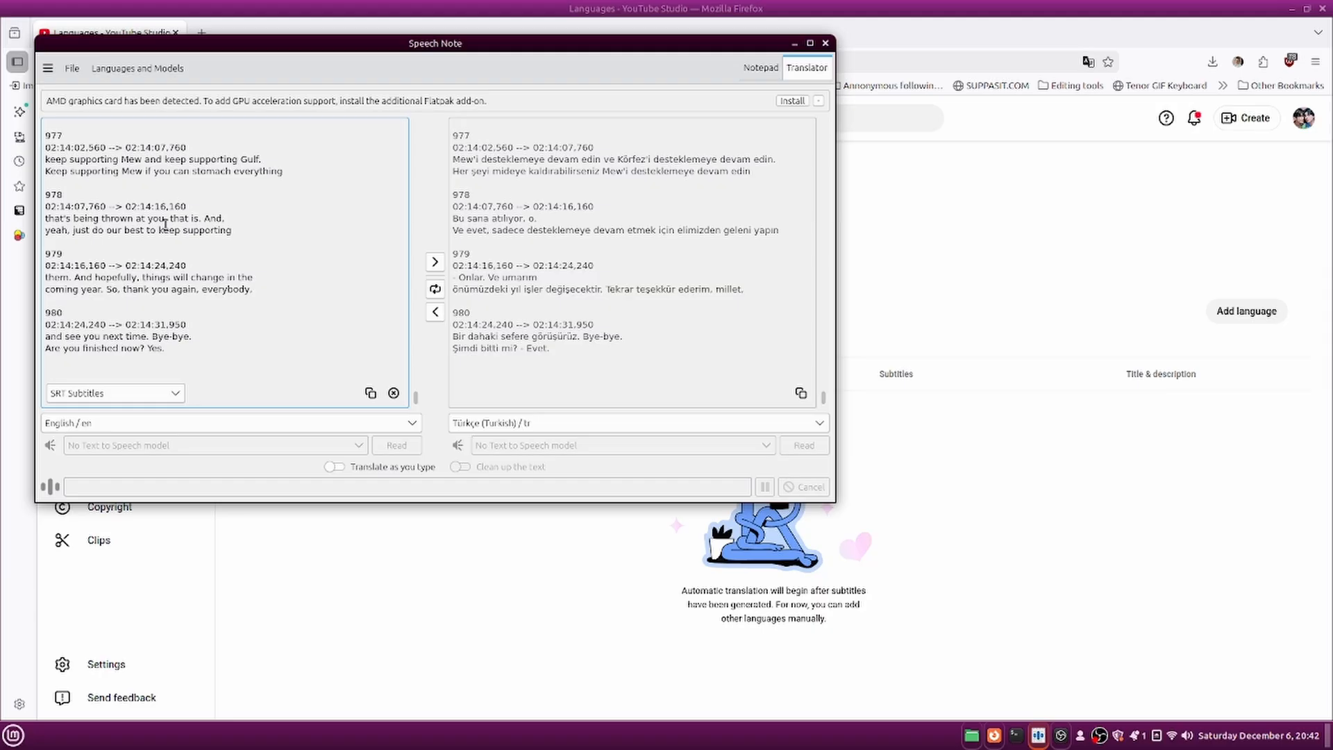
left_click(508, 268)
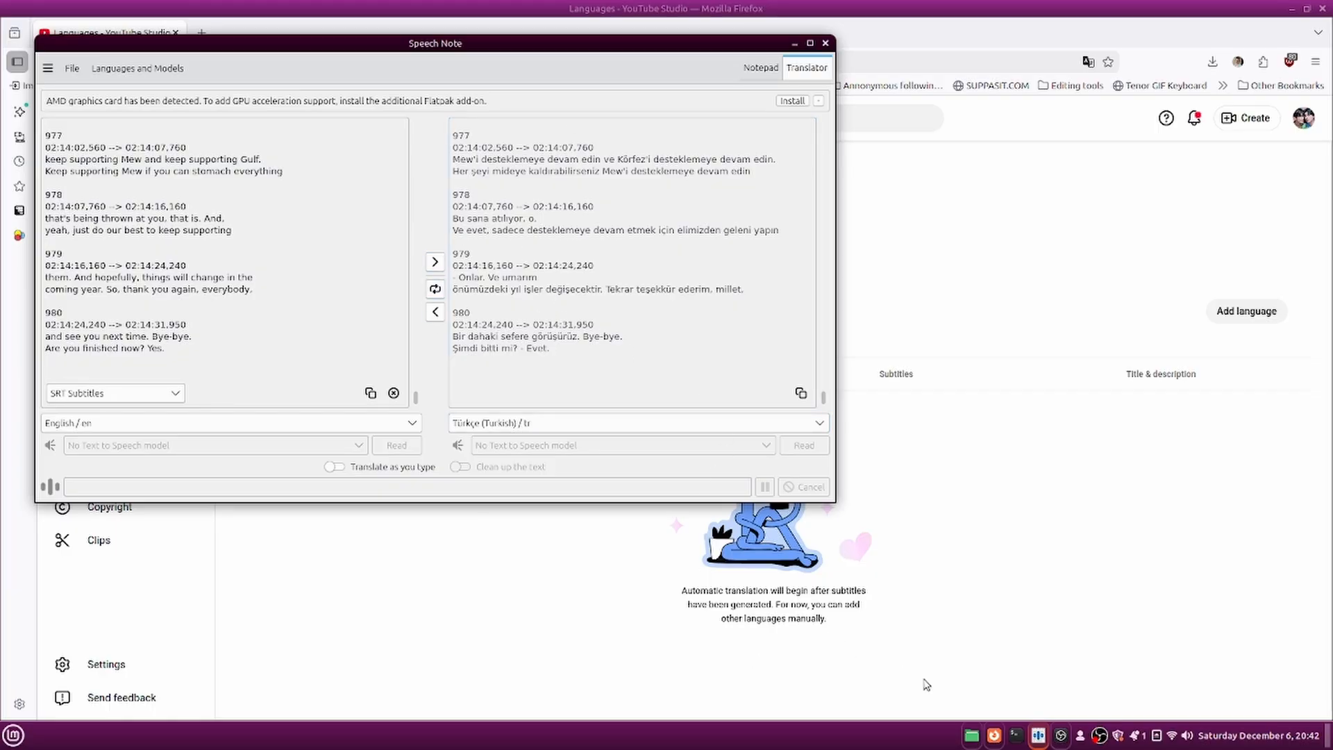
Open a blank document in Text Editor and place its window beside the Speech Note translation.
mouse_move(991, 741)
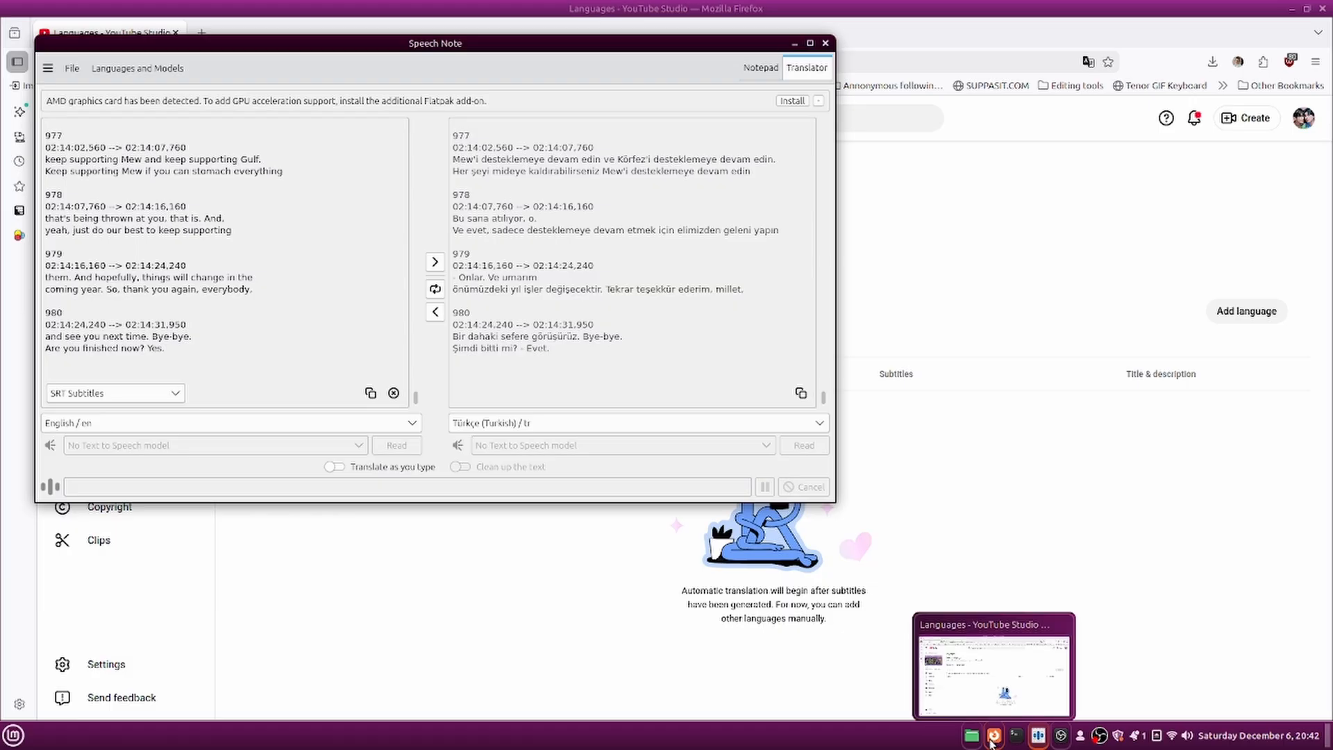
left_click(973, 739)
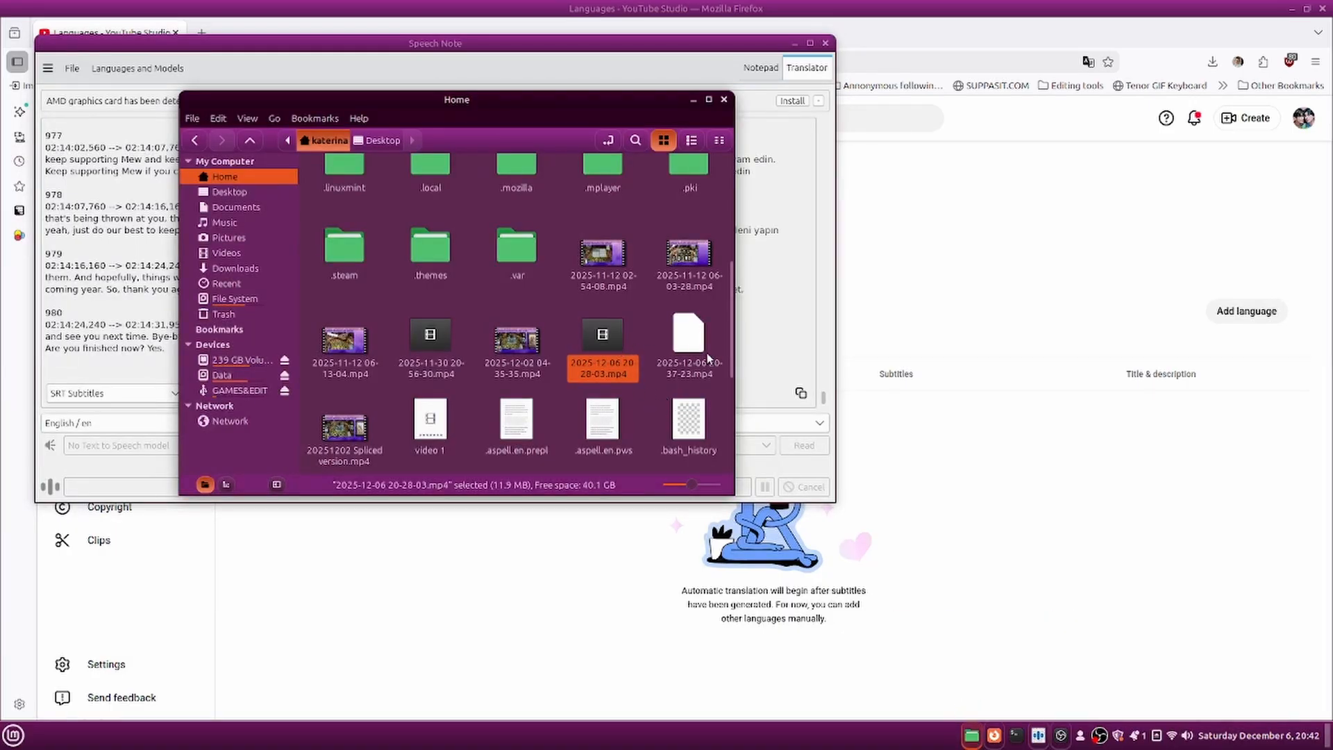
key("alt+Tab")
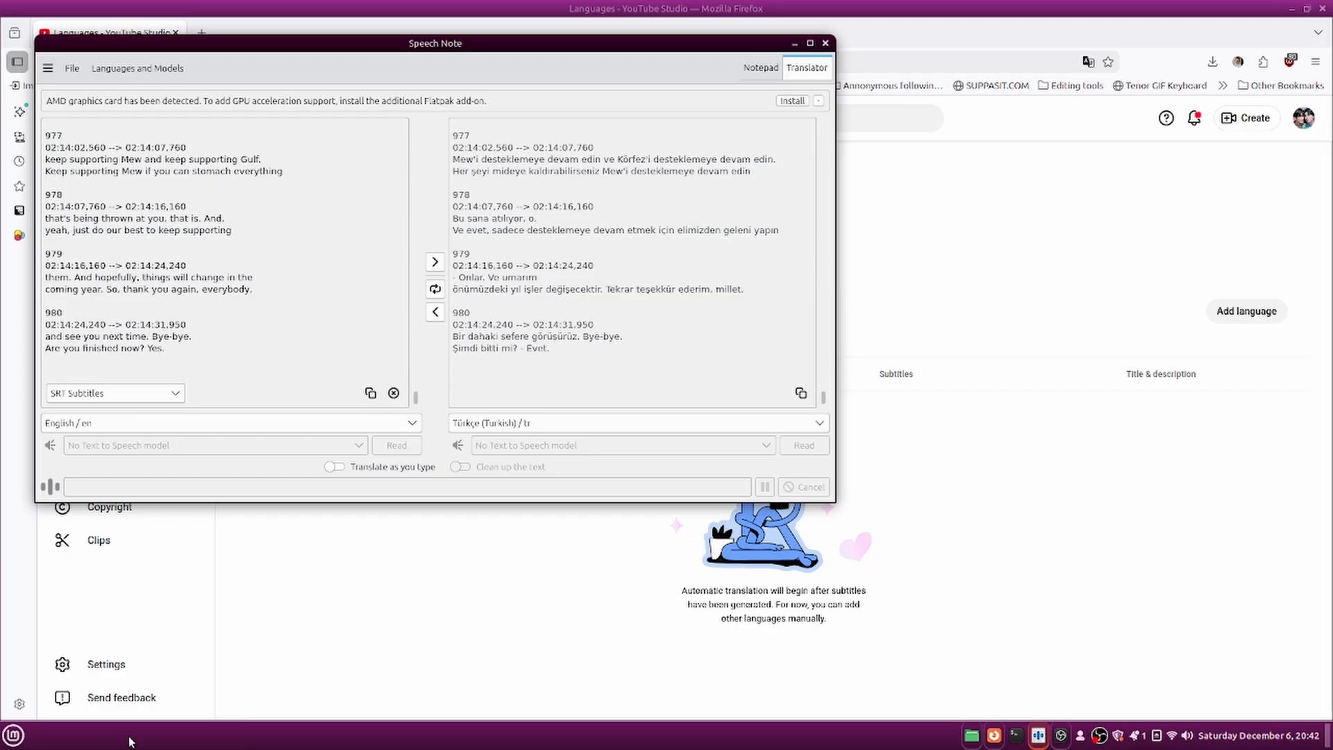
left_click(14, 735)
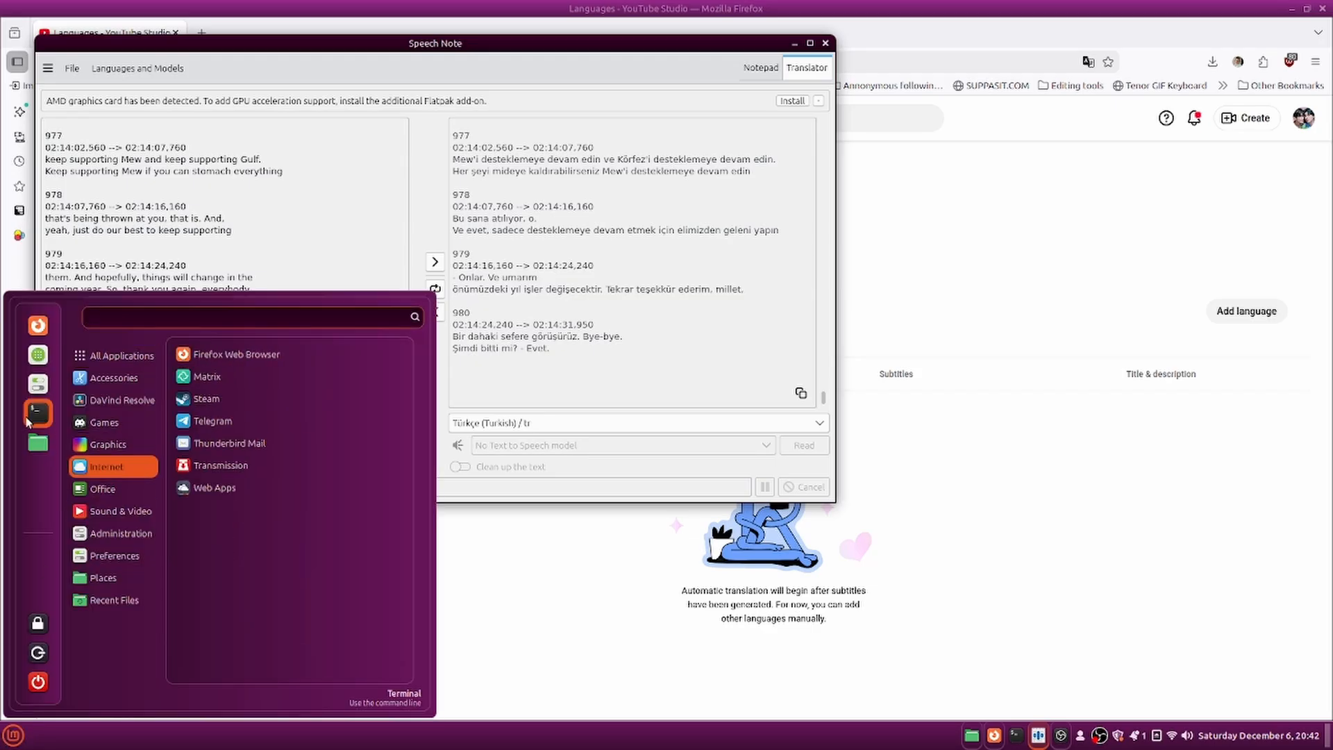
mouse_move(132, 386)
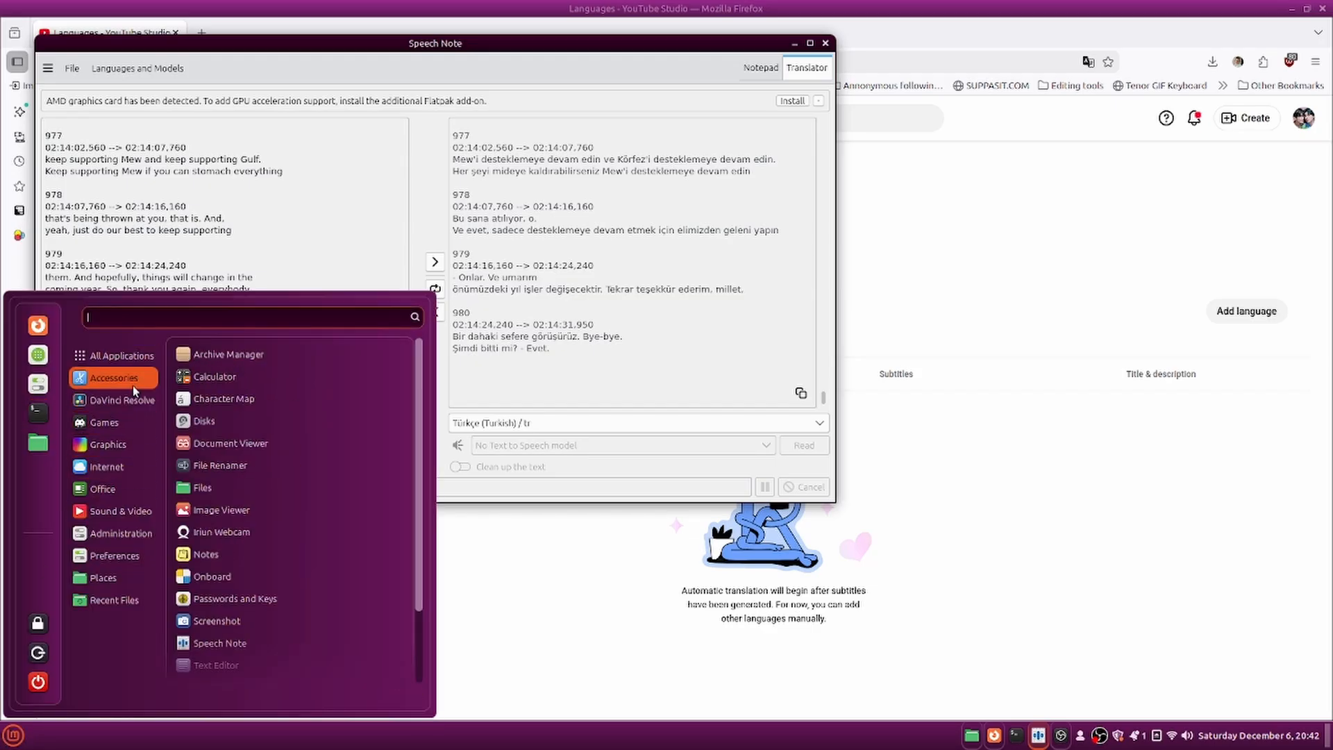
left_click(236, 674)
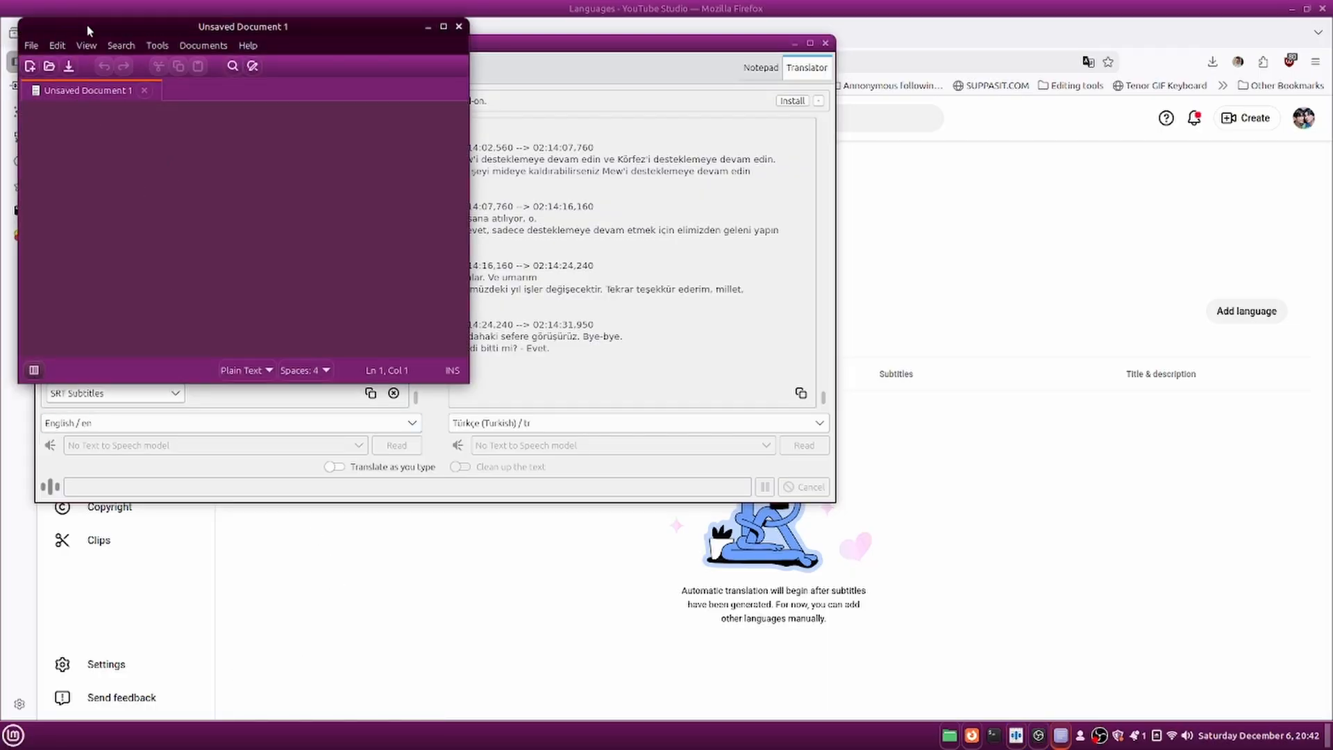
left_click_drag(88, 29, 911, 102)
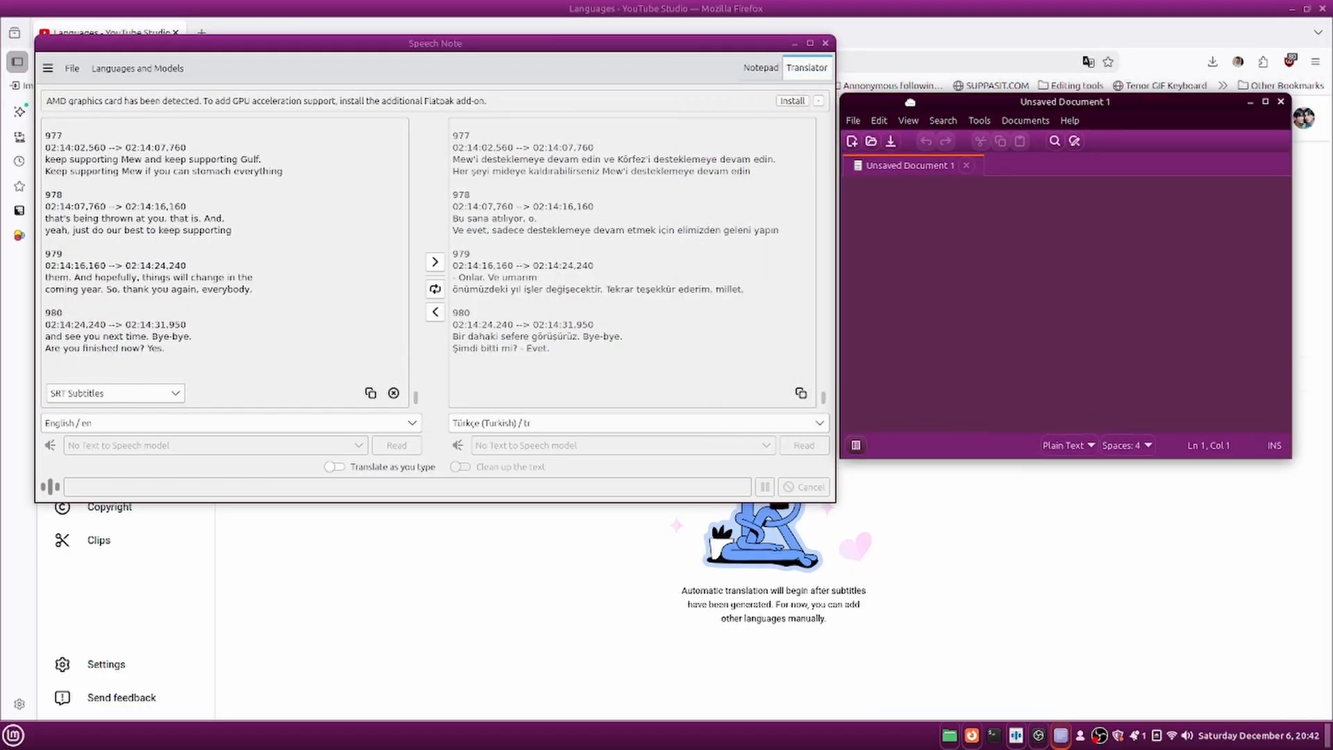
Copy the Turkish translation from Speech Note and paste it into the blank Text Editor document.
left_click(800, 393)
right_click(889, 190)
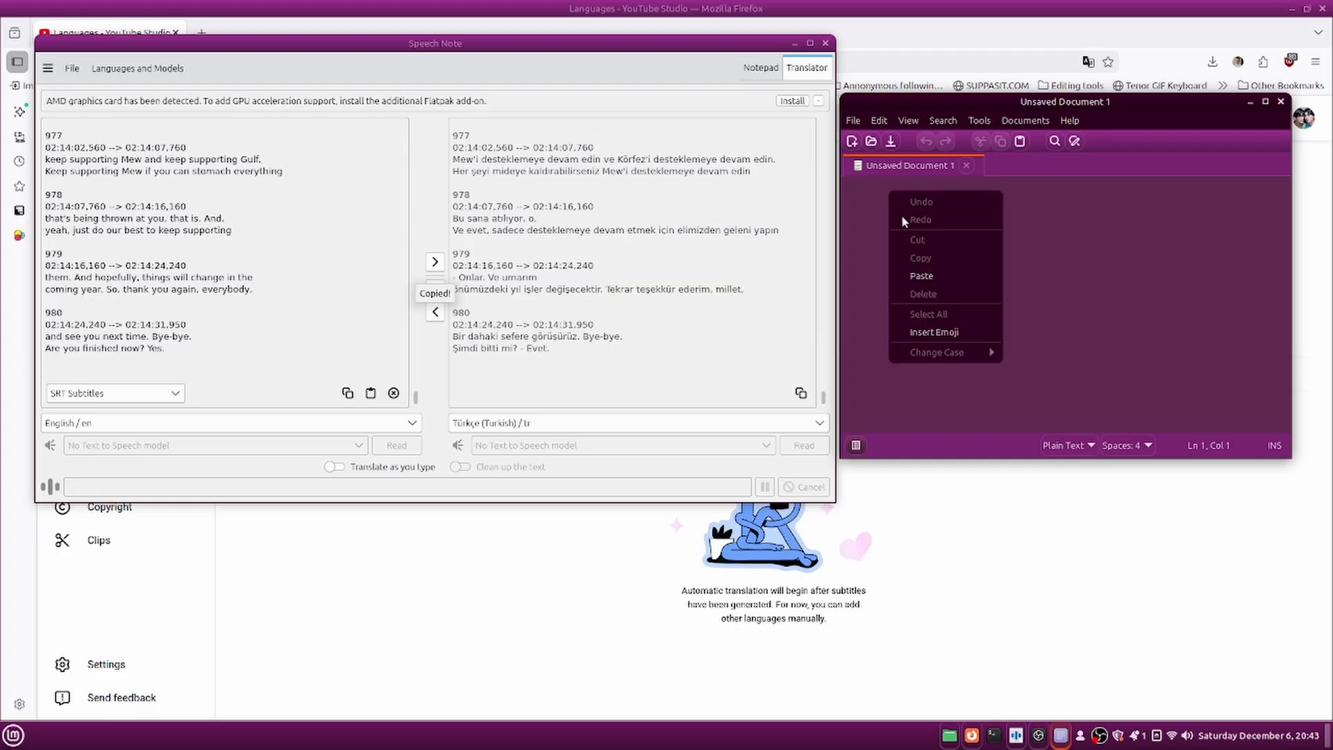
left_click(922, 276)
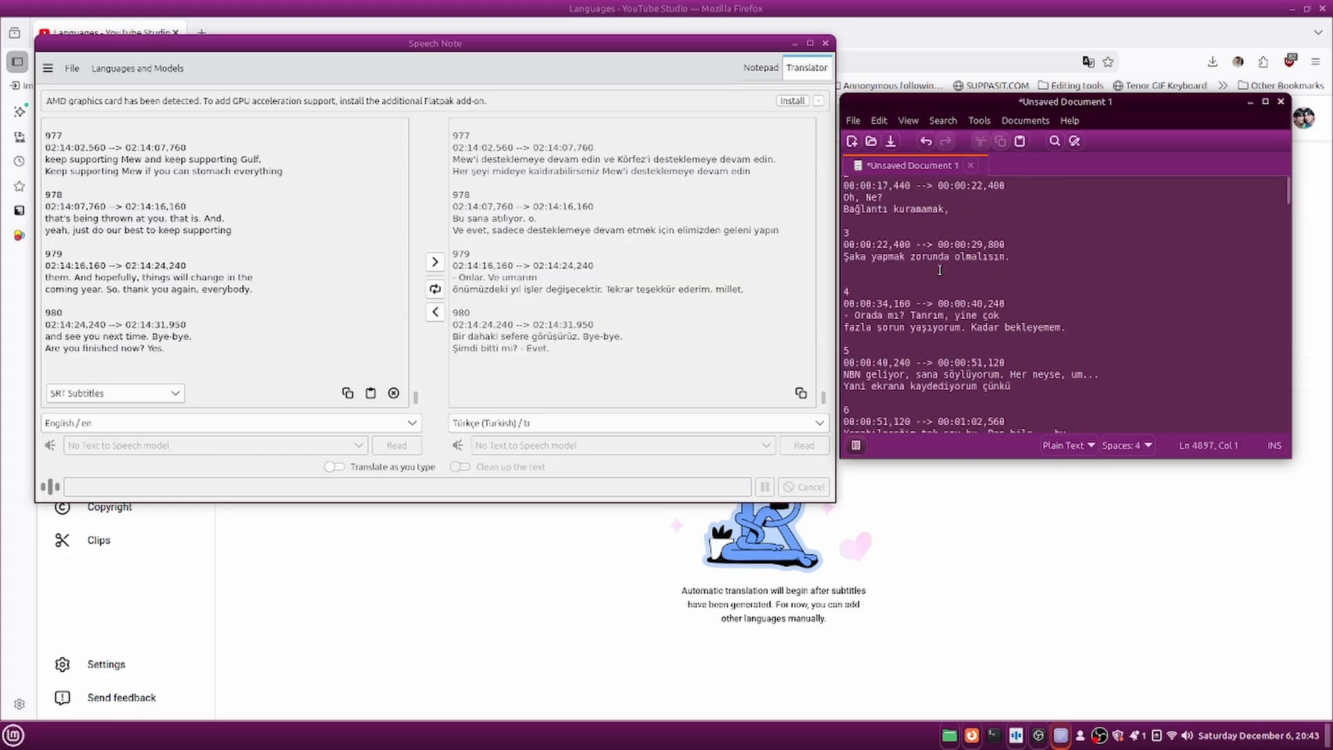
Save the document as "TURKISH 20251202 TAROT AND ORACLE CHECKIN" in GAMES&EDIT/TAROT VIDEOS/MY READINGS/20251202 December Readings/TEXT files/Tarot and Oracle.
left_click(853, 115)
left_click(896, 204)
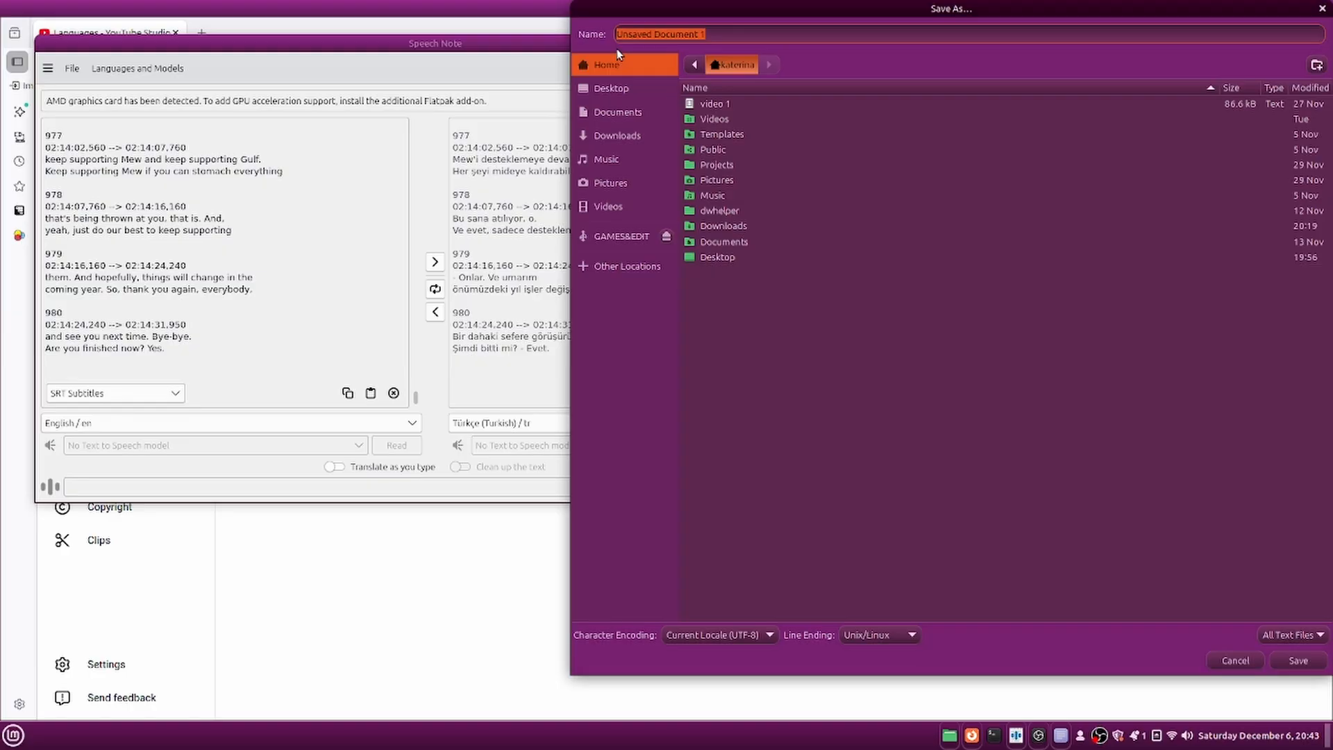
type("TURKISH 20251202")
type("TAROT AND")
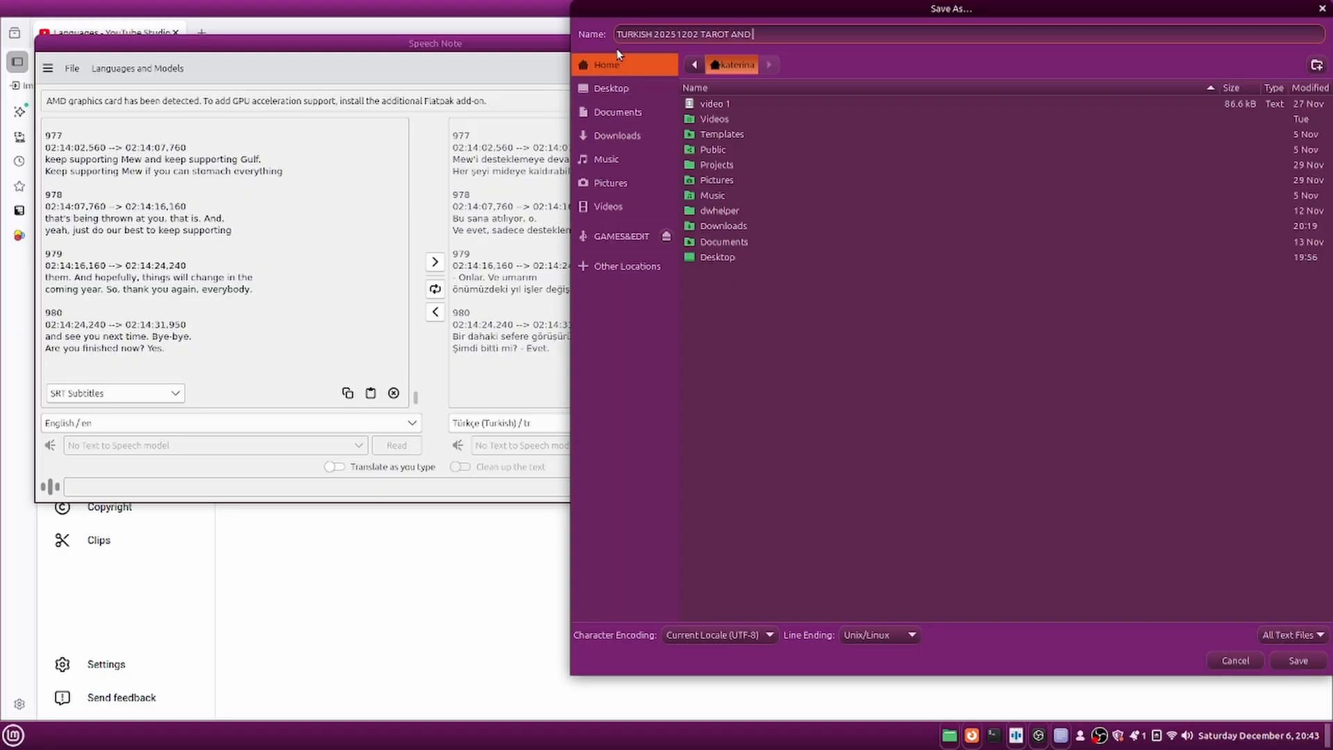
type(" ORACLE CHECKIN")
left_click(619, 237)
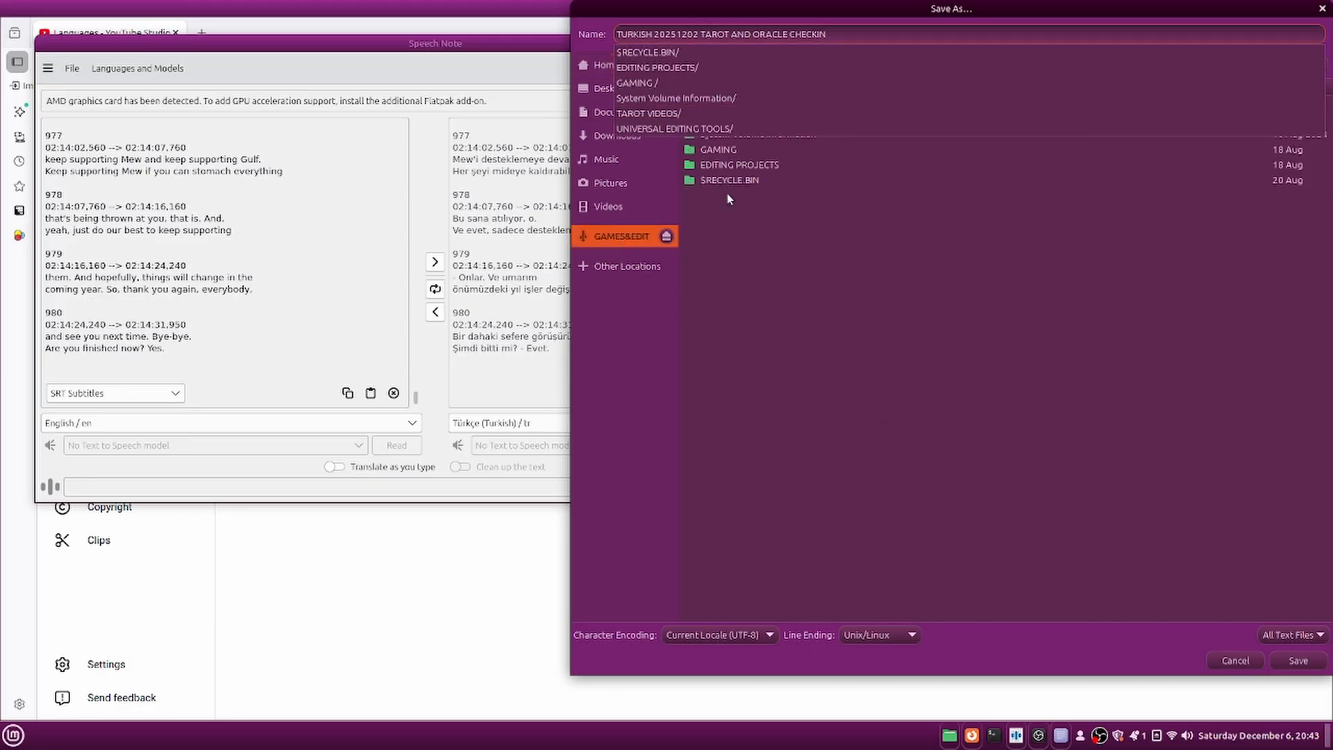
double_click(728, 118)
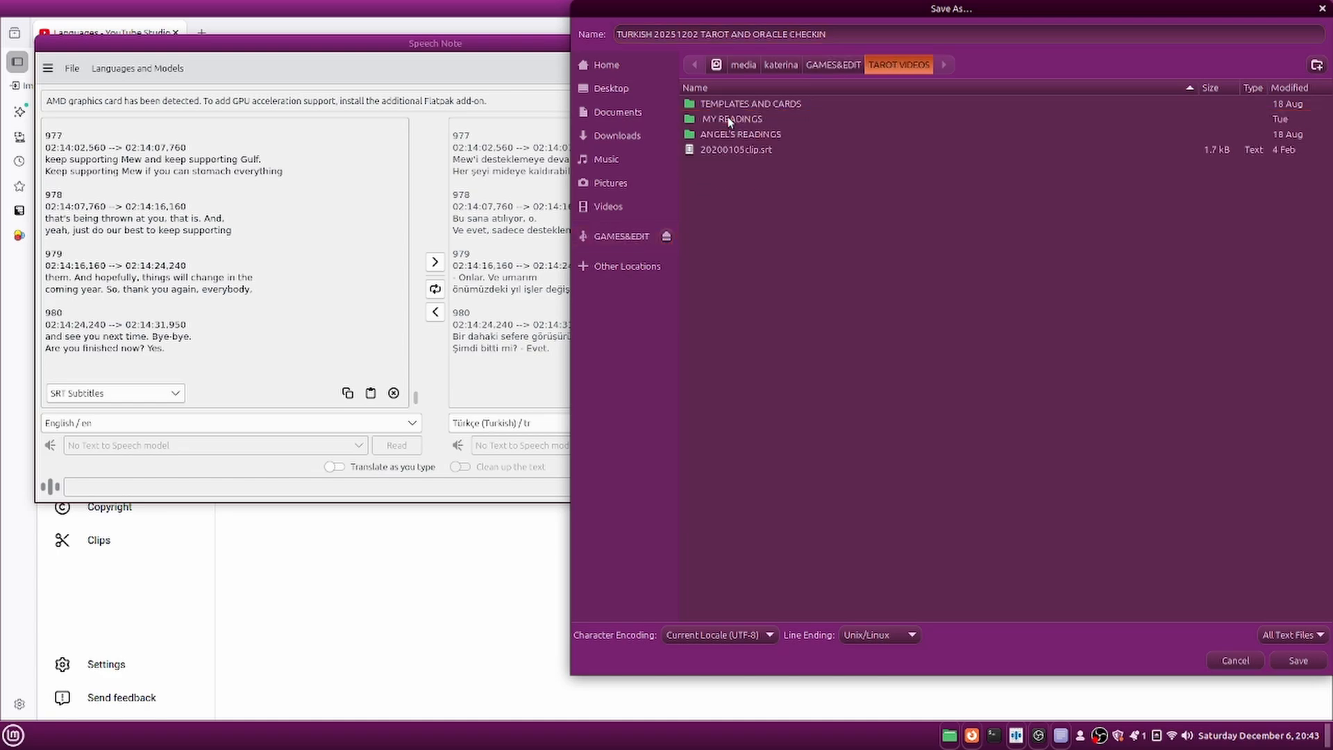
double_click(728, 118)
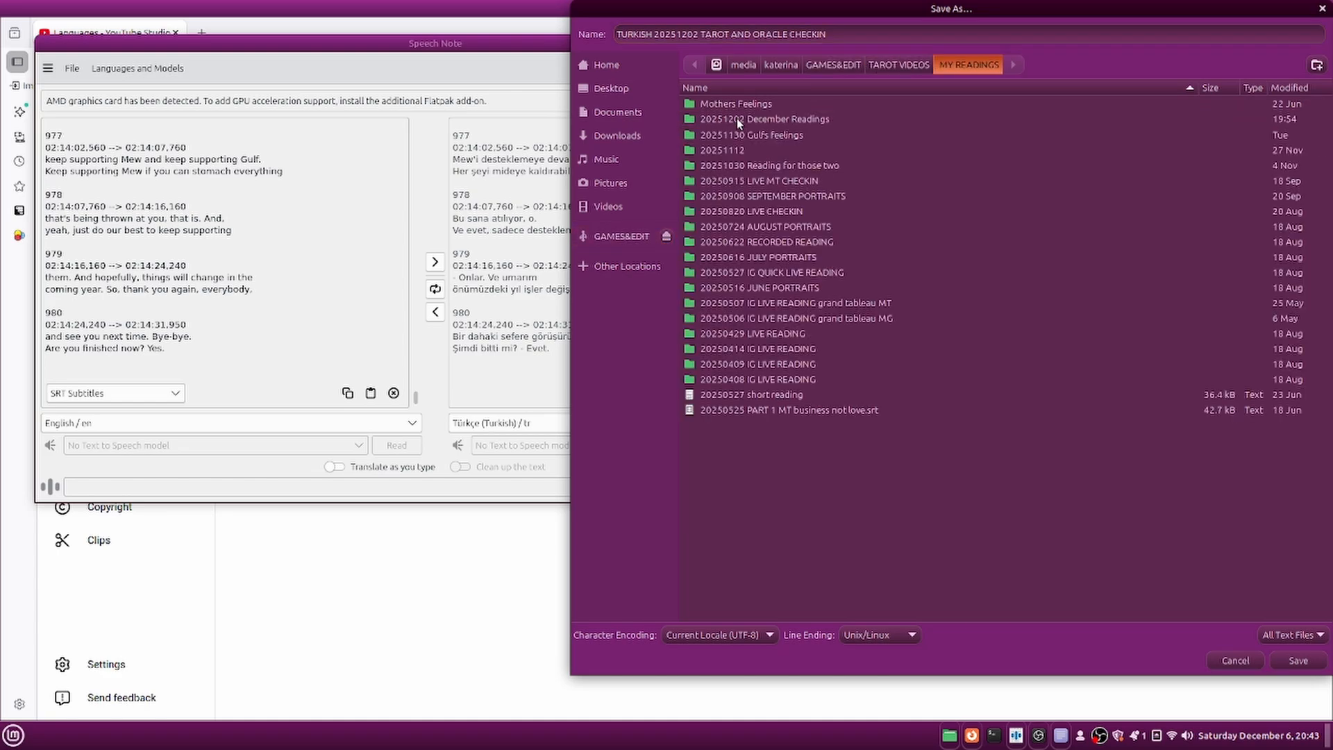
double_click(736, 118)
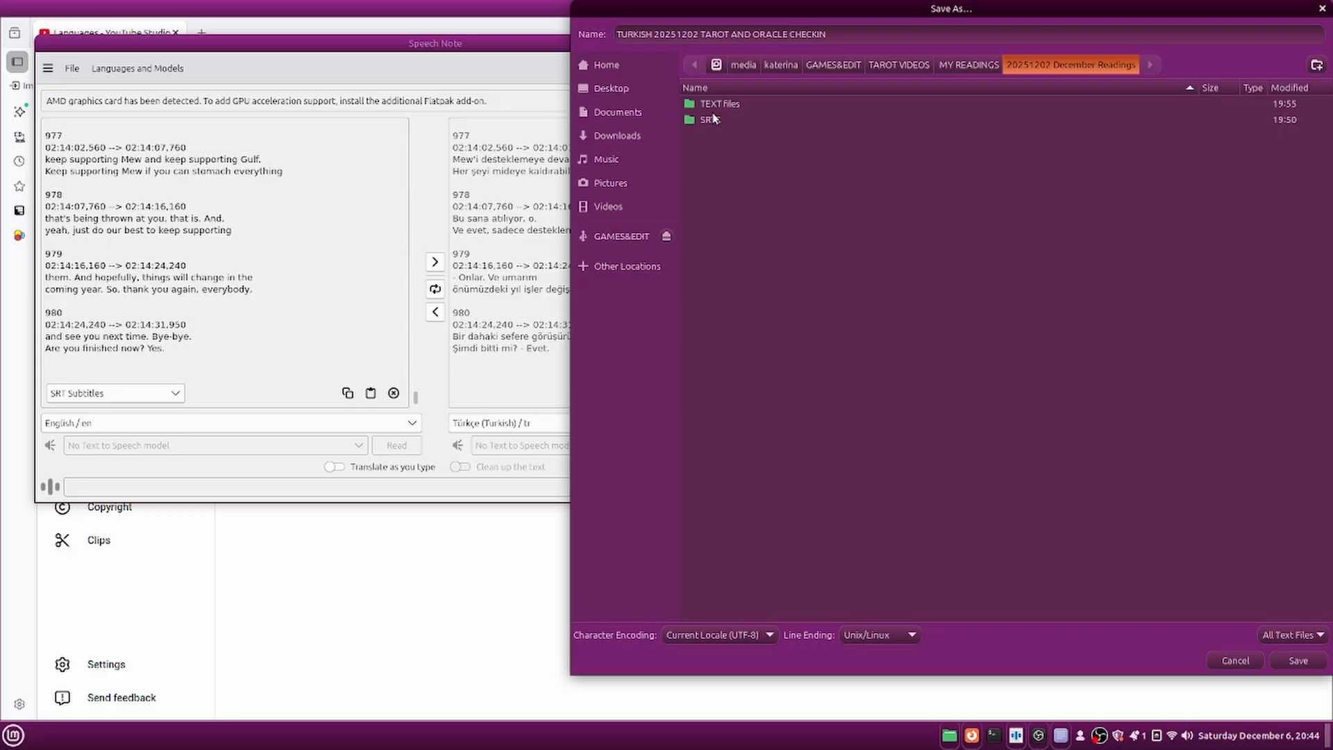
double_click(714, 105)
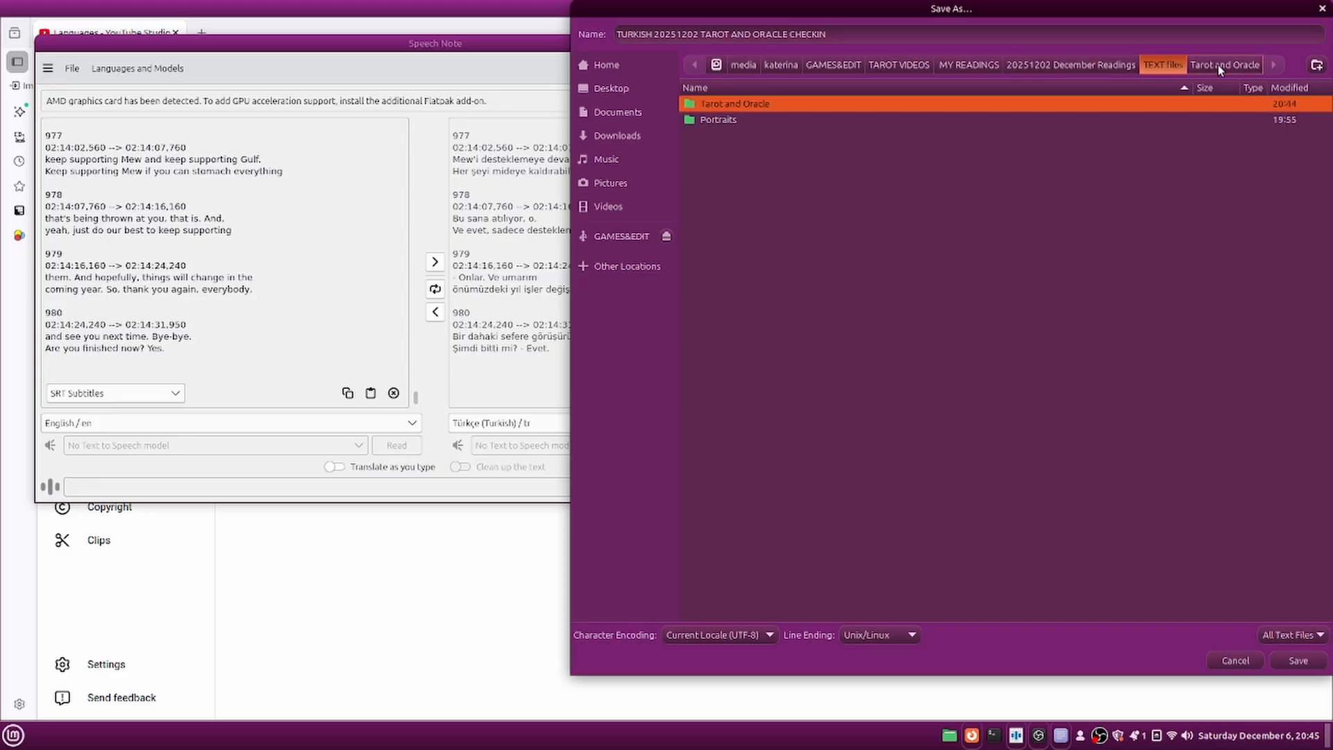
left_click(1218, 65)
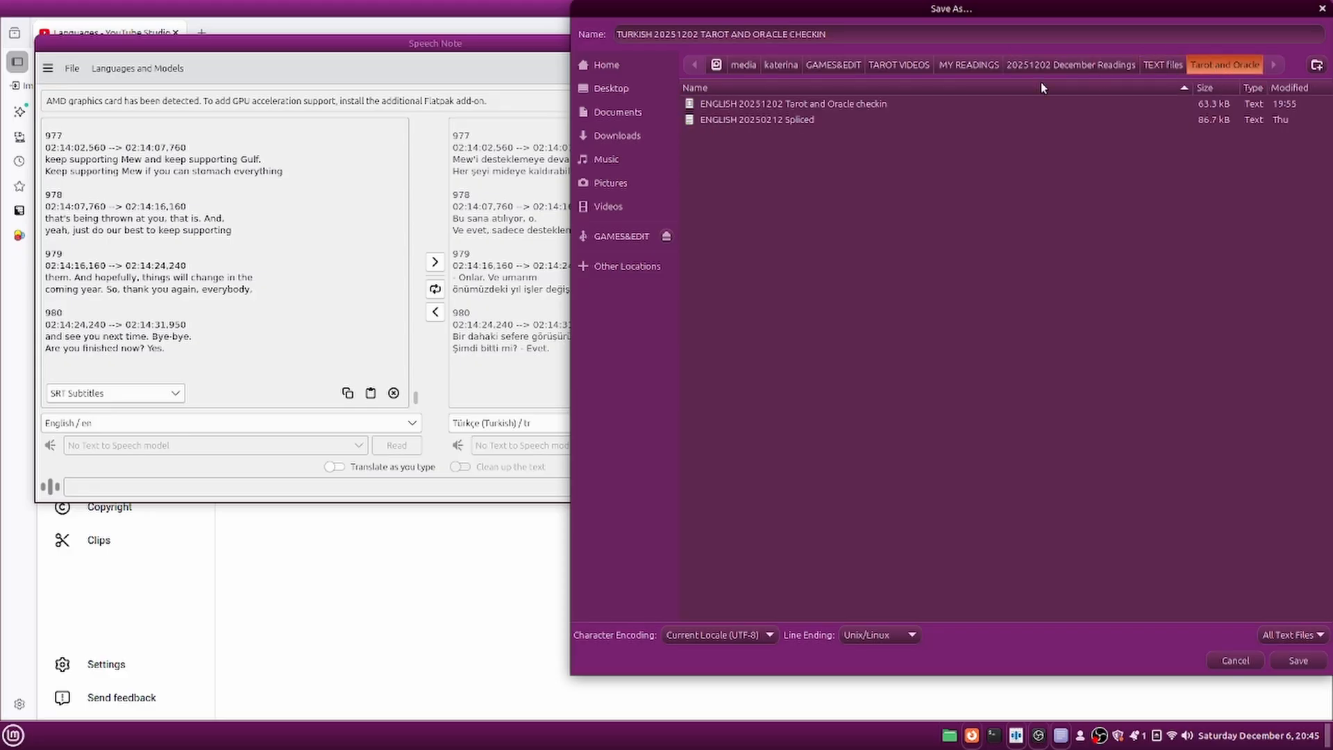
left_click(1280, 653)
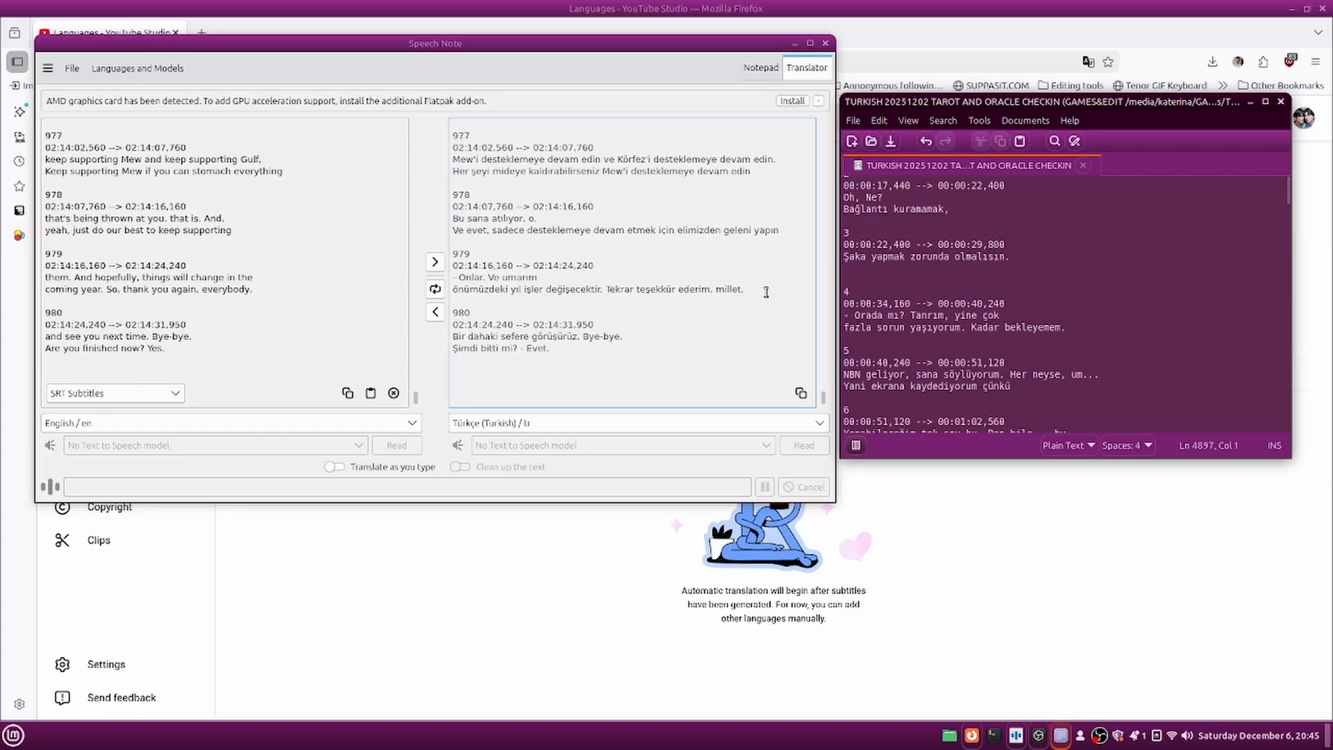
In Speech Note, change the target language to Português (Portuguese) and translate the English SRT subtitles into it.
left_click(816, 422)
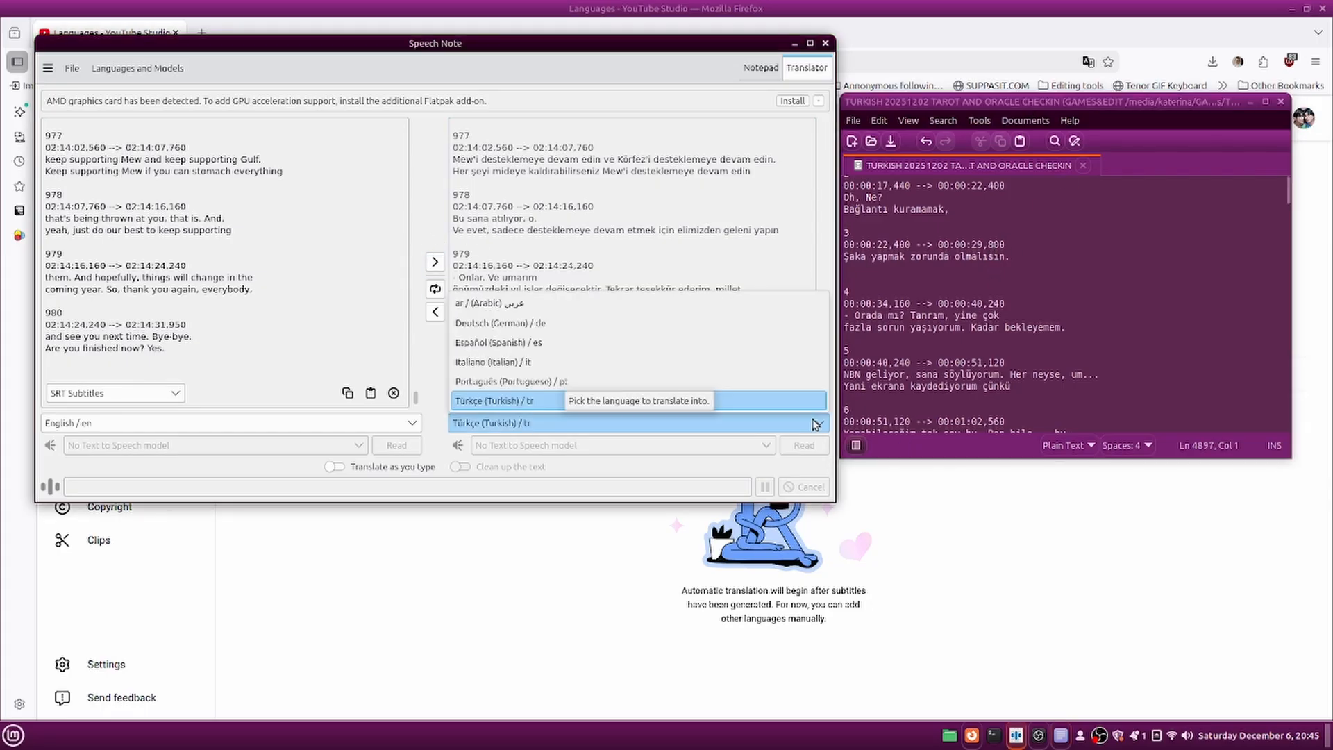
left_click(478, 383)
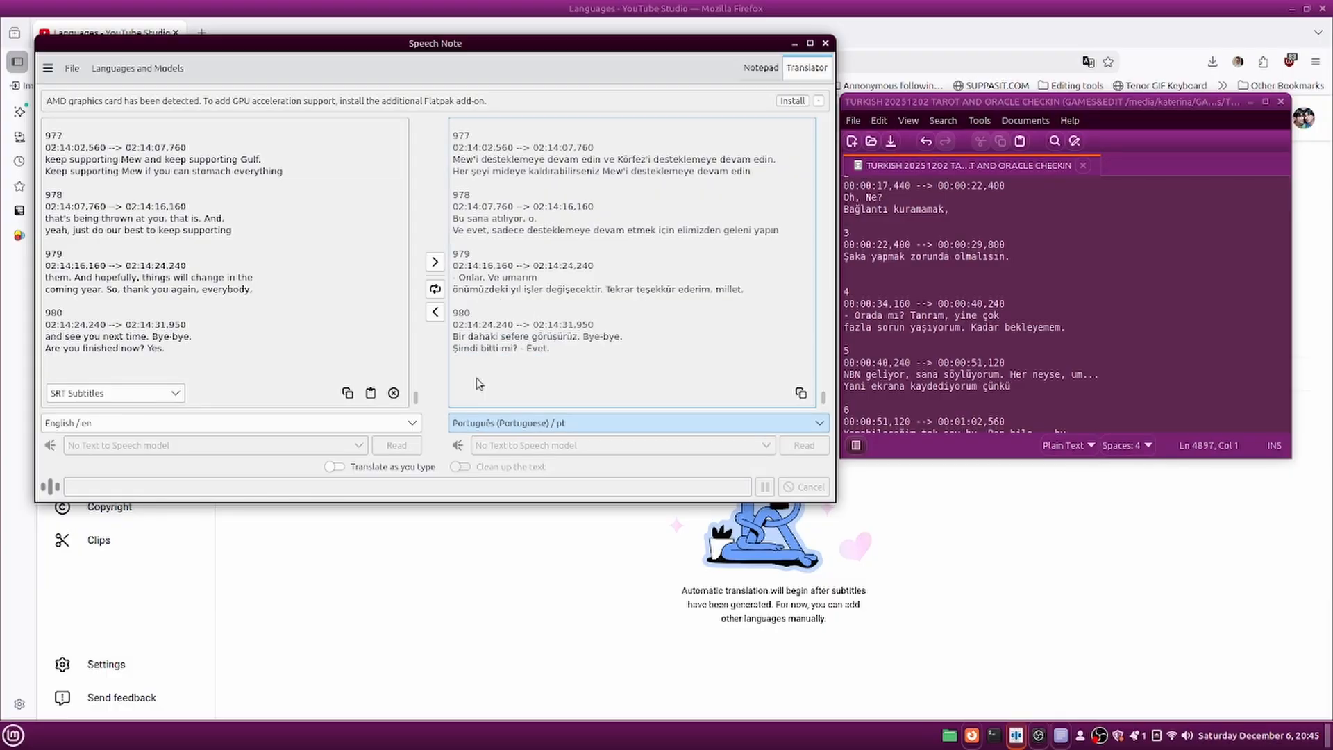
left_click(435, 263)
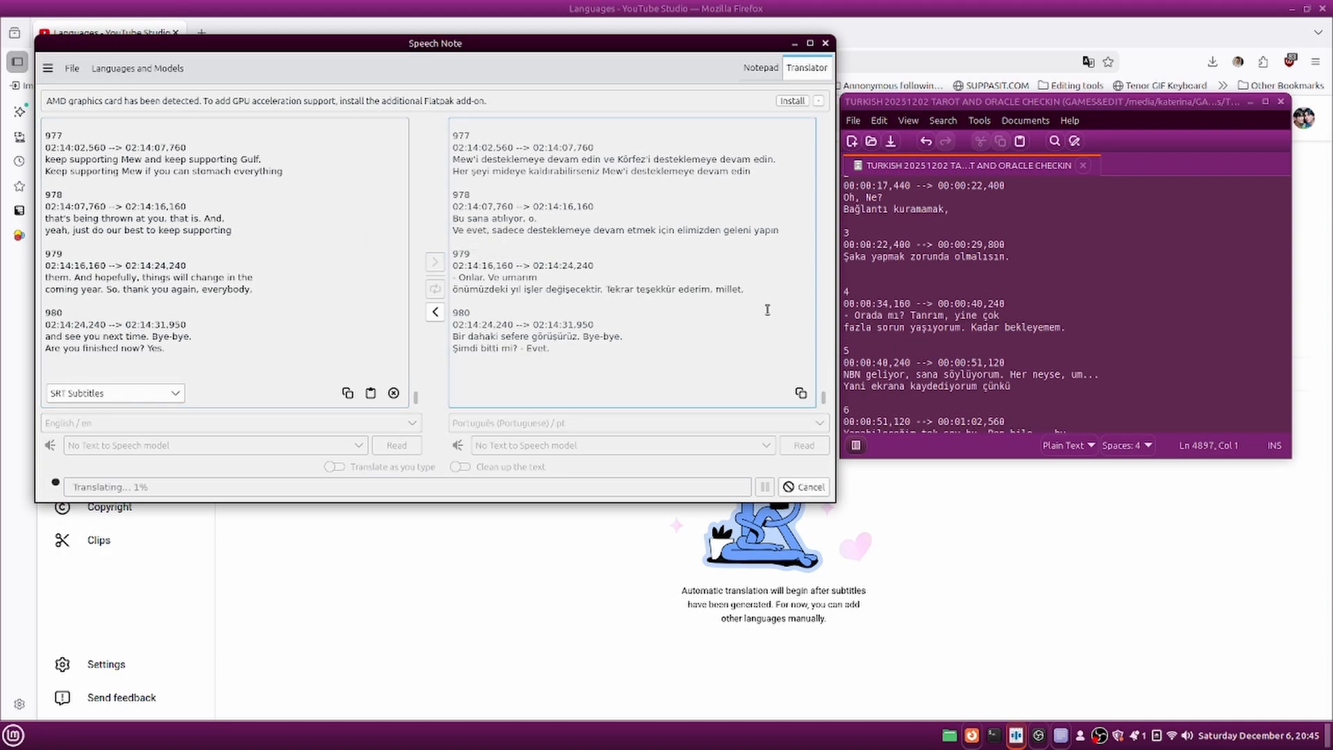
Switch to Text Editor and undo the paste of the Turkish subtitles in the open document.
left_click(1049, 237)
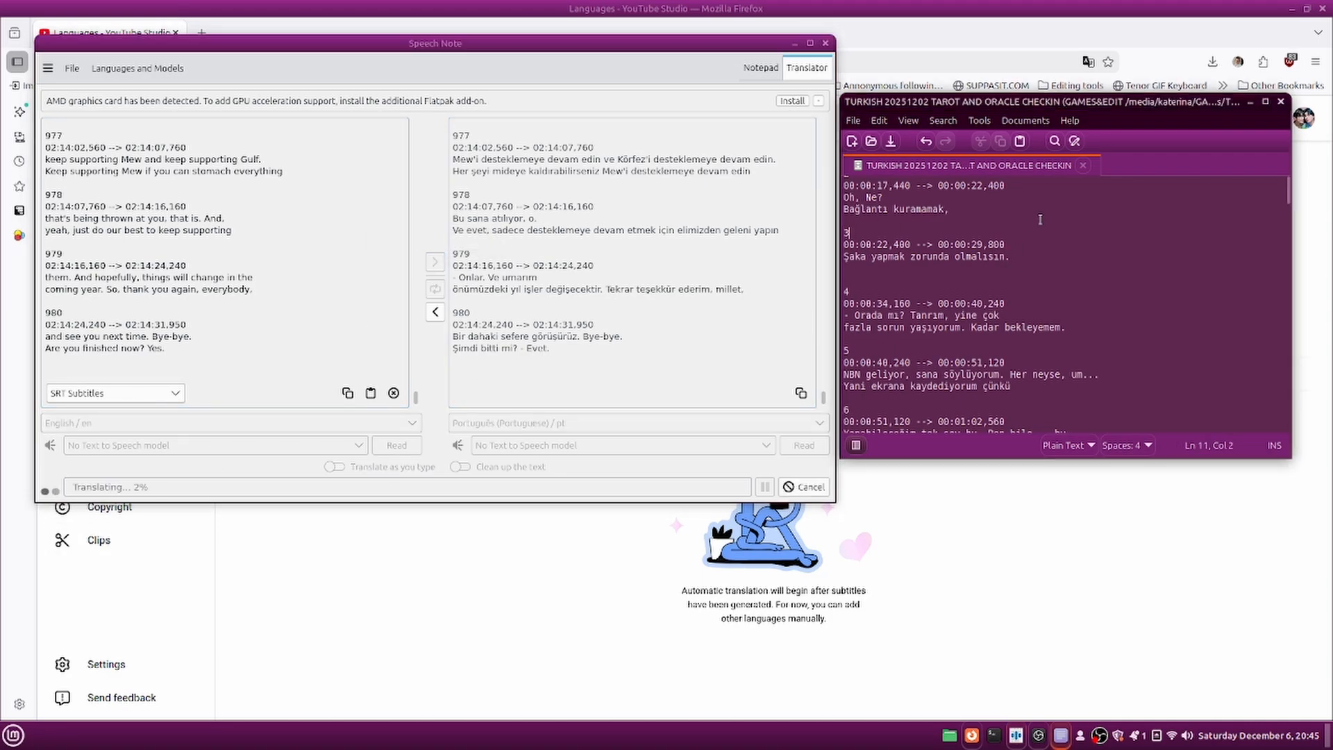
left_click(925, 142)
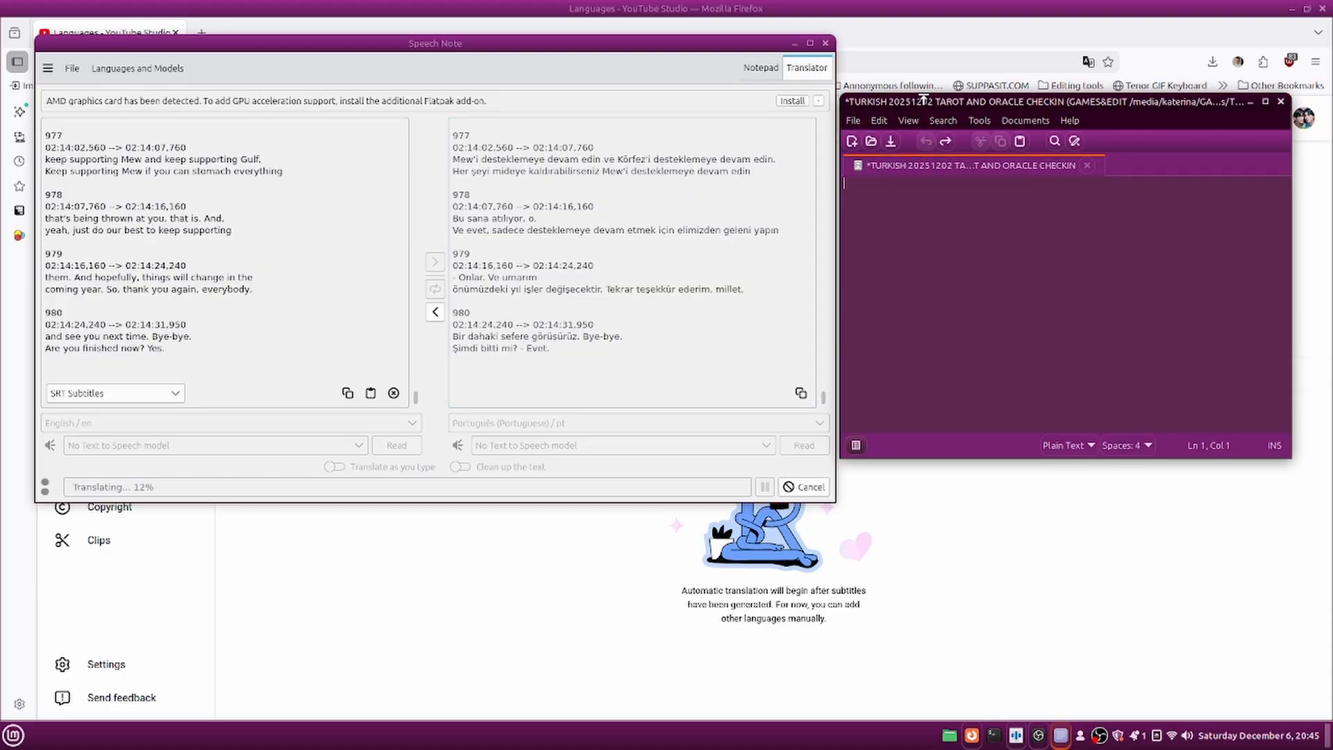
left_click(854, 120)
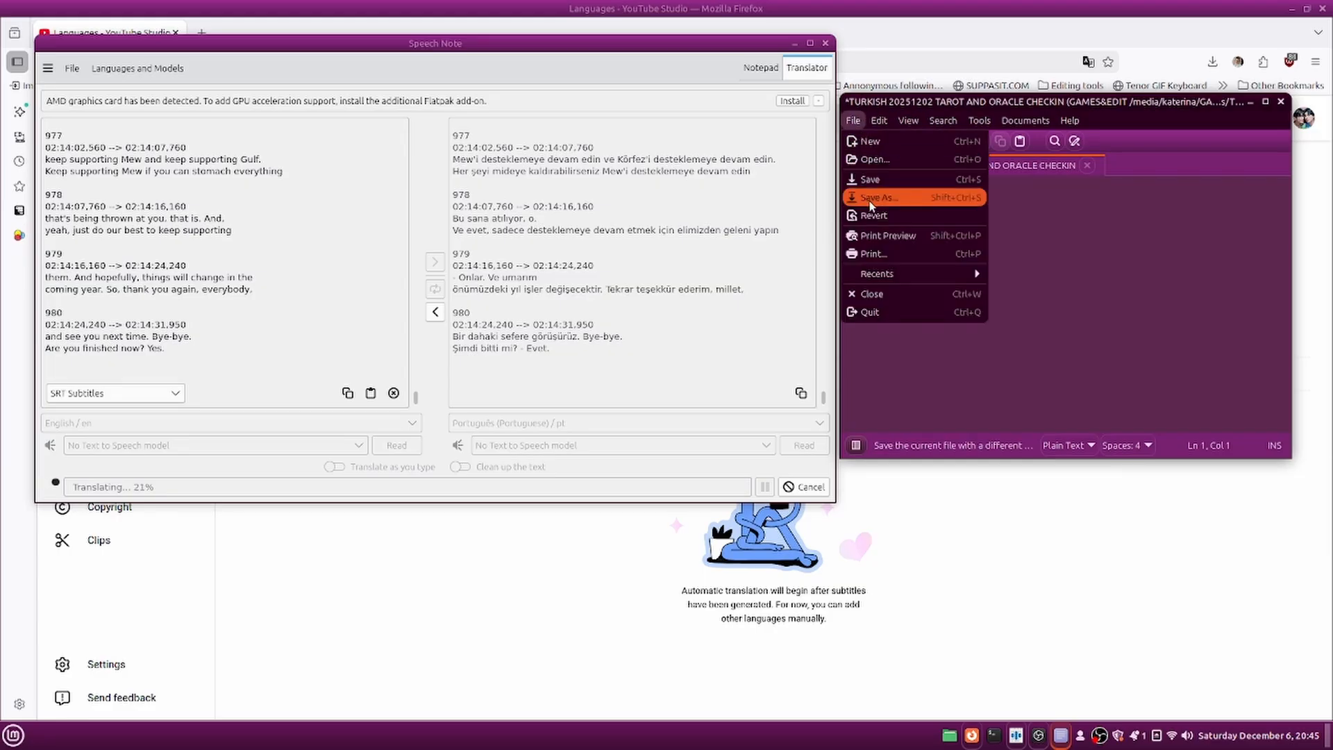
left_click(1039, 261)
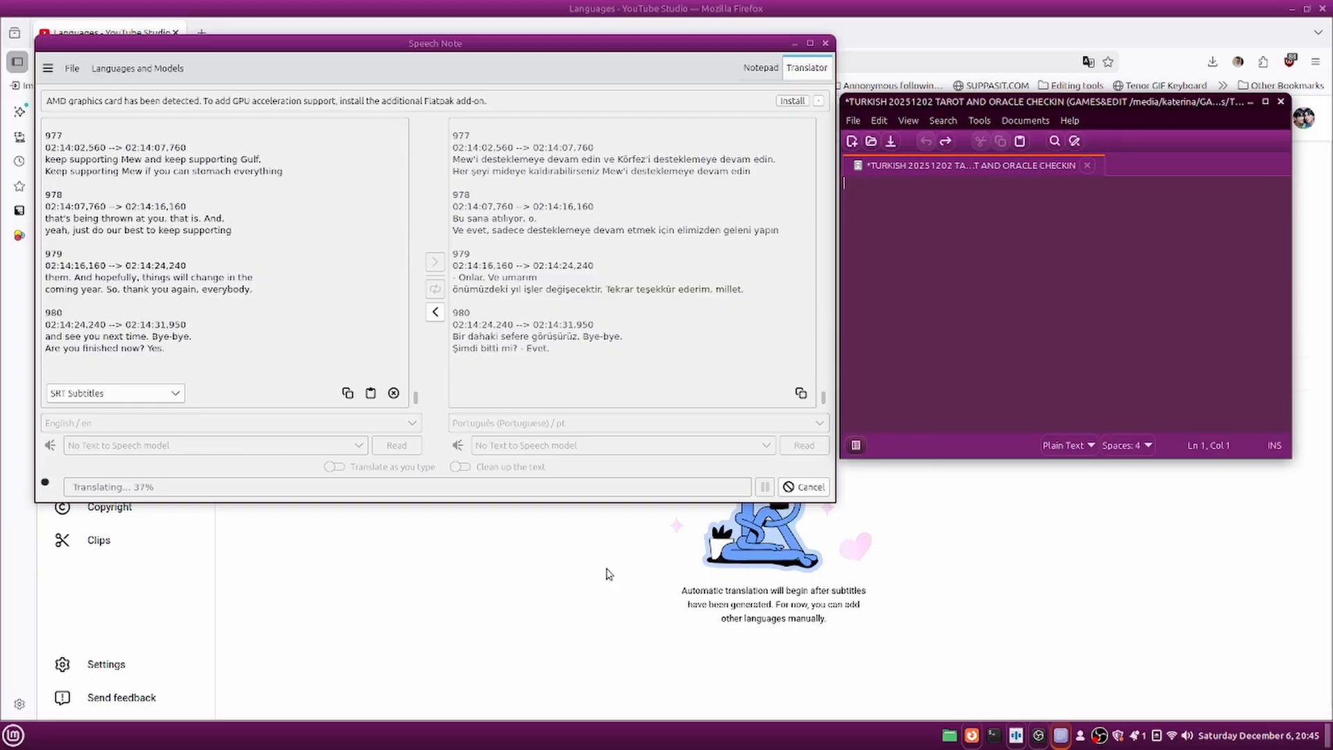
Switch to Firefox, open Google Docs in a new tab and create a blank document.
left_click(406, 534)
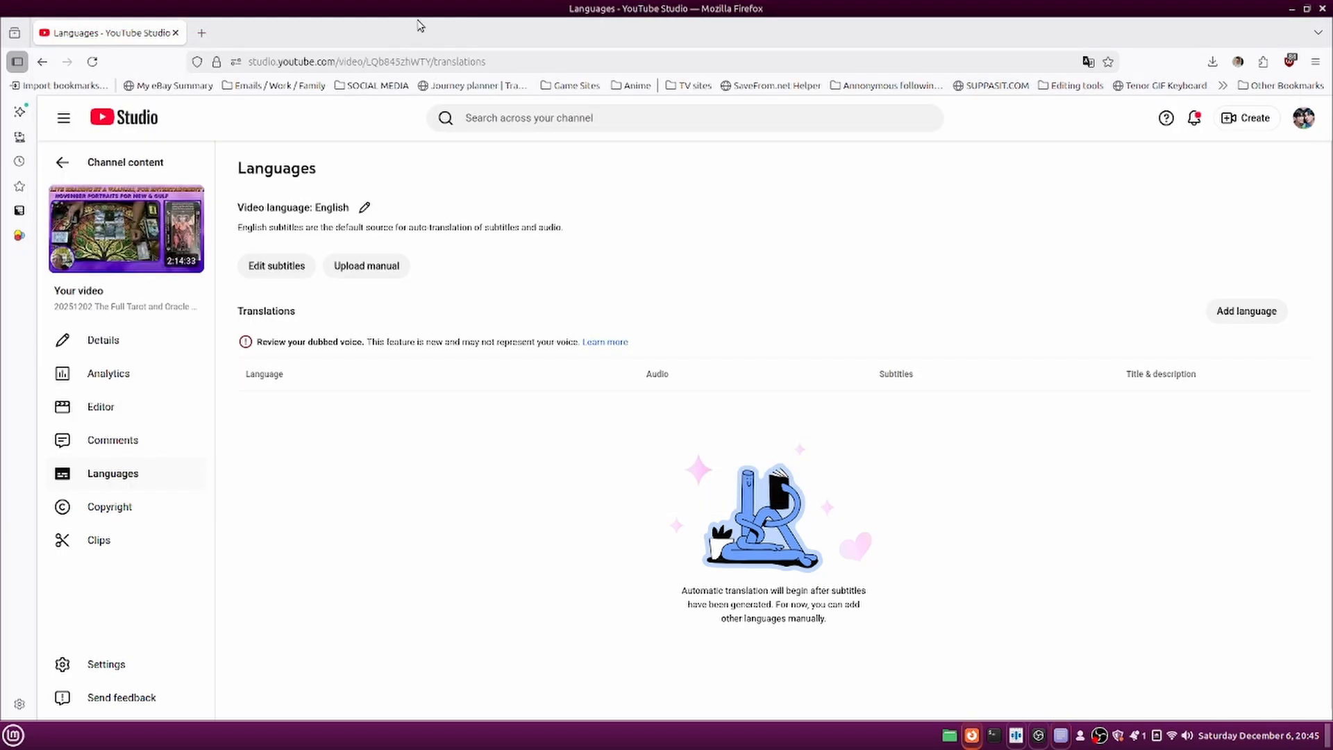
left_click(199, 33)
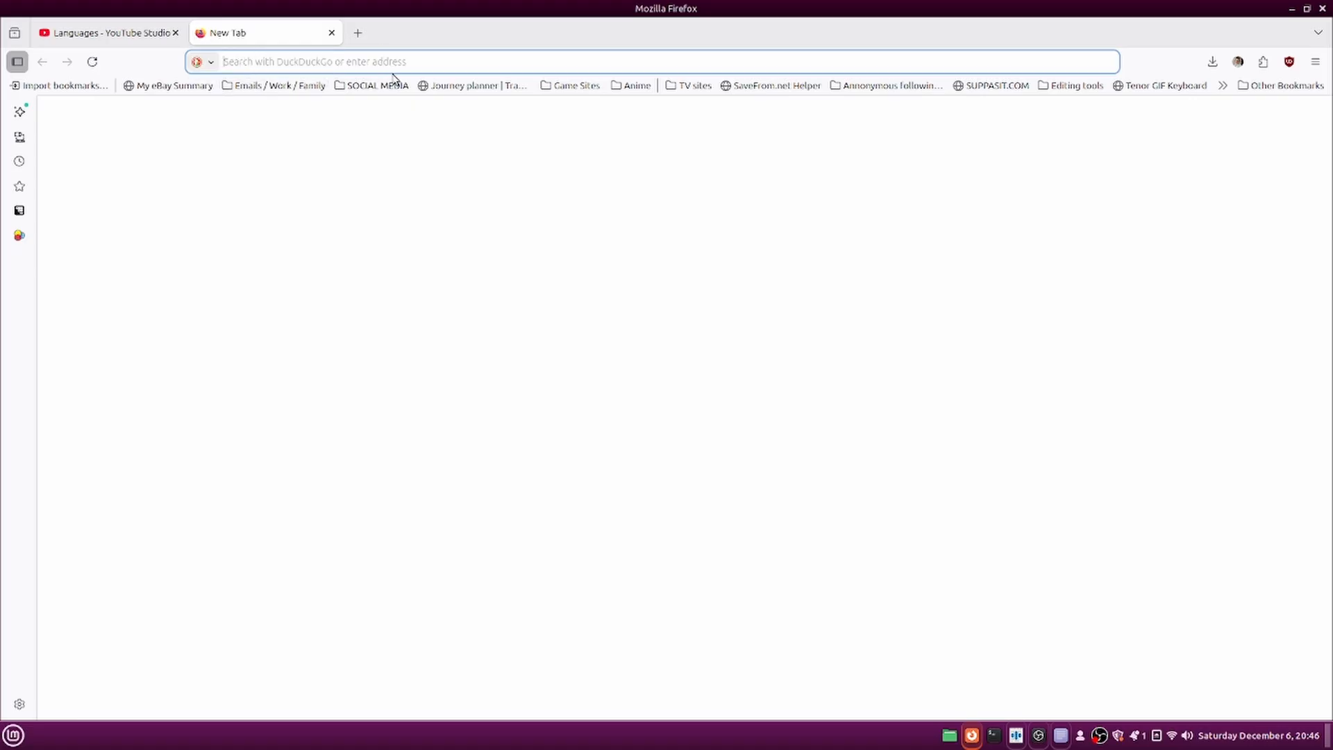
left_click(518, 62)
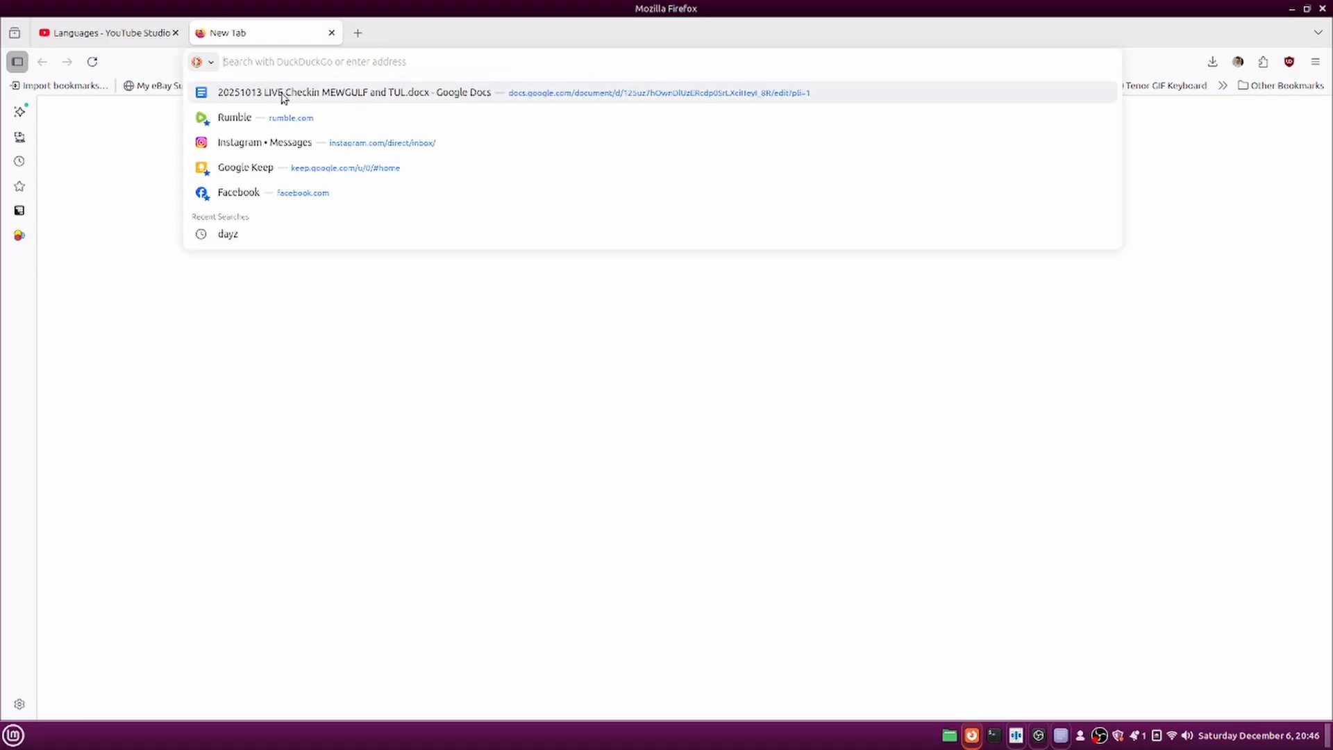
left_click(254, 100)
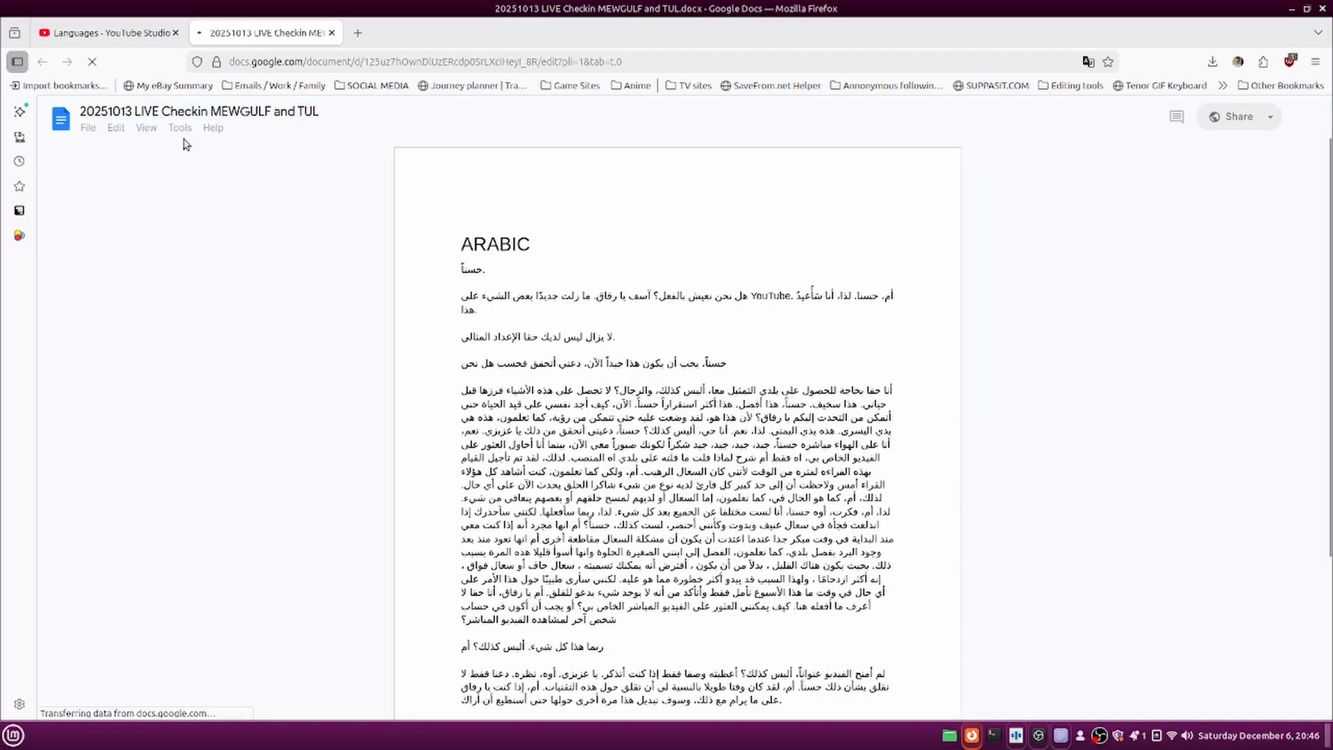
left_click(61, 120)
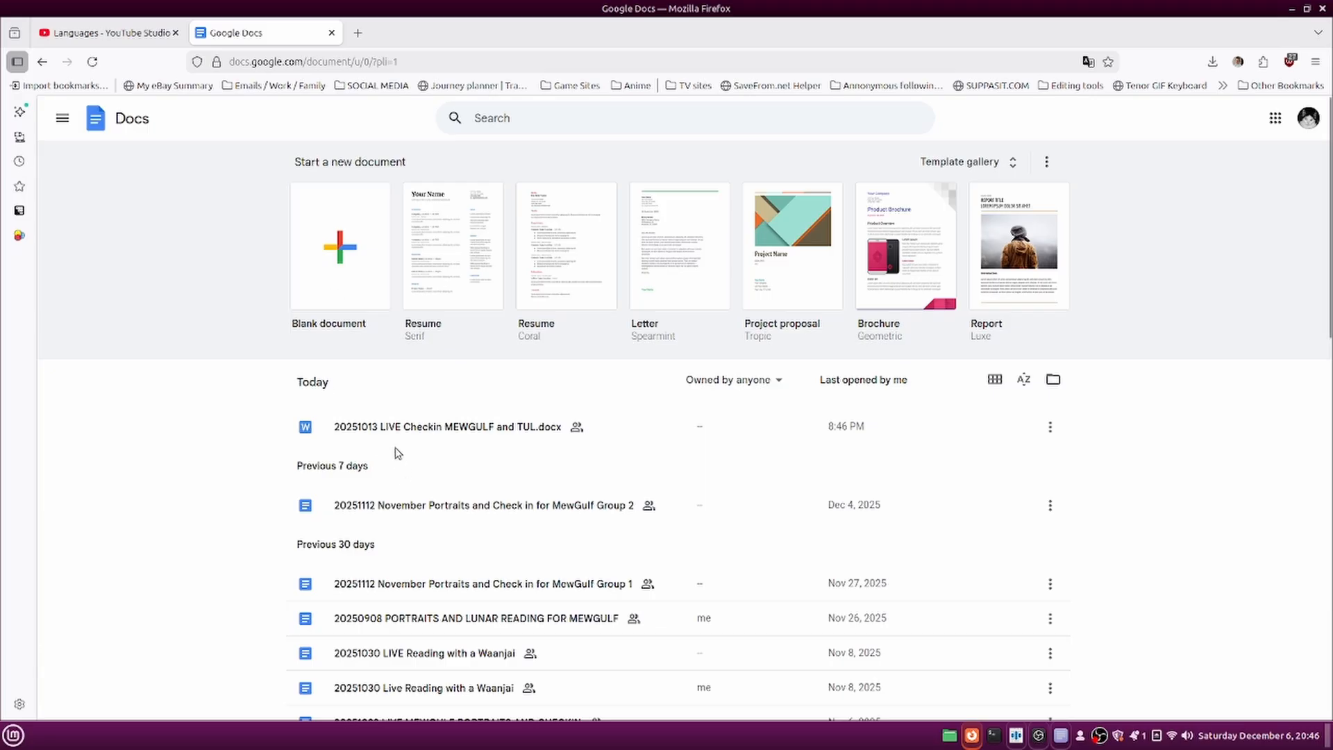
left_click(345, 289)
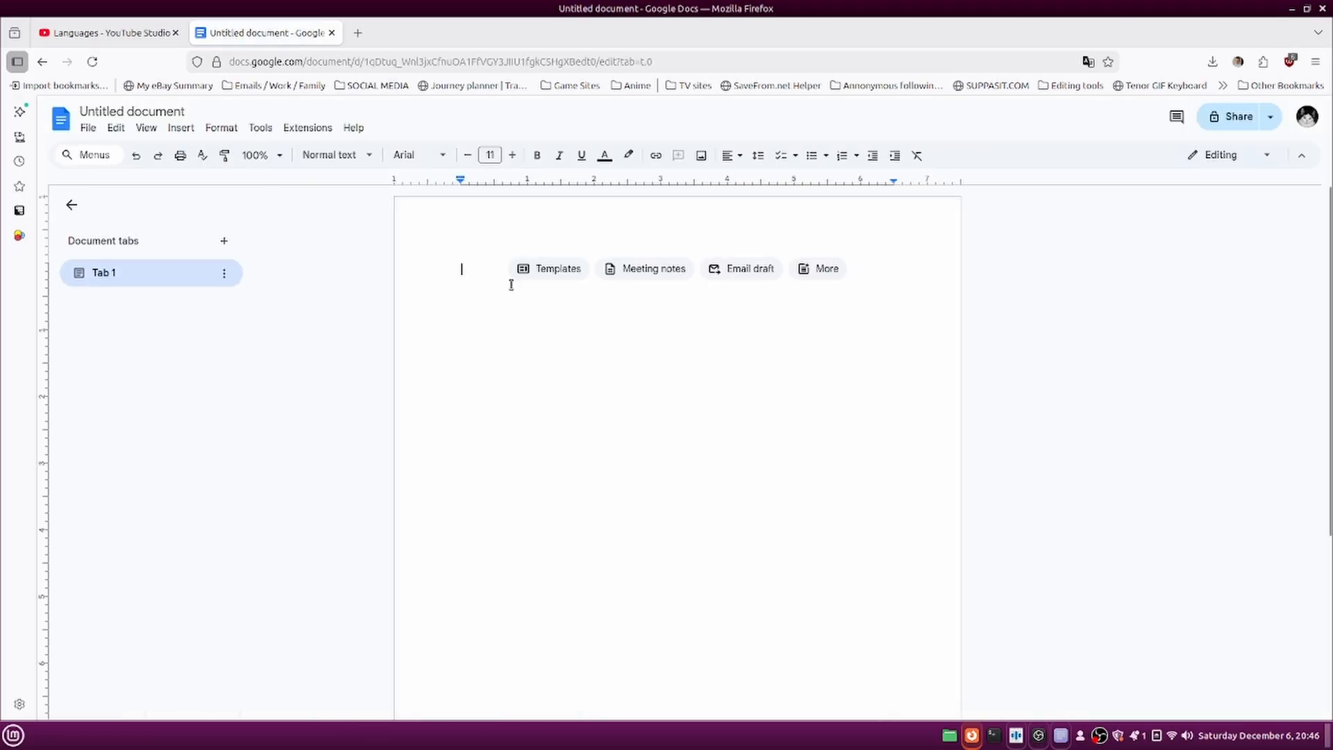
Copy the English source subtitles from Speech Note and paste them into the blank Google Docs document.
left_click(1015, 735)
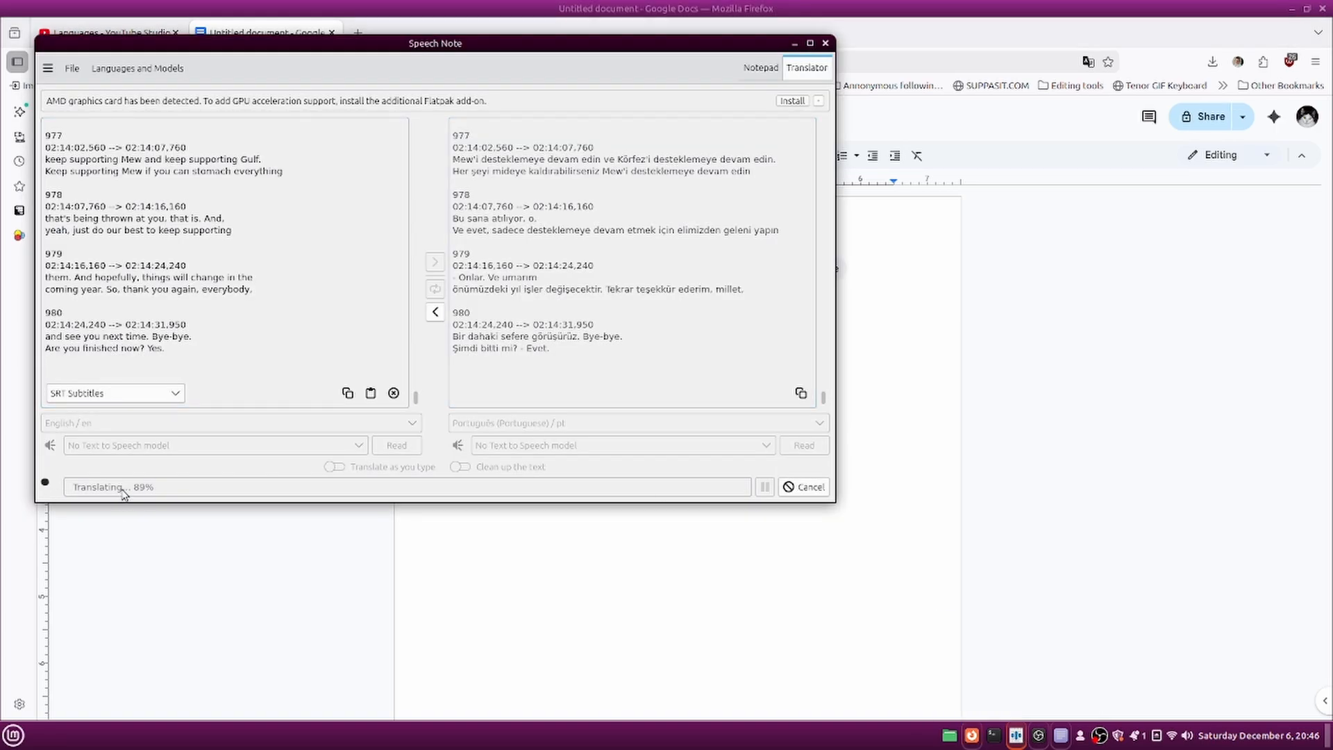
left_click(347, 393)
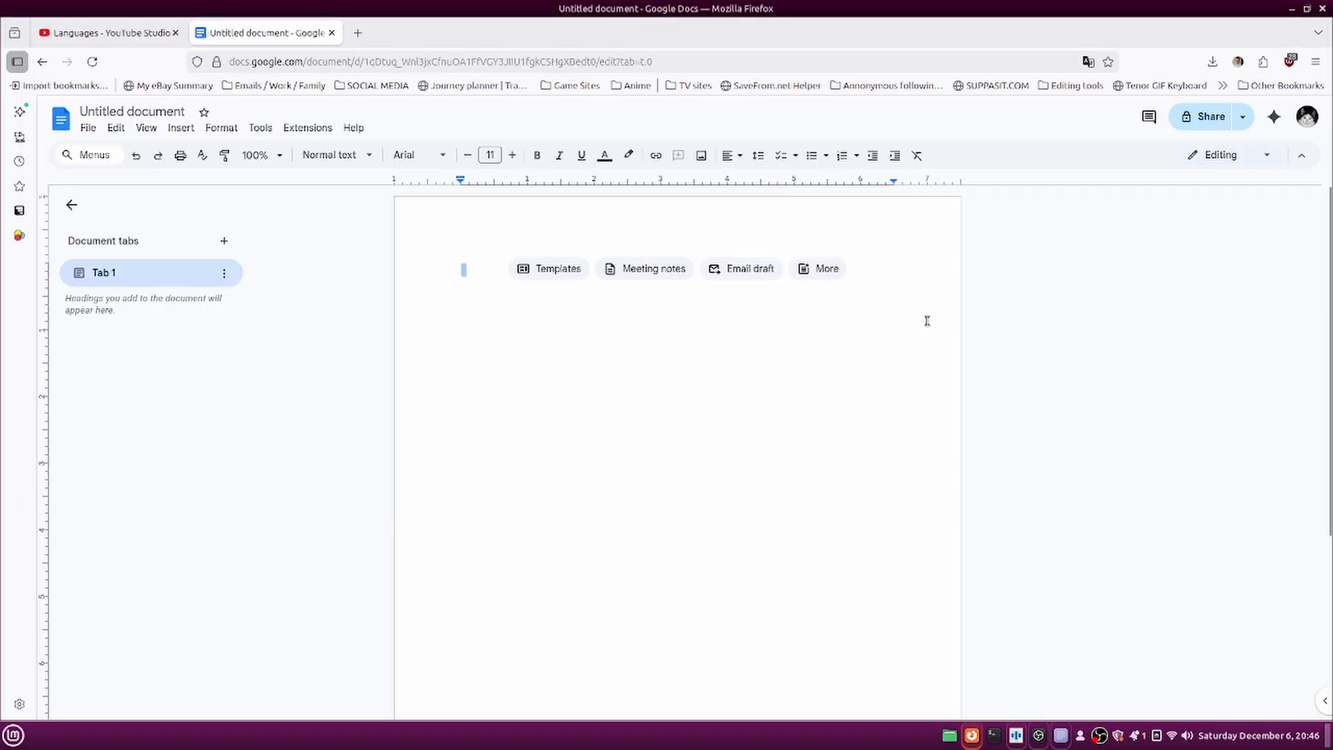
left_click(925, 320)
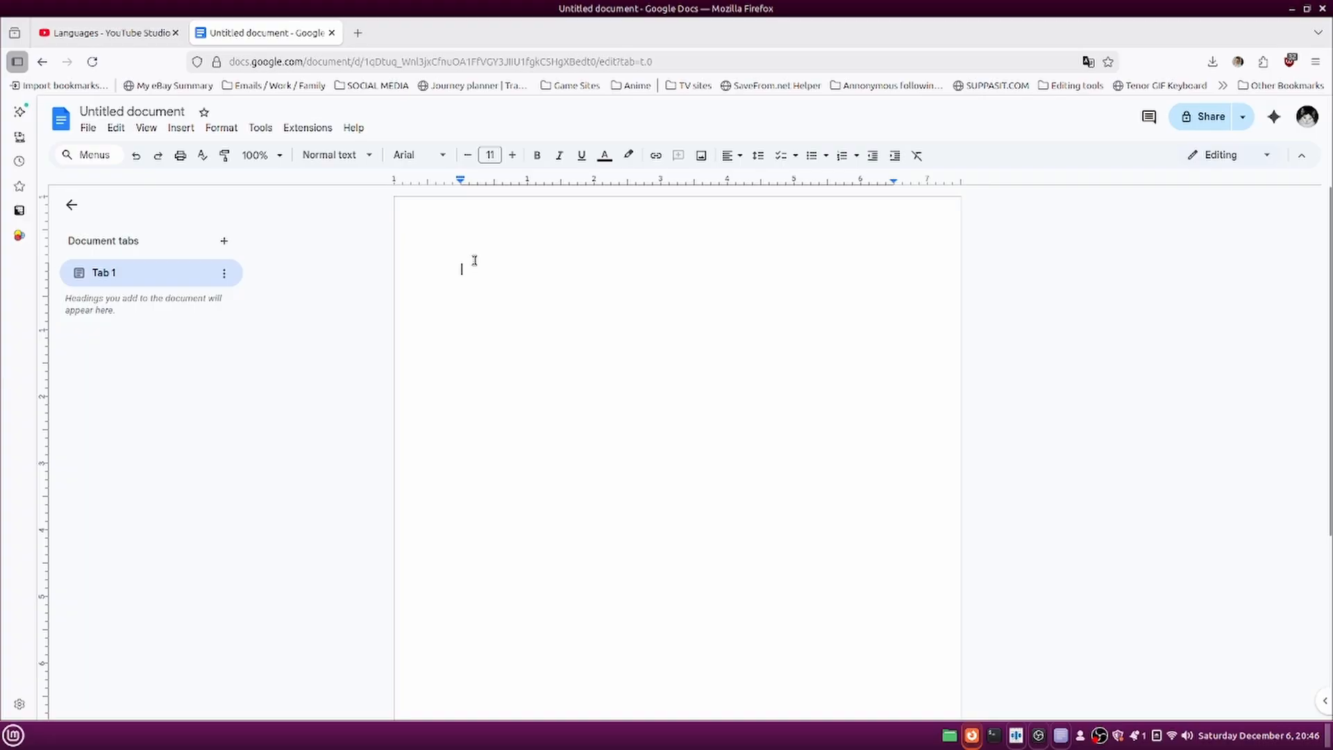
key("ctrl+v")
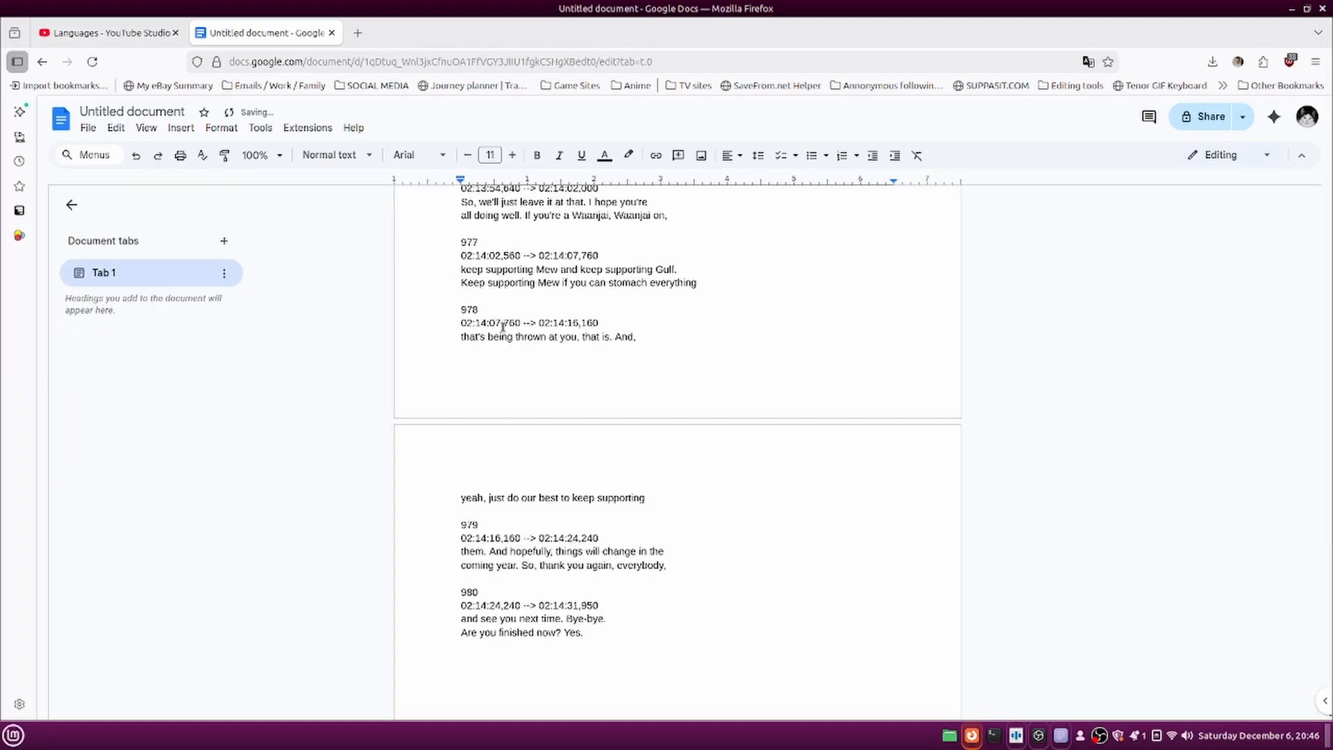
Create a translated copy of the document in Chinese (Simplified) with the title CHINESE.
scroll(607, 326, "up", 5)
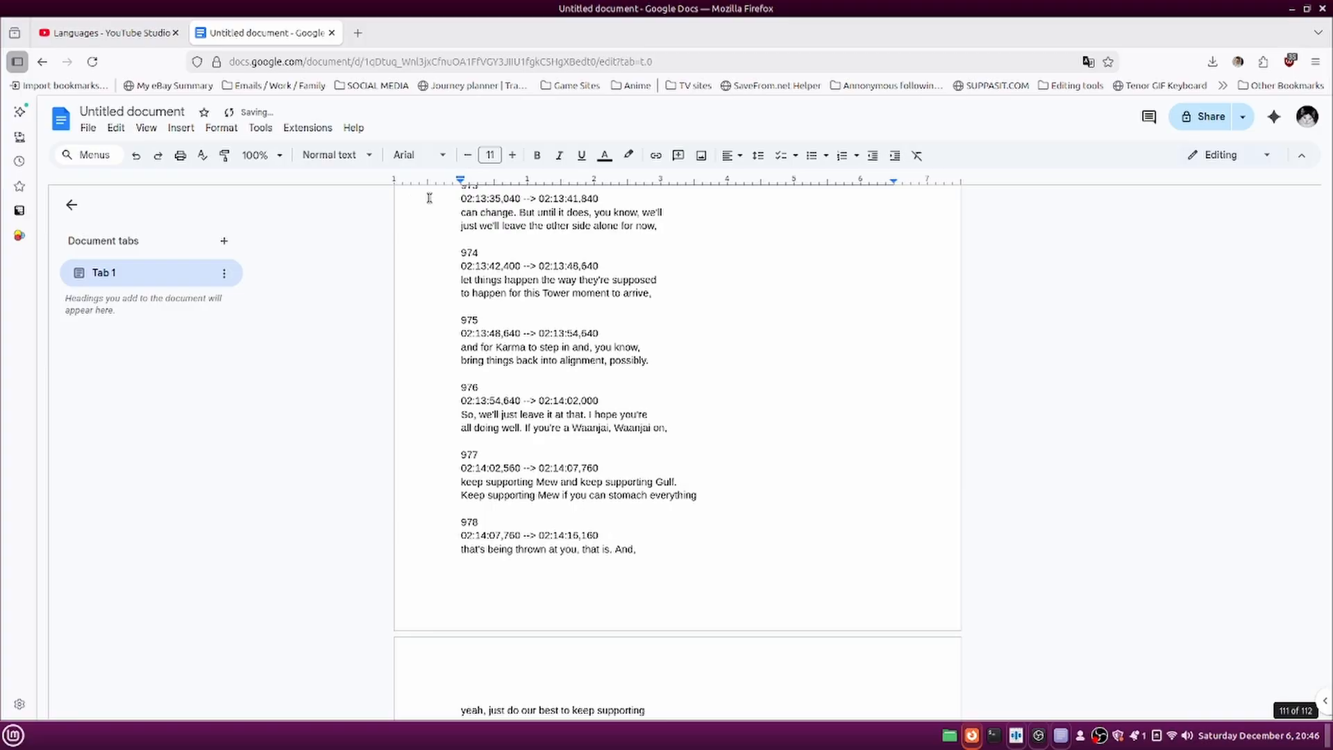
left_click(261, 129)
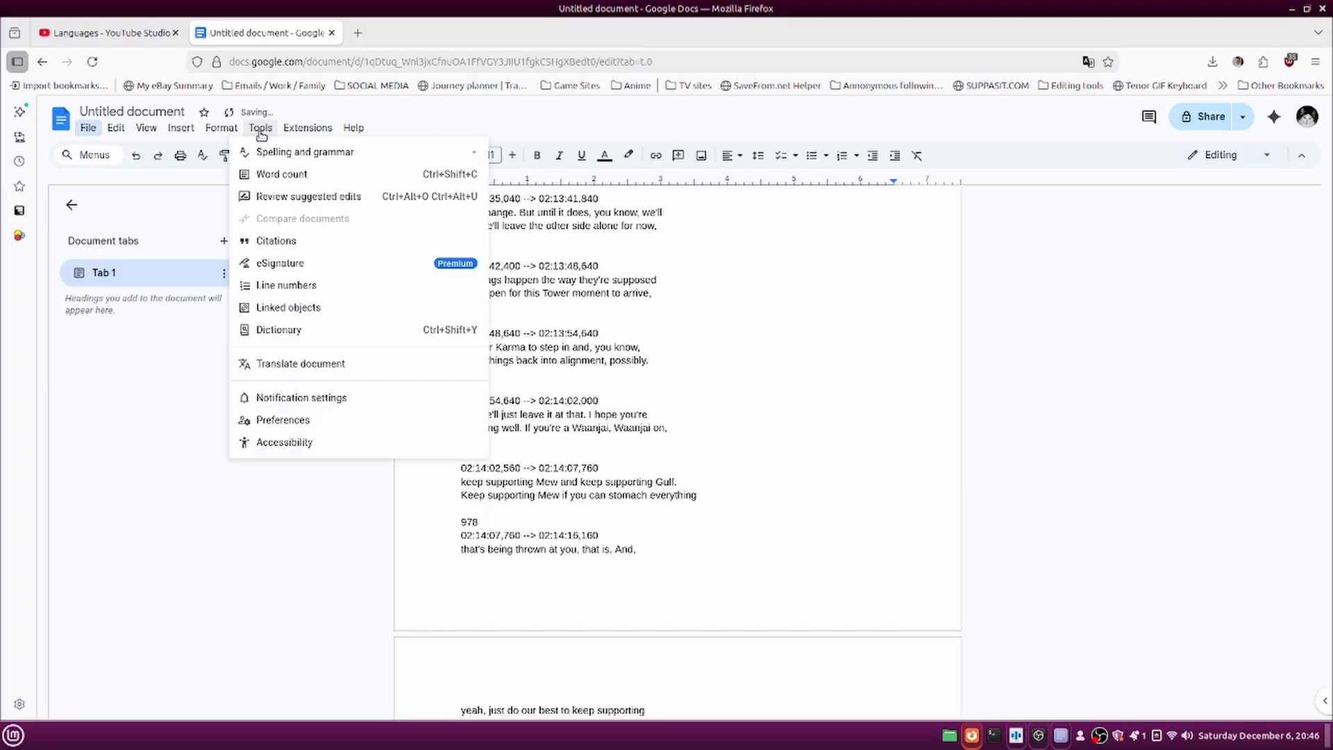
left_click(298, 363)
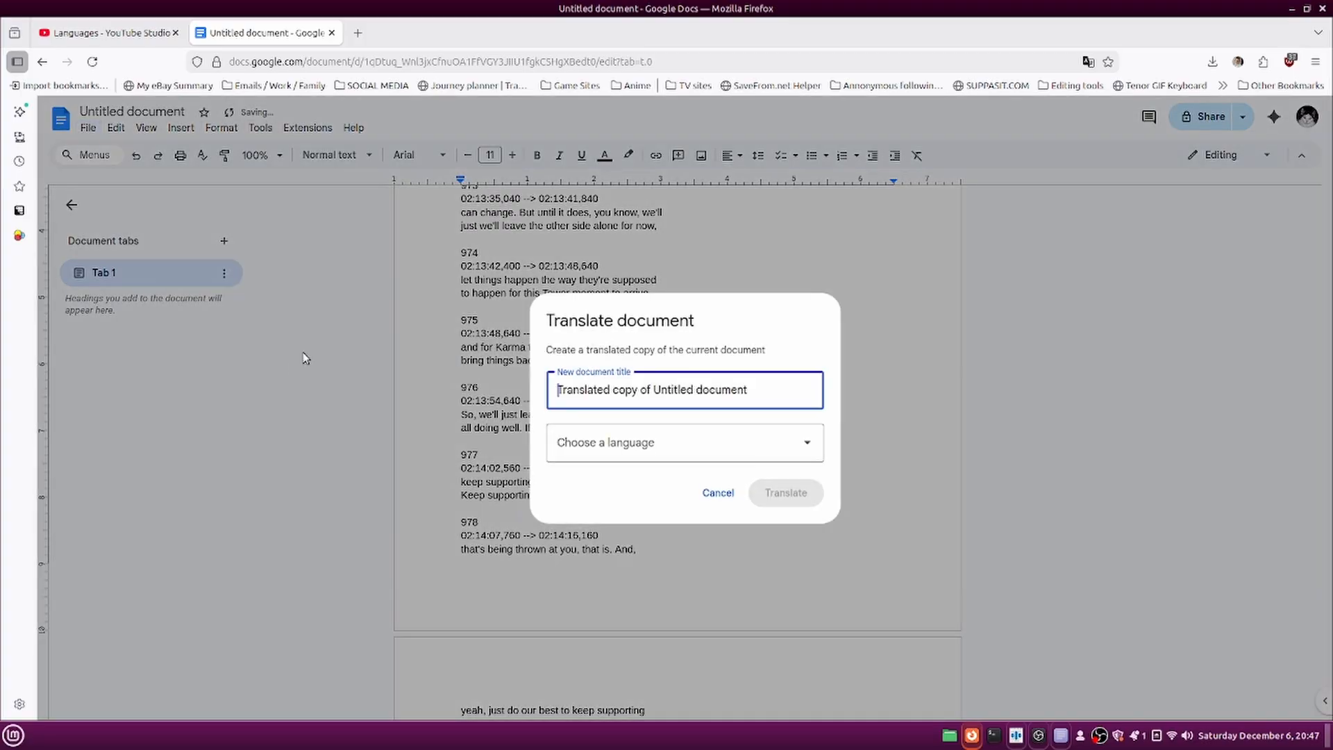
left_click(807, 447)
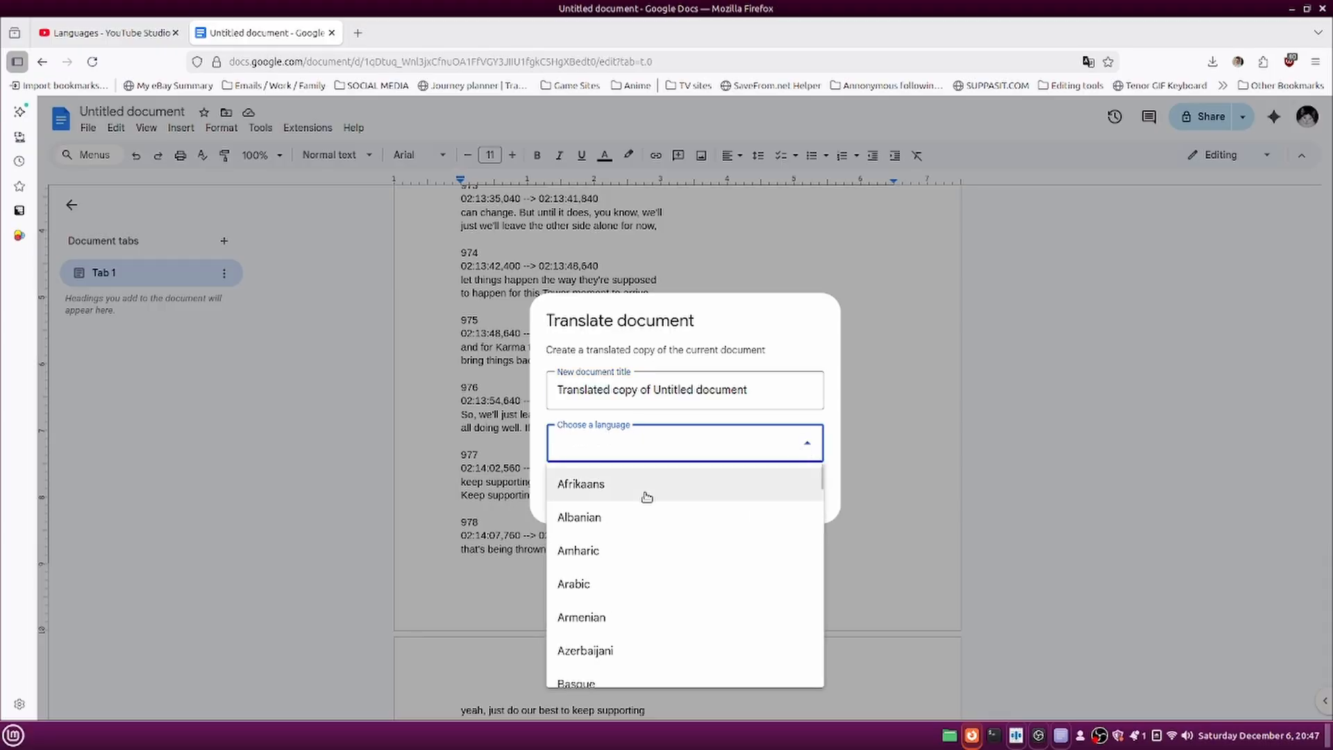
scroll(654, 522, "down", 5)
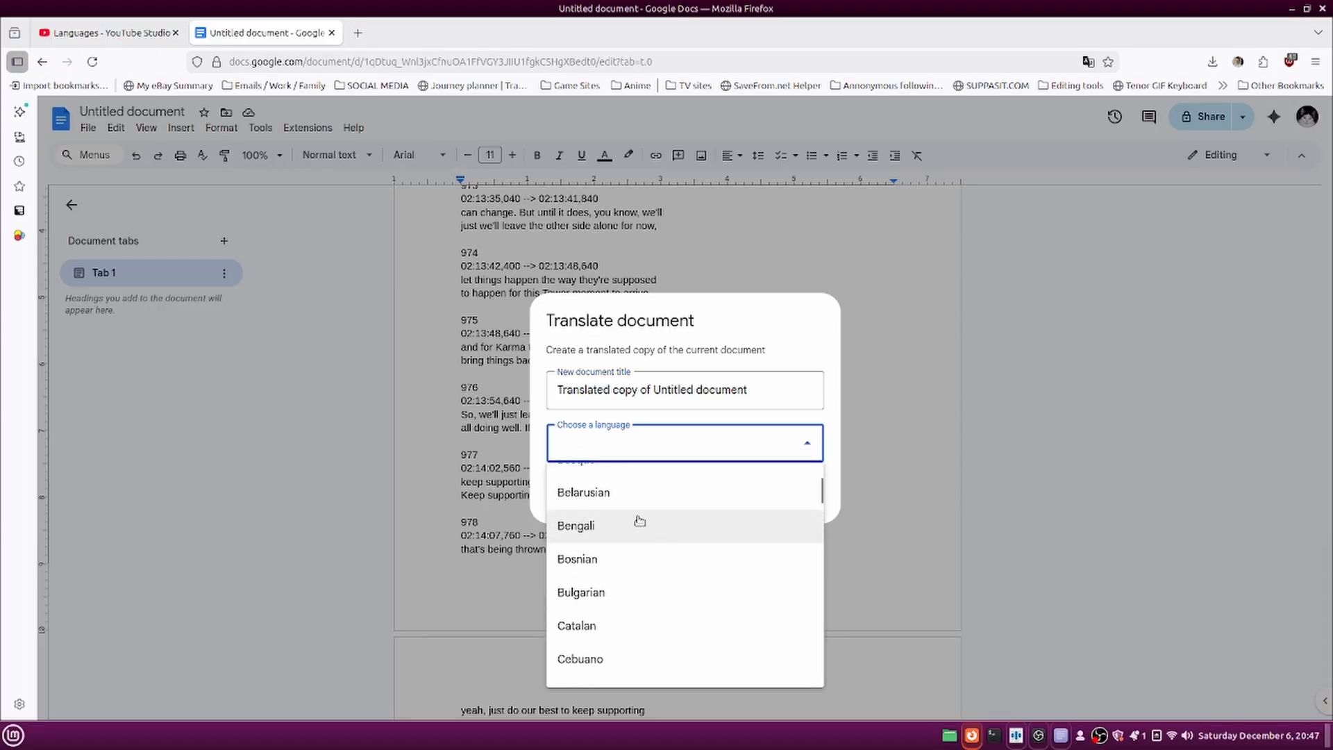
scroll(641, 521, "down", 2)
left_click(587, 579)
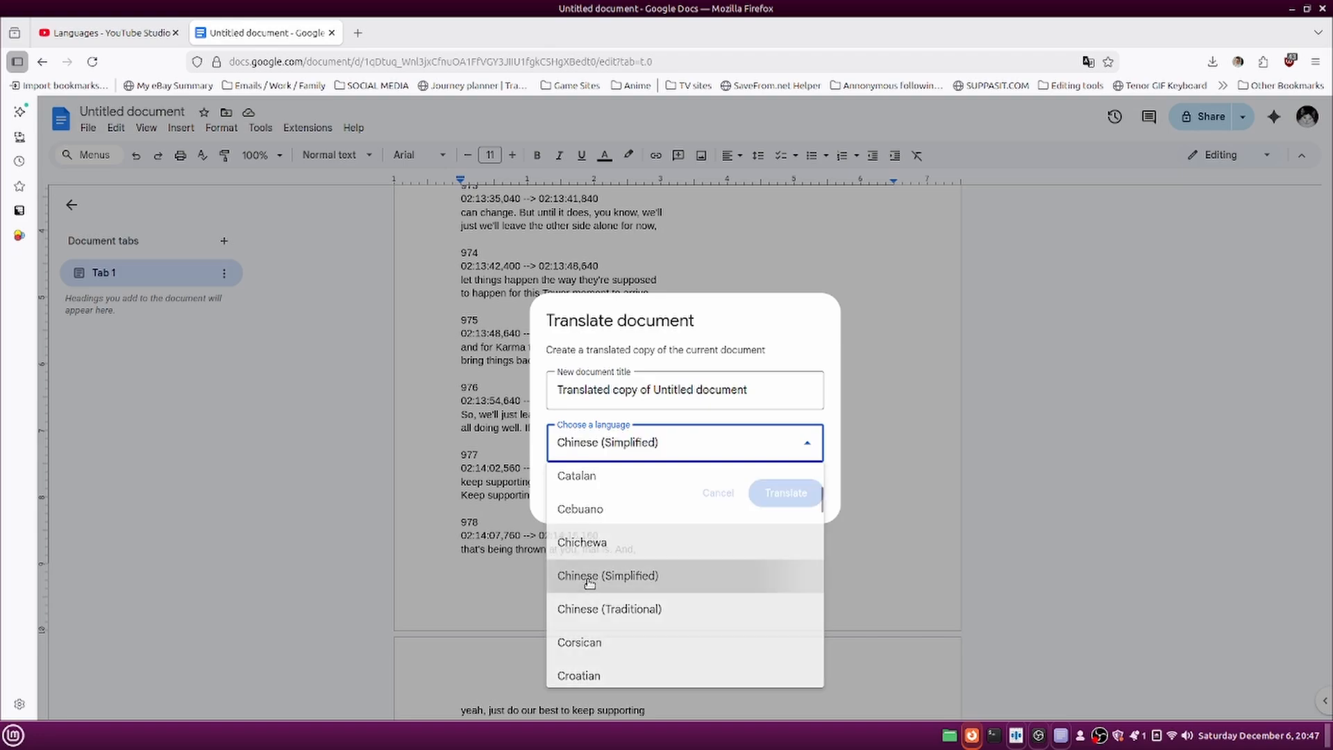
triple_click(740, 389)
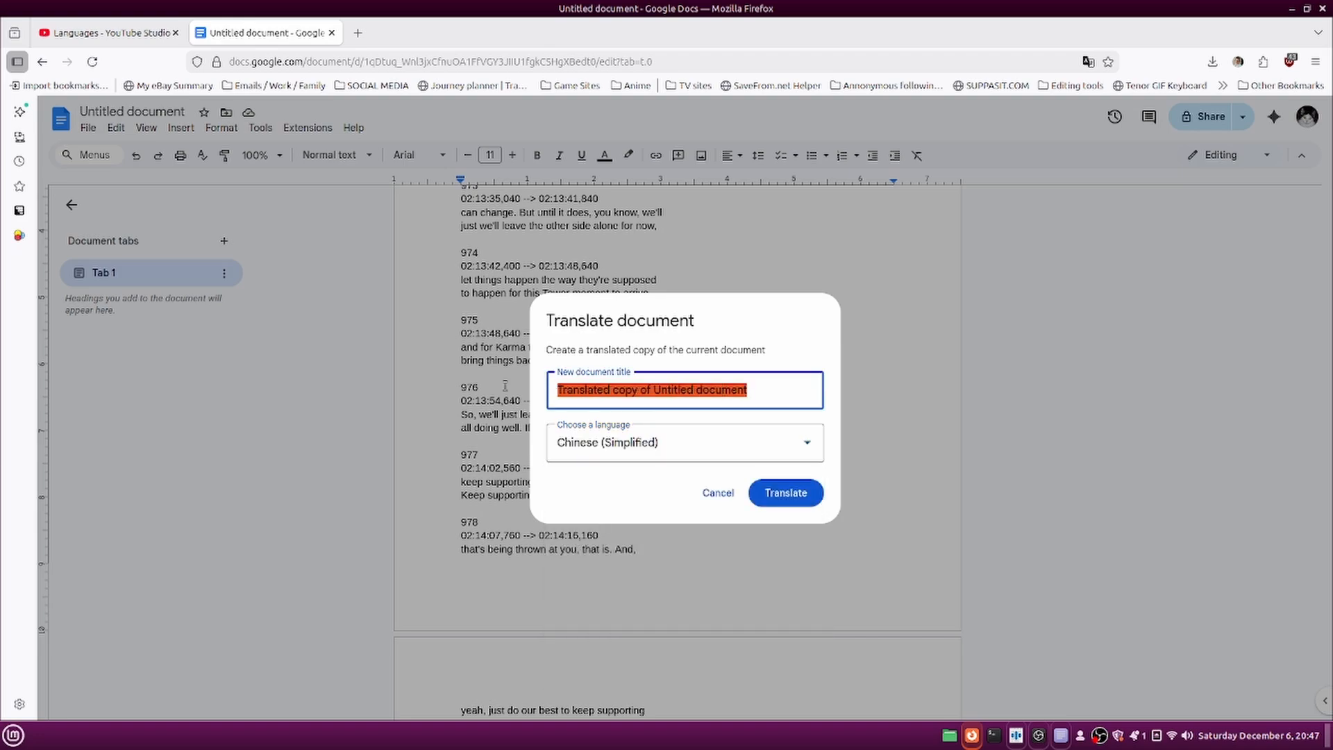
type("CHINESE")
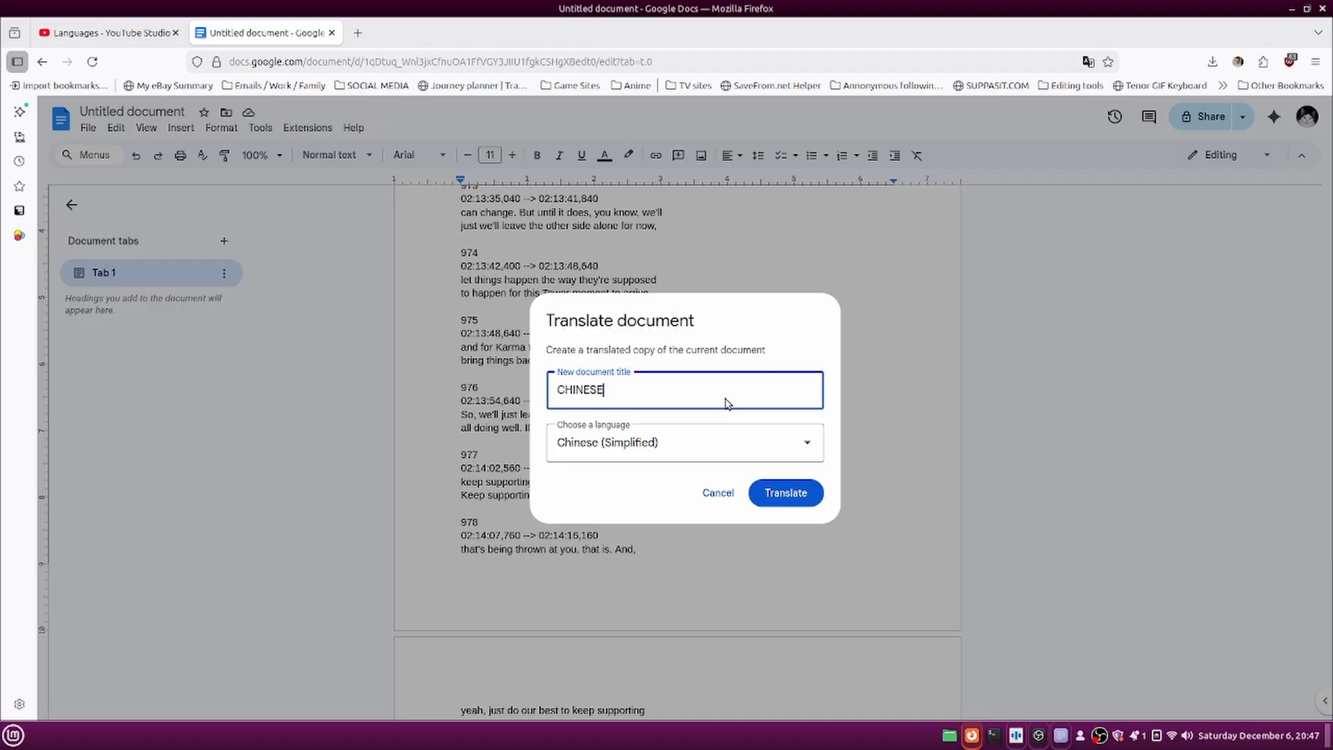
left_click(787, 495)
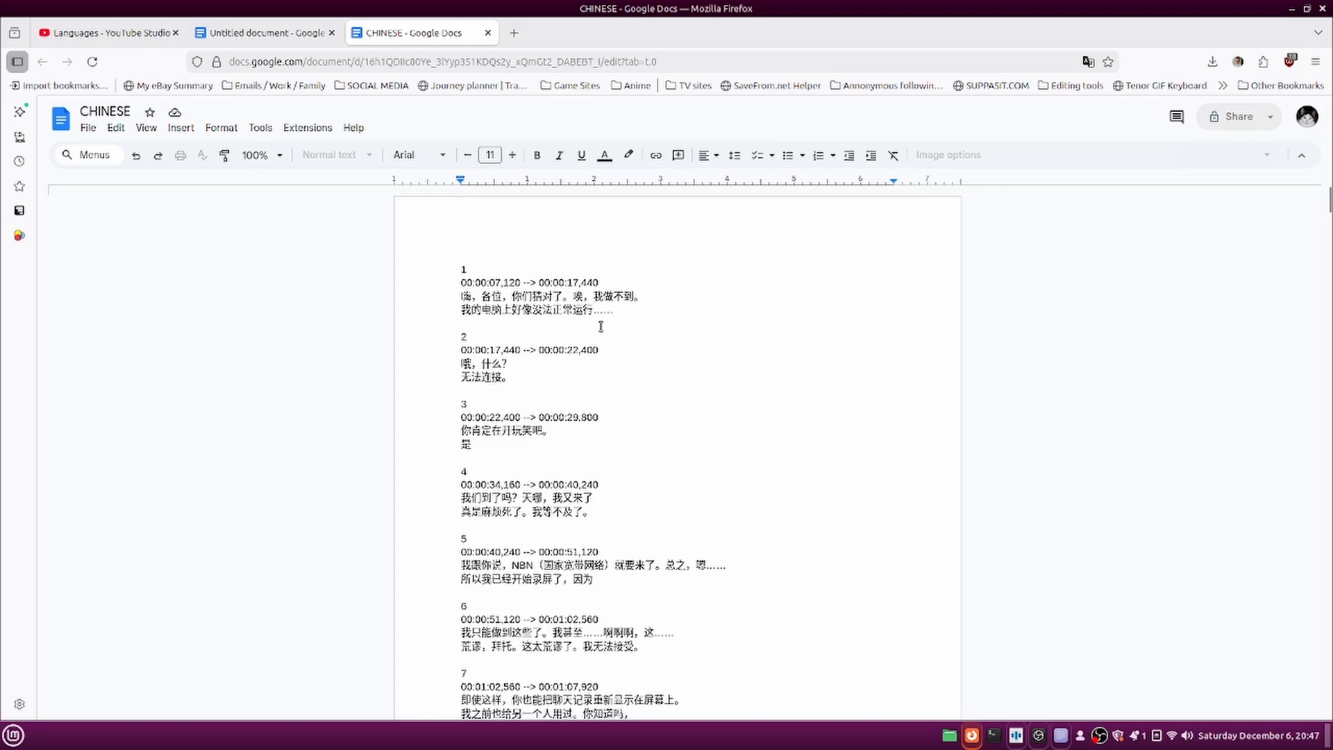
Cut all the Chinese subtitles from the CHINESE document, switch to Text Editor and paste them into the empty file.
scroll(663, 370, "down", 3)
scroll(659, 367, "up", 3)
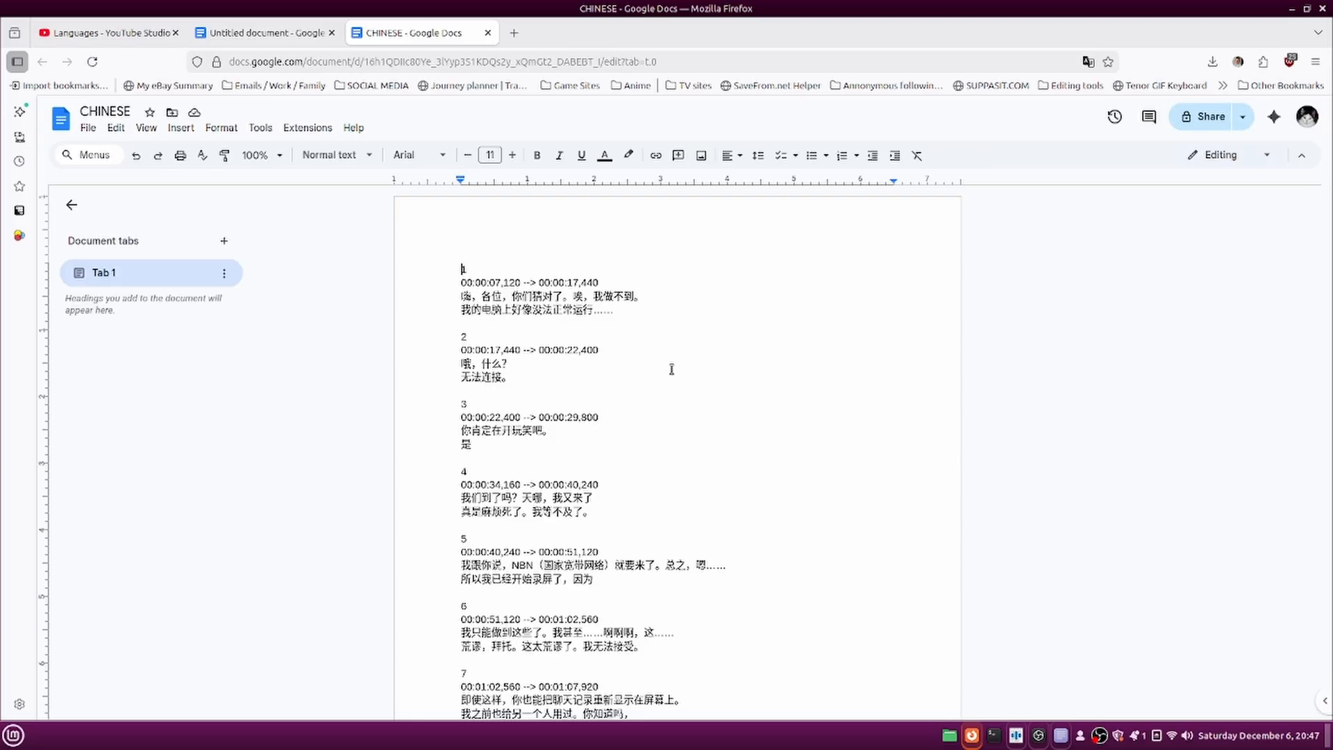
key("ctrl+a")
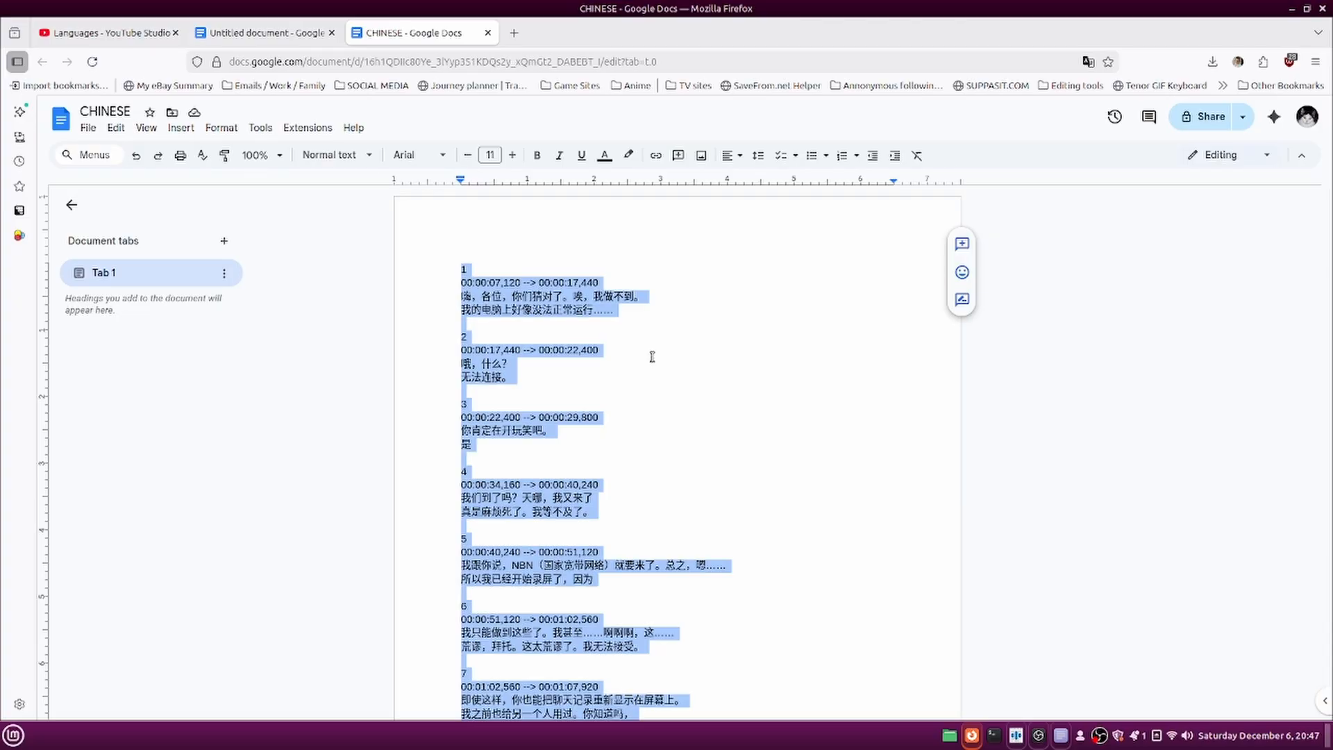
key("Delete")
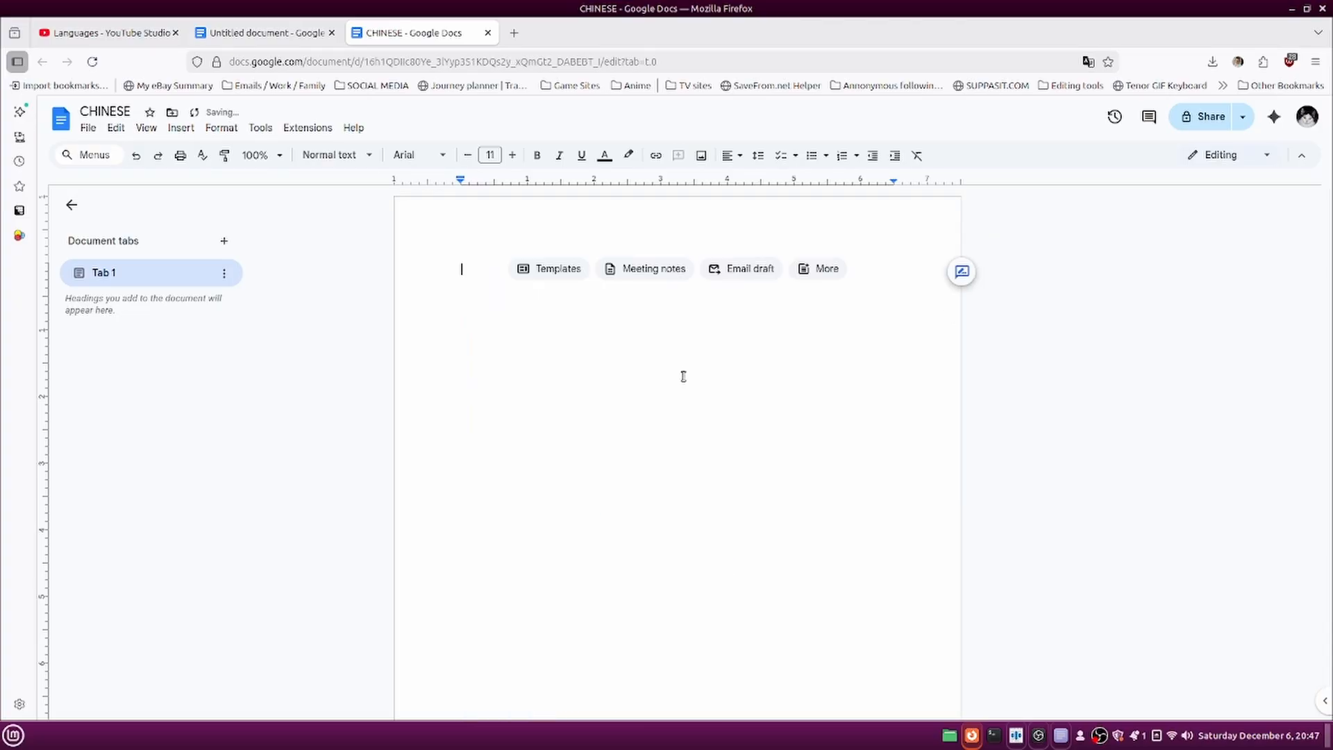
left_click(1058, 742)
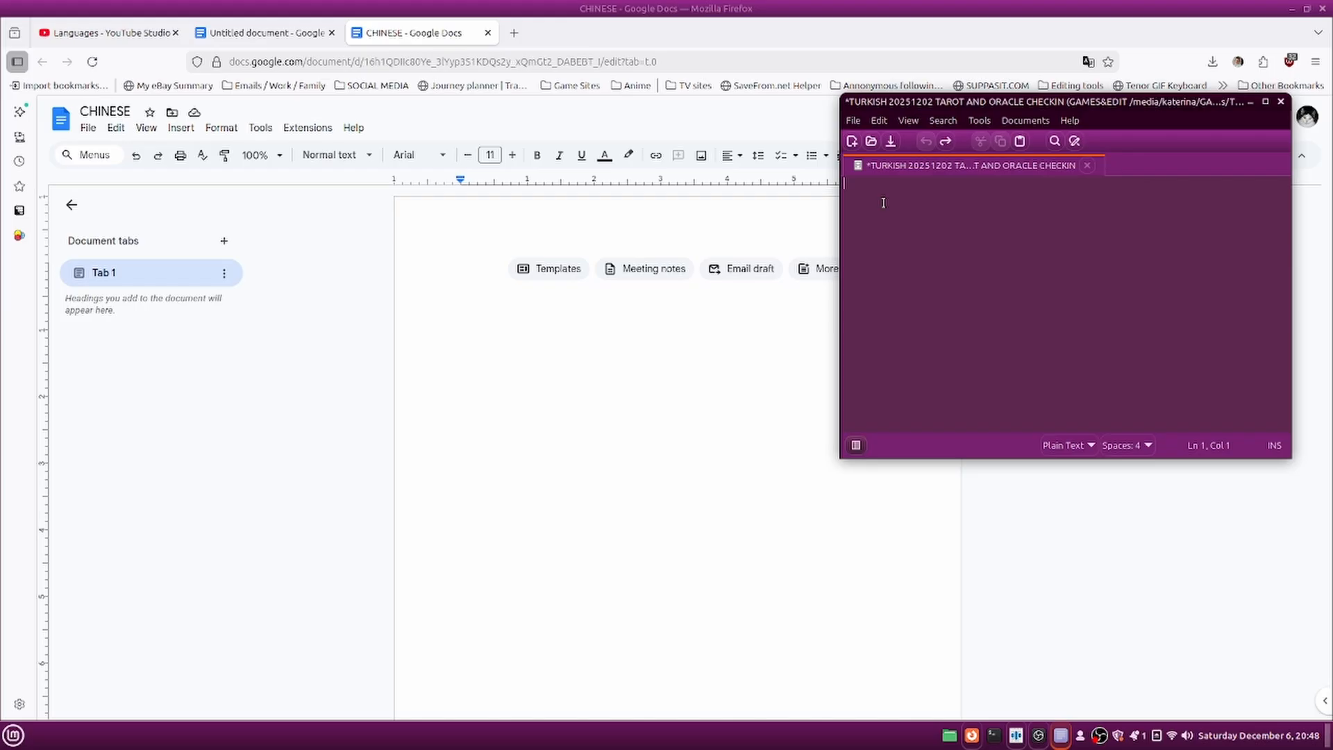
key("ctrl+v")
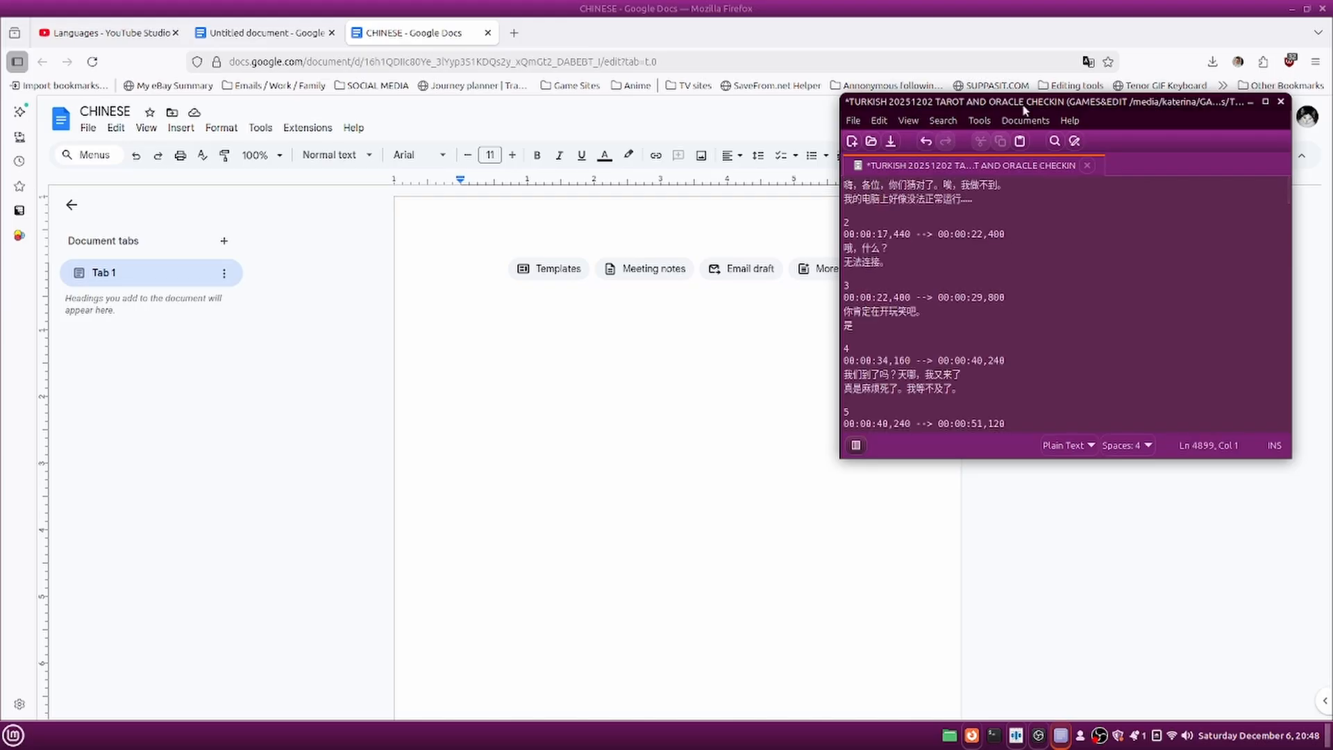
Save the Chinese subtitles as a new text file named CHINESE 20251202 TAROT AND ORACLE CHECKIN.
left_click(878, 121)
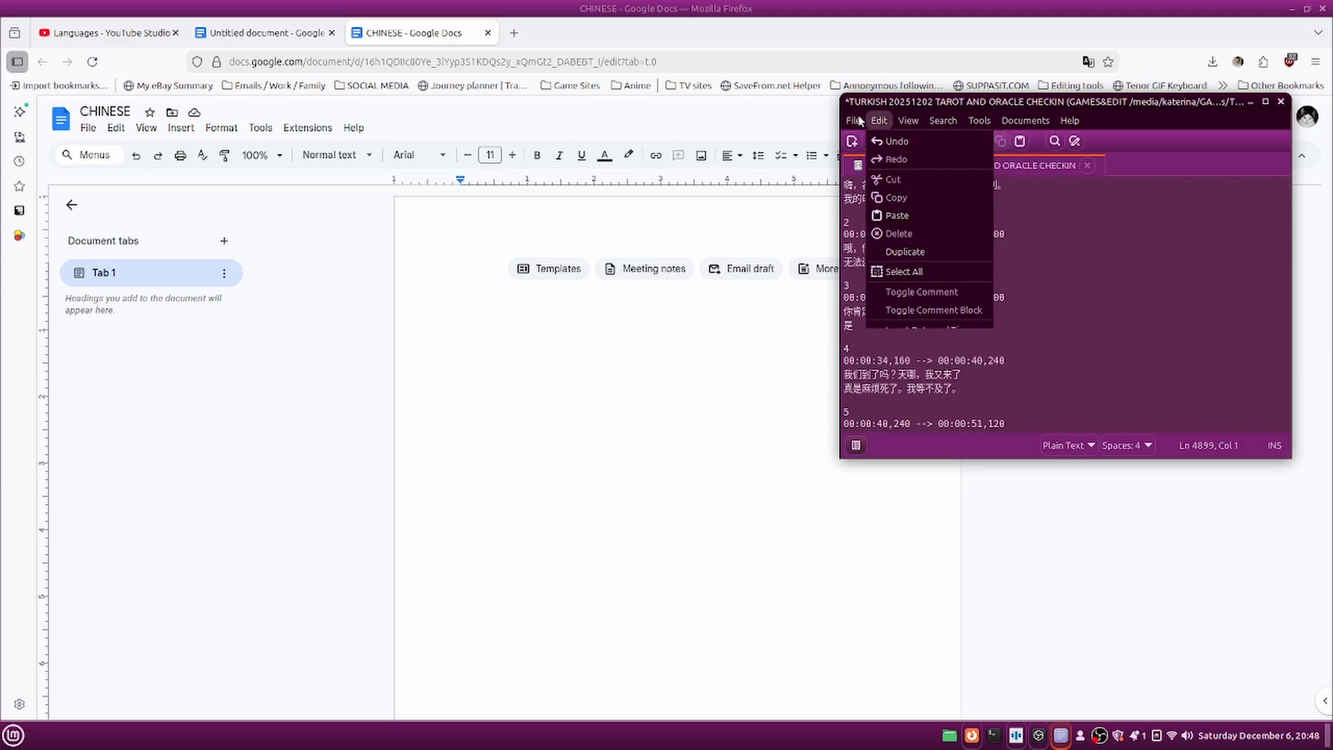
mouse_move(853, 121)
left_click(877, 198)
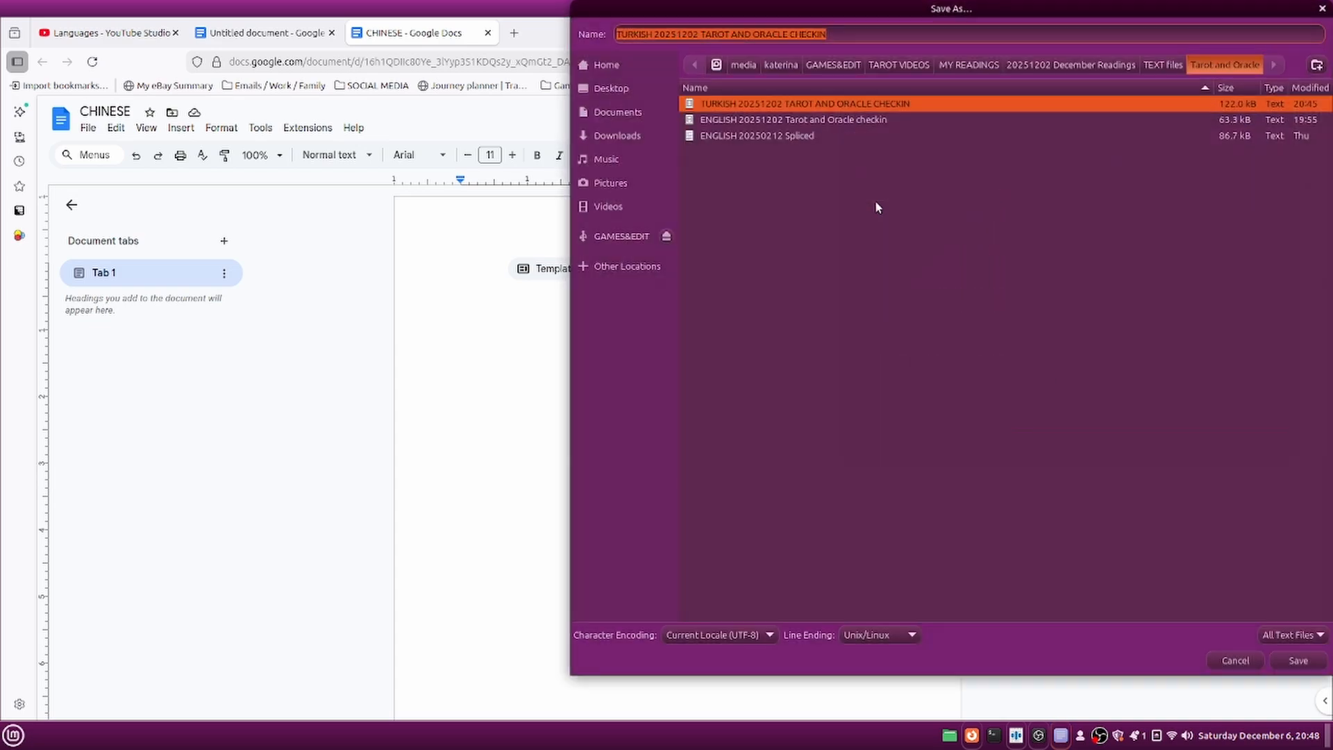
left_click(652, 34)
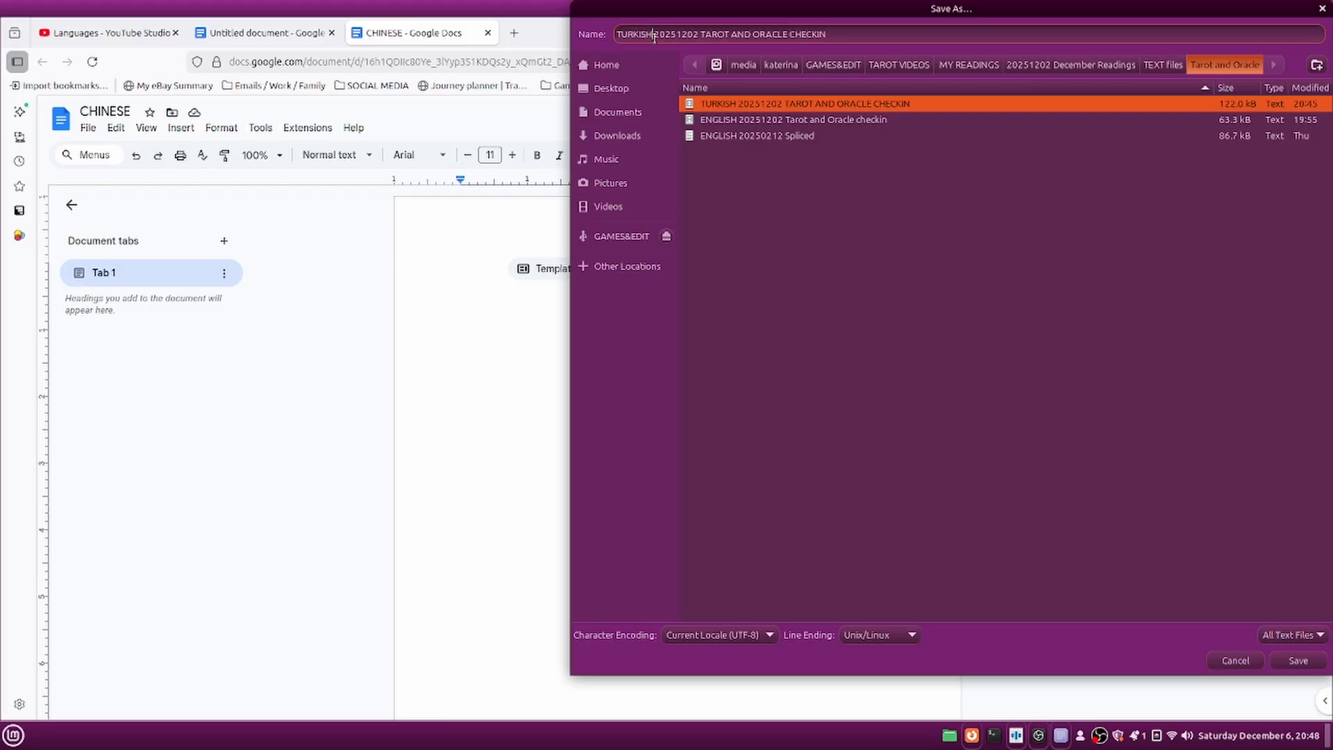
left_click_drag(652, 34, 580, 35)
type("CHINESE")
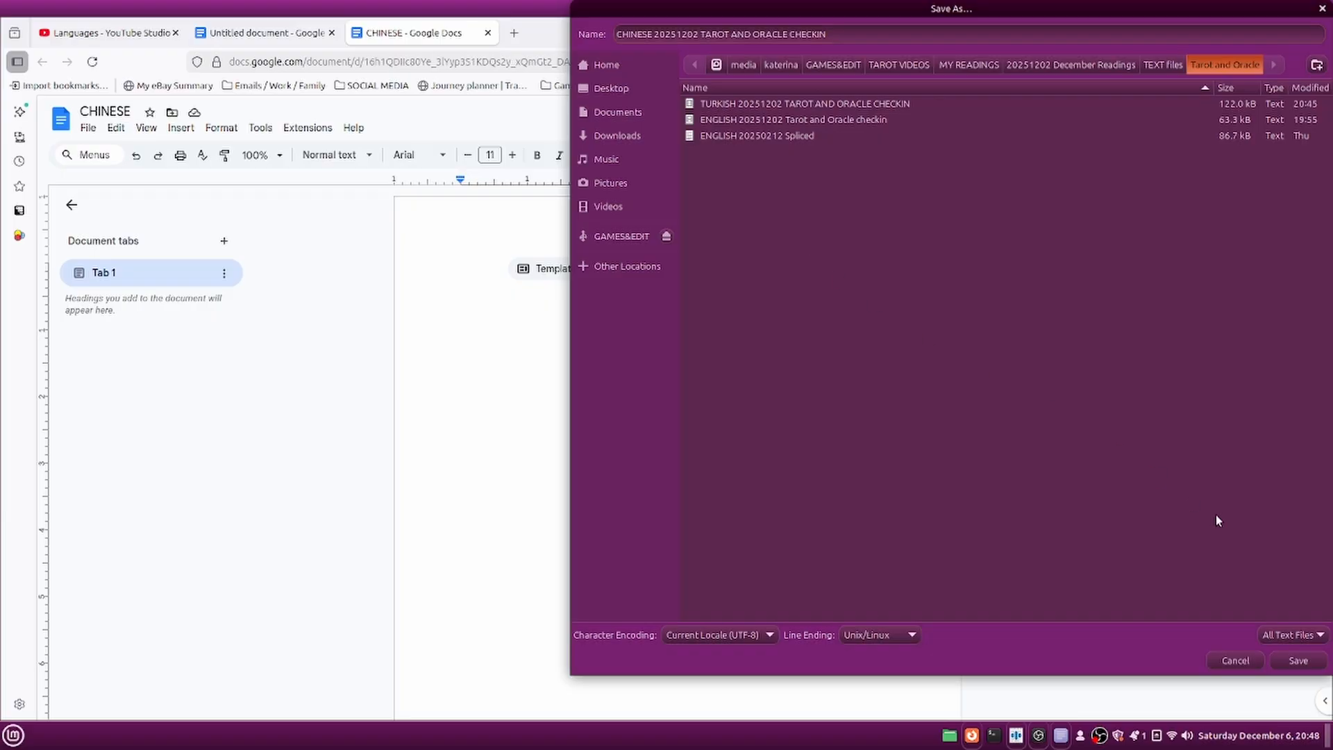
left_click(1312, 663)
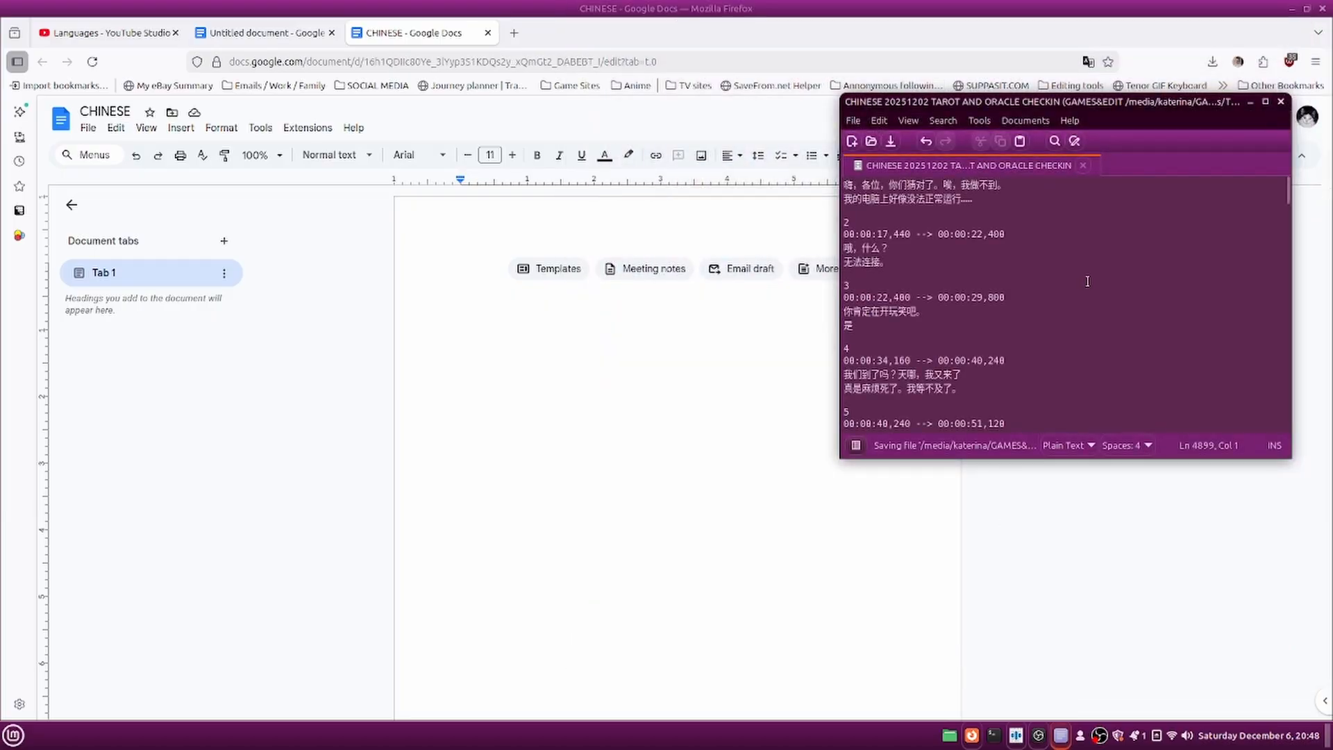
Copy the Portuguese translation from Speech Note and put it in place of the Chinese text in Text Editor.
left_click(1064, 740)
left_click(1051, 740)
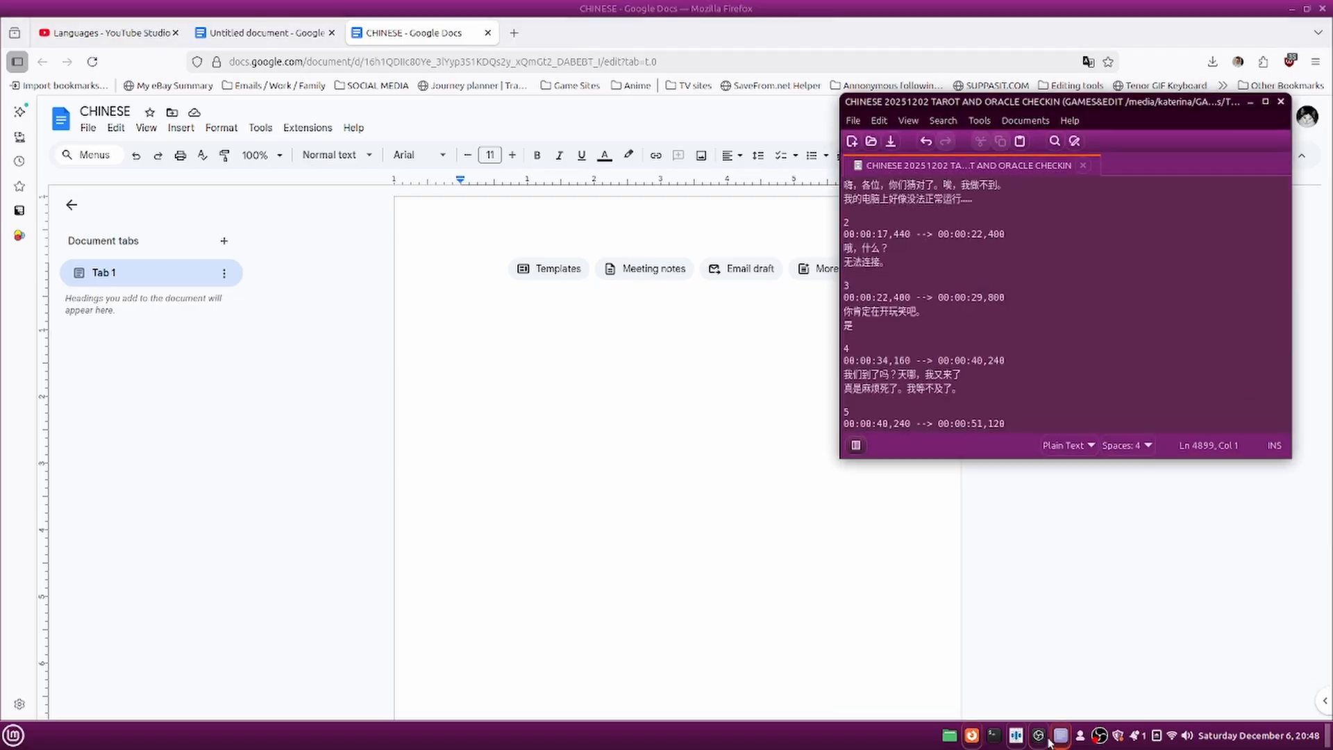
left_click(1016, 737)
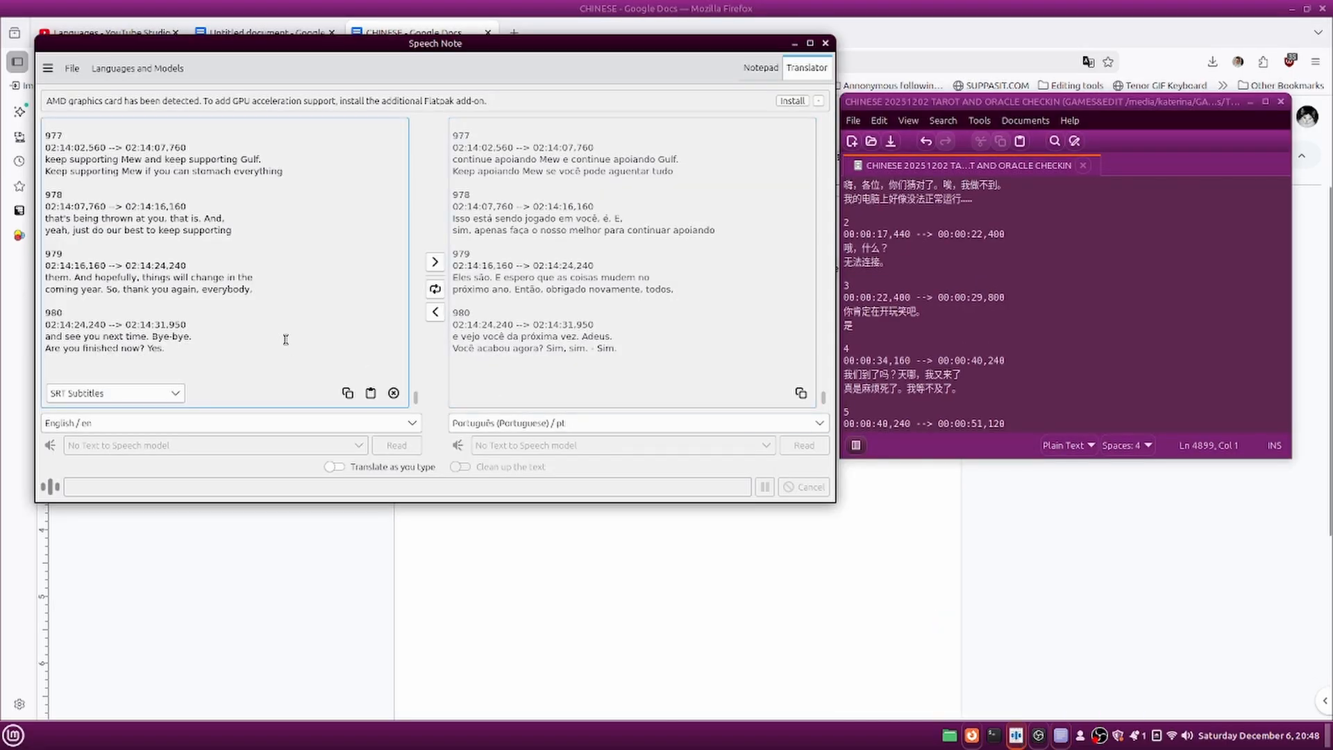
left_click(802, 394)
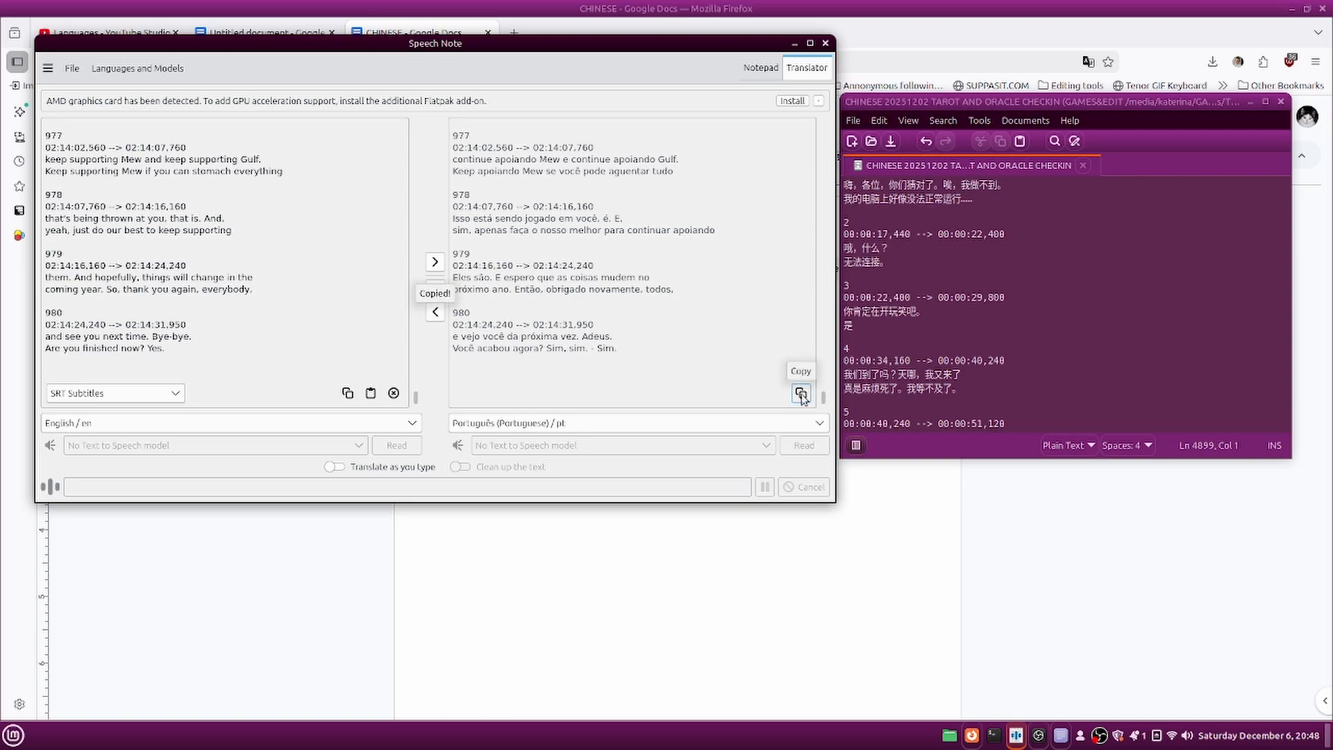
left_click(1006, 187)
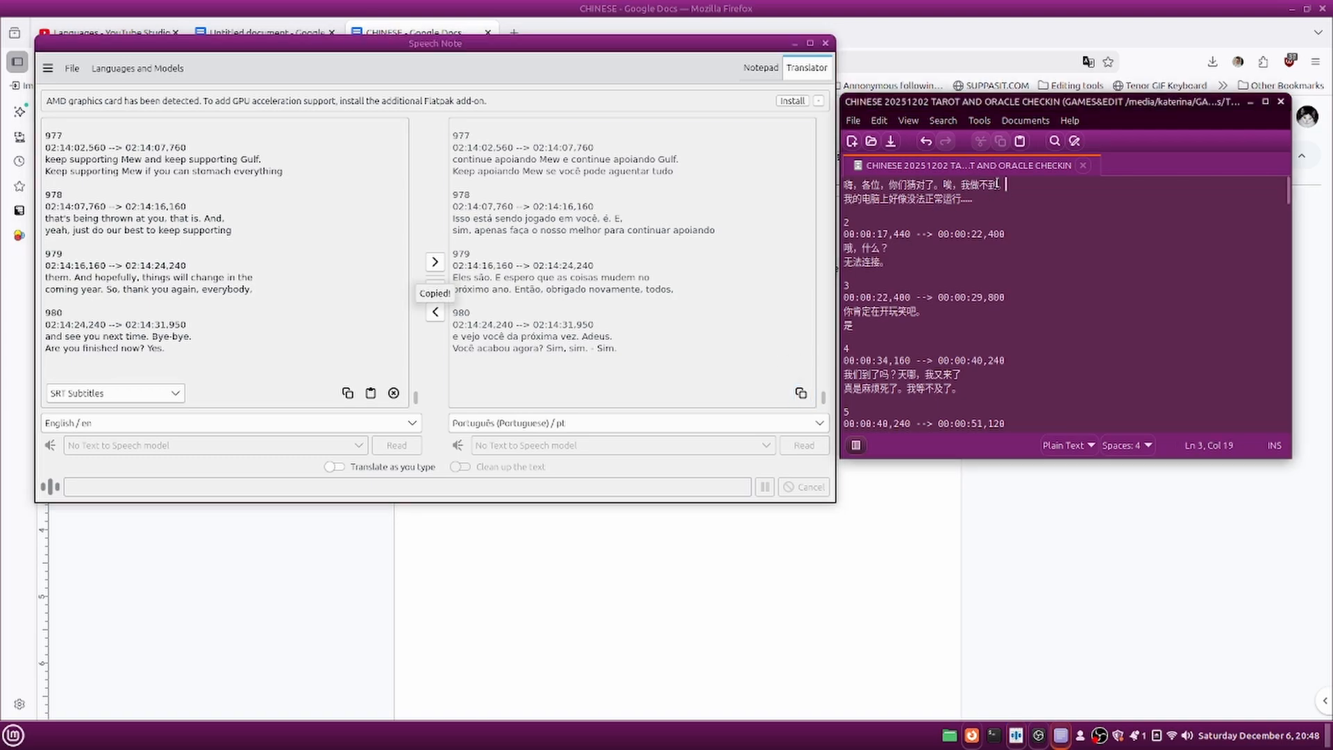
left_click(926, 142)
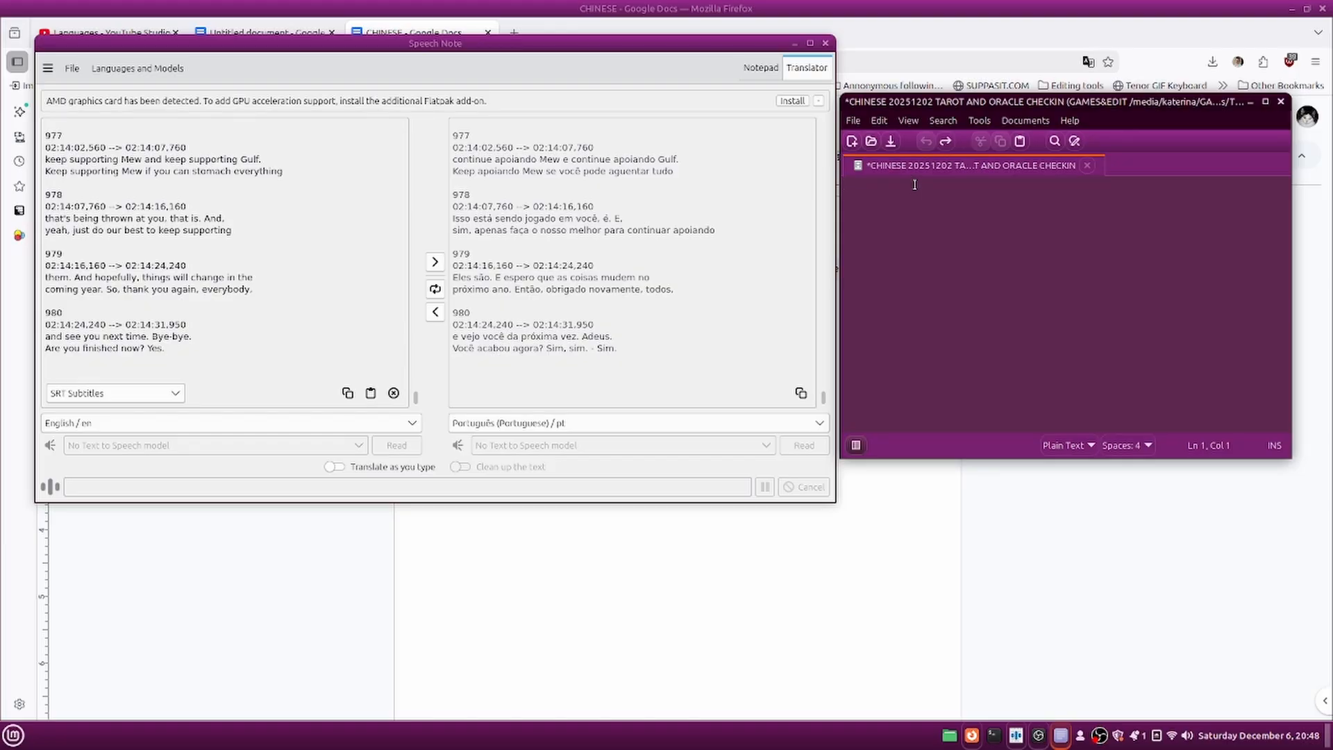
key("ctrl+v")
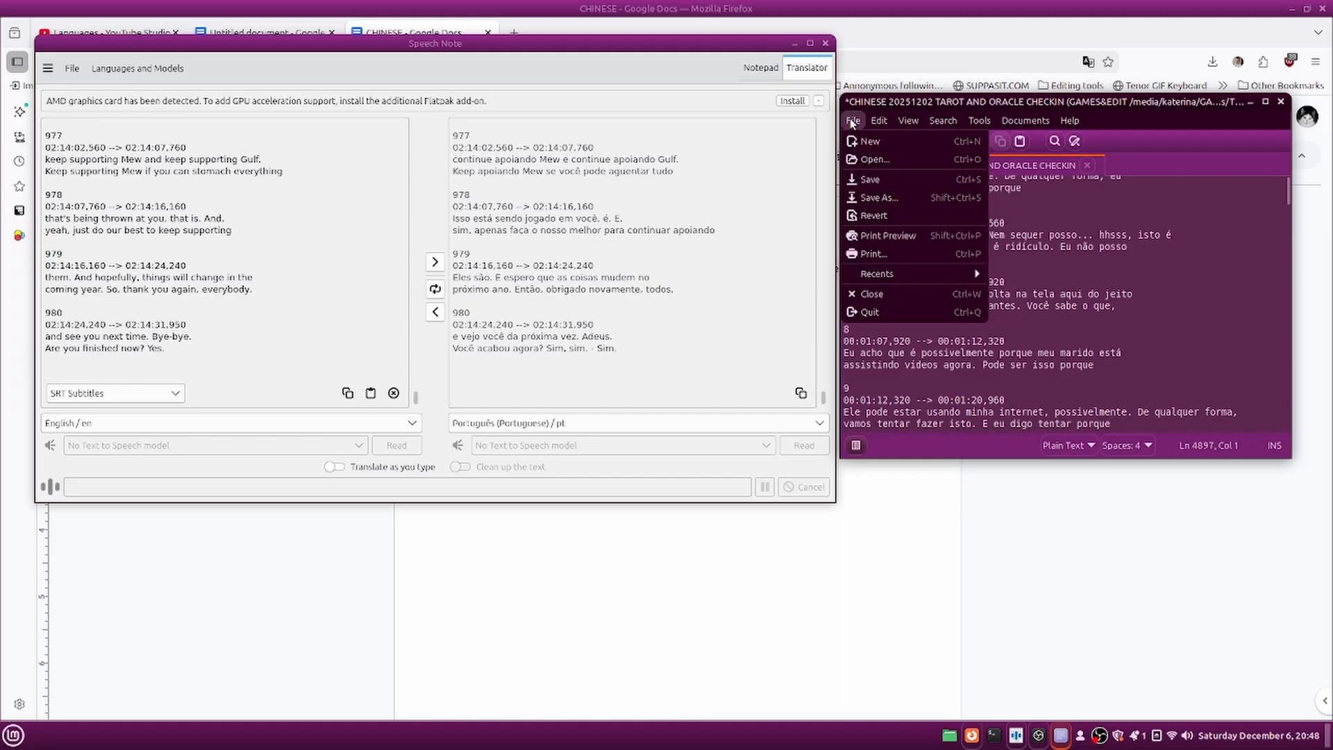
Save the Portuguese subtitles as a new text file named PORTUGUESE 20251202 TAROT AND ORACLE CHECKIN.
left_click(880, 197)
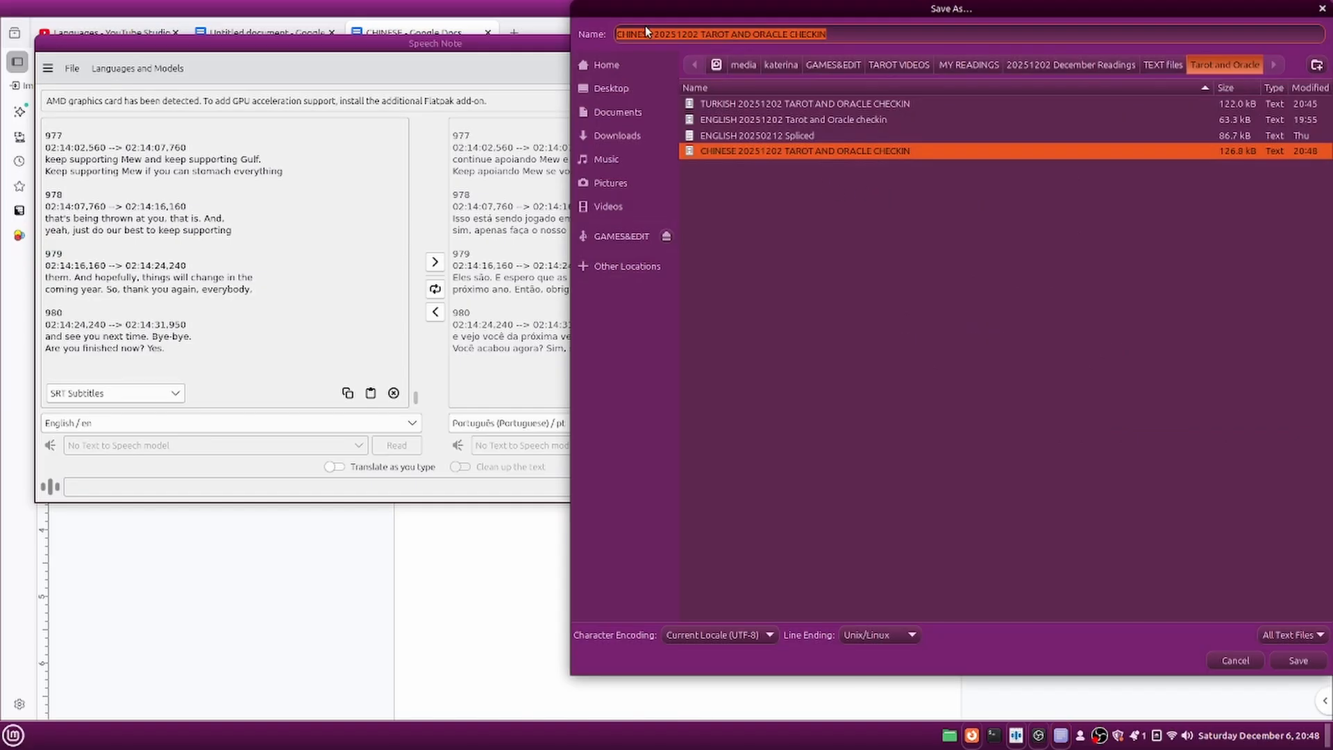
left_click_drag(651, 29, 613, 28)
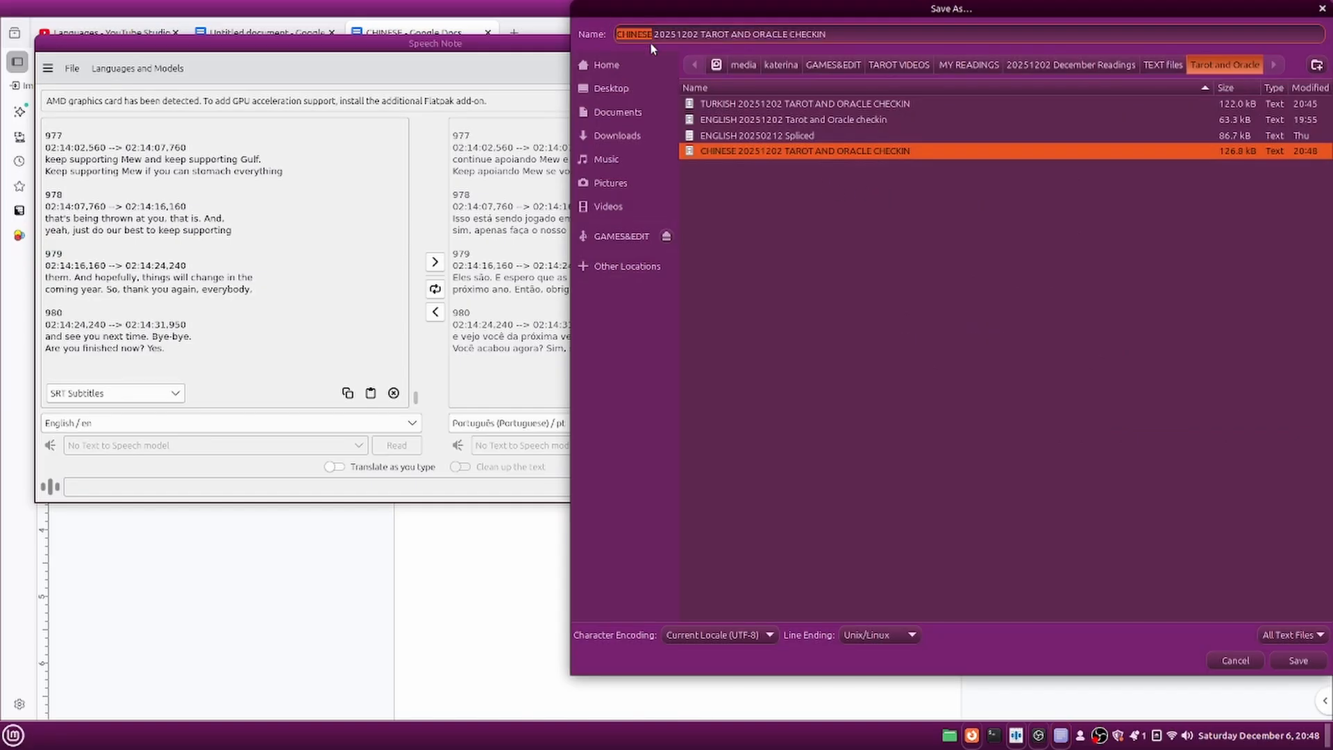
type("PORTUGU")
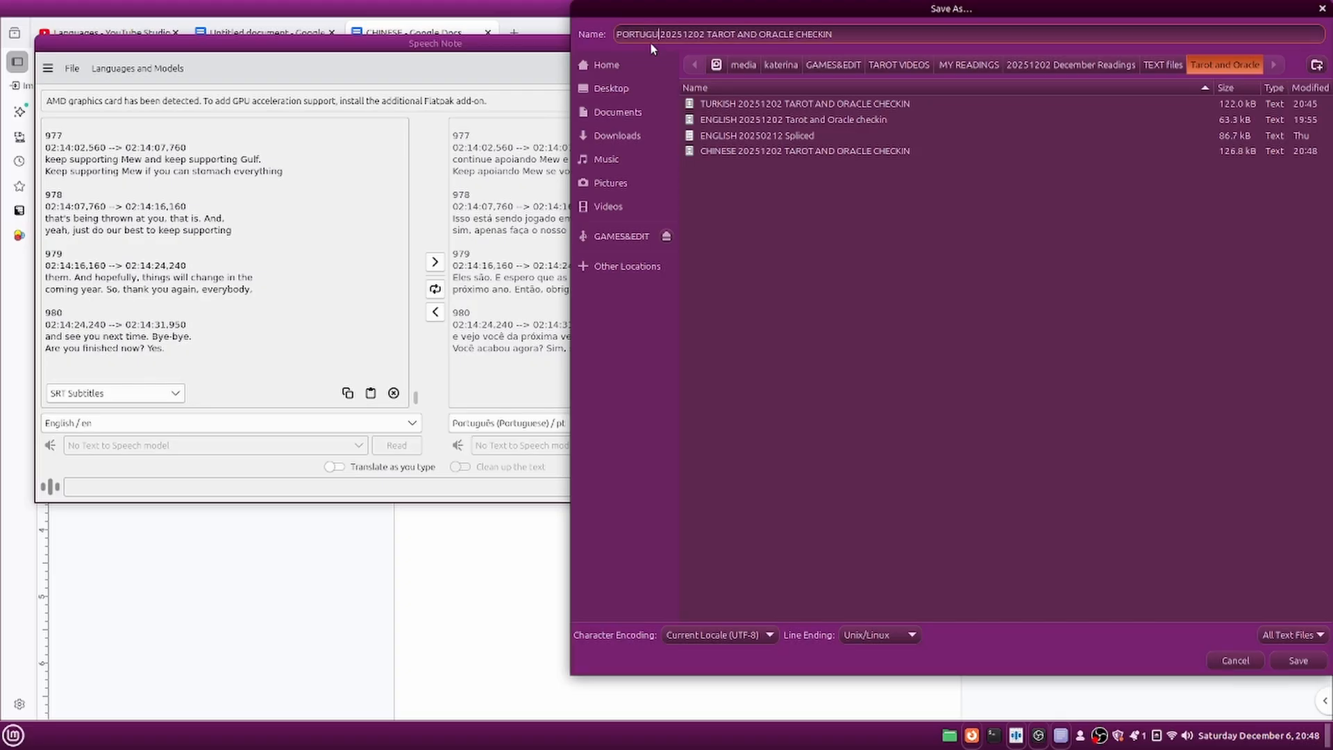
type("ESE")
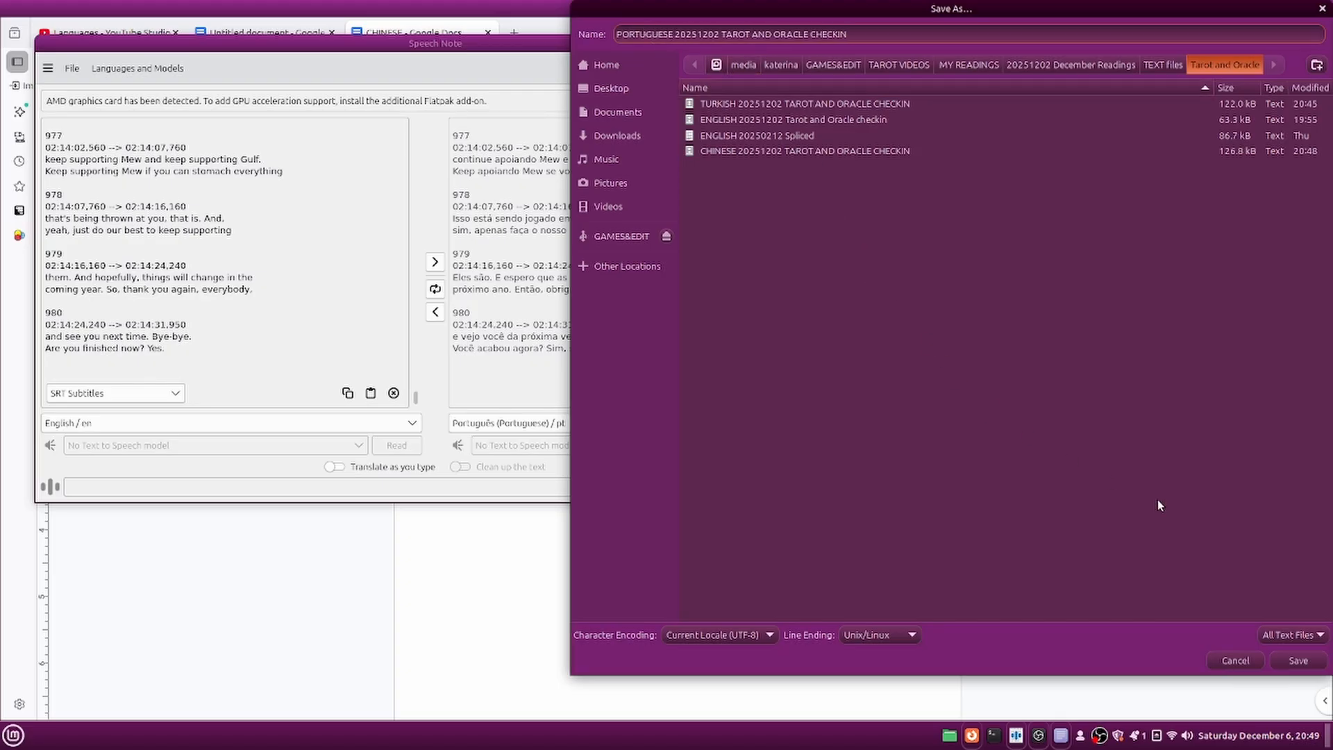
left_click(1298, 660)
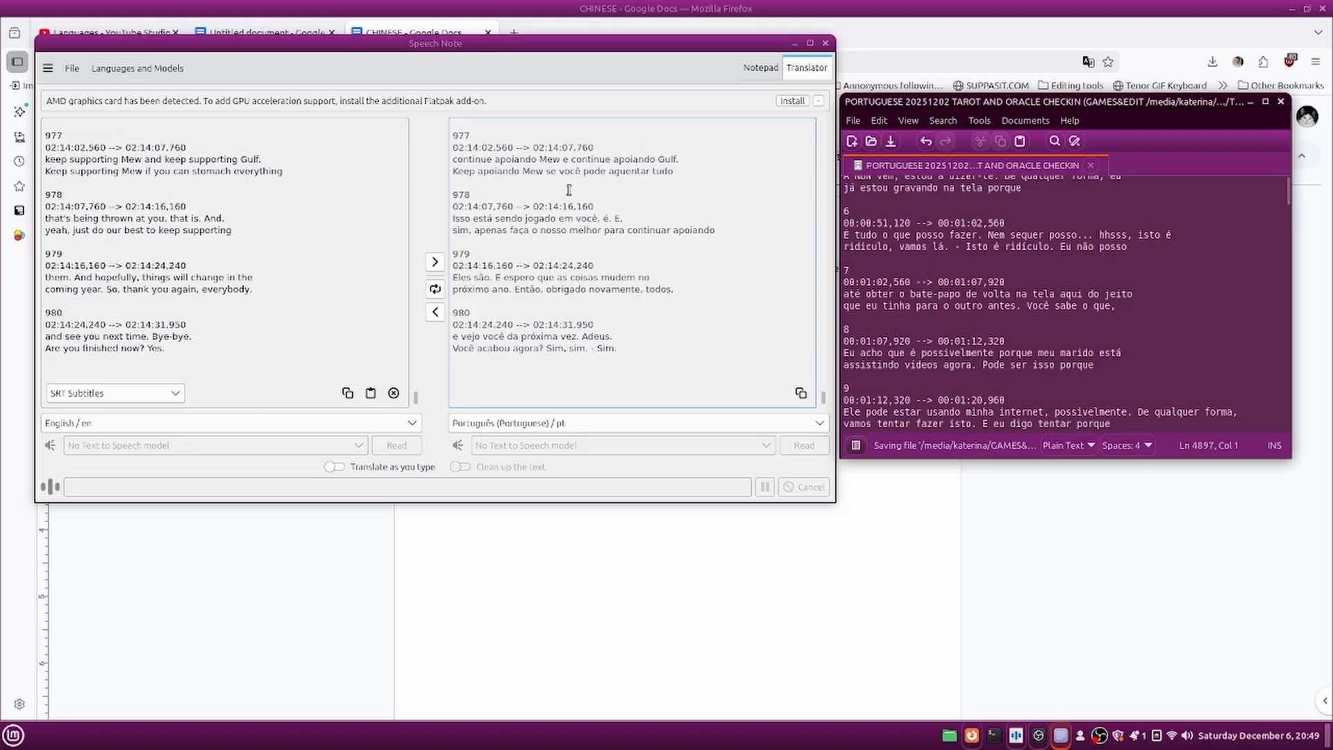
In Speech Note, change the target language to Italiano (Italian) and start translating the English SRT subtitles.
left_click(749, 424)
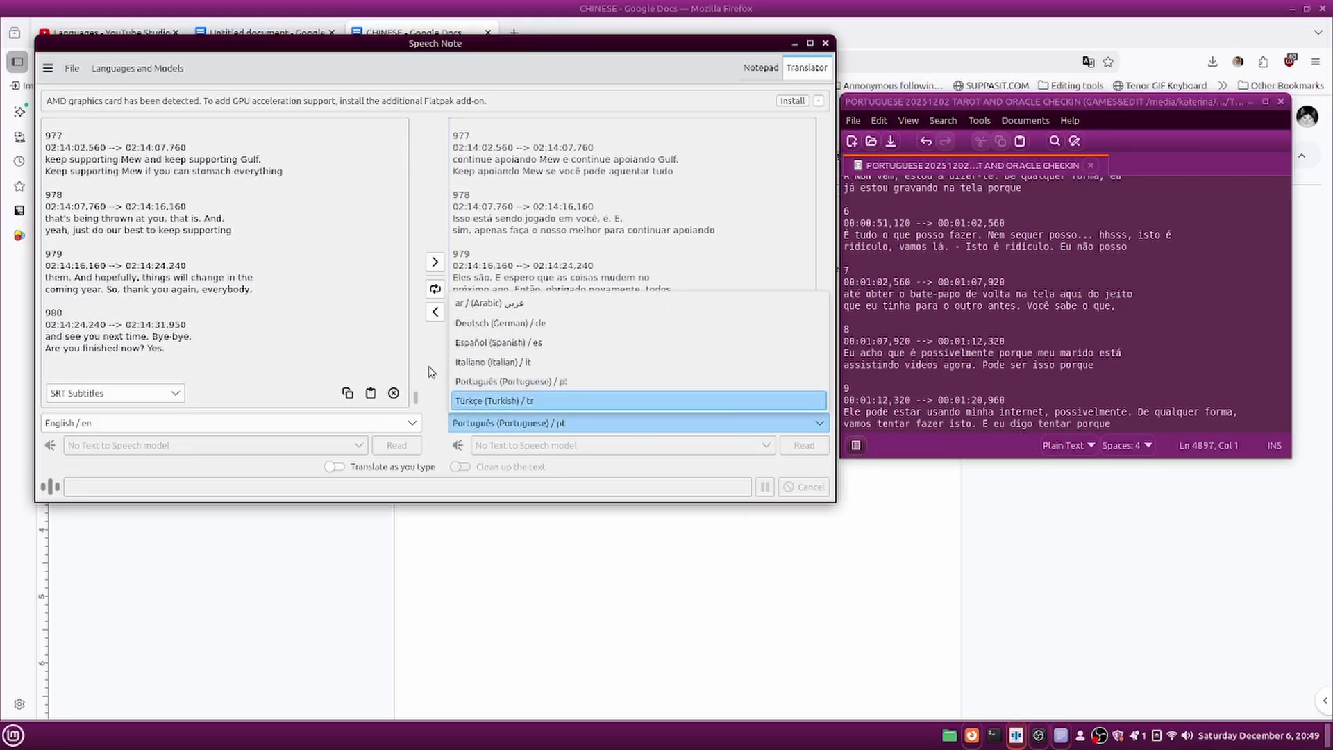
left_click(479, 362)
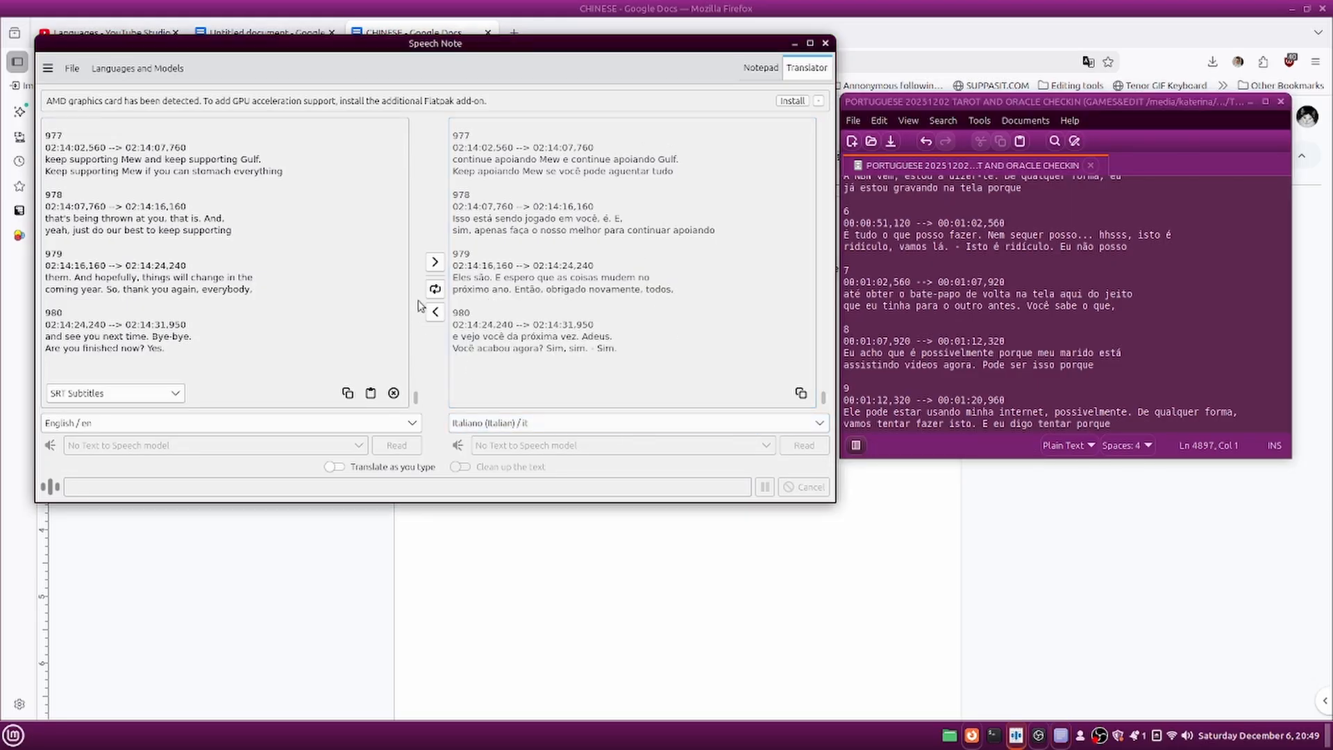
left_click(436, 263)
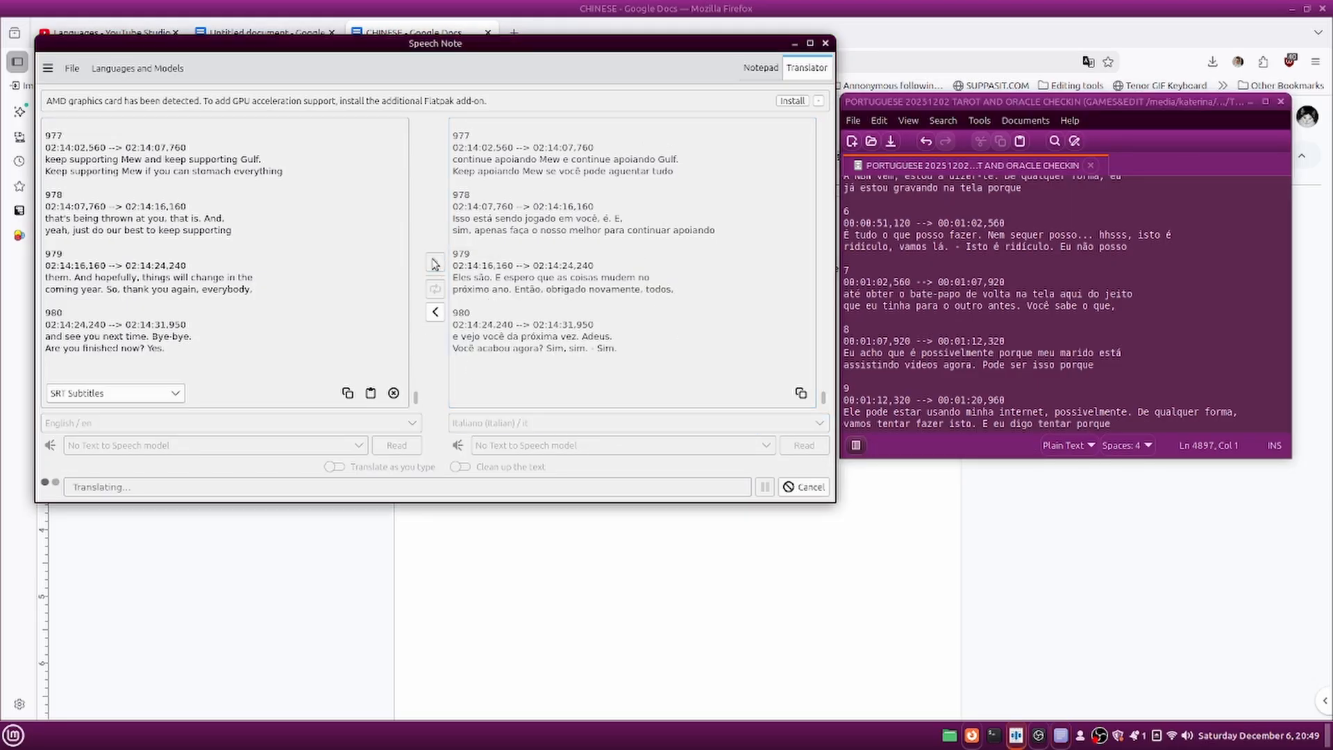
Undo the paste of the Portuguese subtitles in Text Editor and switch back to the CHINESE document in Firefox.
left_click(1123, 353)
left_click(927, 140)
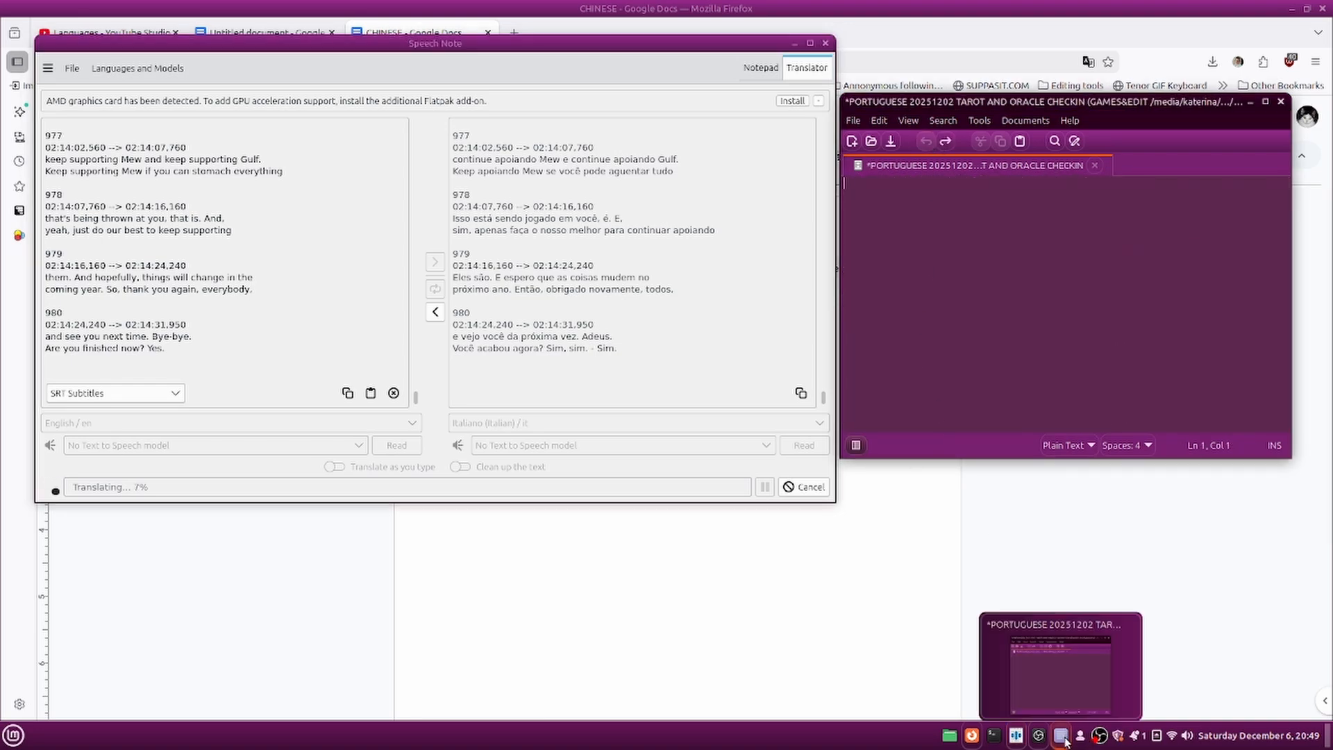
left_click(975, 739)
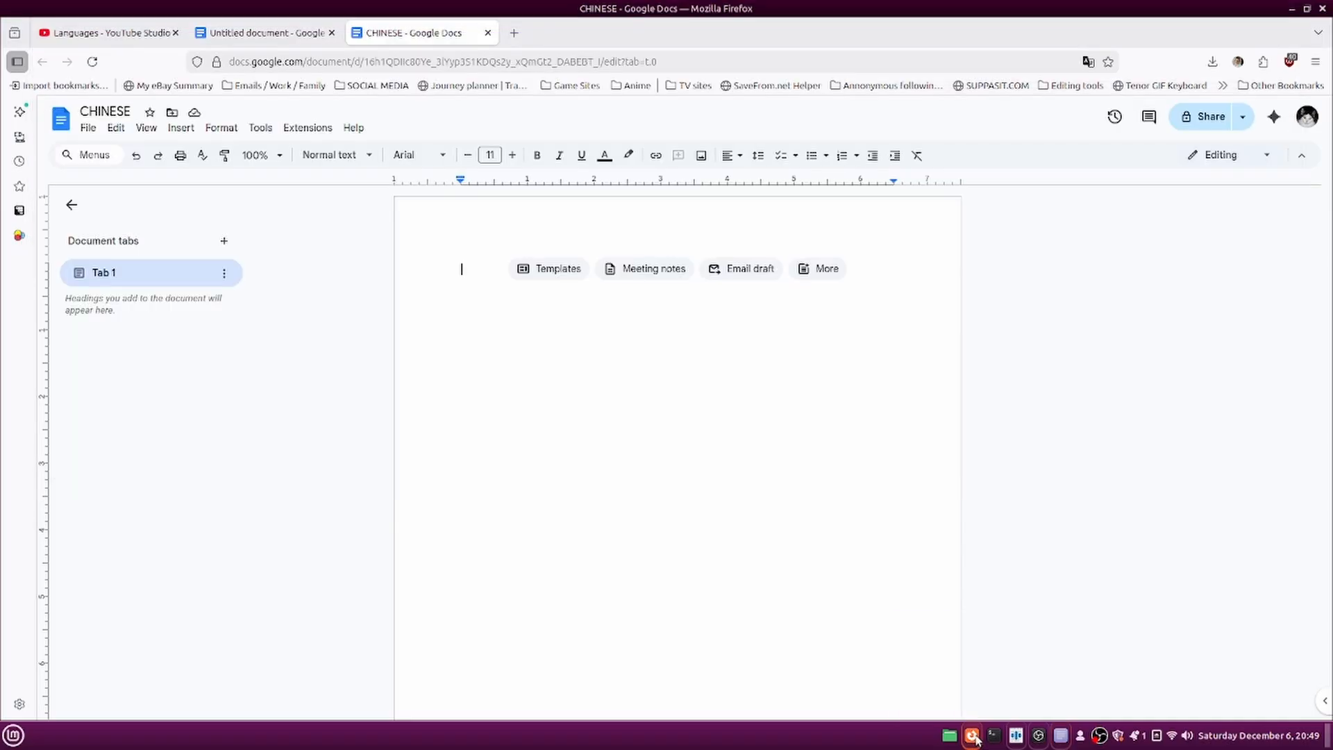
Close the CHINESE document and choose Indonesian as the language for a translated copy of the untitled English subtitle document.
left_click(486, 33)
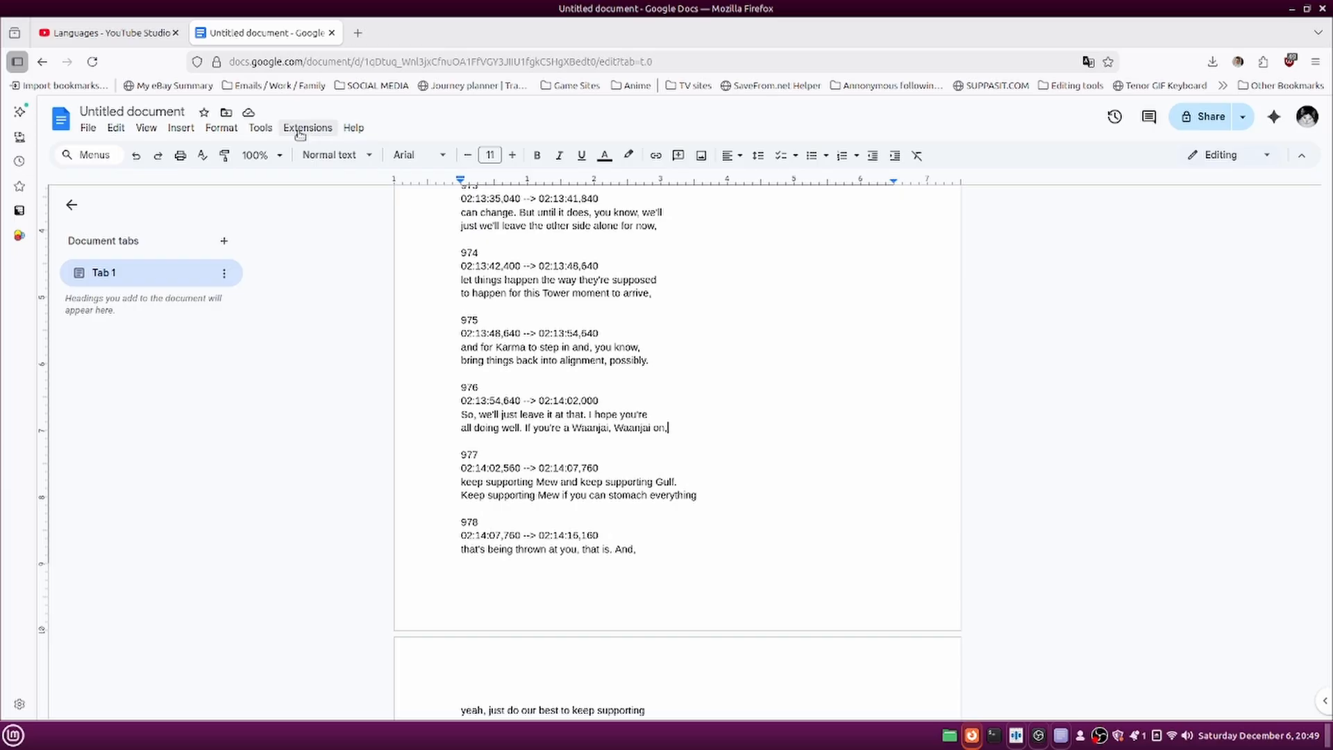
left_click(261, 128)
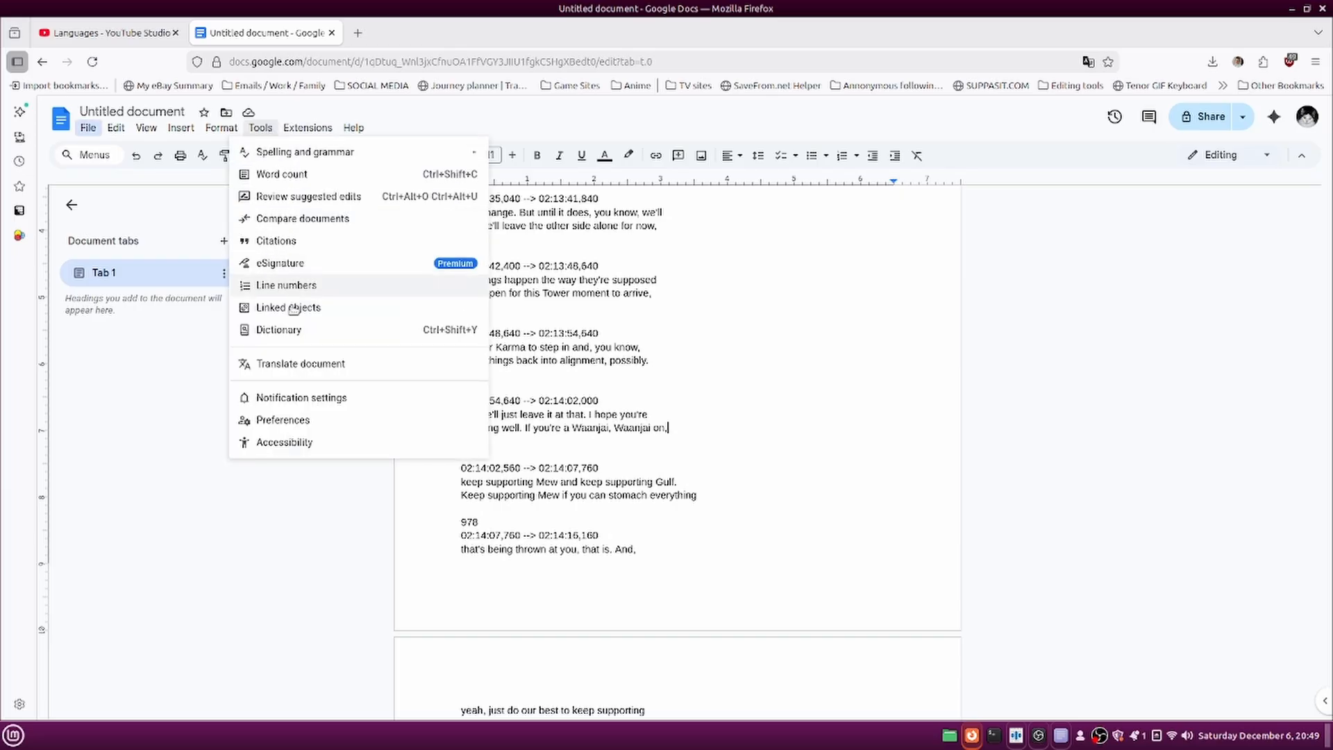
left_click(303, 363)
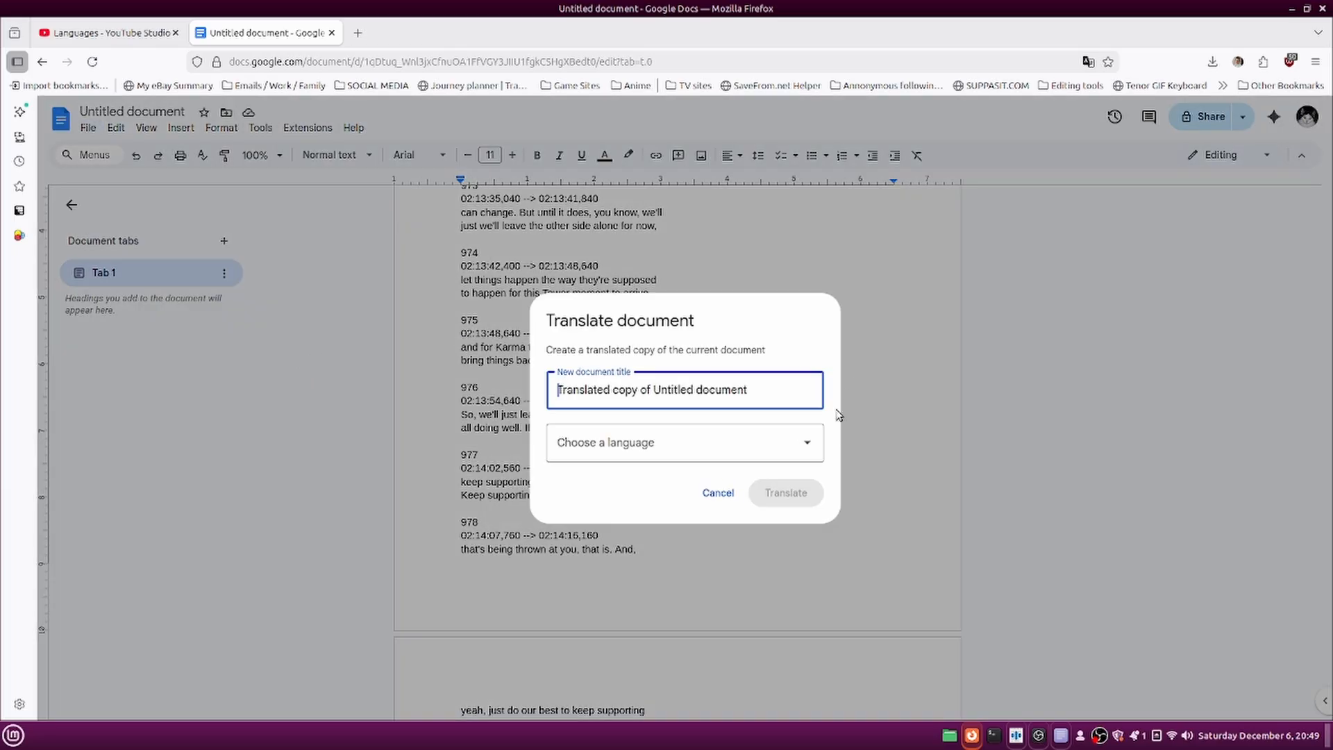
left_click(804, 446)
scroll(617, 534, "down", 3)
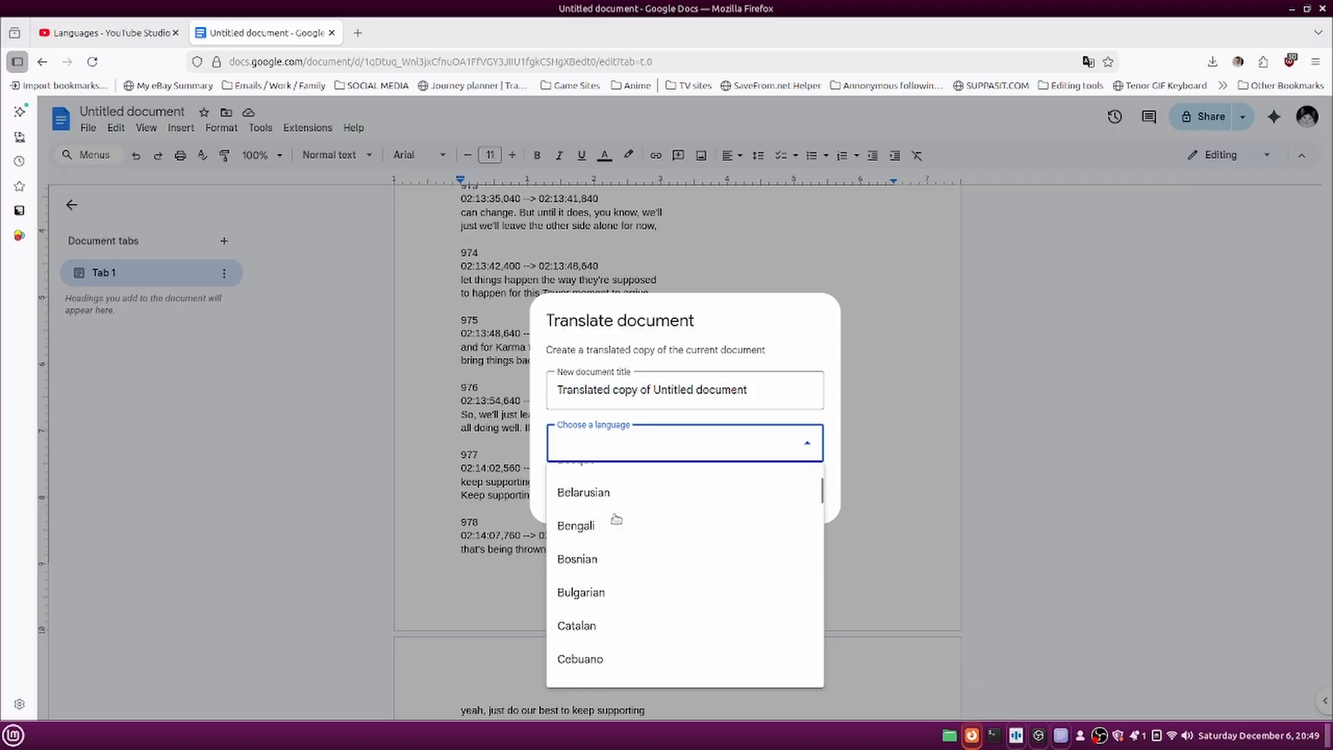
scroll(616, 519, "down", 6)
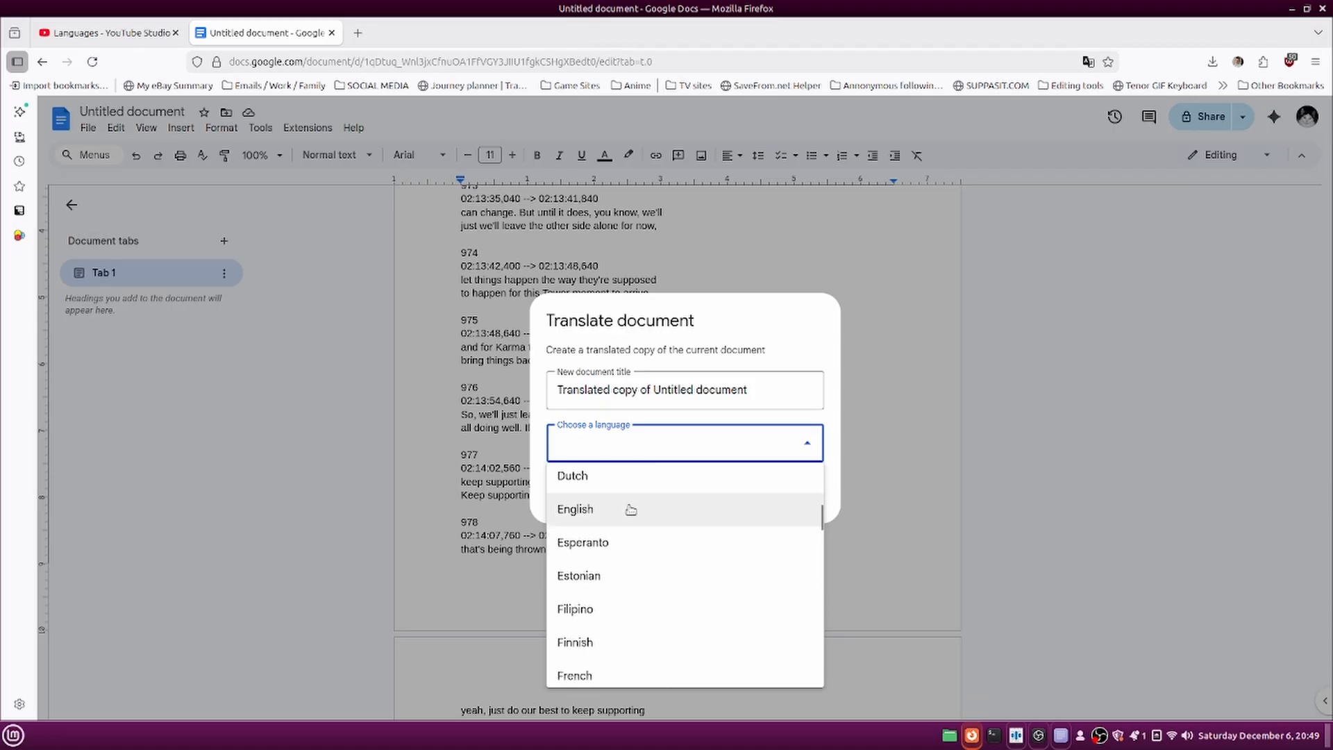
scroll(632, 511, "down", 5)
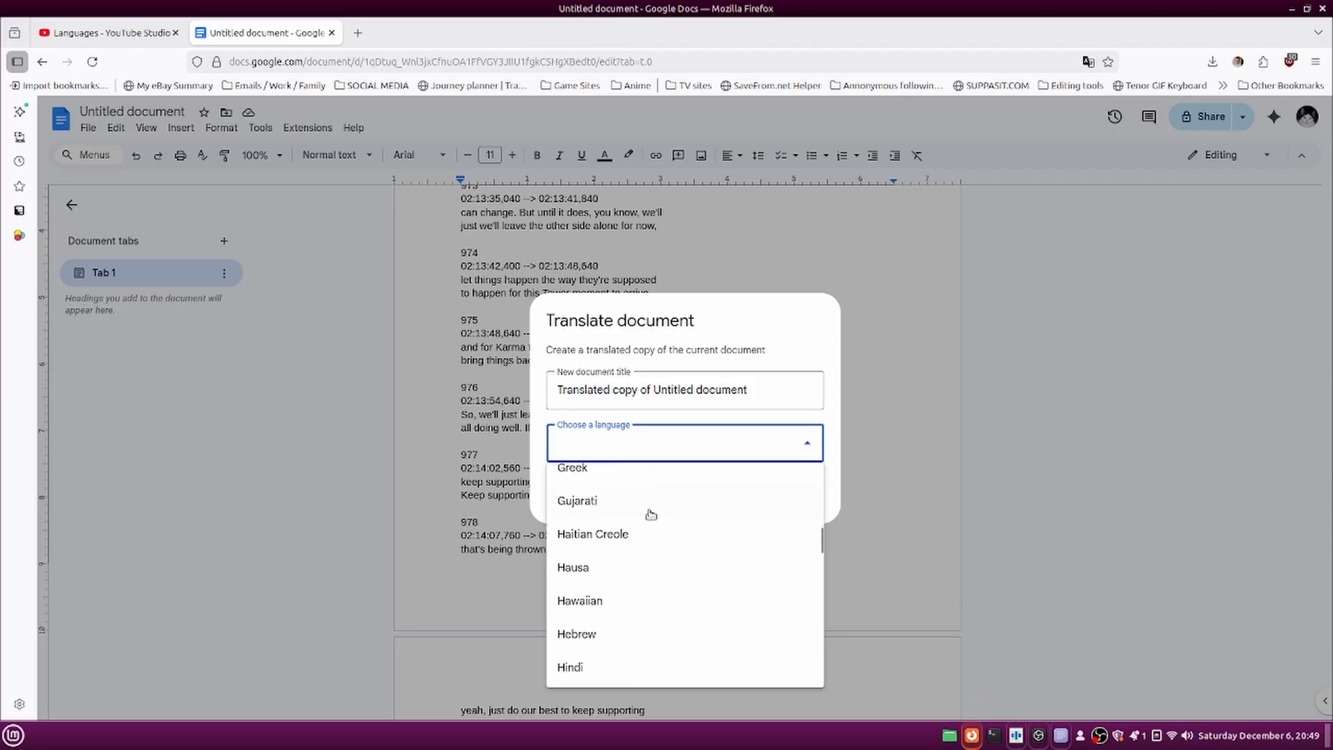
scroll(650, 515, "down", 4)
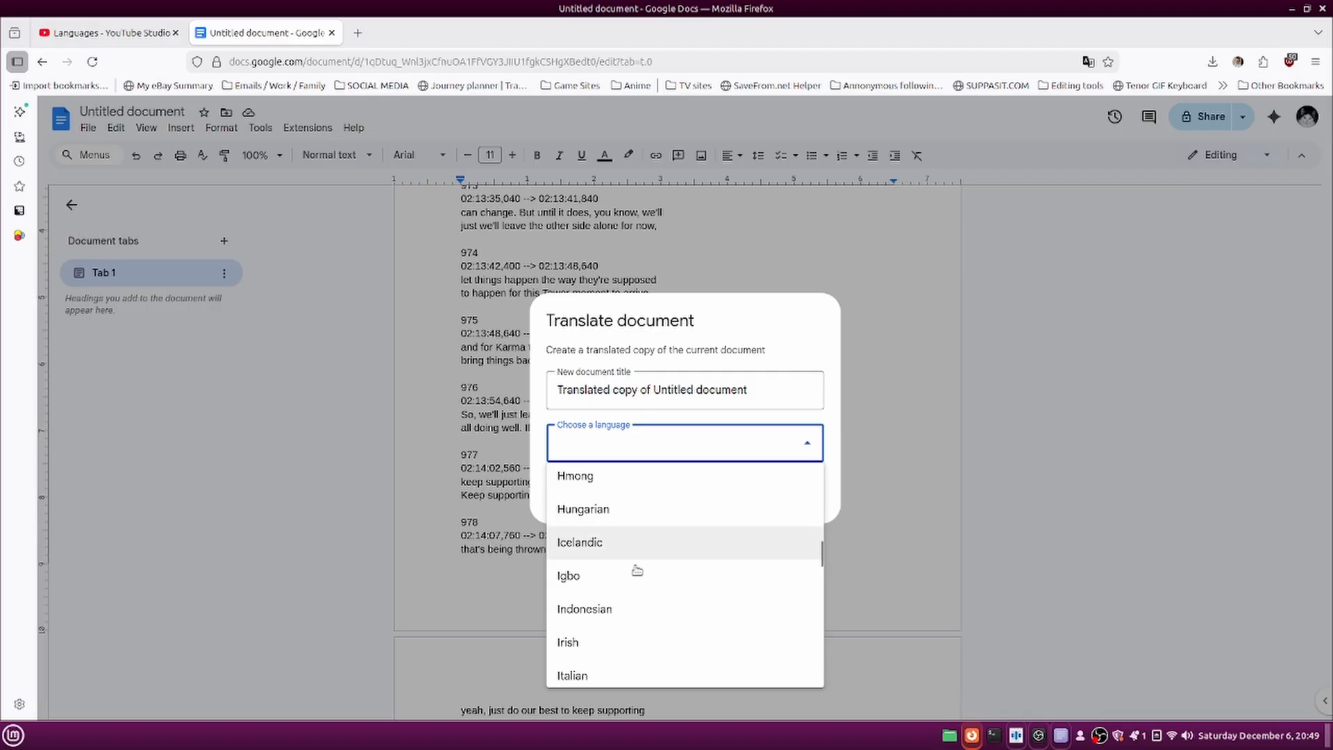
left_click(606, 607)
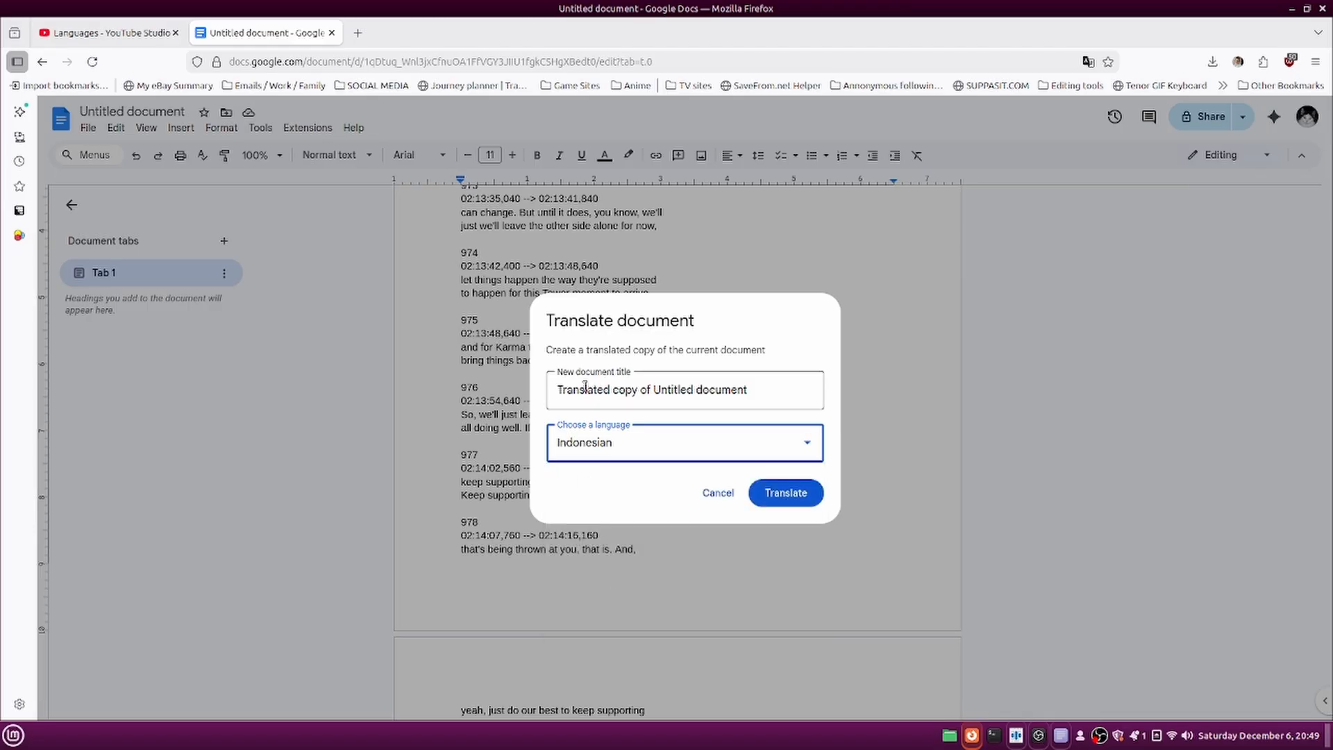
Title the translated copy INDONESIAN and create it, then check the progress of the Italian translation in Speech Note.
triple_click(751, 393)
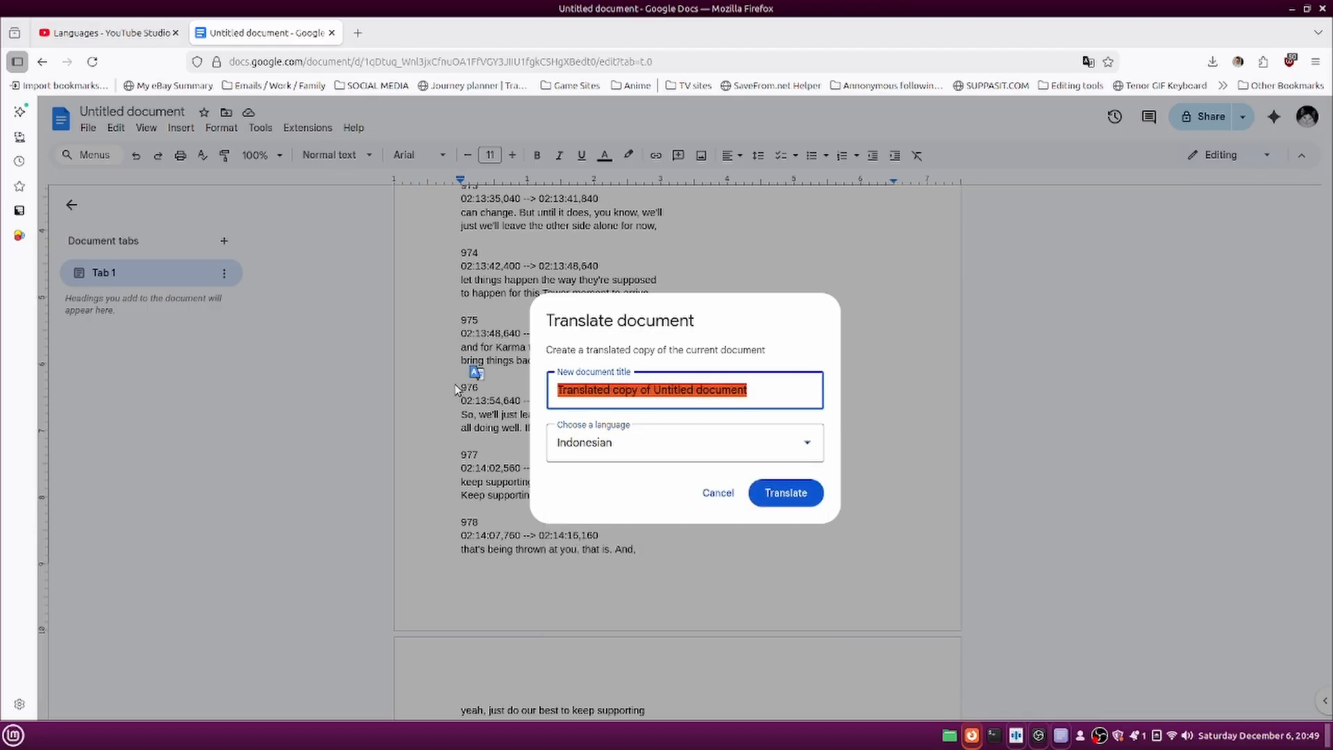
type("INDONESIAN")
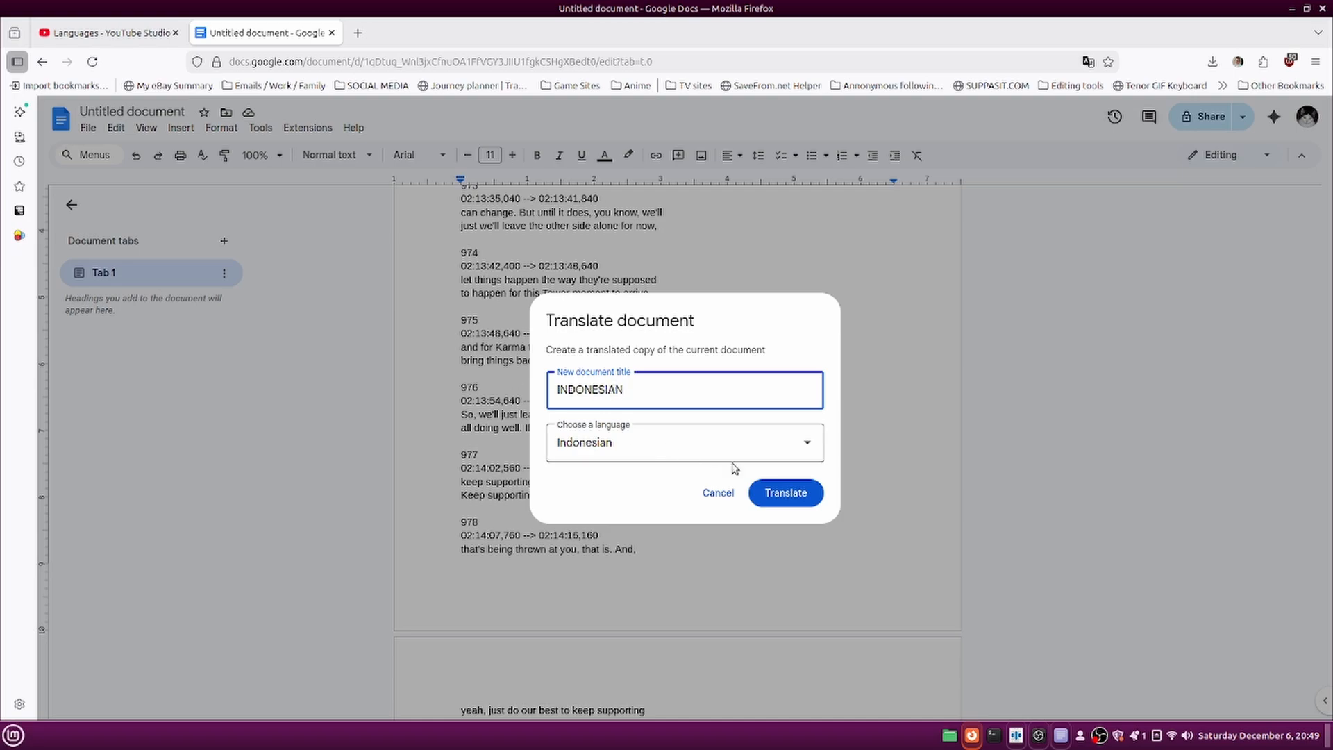
left_click(770, 492)
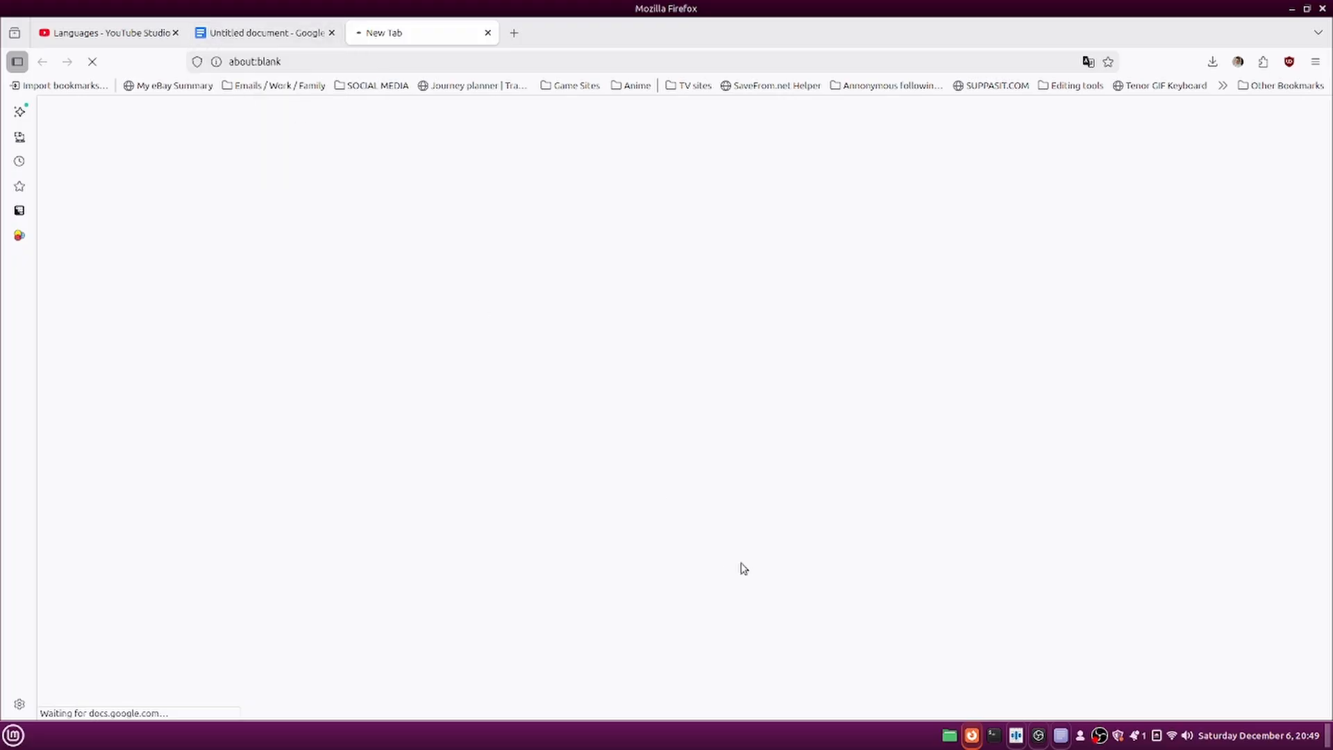
left_click(1016, 737)
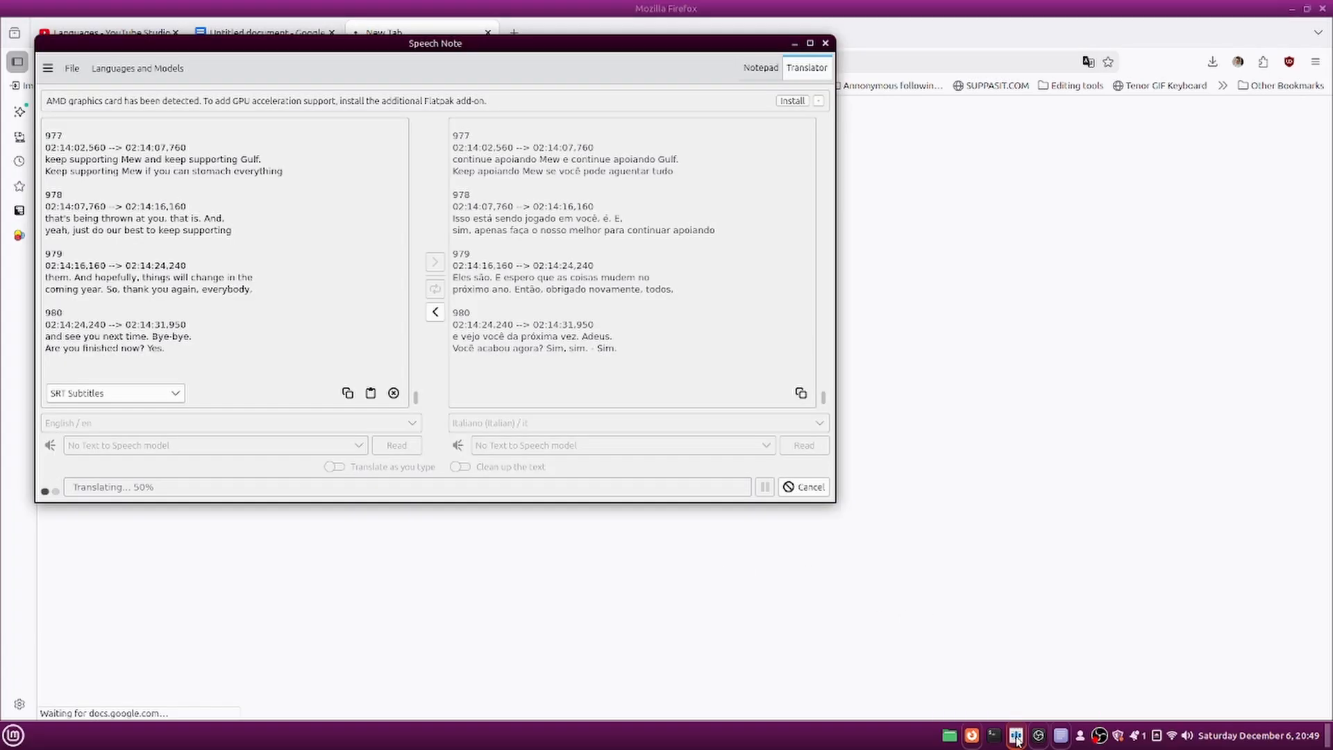
left_click(1016, 737)
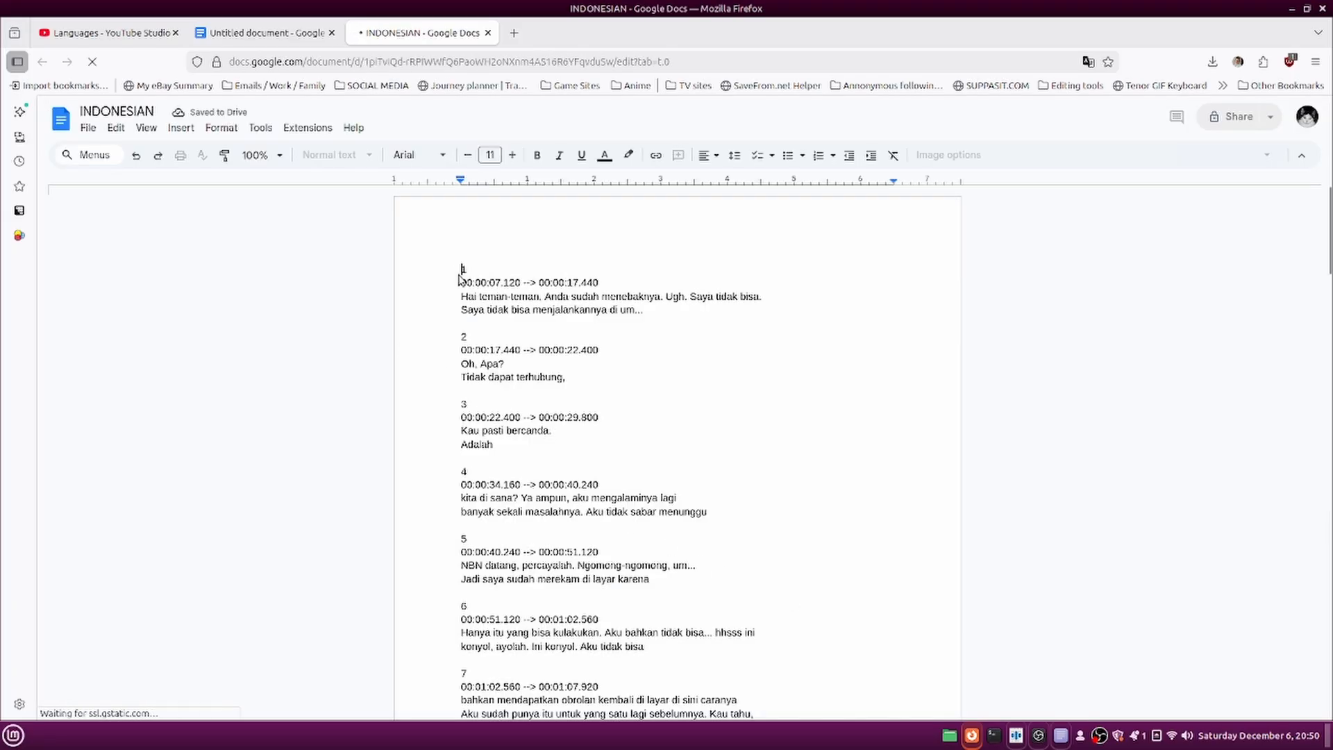
Cut all the Indonesian subtitles from the INDONESIAN document and paste them into the empty file in Text Editor.
key("ctrl+a")
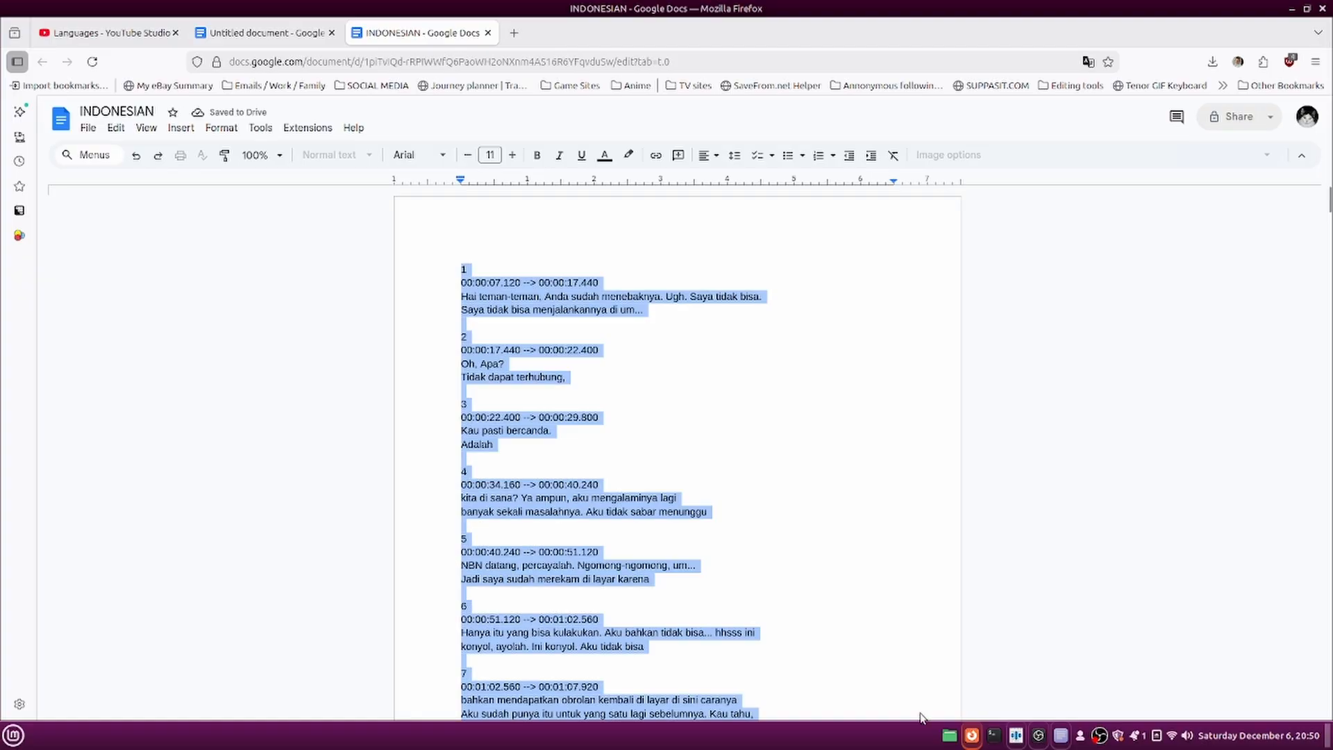
key("ctrl+x")
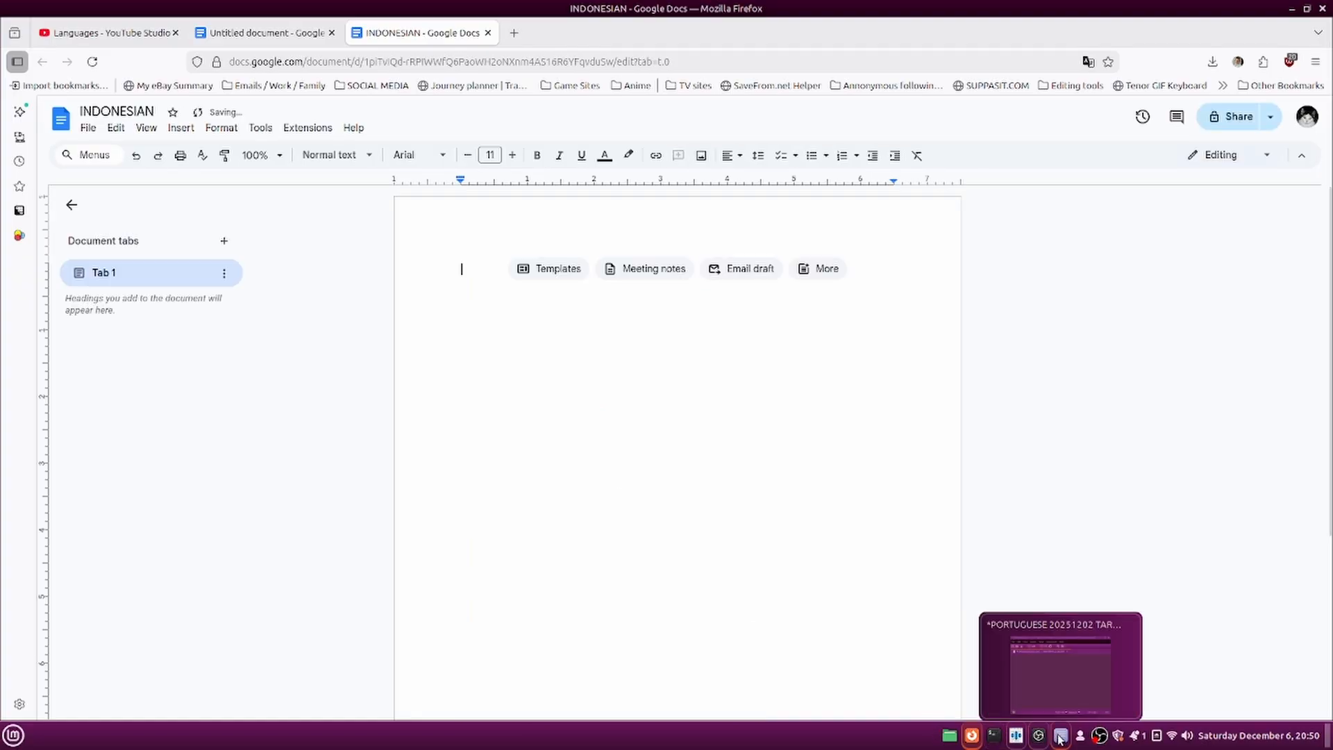
left_click(1060, 735)
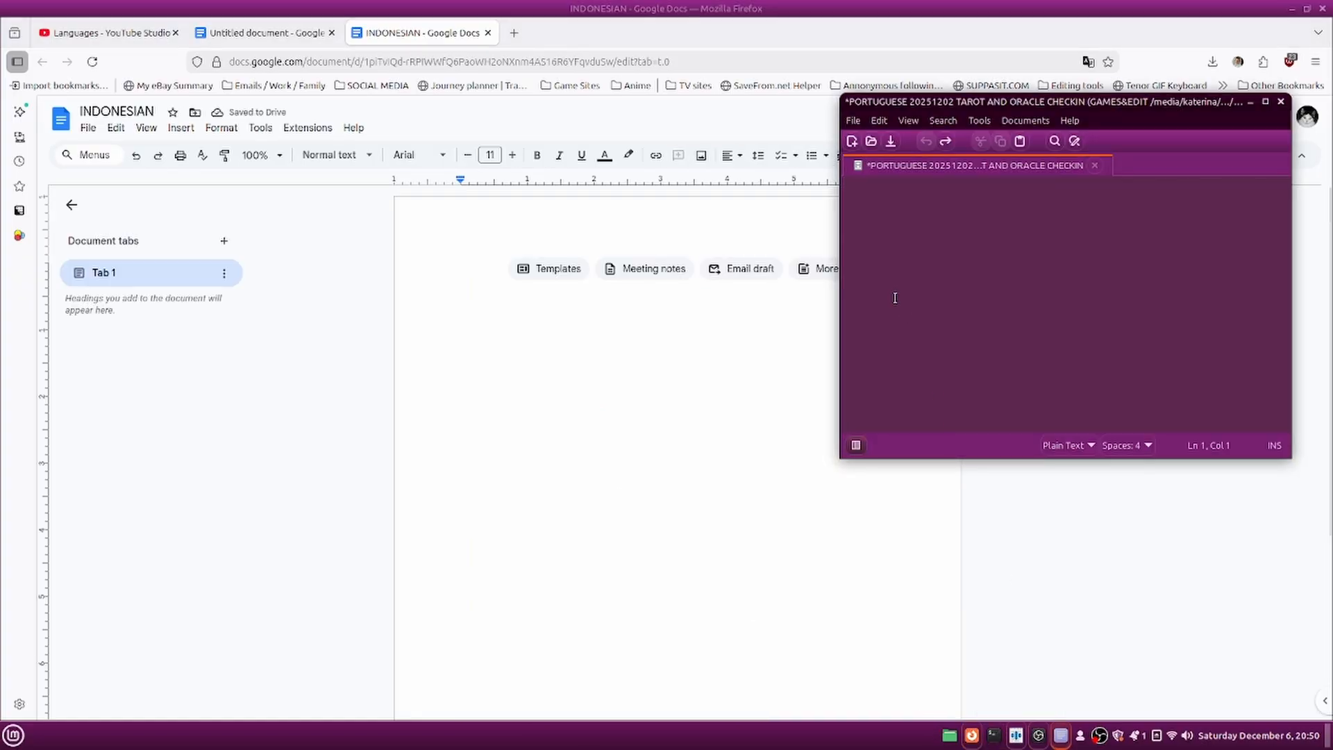
key("ctrl+v")
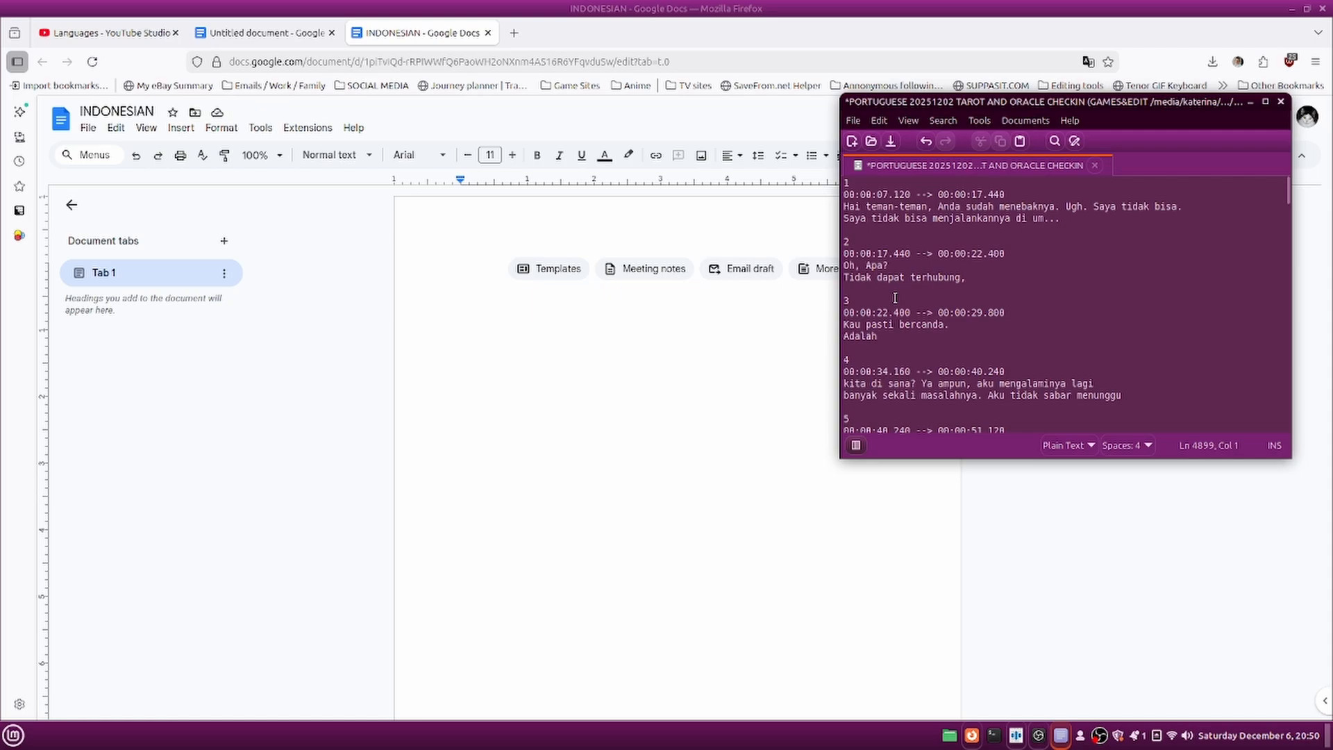
Save the Indonesian subtitles as a new text file named INDONESIAN 20251202 TAROT AND ORACLE CHECKIN.
left_click(853, 120)
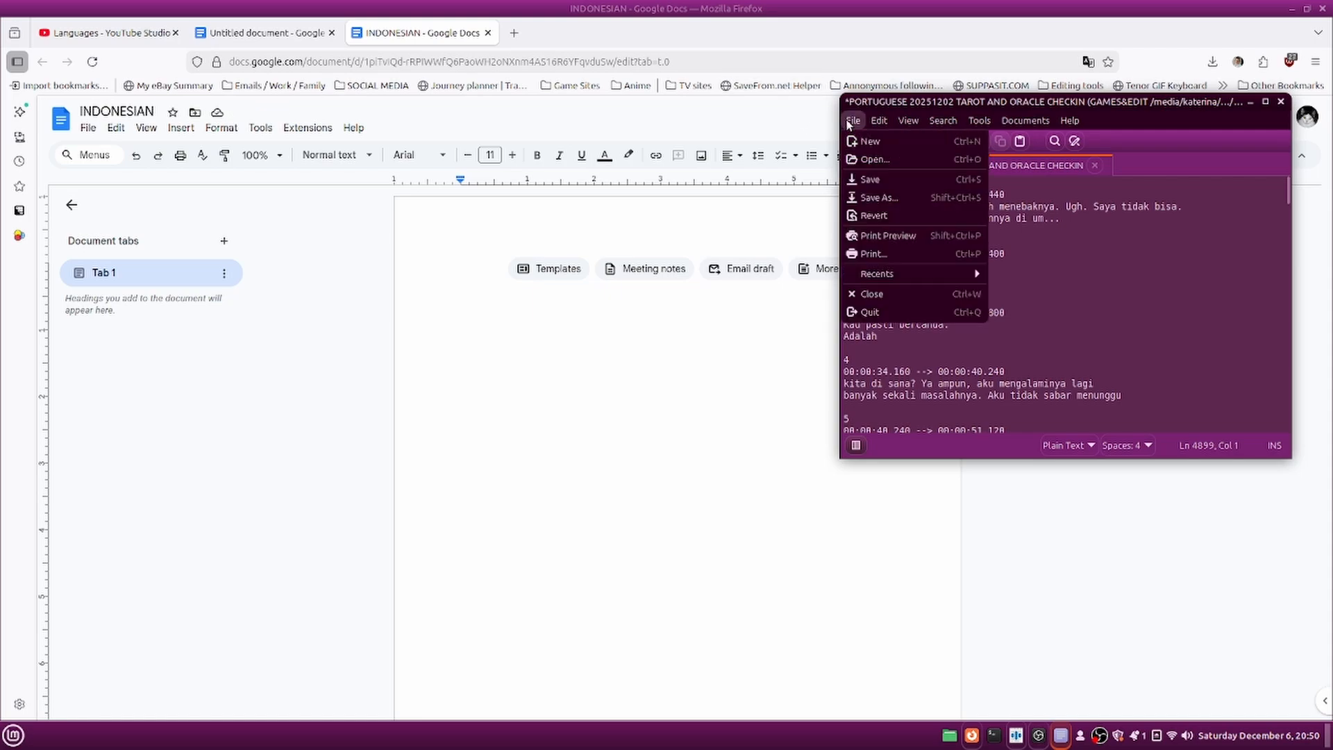
left_click(873, 197)
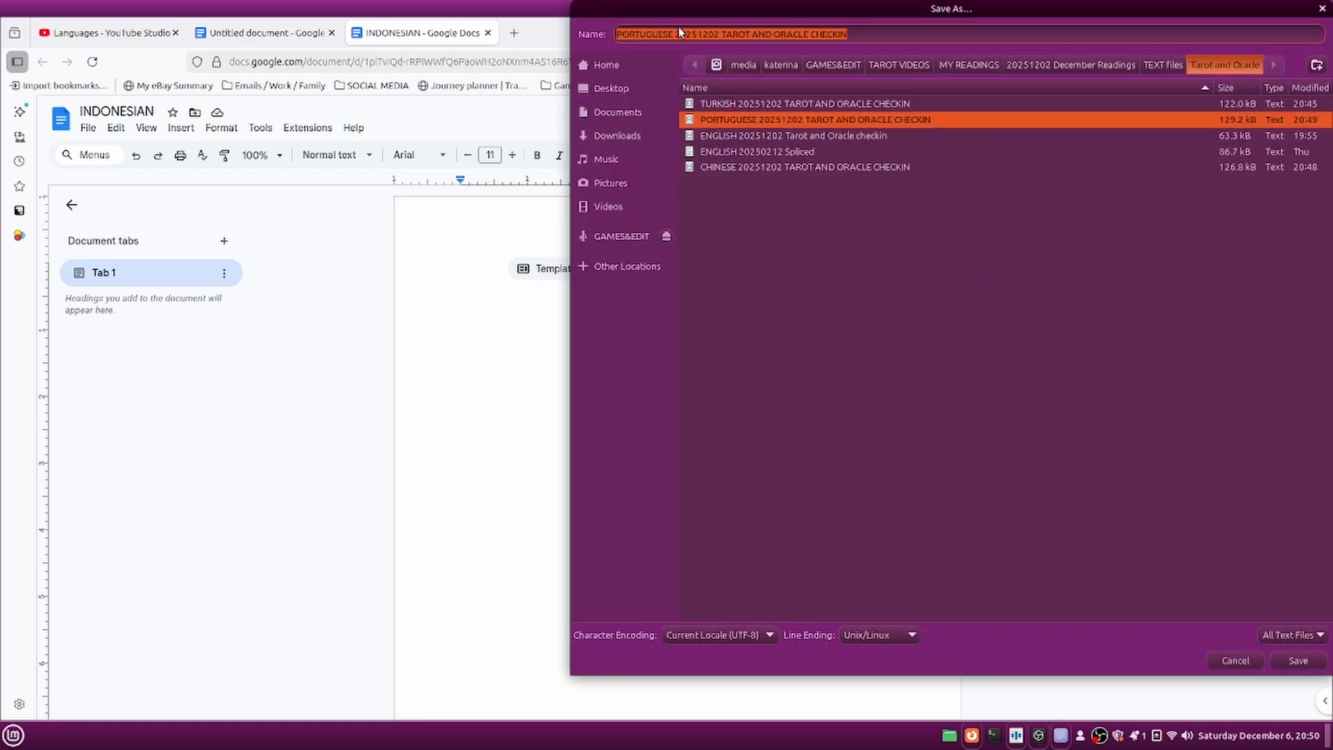
left_click_drag(673, 27, 590, 31)
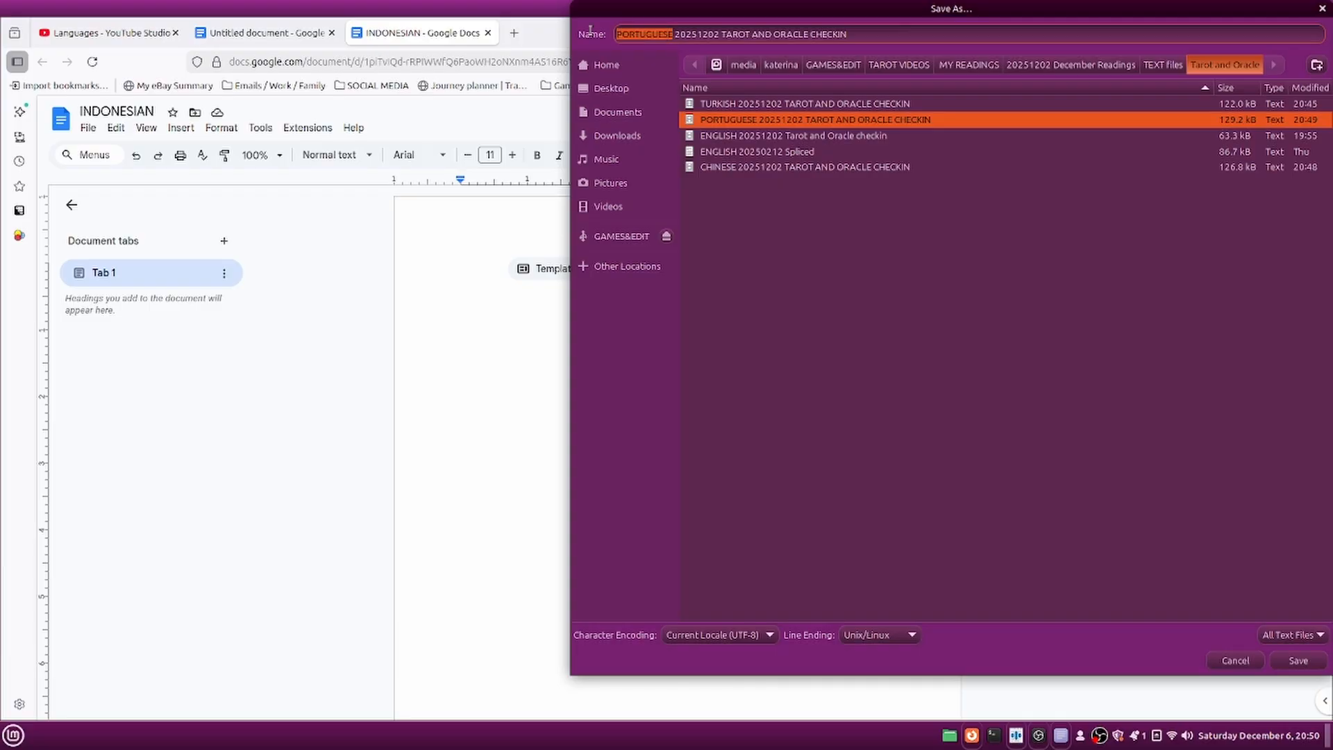
type("INDONESIAN")
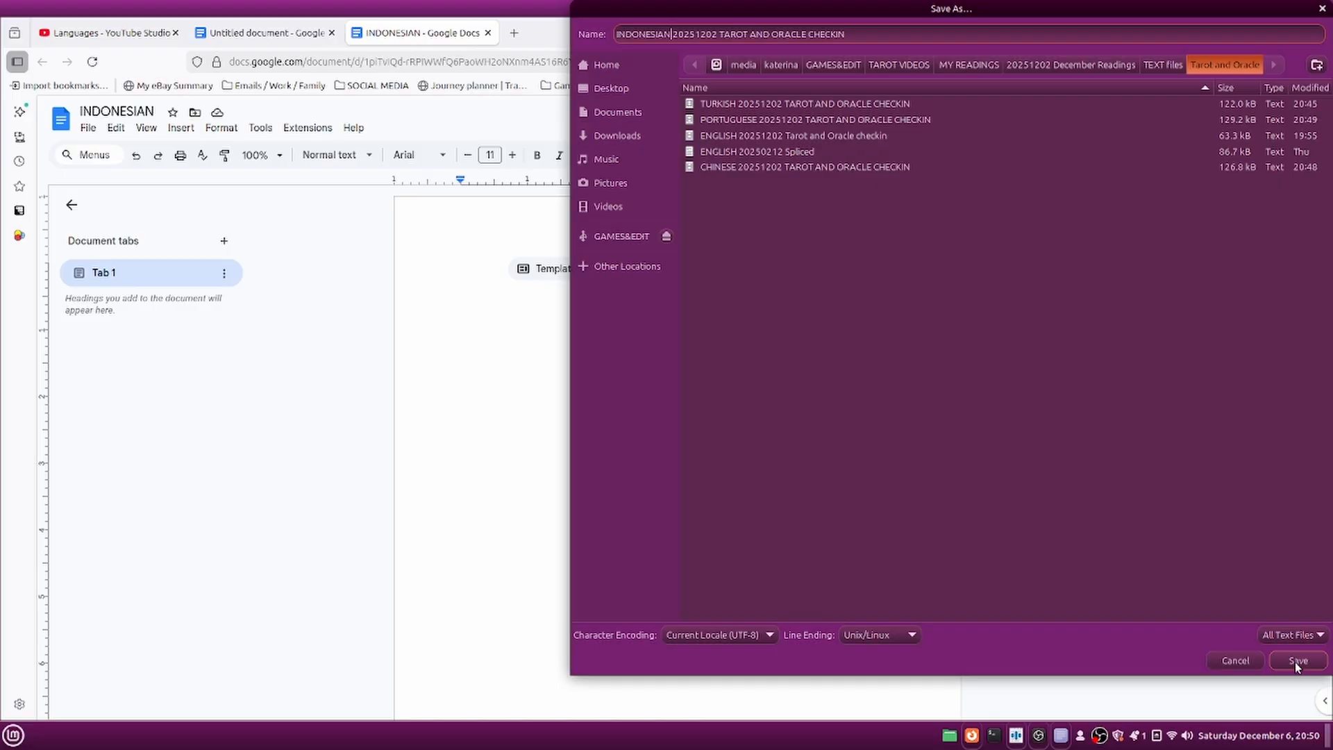
left_click(1295, 662)
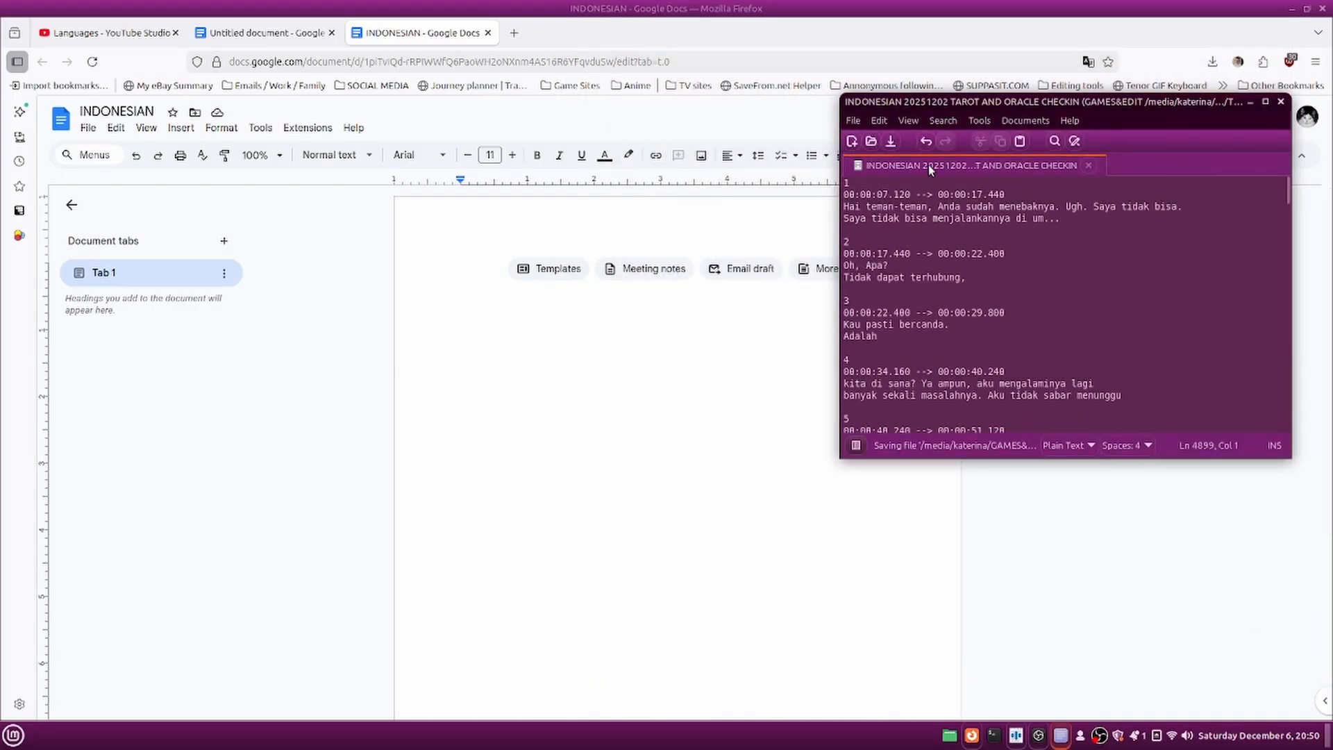
Undo the paste of the Indonesian subtitles in Text Editor and minimize its window.
left_click(924, 142)
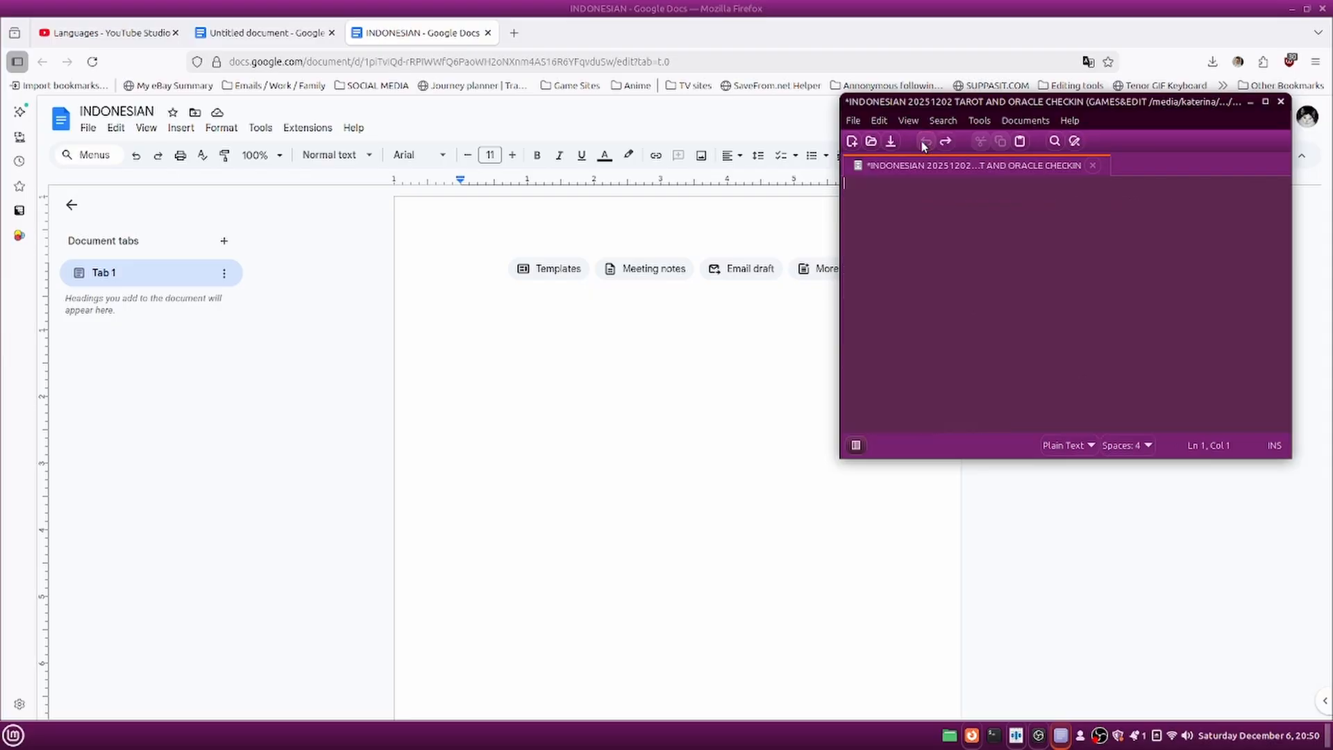
left_click(916, 598)
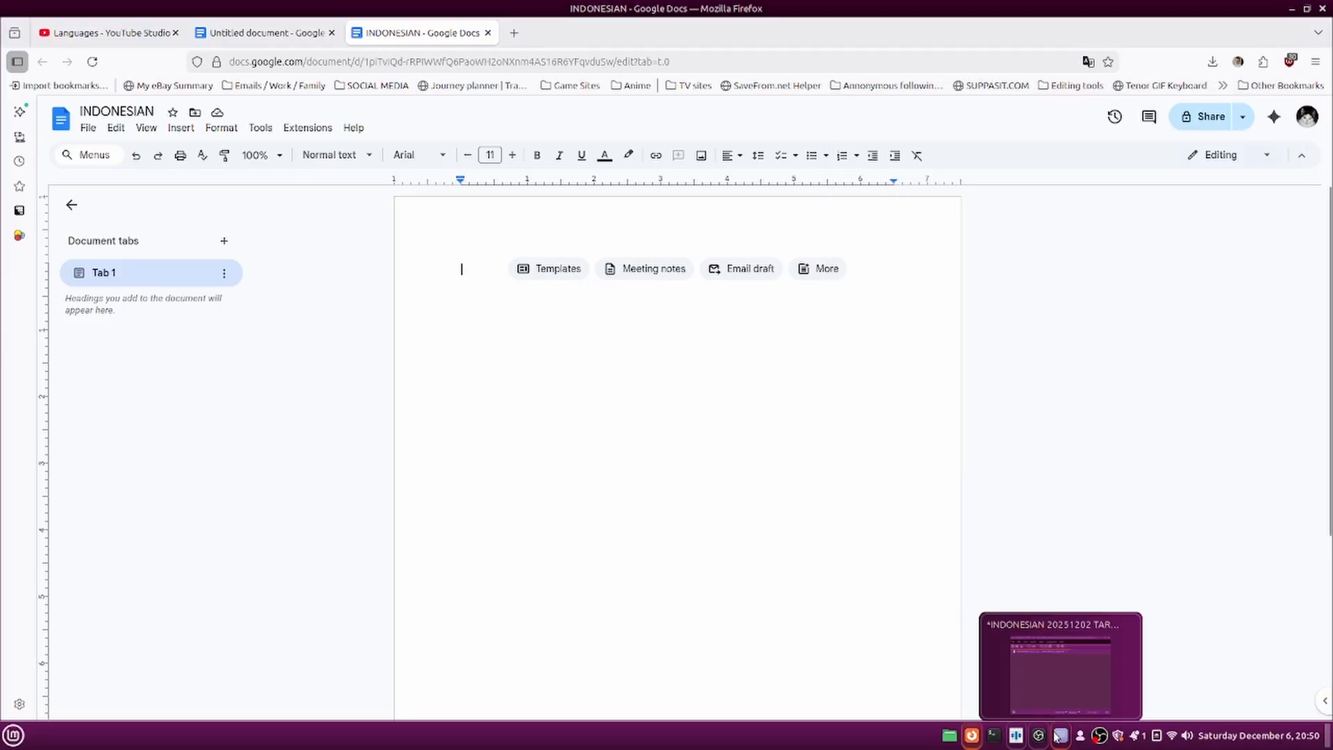
left_click(1034, 715)
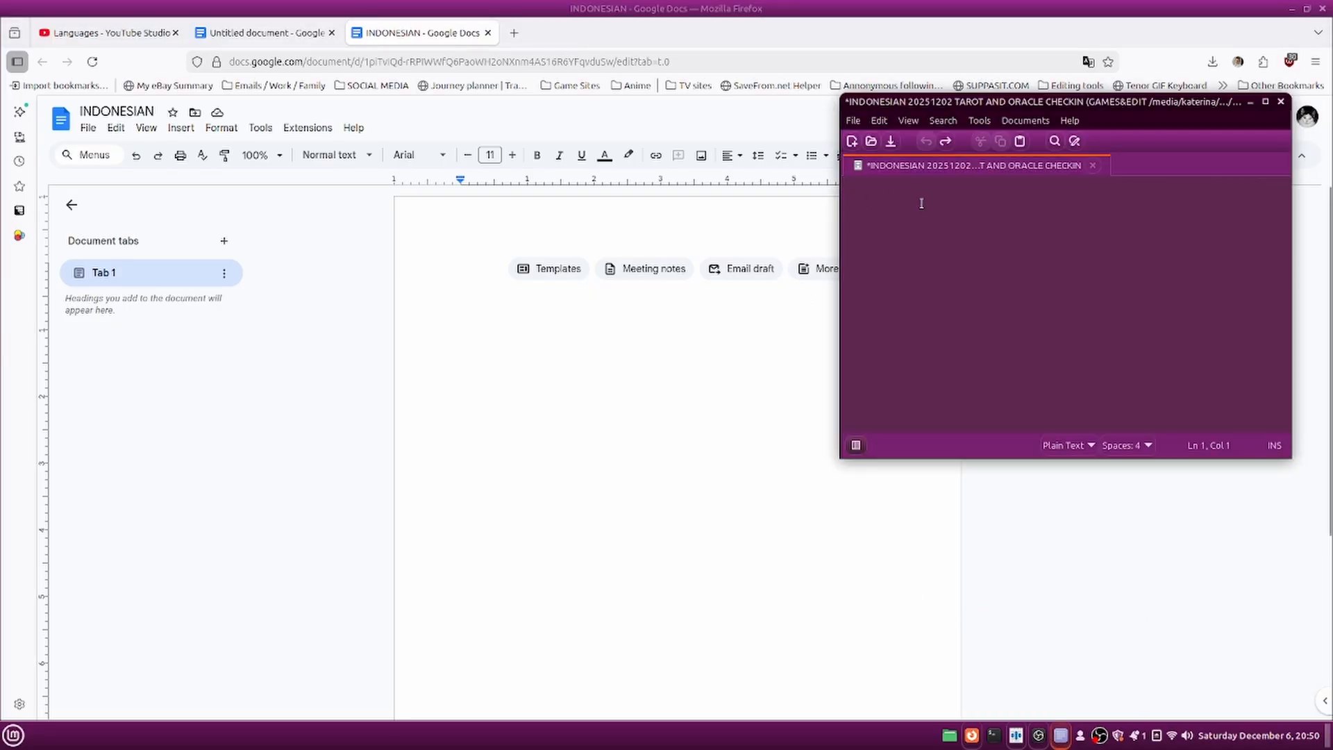
left_click(1068, 742)
Copy the Italian translation from Speech Note and paste it into the empty file in Text Editor.
left_click(1015, 735)
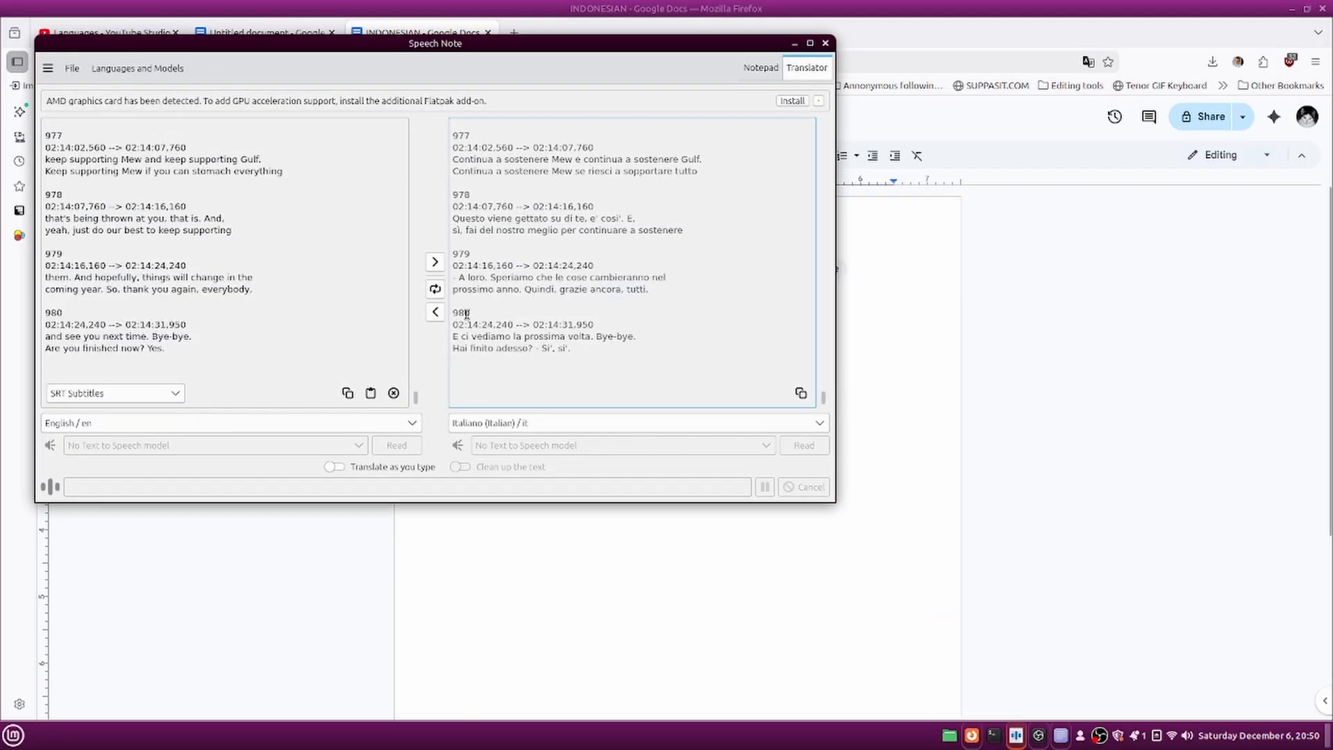
left_click(801, 393)
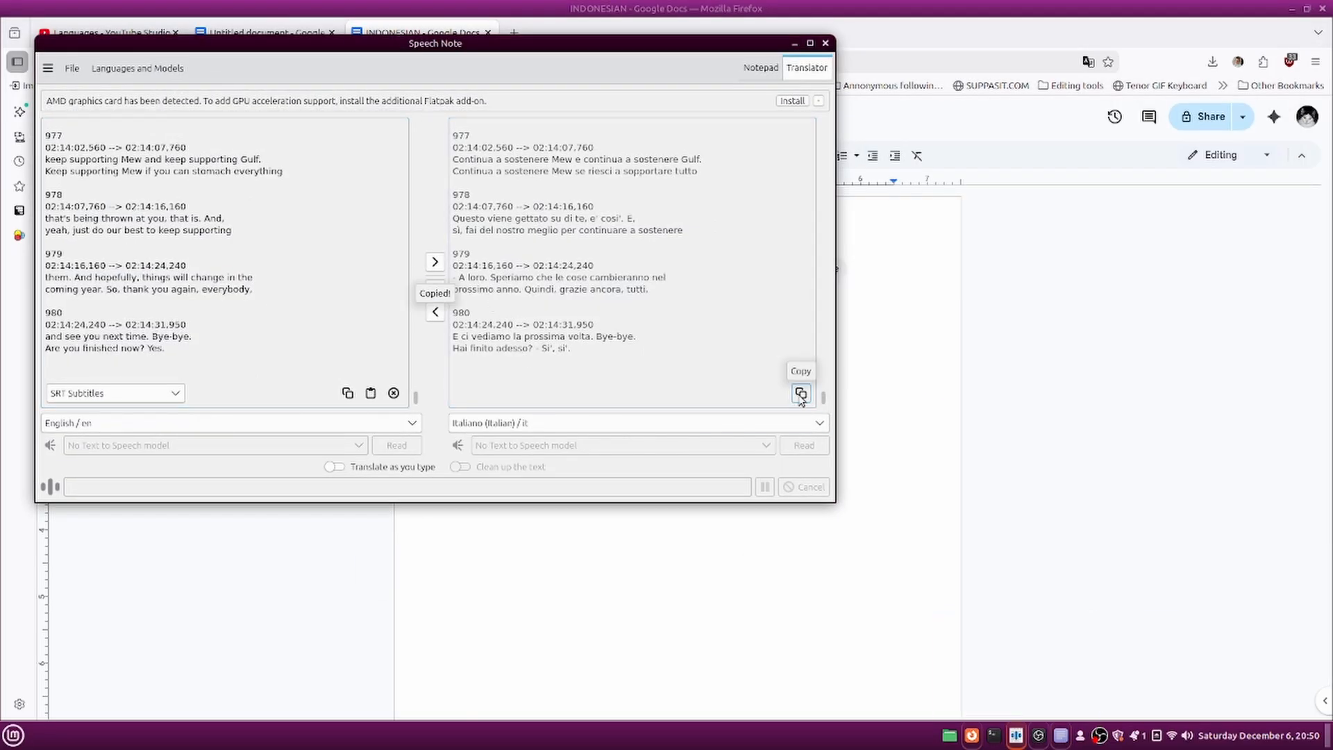
left_click(1055, 737)
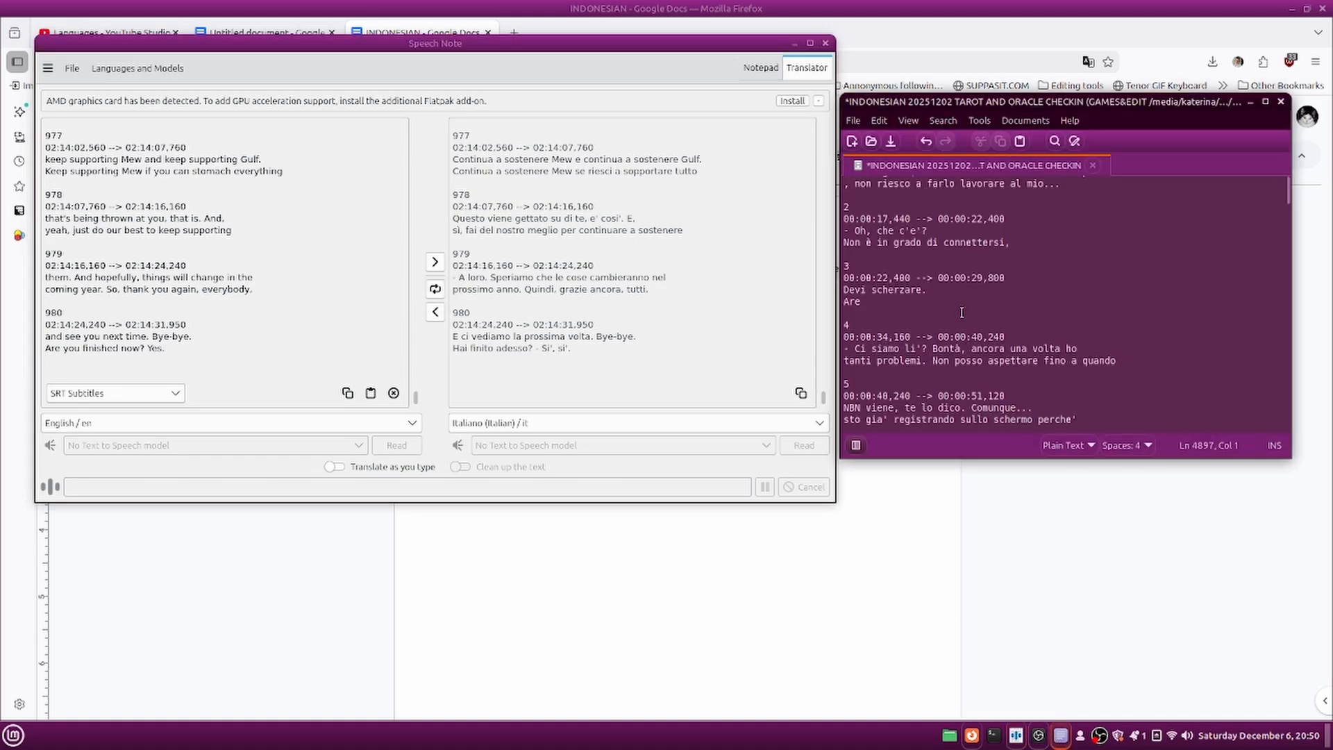
Save the Italian subtitles as a new text file named ITALIAN 20251202 TAROT AND ORACLE CHECKIN.
left_click(854, 121)
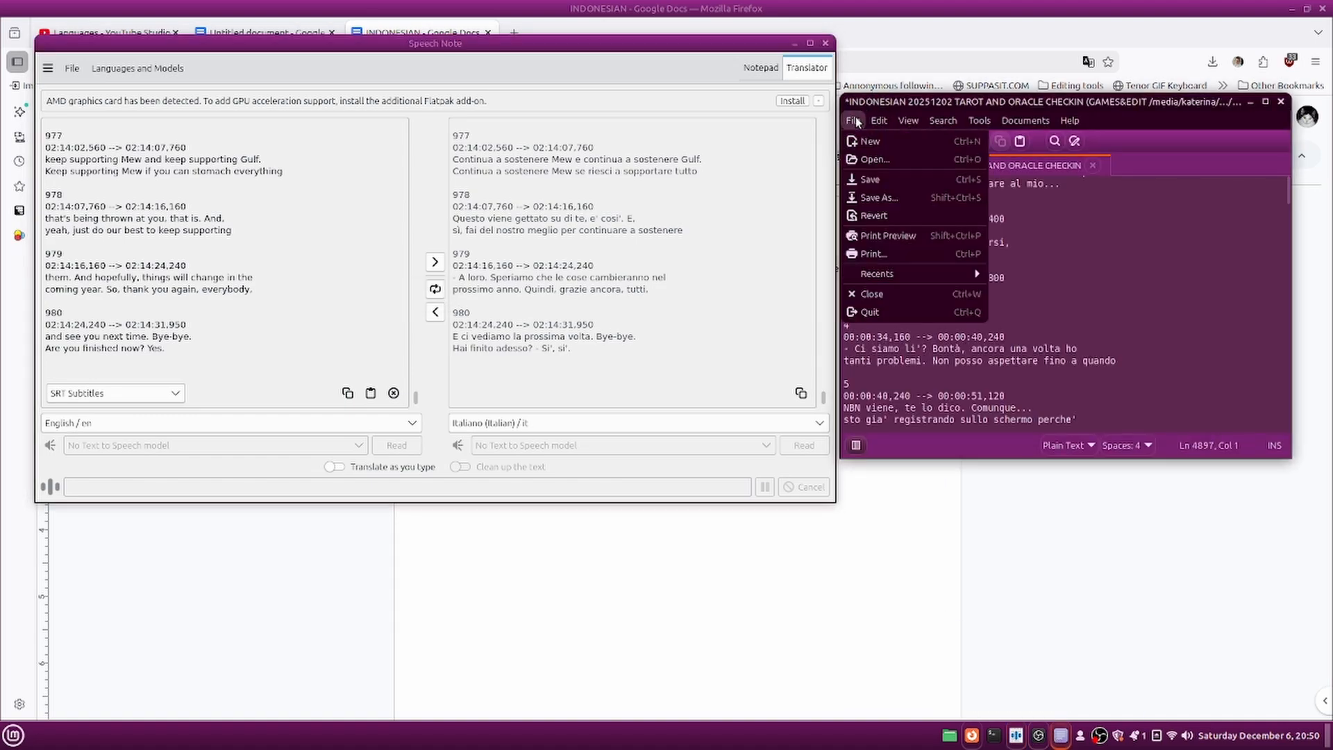
left_click(877, 197)
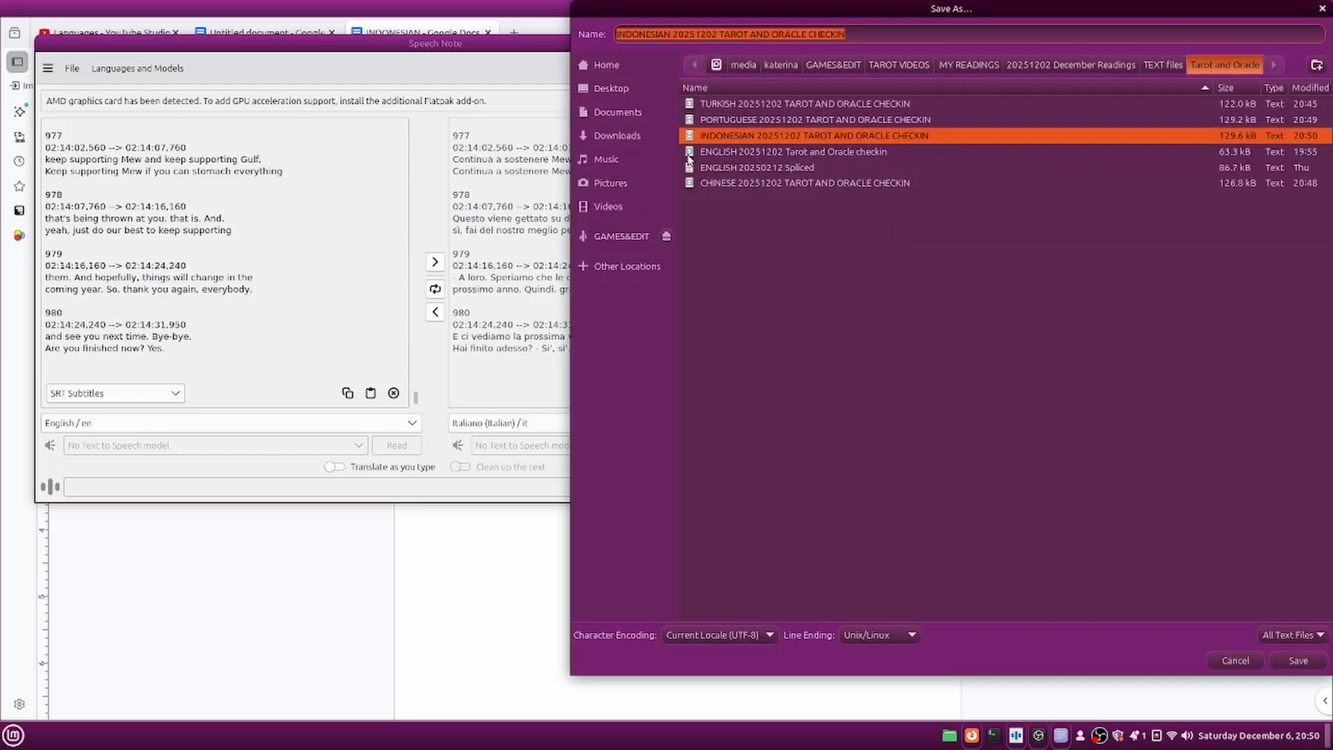
left_click(652, 35)
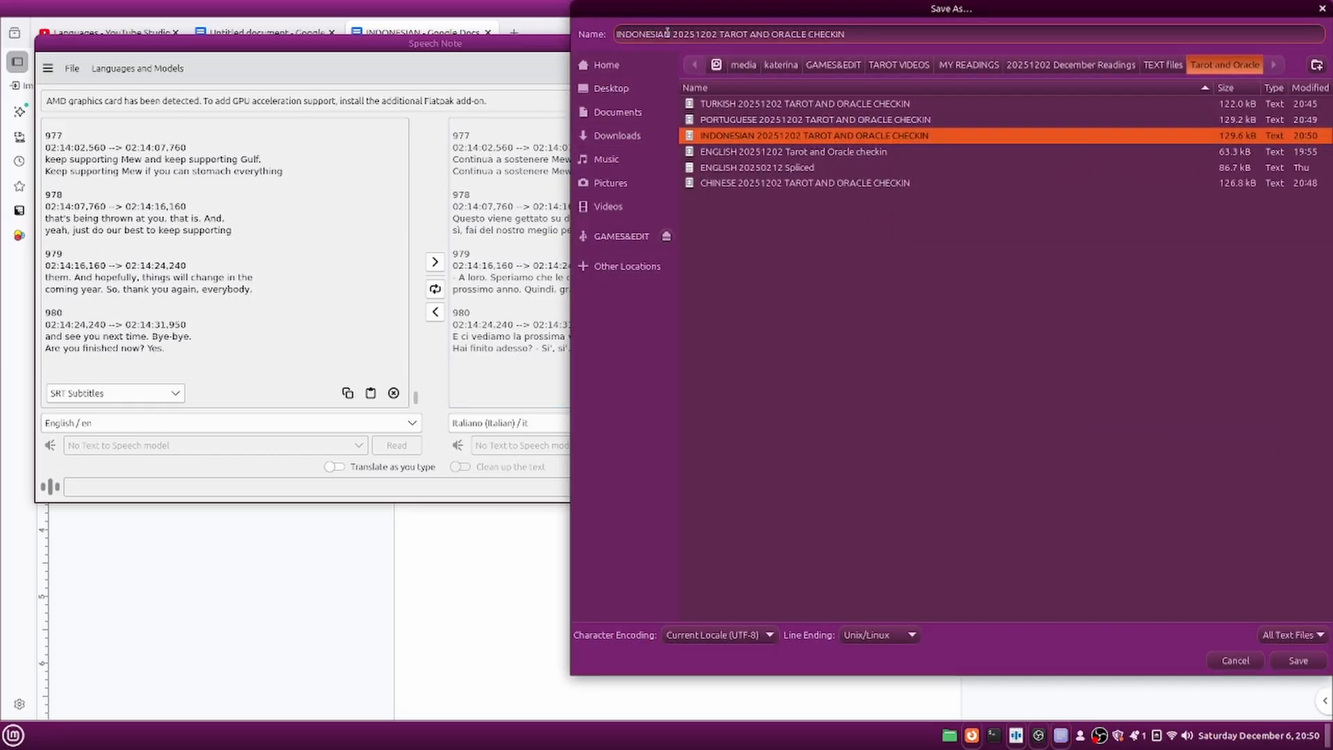
left_click_drag(670, 35, 565, 33)
type("ITALIAN")
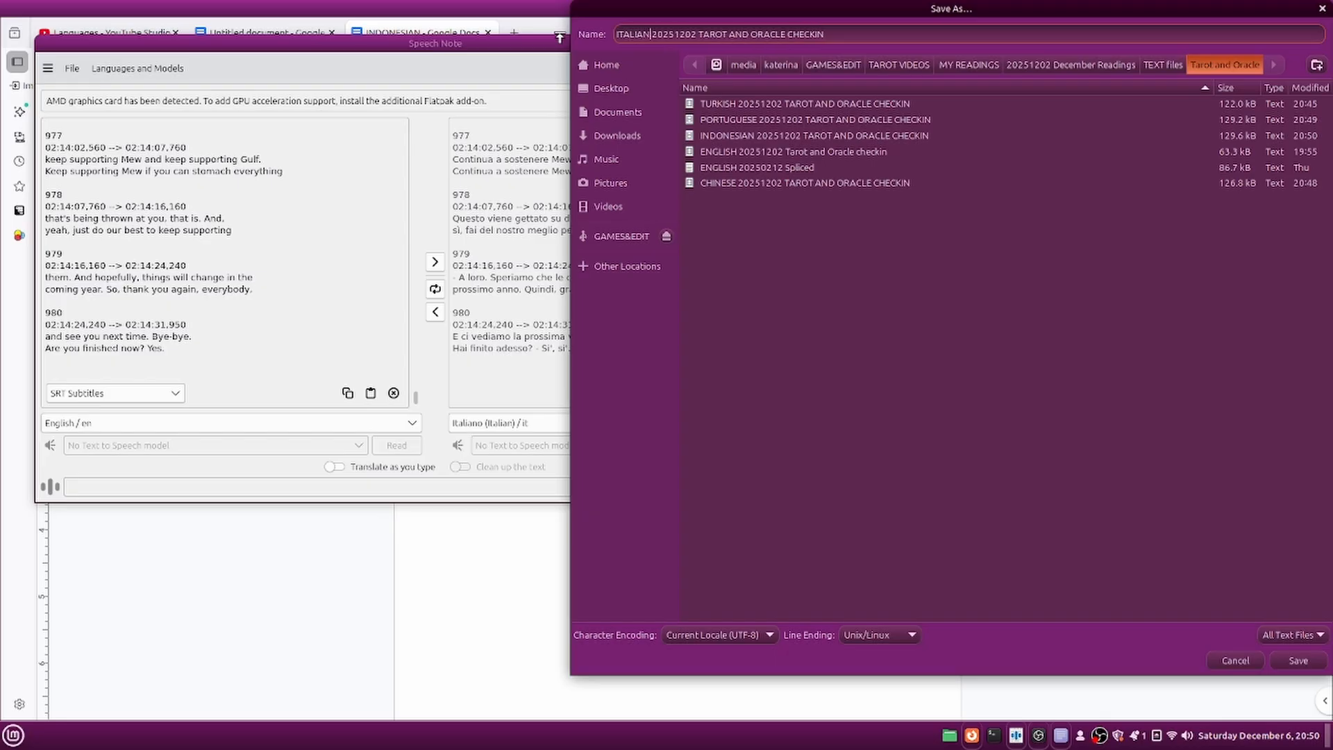
left_click(1298, 658)
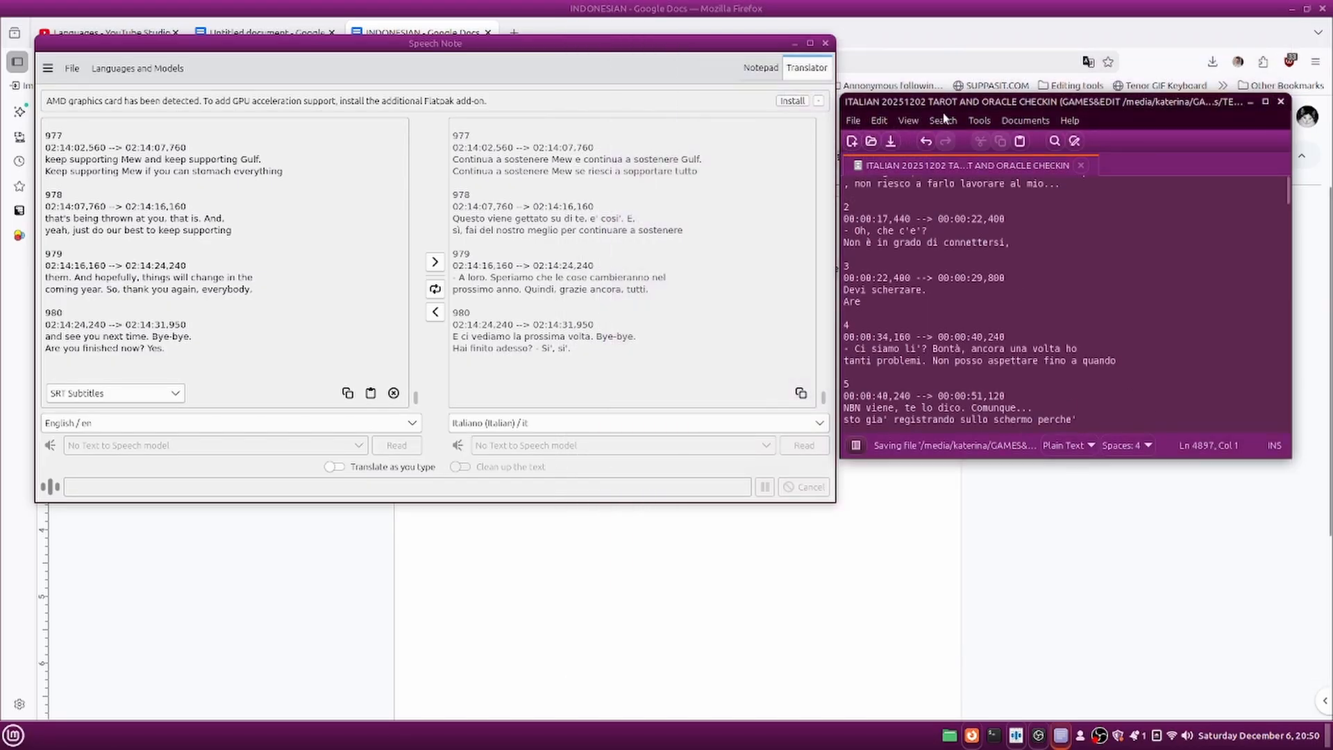
Undo the paste of the Italian subtitles in Text Editor and set Speech Note's target language to Español (Spanish).
left_click(926, 141)
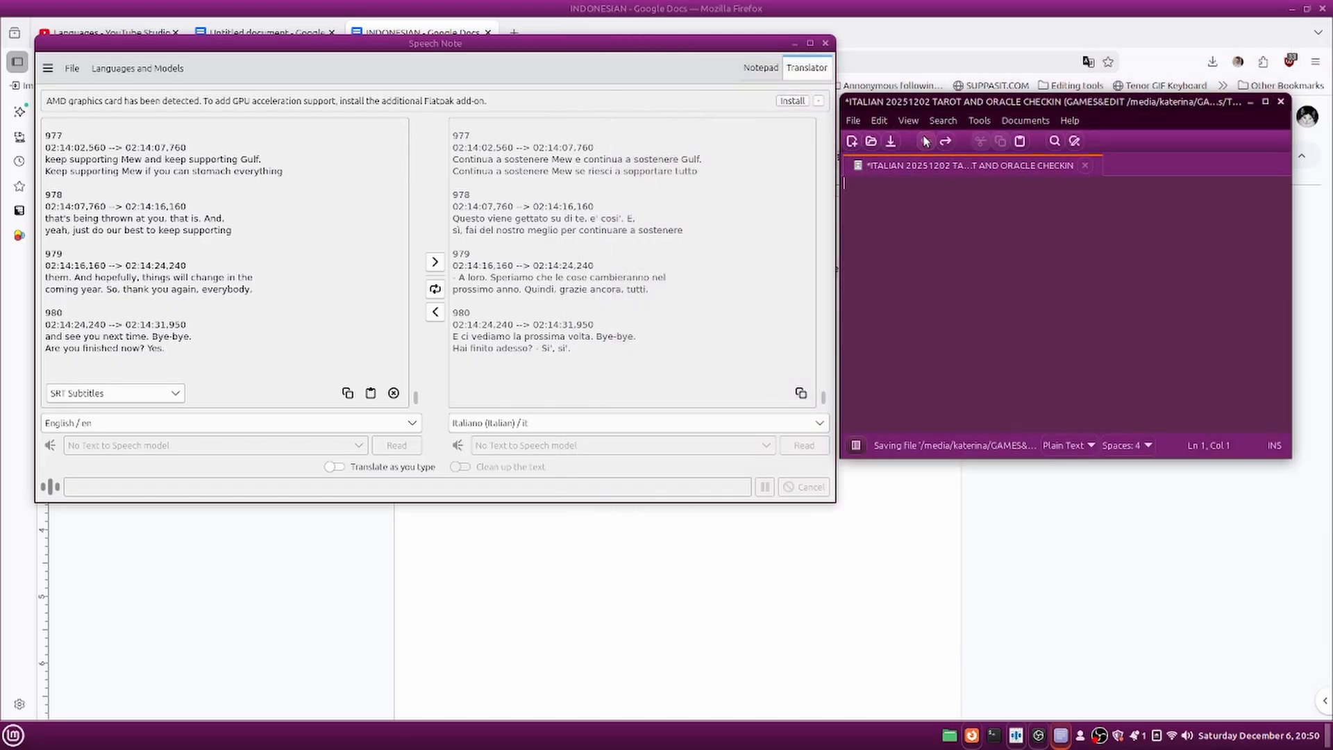
left_click(695, 424)
left_click(488, 342)
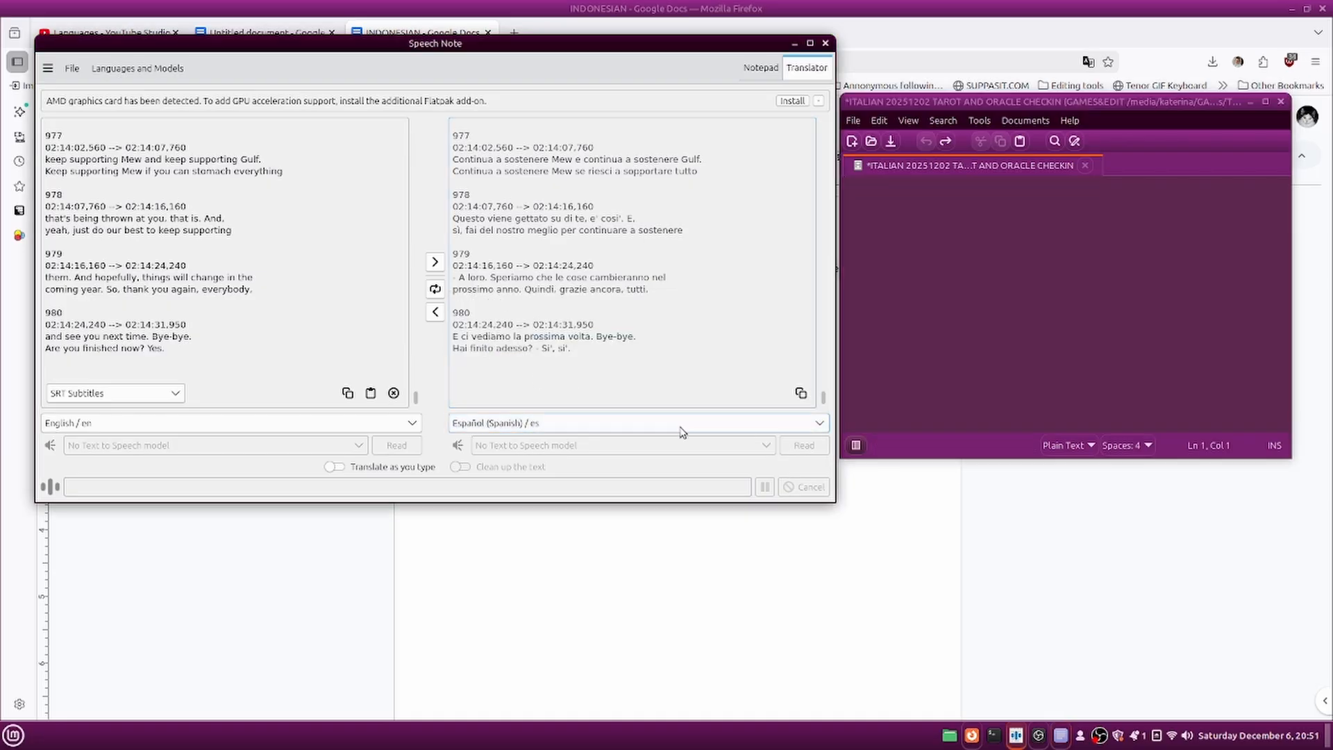
Start the Spanish translation of the subtitles in Speech Note and close the emptied INDONESIAN document in Google Docs.
left_click(435, 262)
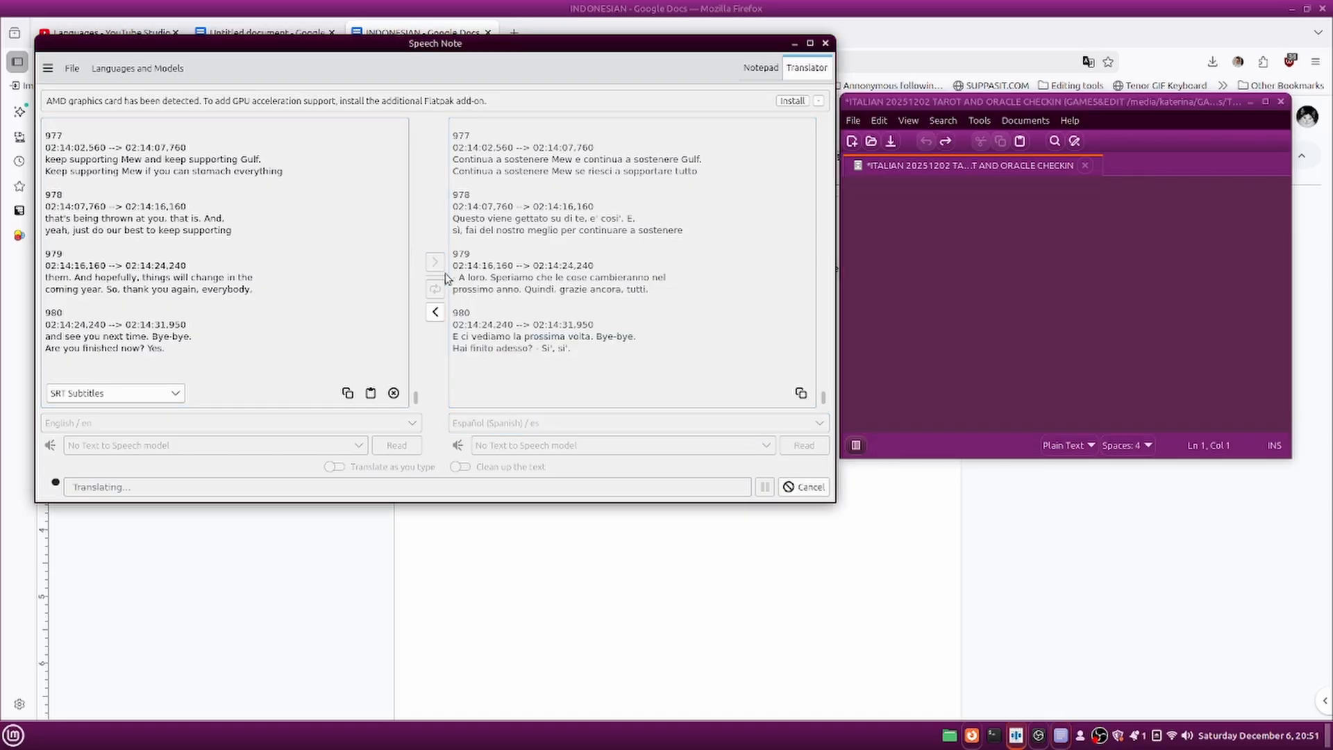
left_click(973, 622)
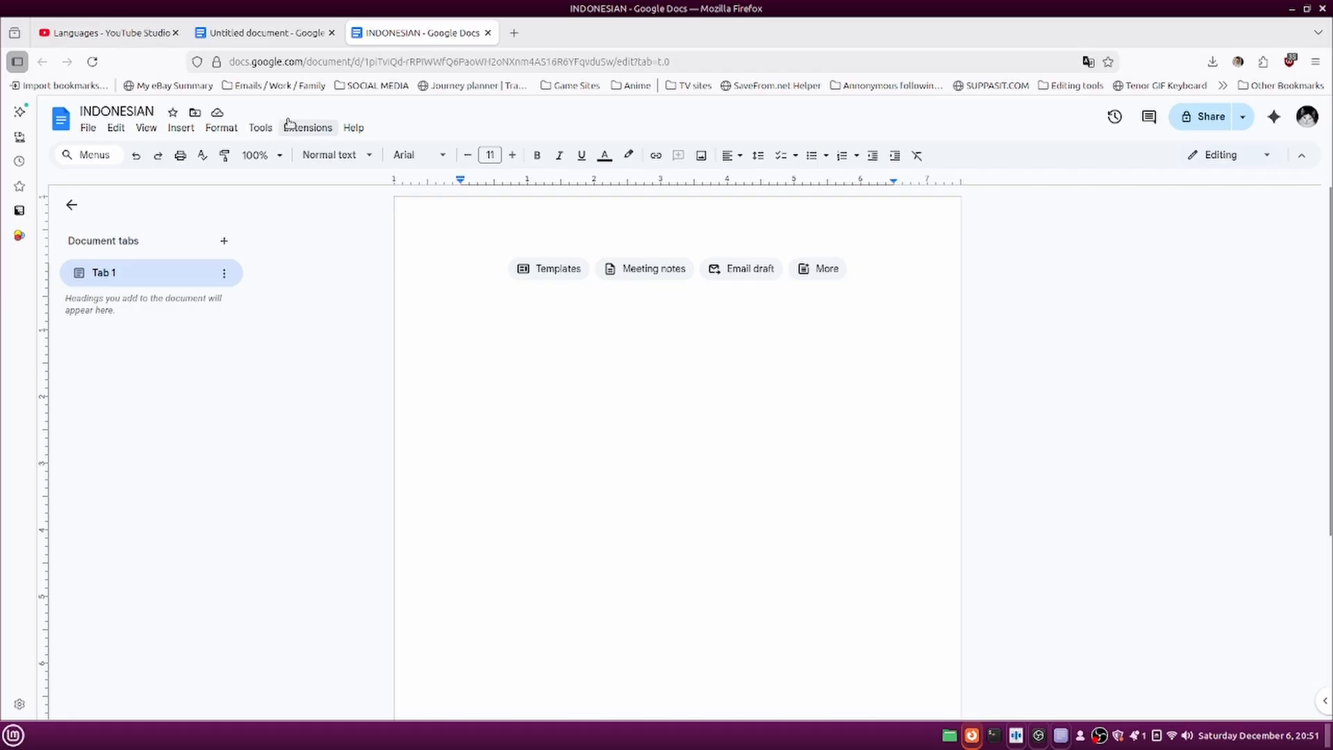
left_click(259, 129)
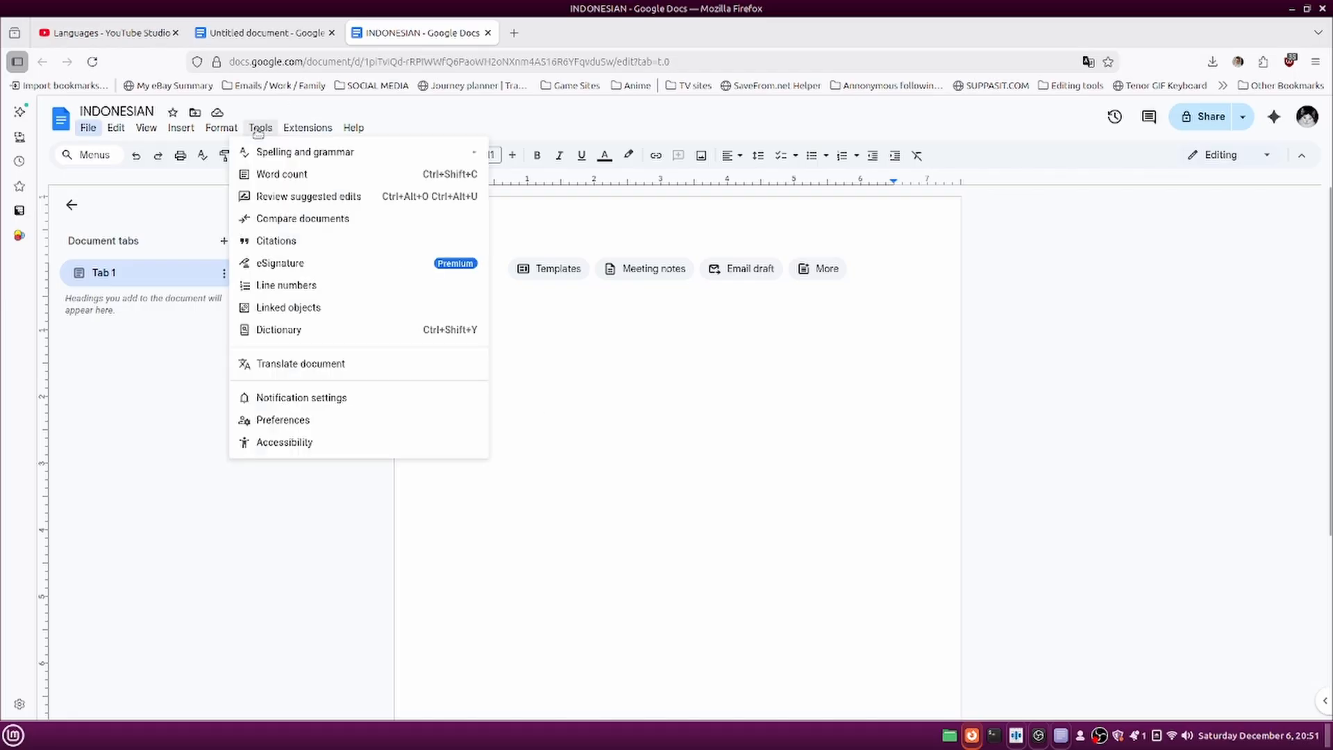
left_click(631, 360)
left_click(487, 32)
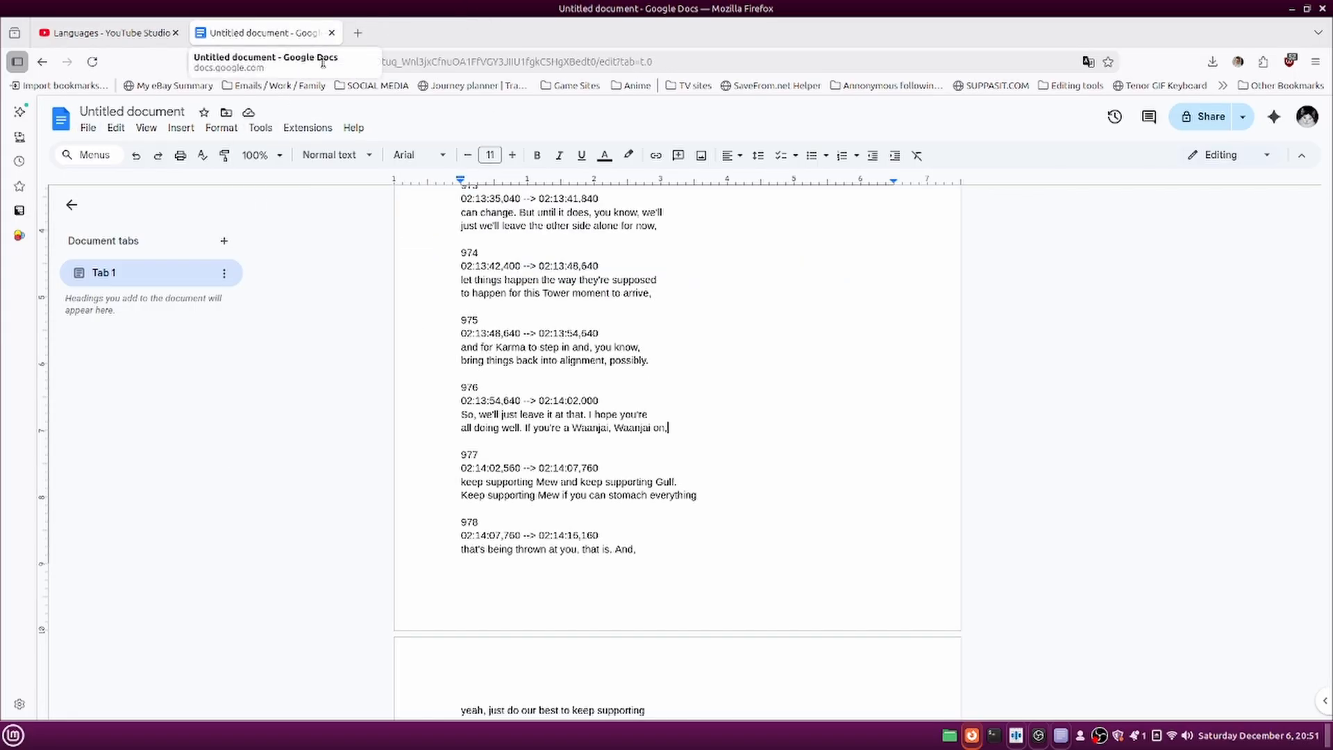
Create a Japanese translated copy of the English subtitle document in Google Docs, titled JAPANESE.
left_click(260, 129)
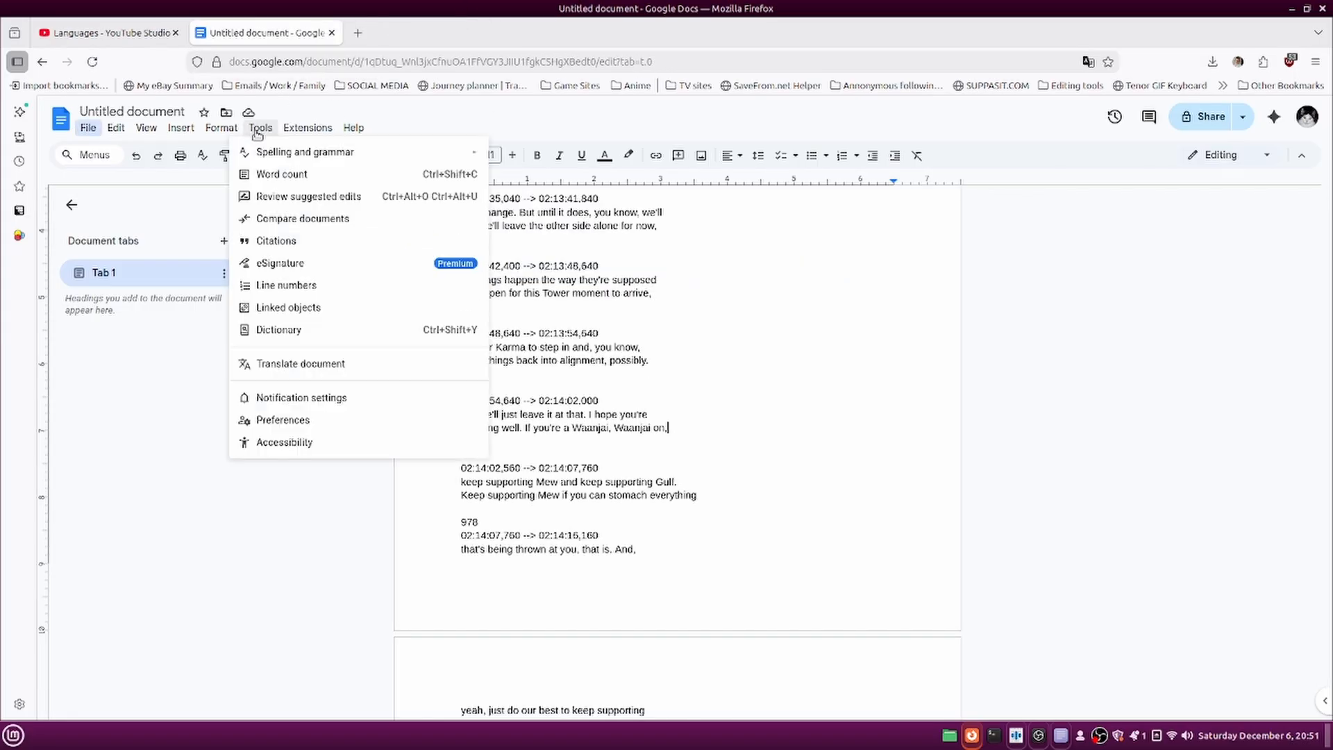
left_click(320, 364)
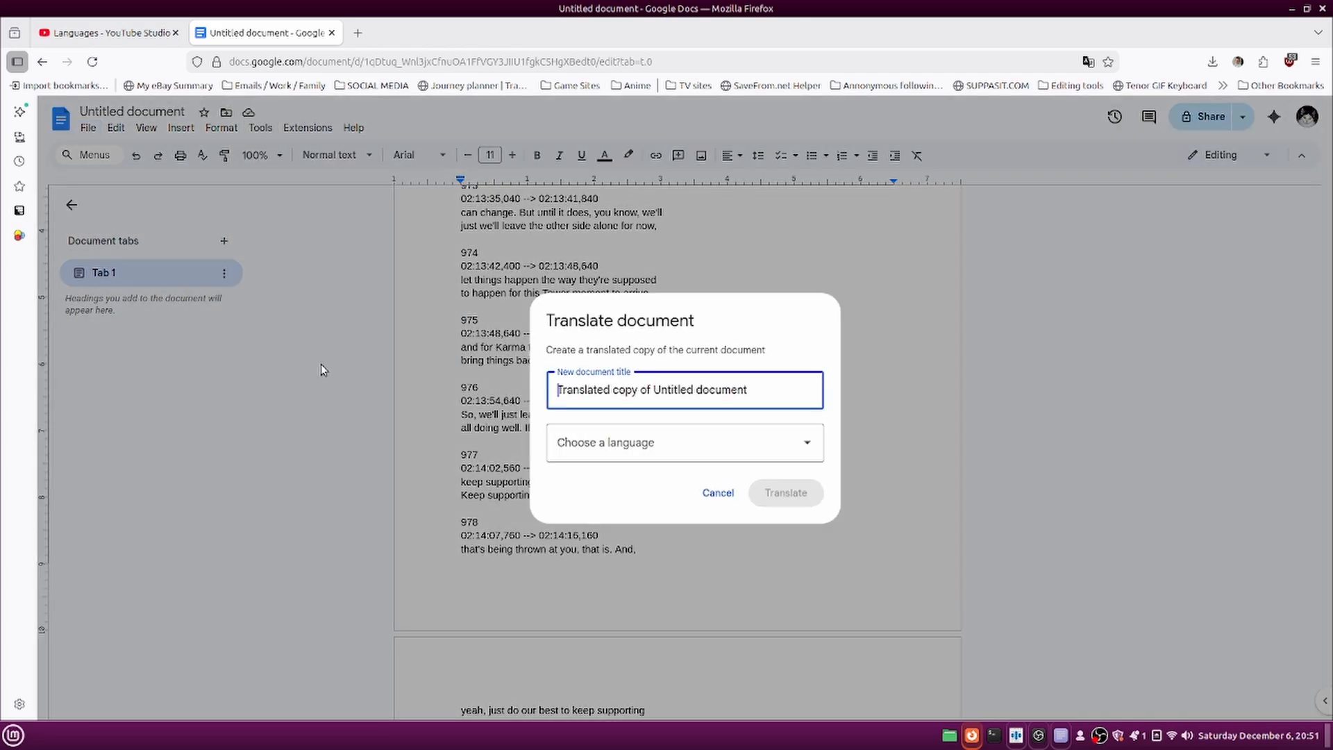
left_click(792, 443)
scroll(618, 555, "down", 4)
scroll(618, 560, "down", 4)
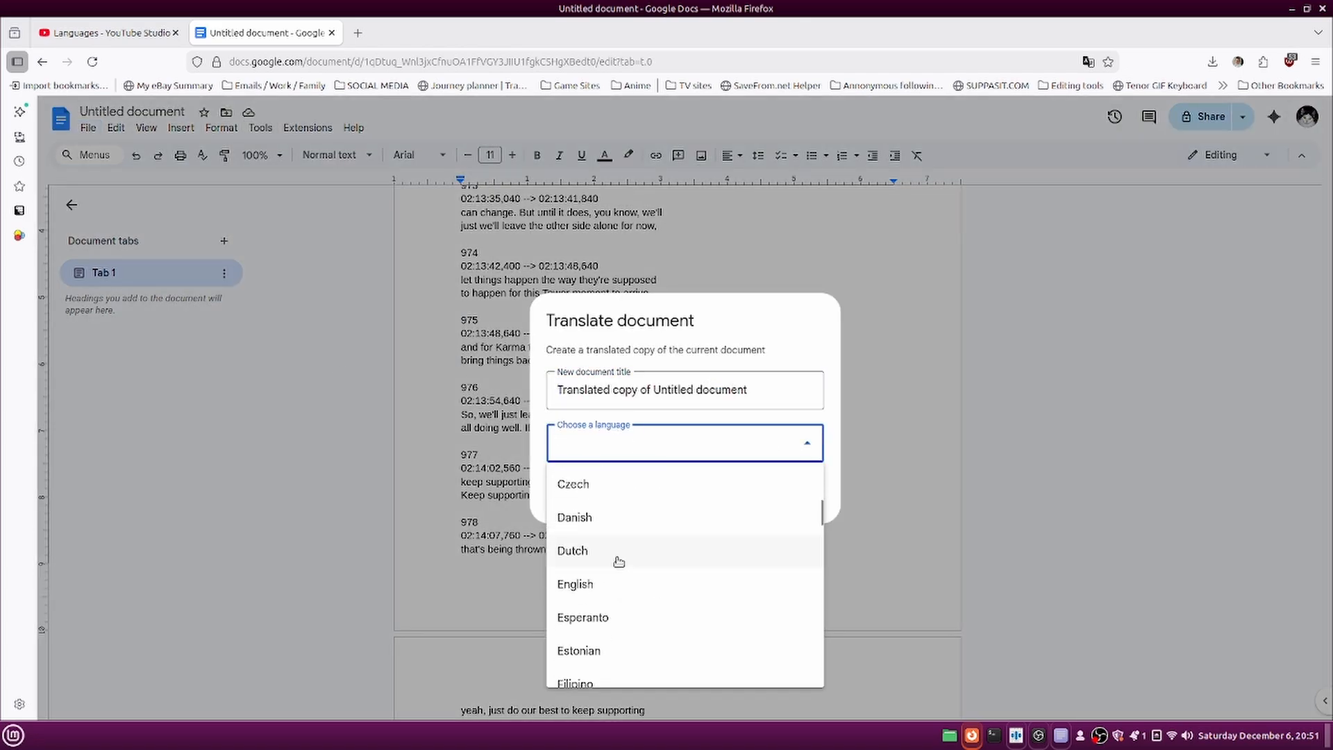
scroll(607, 552, "down", 6)
scroll(591, 550, "down", 6)
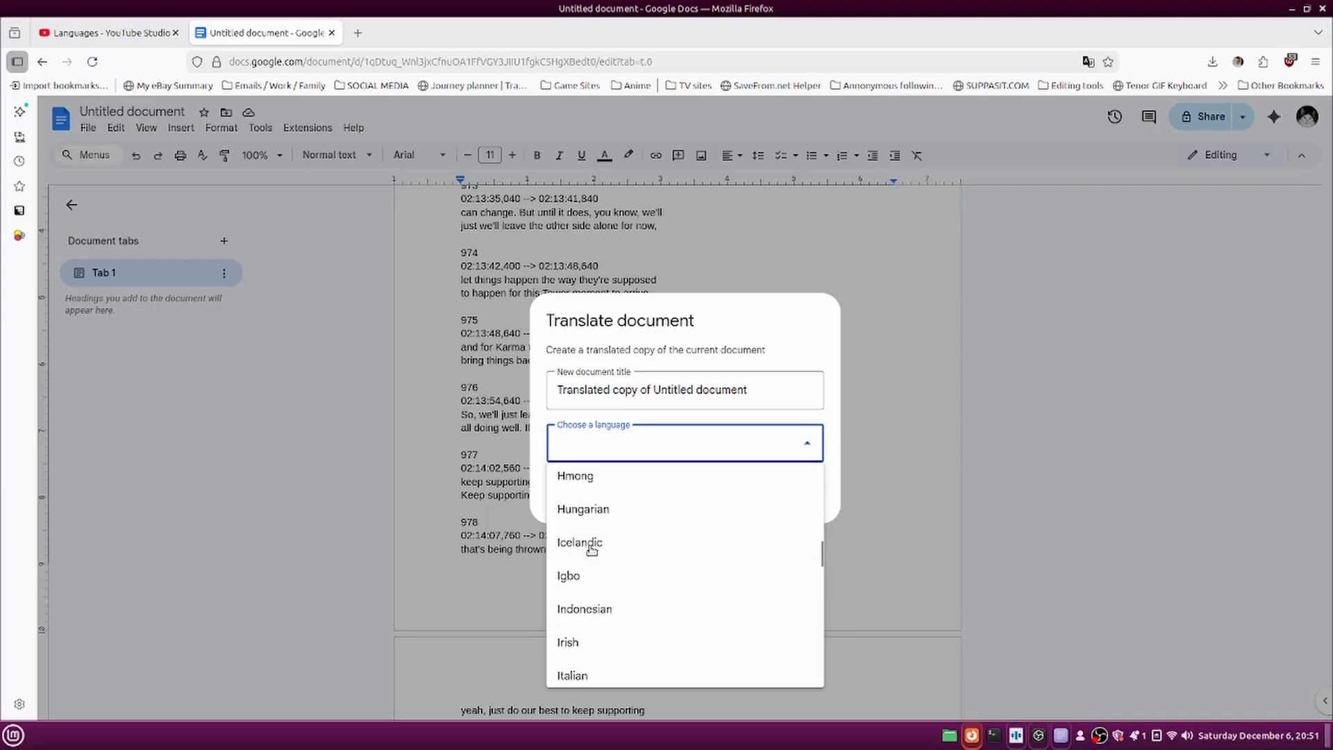
left_click(602, 561)
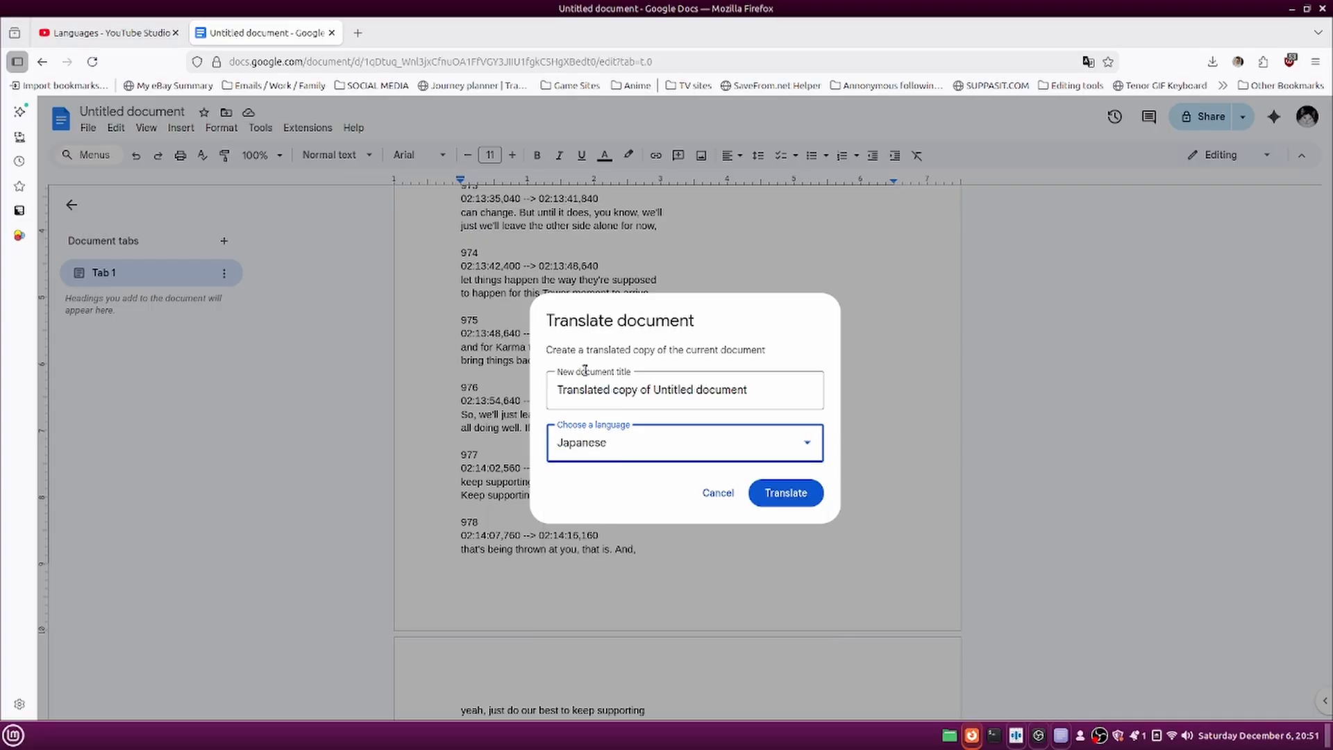
key("shift+Tab")
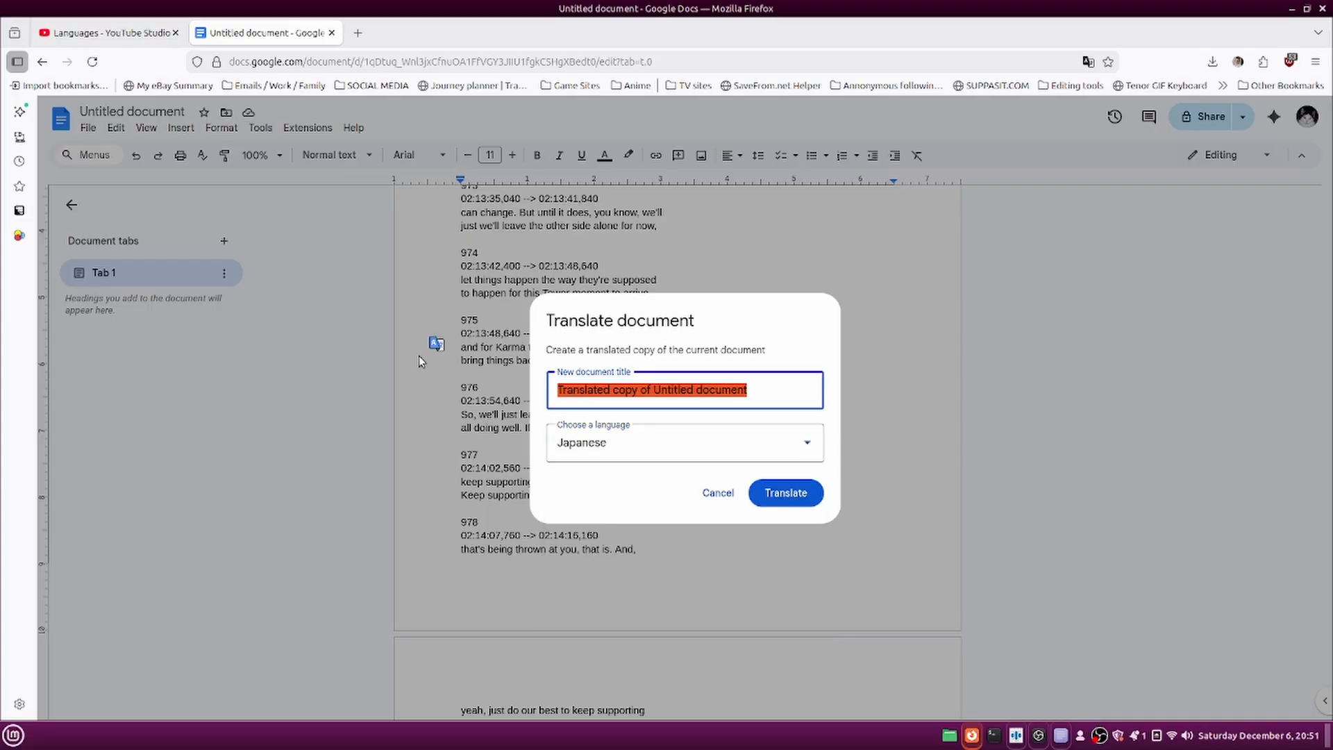
type("JAPAN")
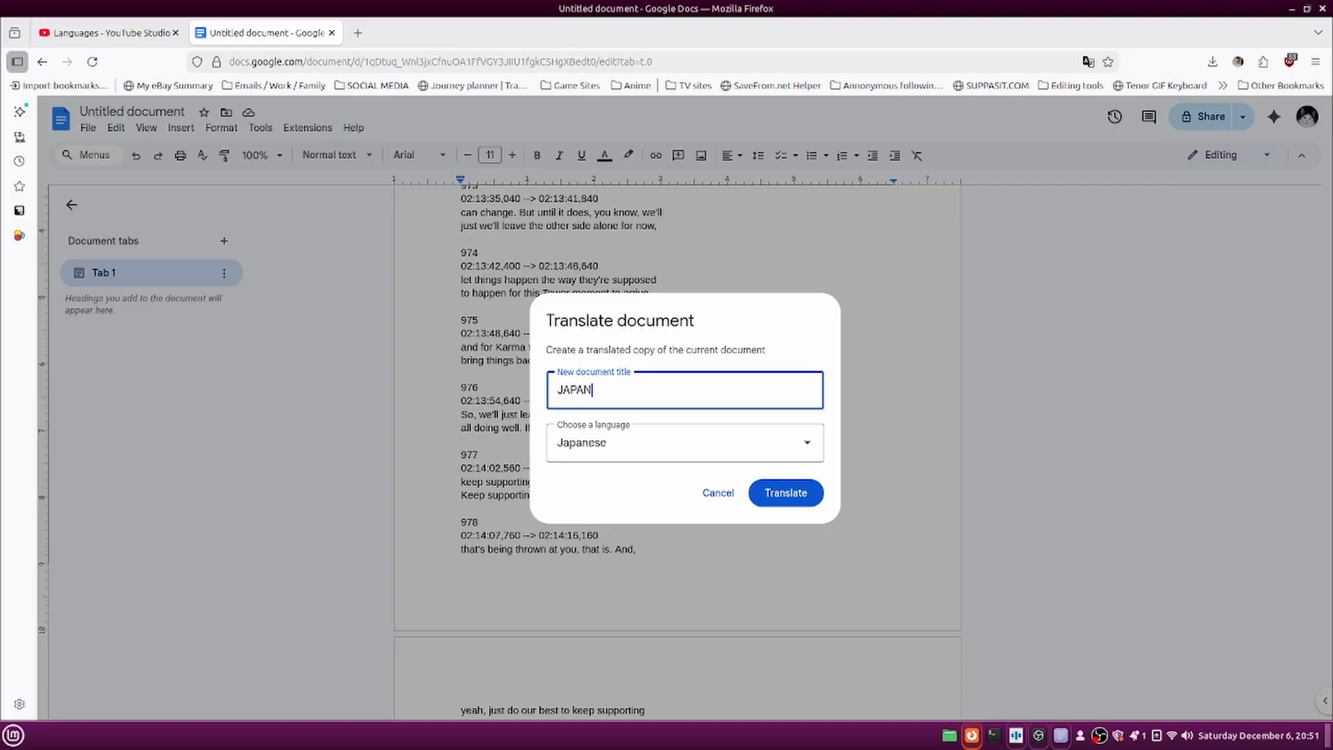
type("ESE")
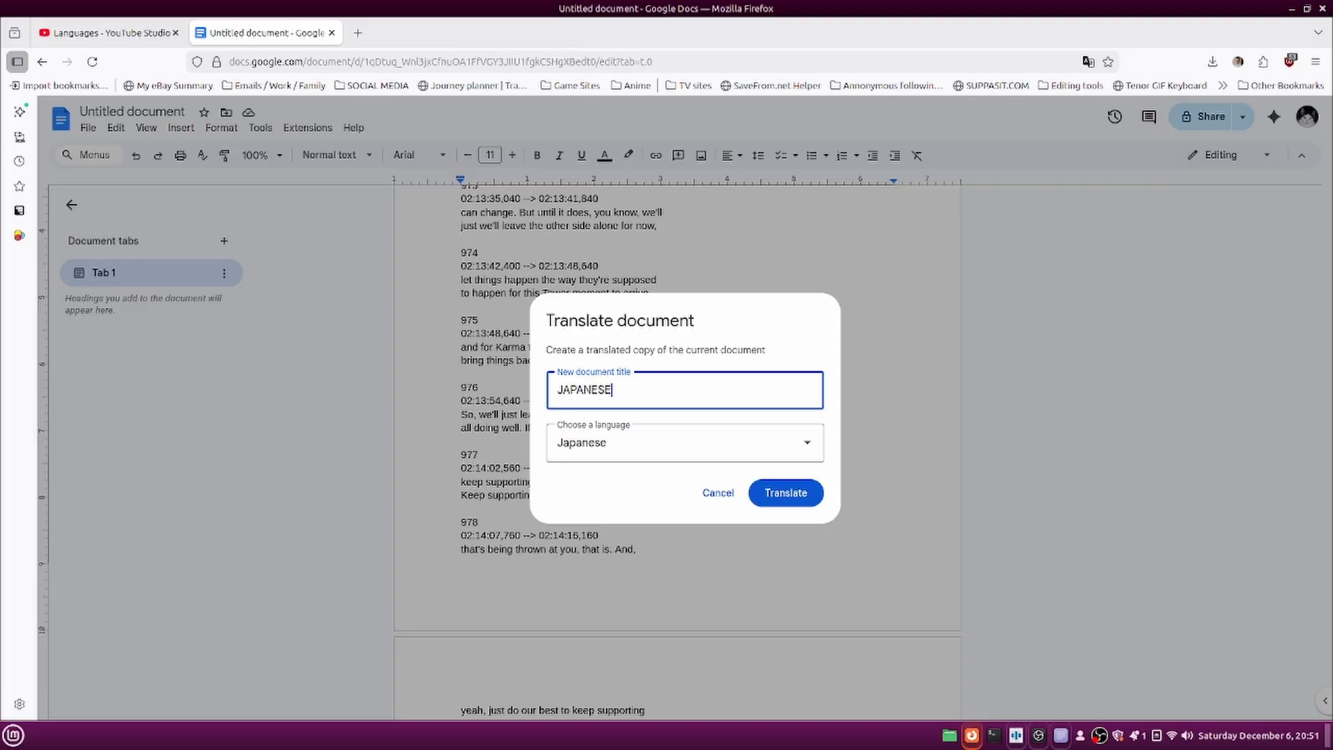
left_click(785, 500)
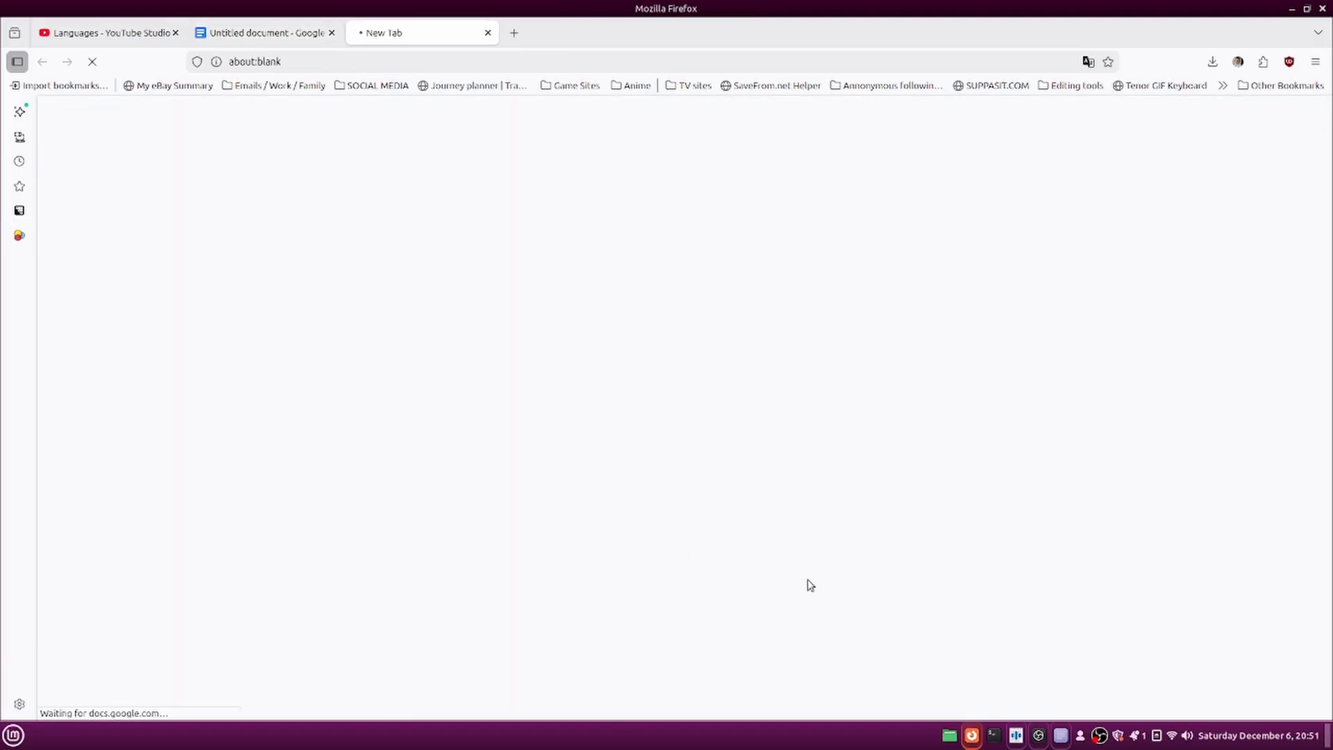
Check the progress of the Spanish translation in Speech Note and return to the browser.
mouse_move(1061, 738)
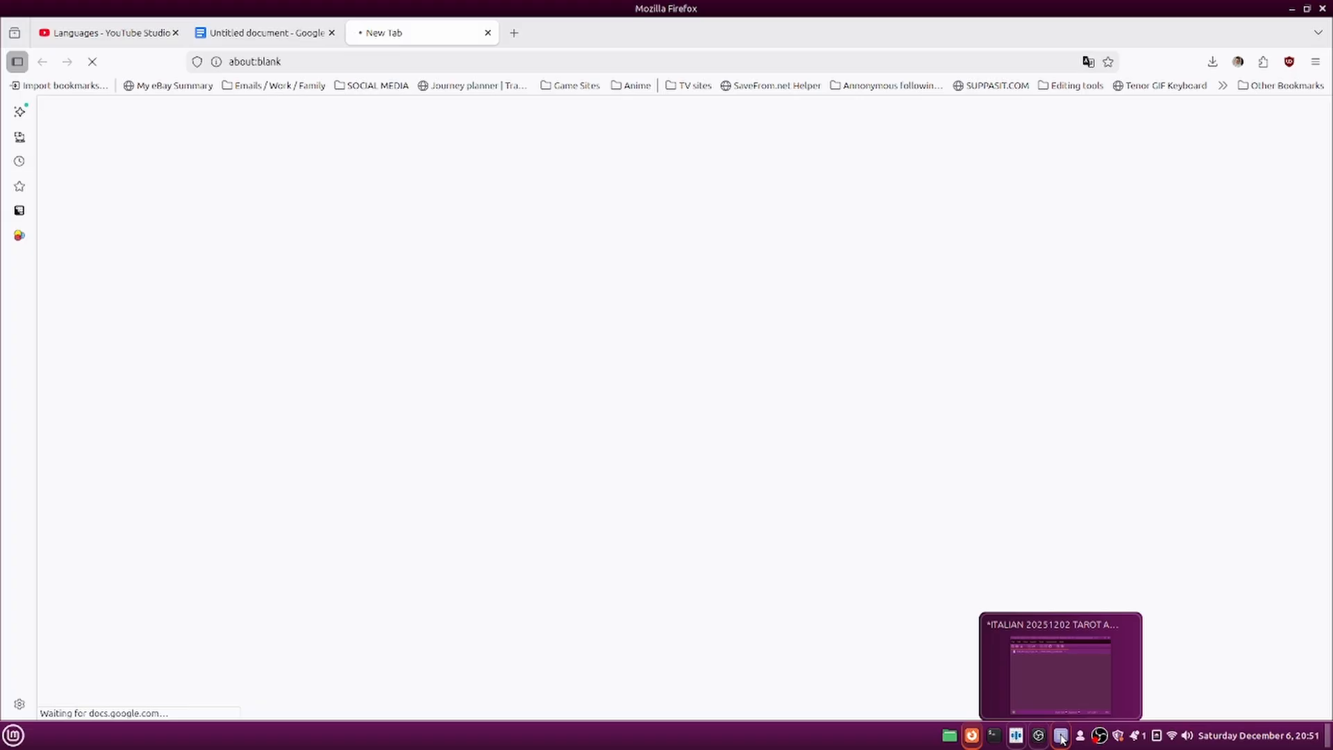
left_click(1018, 736)
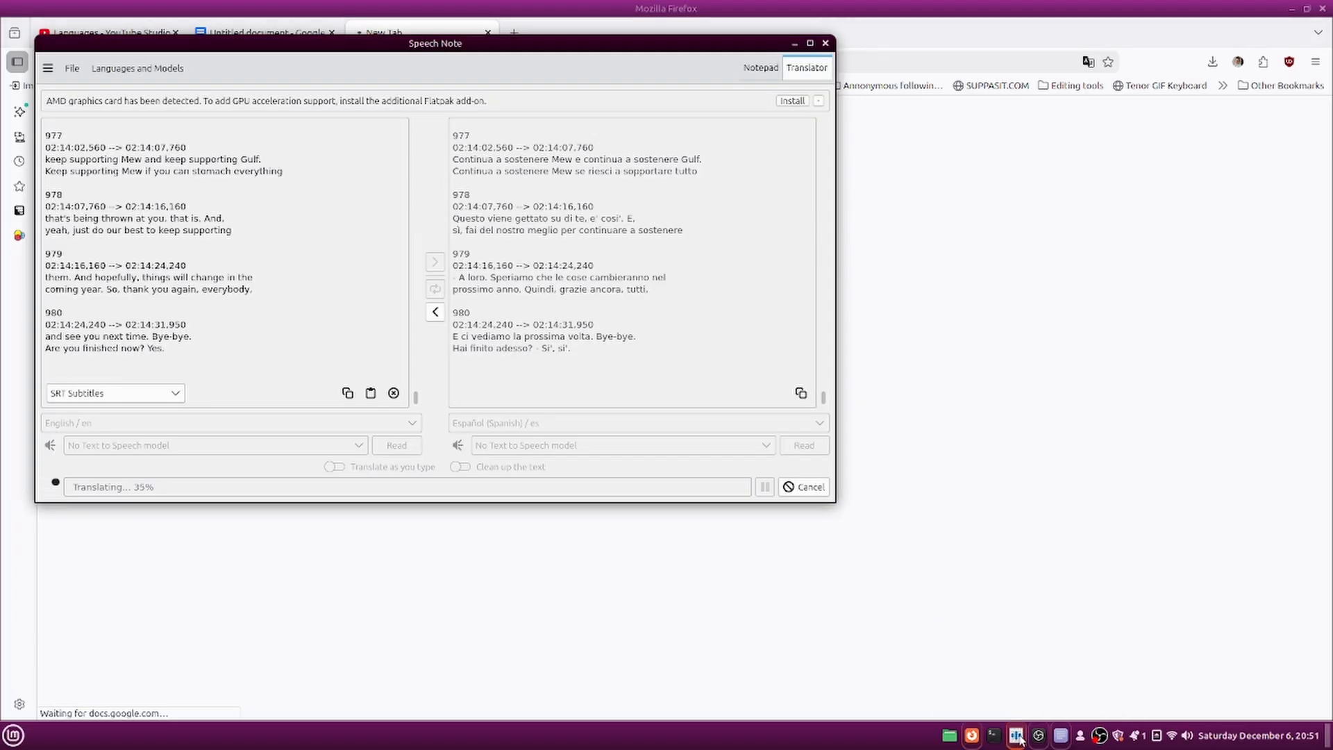
left_click(1017, 736)
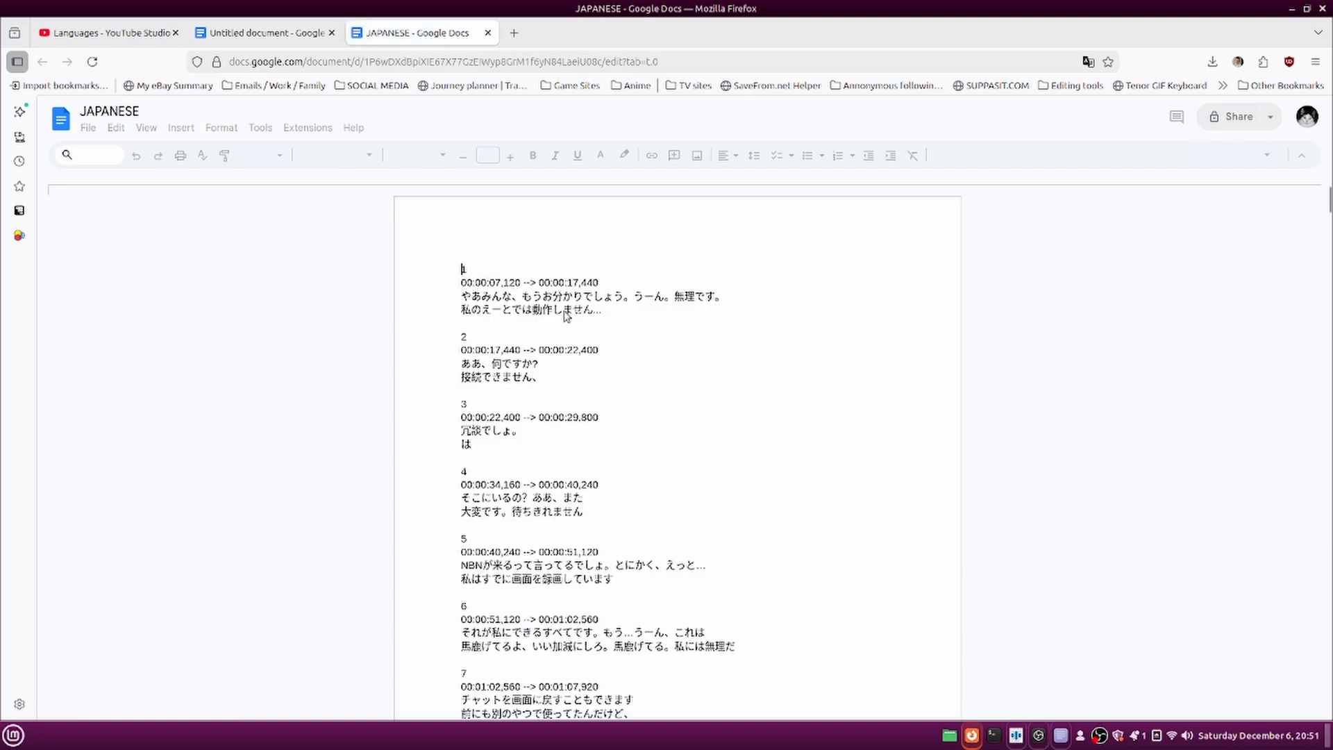
Cut all the Japanese subtitles from the JAPANESE document and paste them into the empty file in Text Editor.
key("ctrl+a")
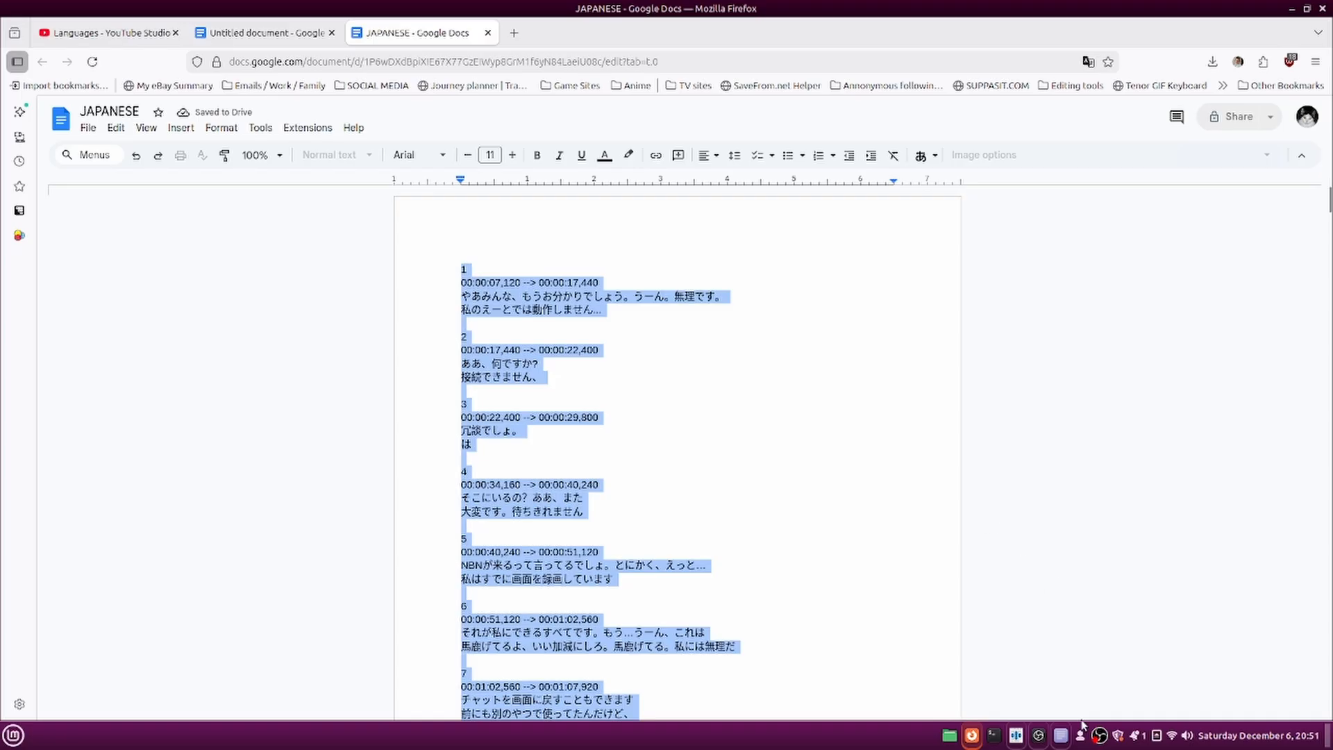
key("ctrl+x")
left_click(1062, 736)
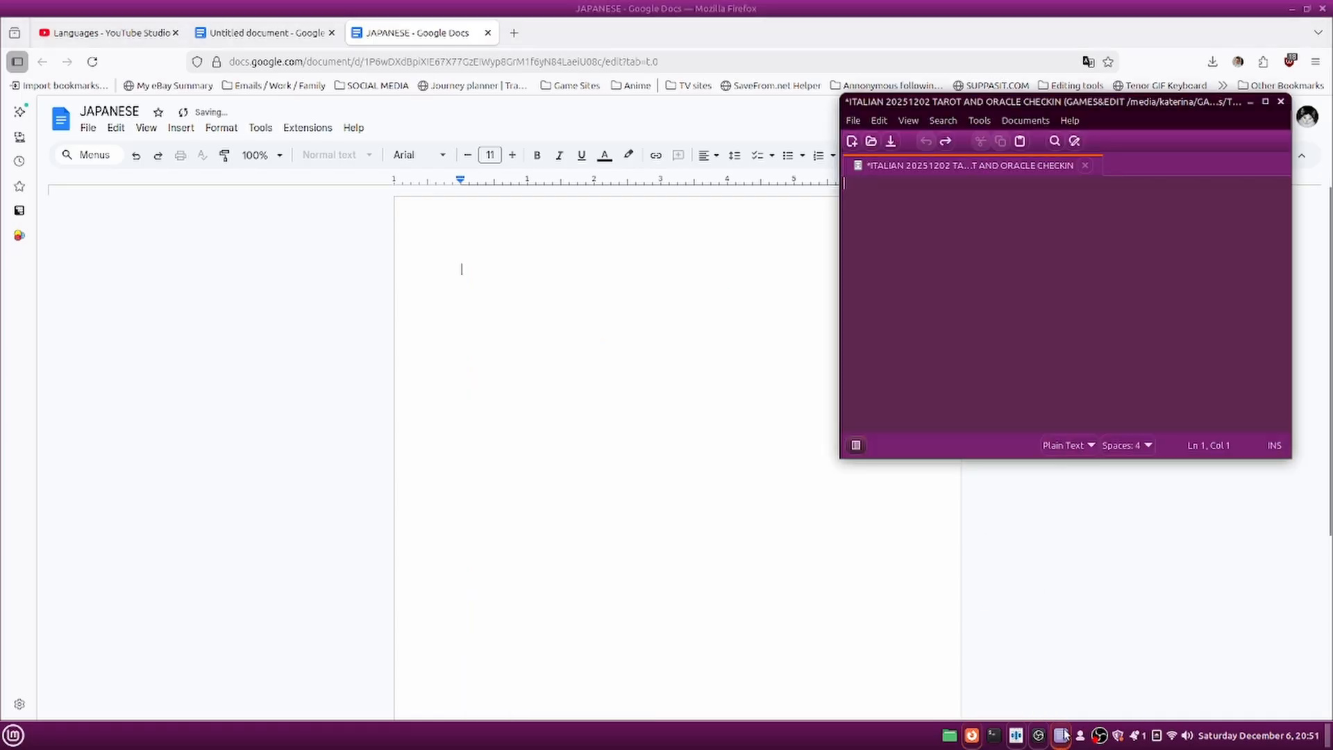
key("ctrl+v")
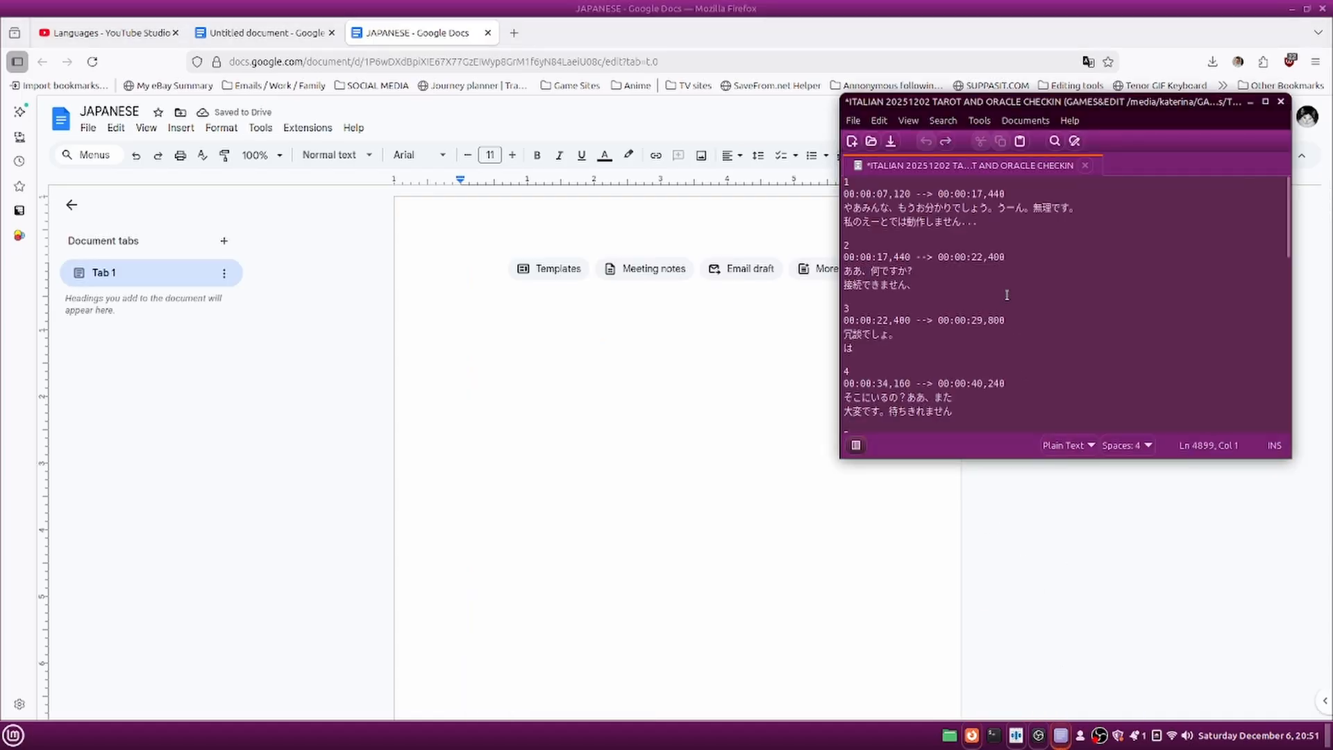
Save the Japanese subtitles as a new text file named JAPANESE 20251202 TAROT AND ORACLE CHECKIN.
left_click(852, 120)
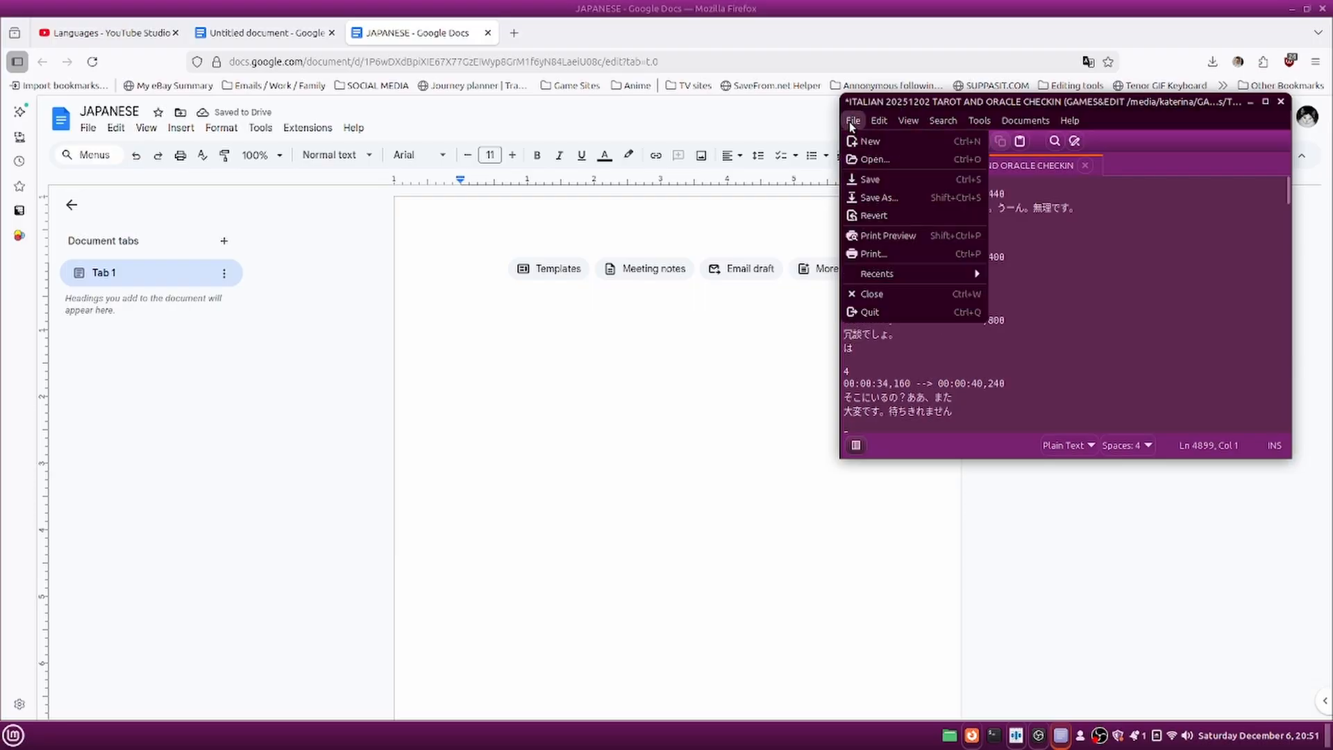
left_click(894, 201)
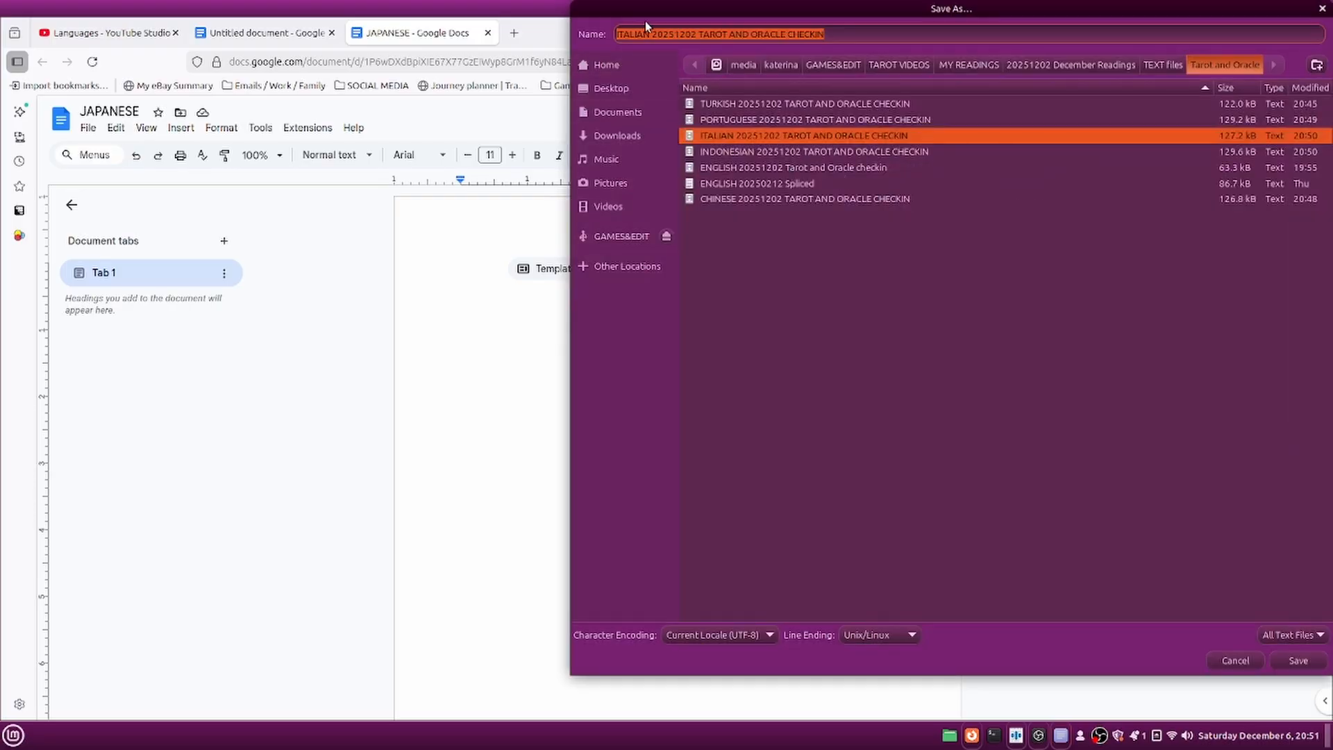
left_click(648, 34)
double_click(640, 32)
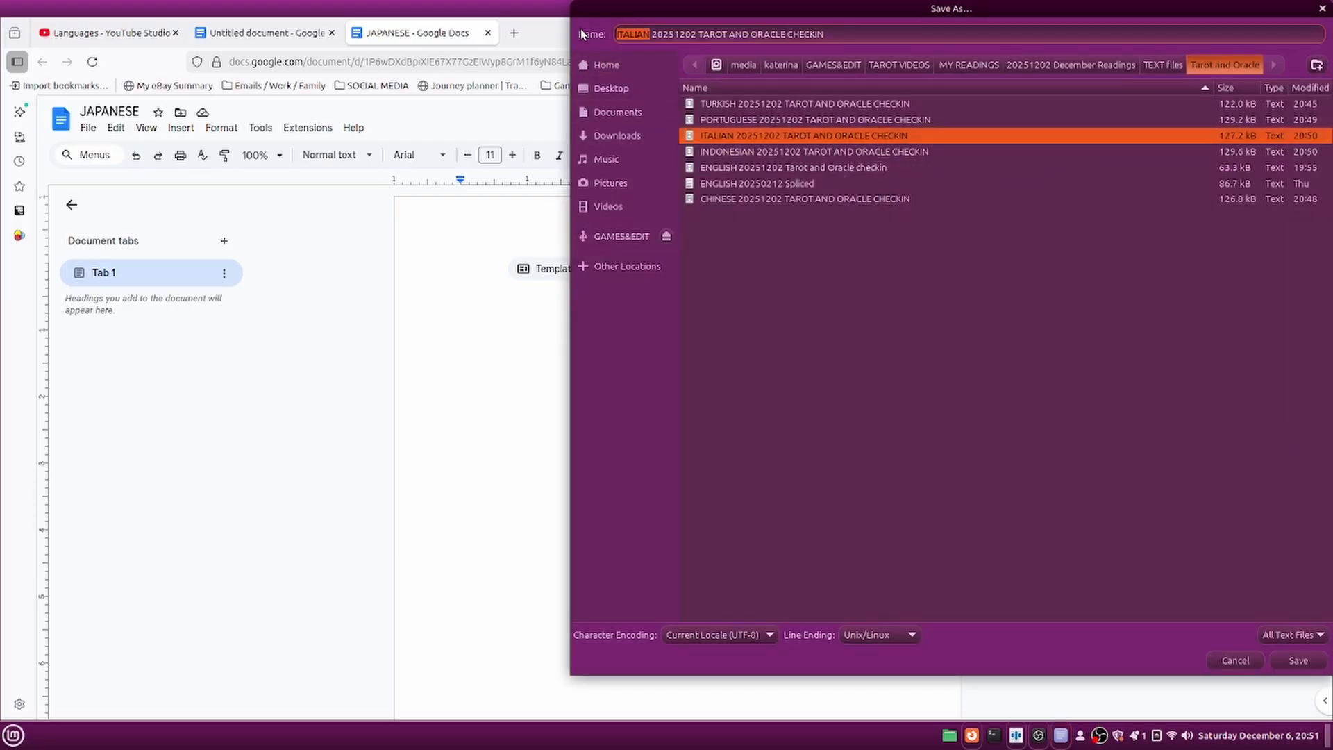
type("JAPANES")
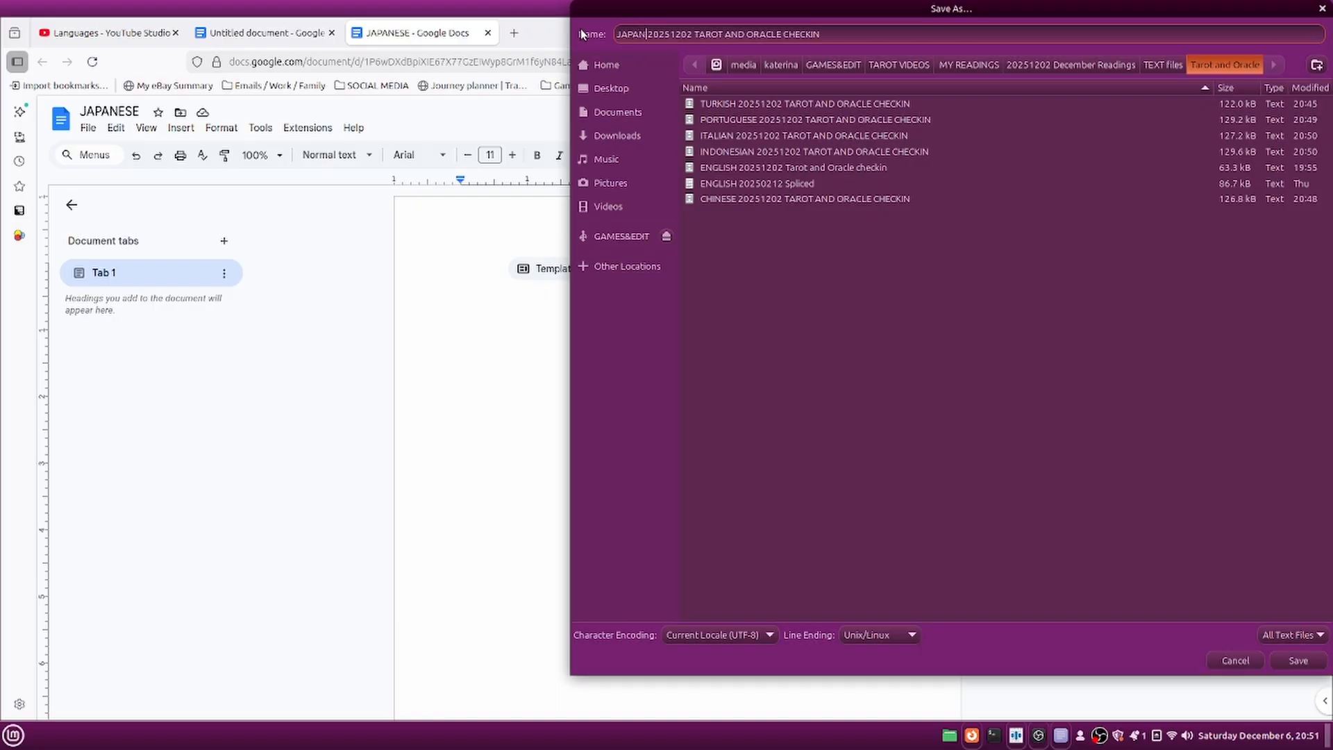
type("E")
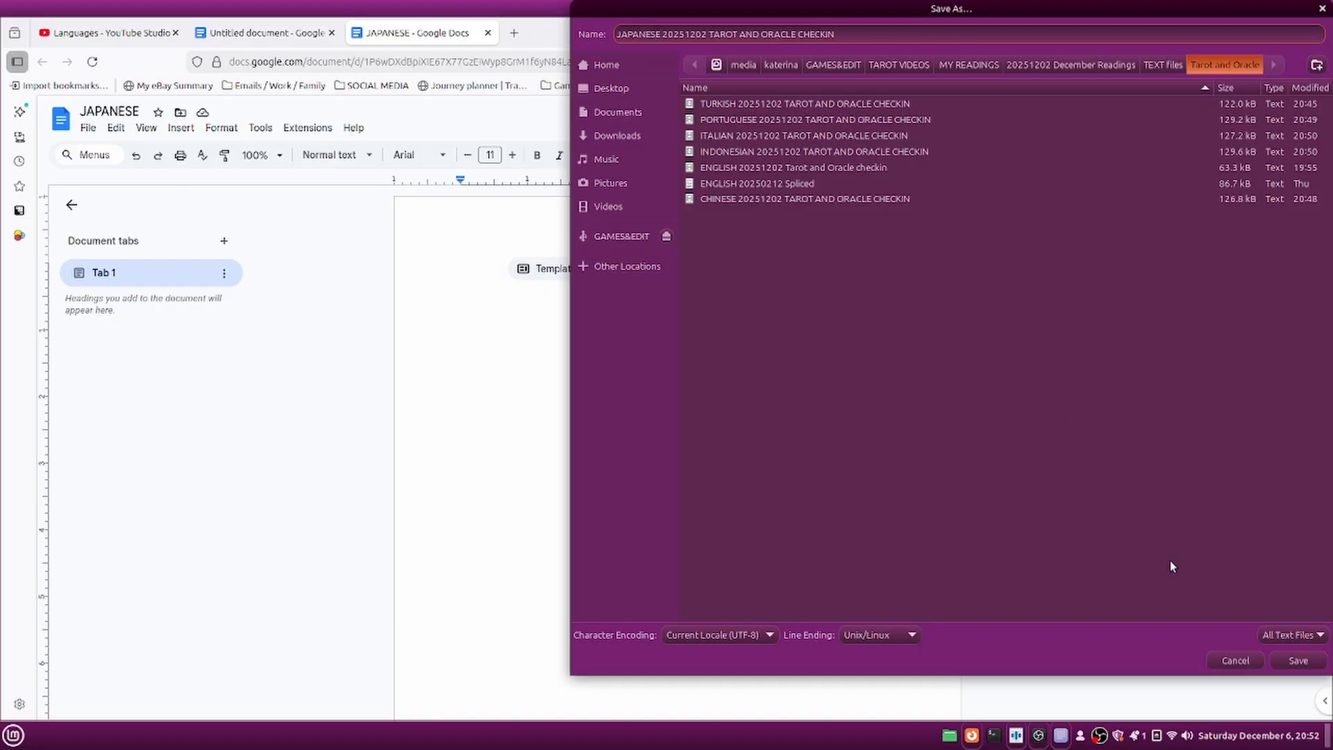
left_click(1299, 661)
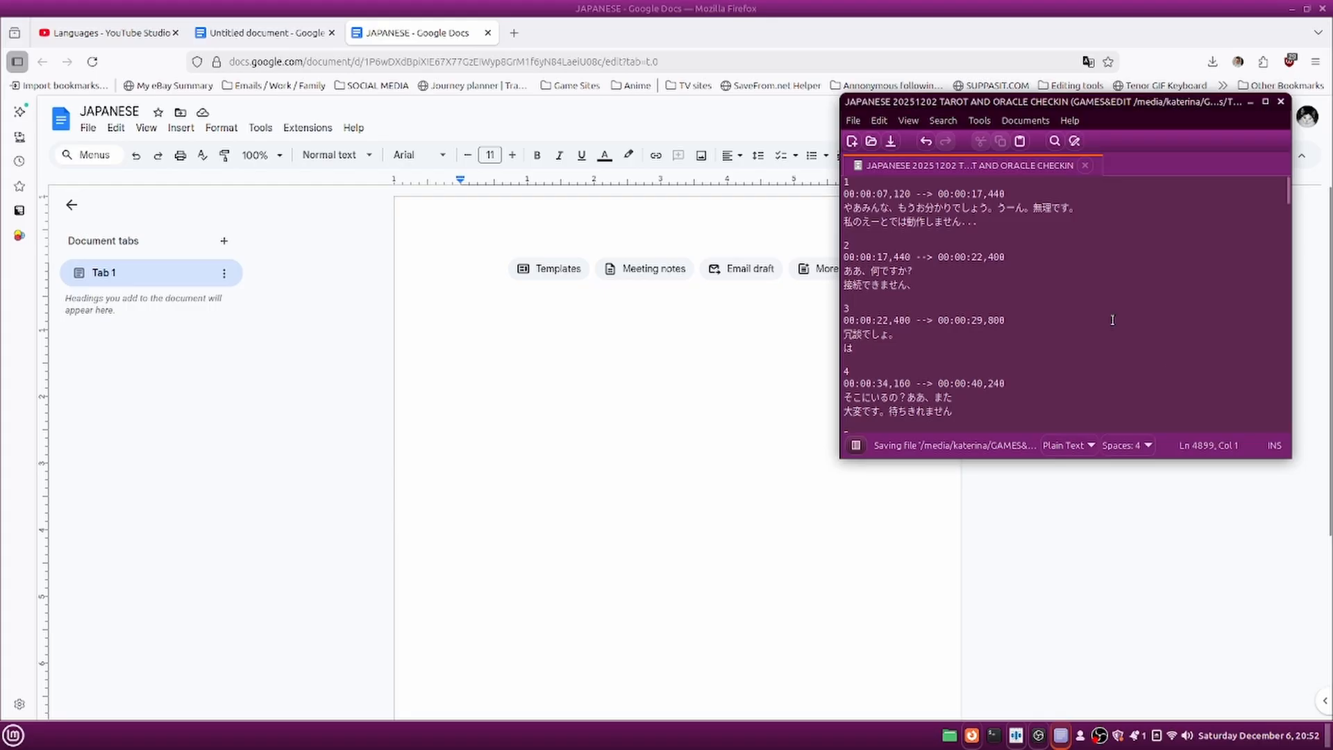
Undo the Japanese paste in Text Editor and paste in the Spanish translation copied from Speech Note instead.
left_click(926, 142)
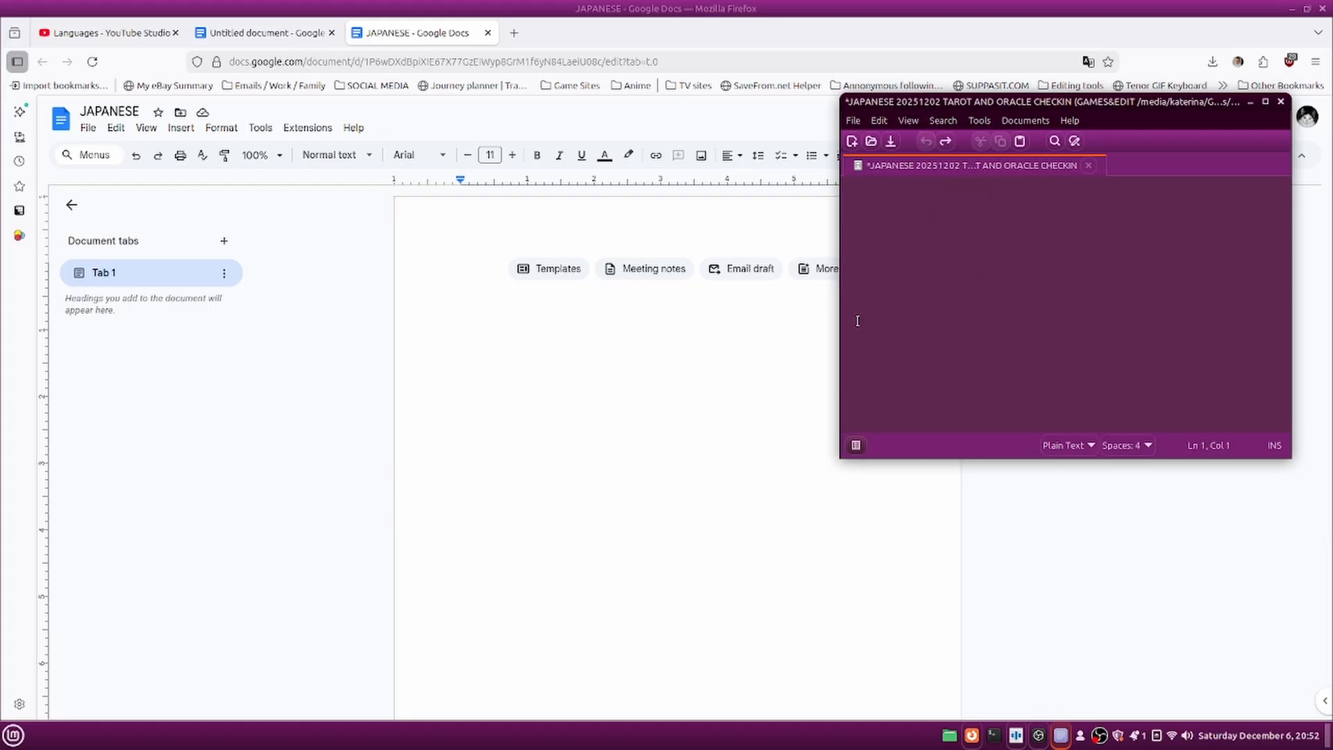
left_click(777, 413)
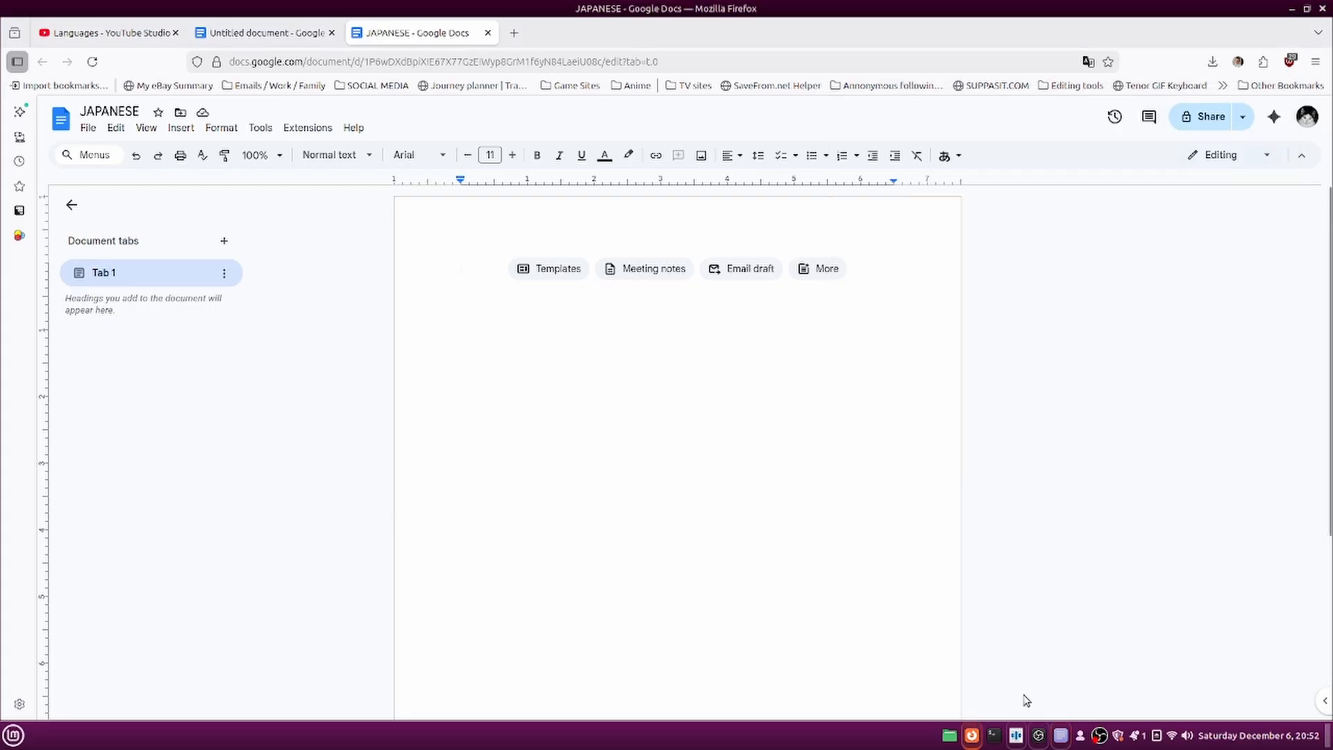
left_click(1022, 736)
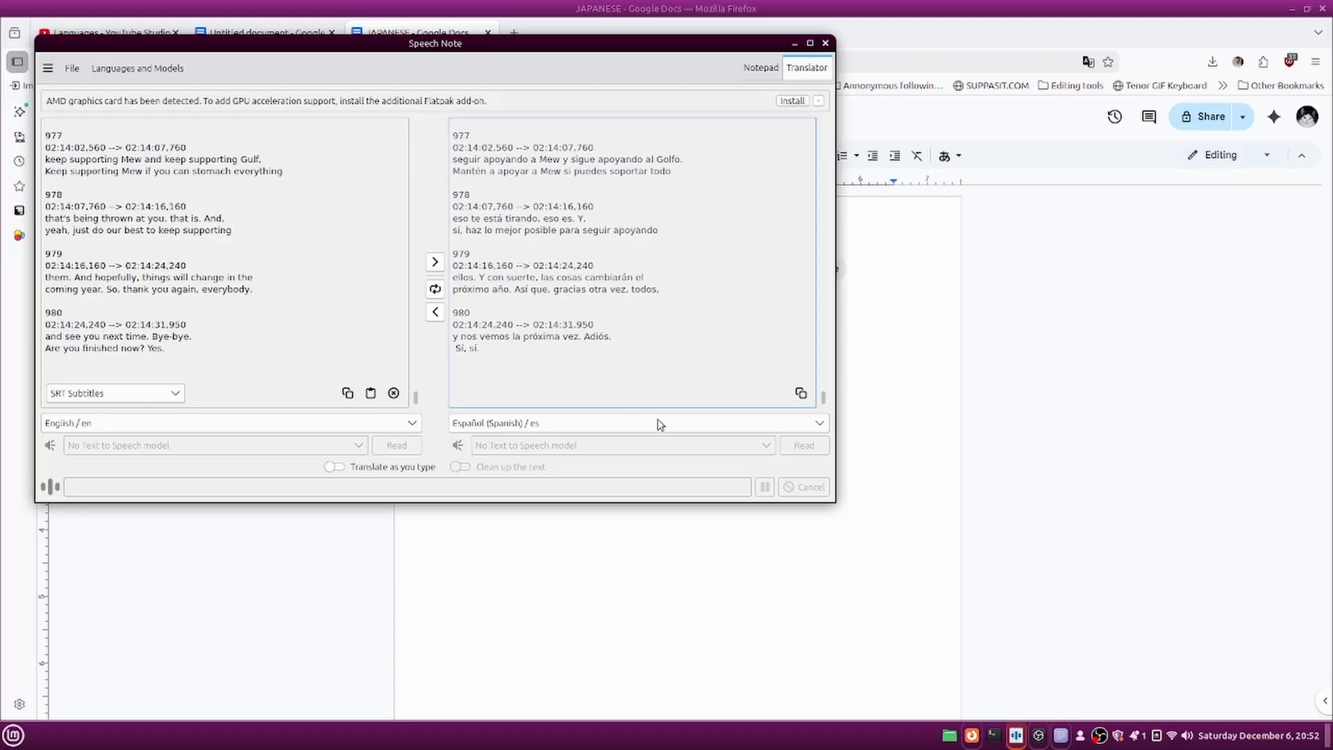
left_click(800, 395)
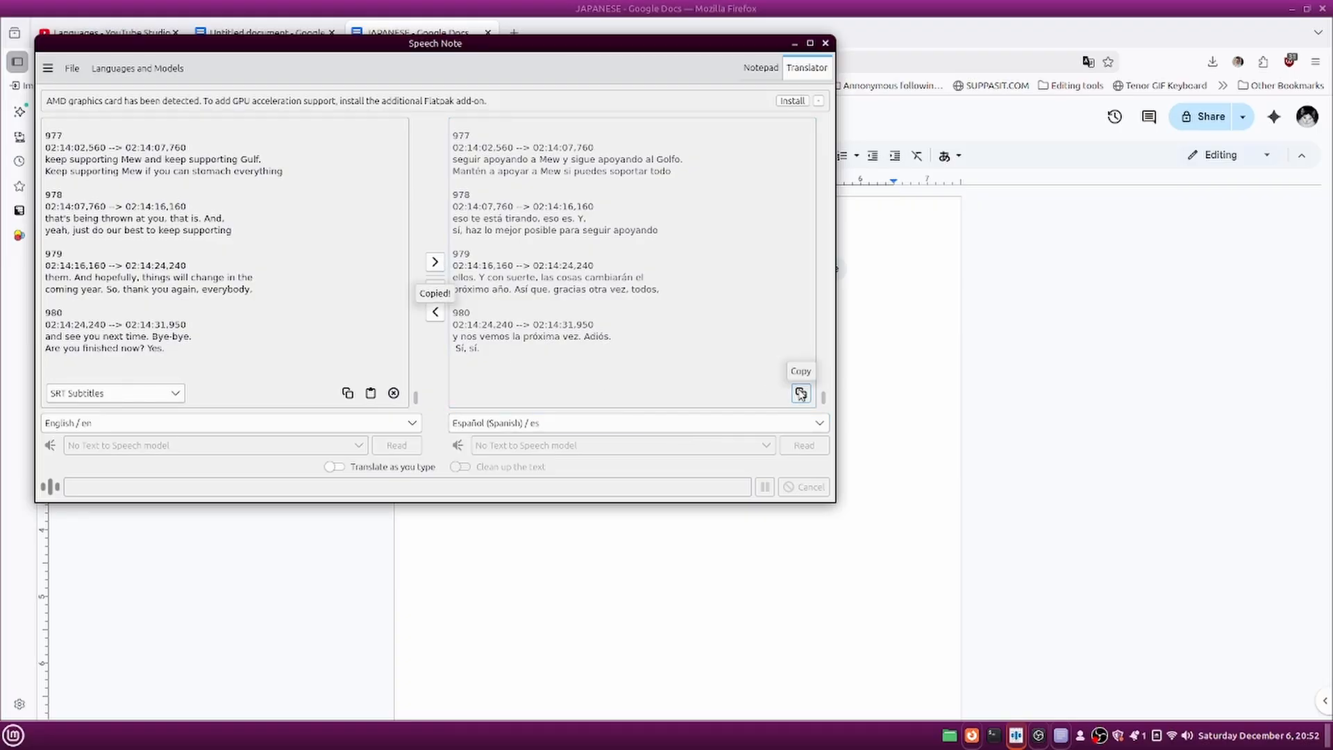
left_click(1061, 735)
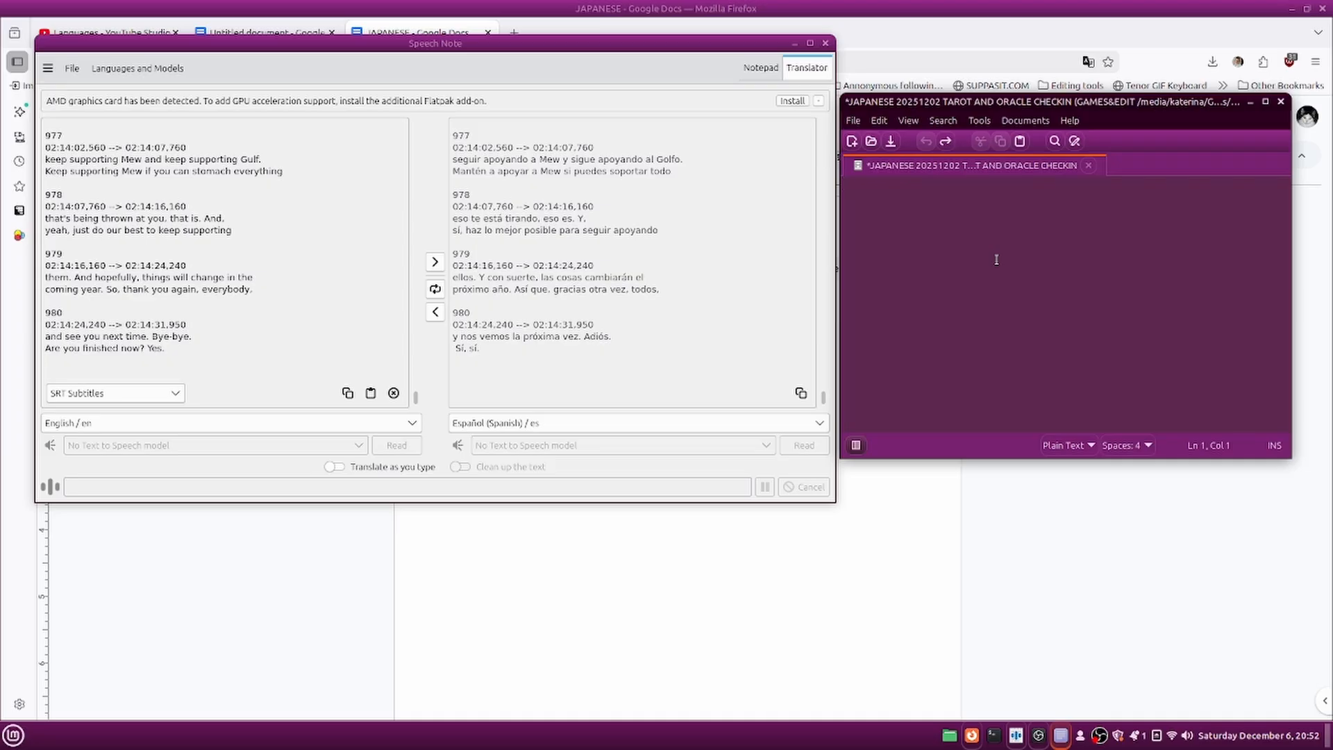
key("ctrl+v")
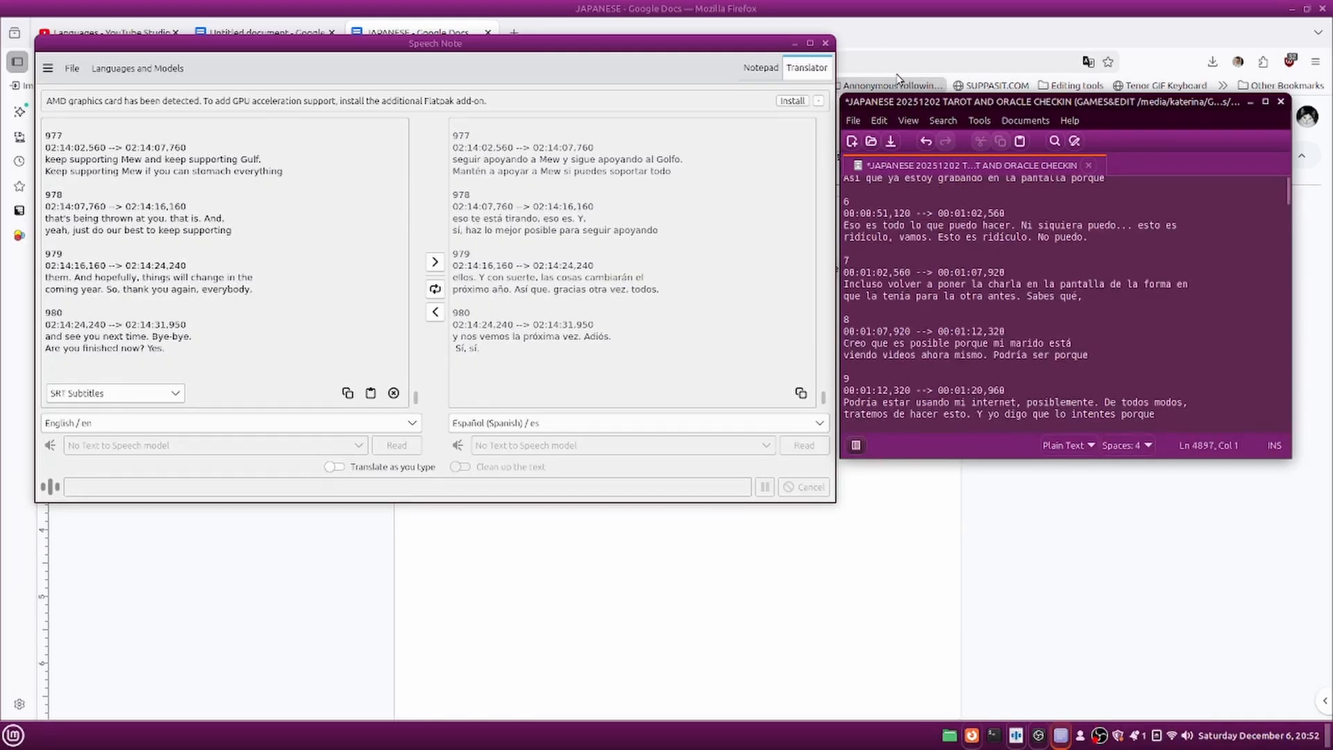
left_click(854, 121)
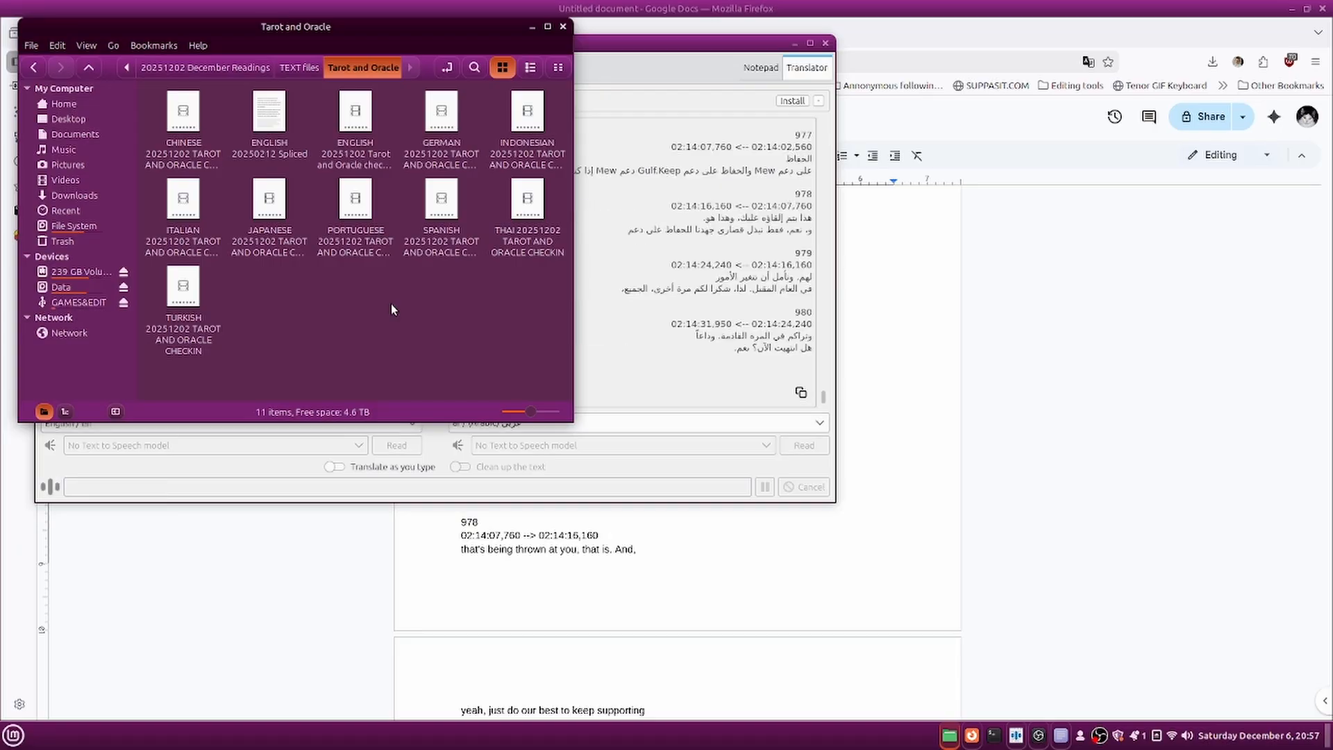
Copy the Arabic translation from Speech Note and paste it into the empty THAI file open in Text Editor.
left_click(648, 359)
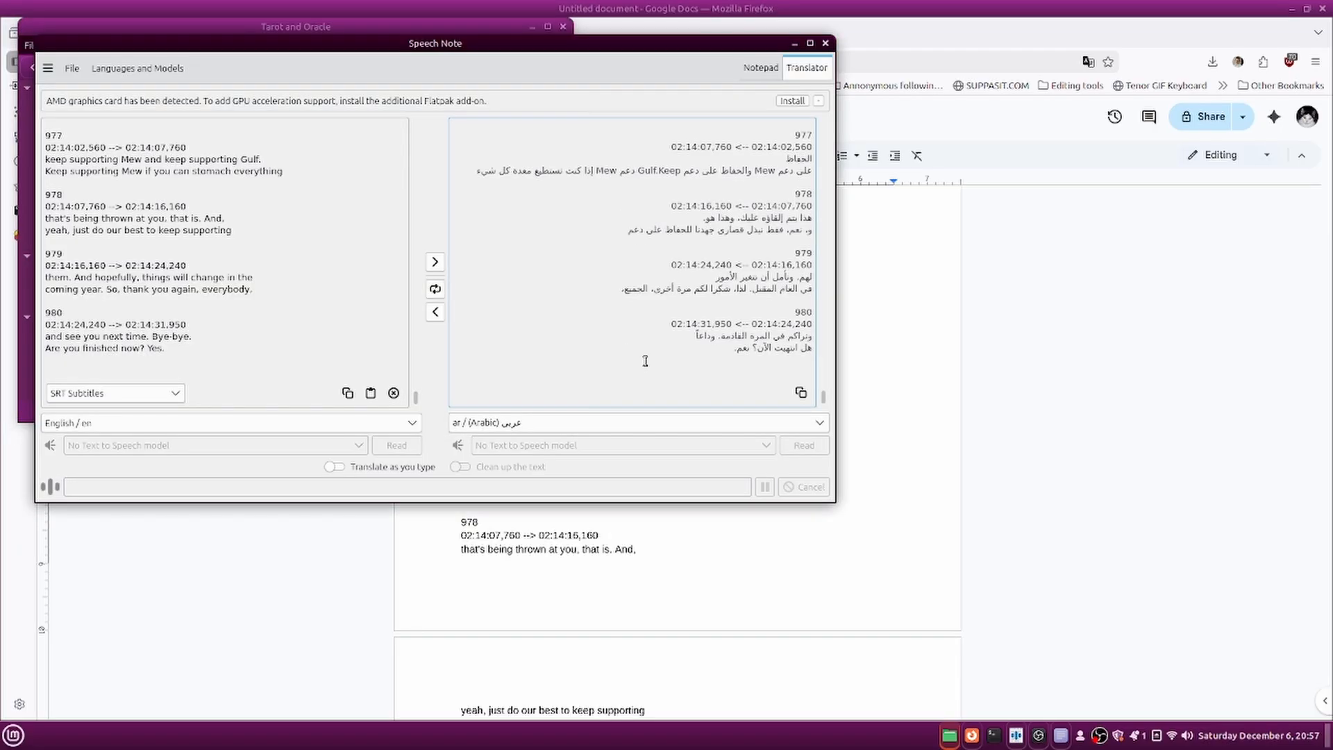
left_click(799, 393)
left_click(1060, 733)
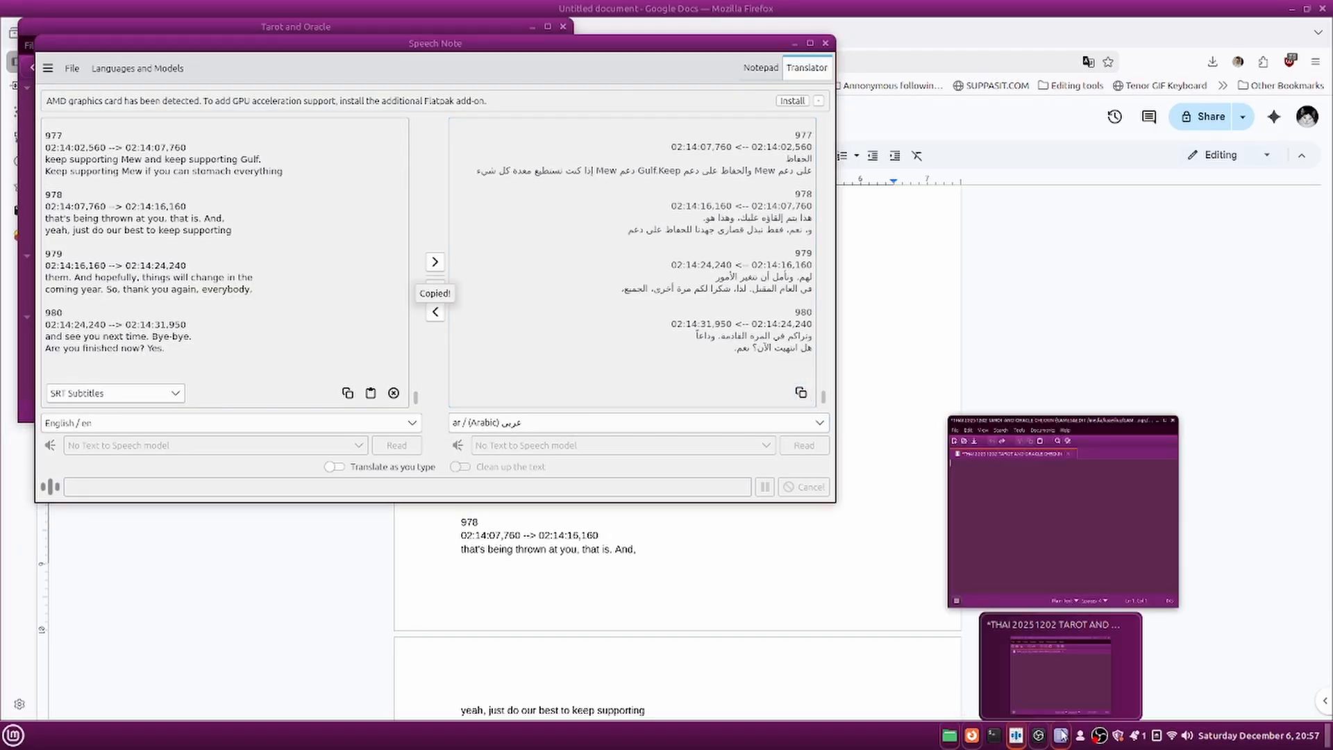
key("ctrl+v")
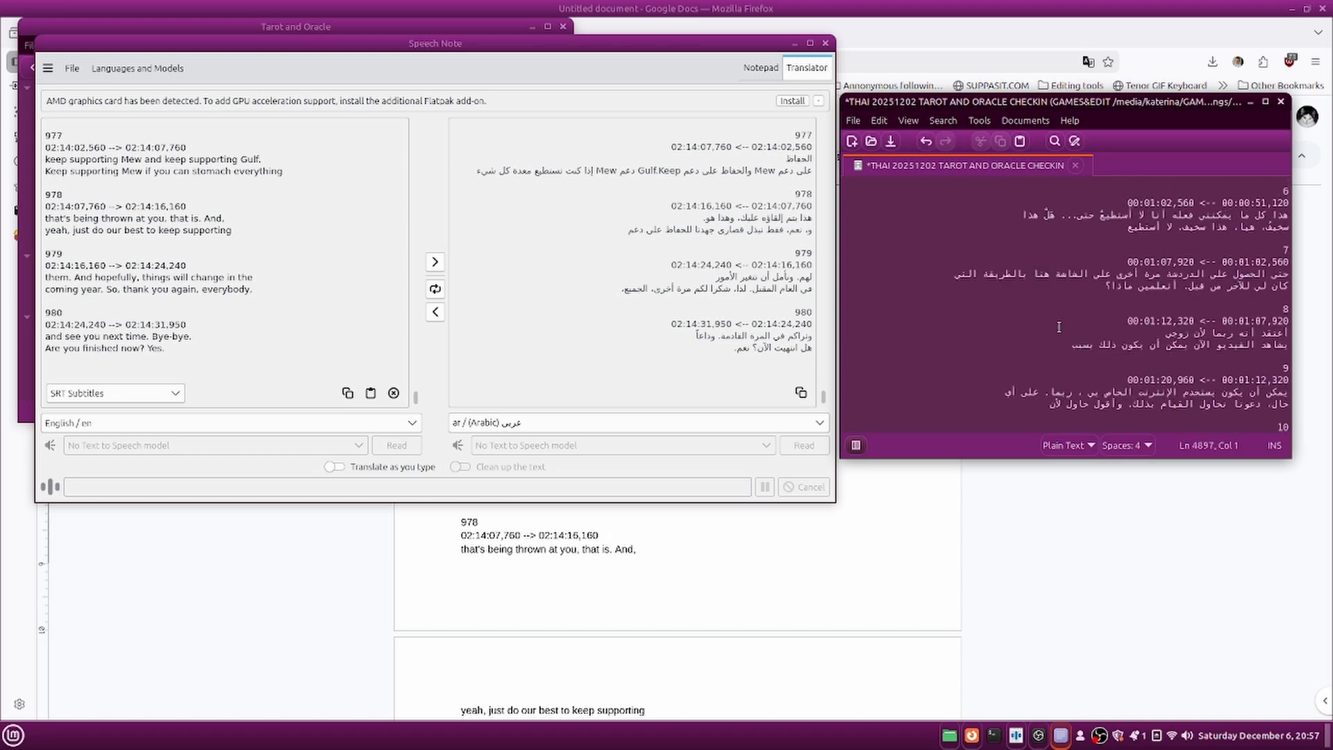
Save the Arabic subtitles as a new text file named ARABIC 20251202 TAROT AND ORACLE CHECKIN.
left_click(852, 120)
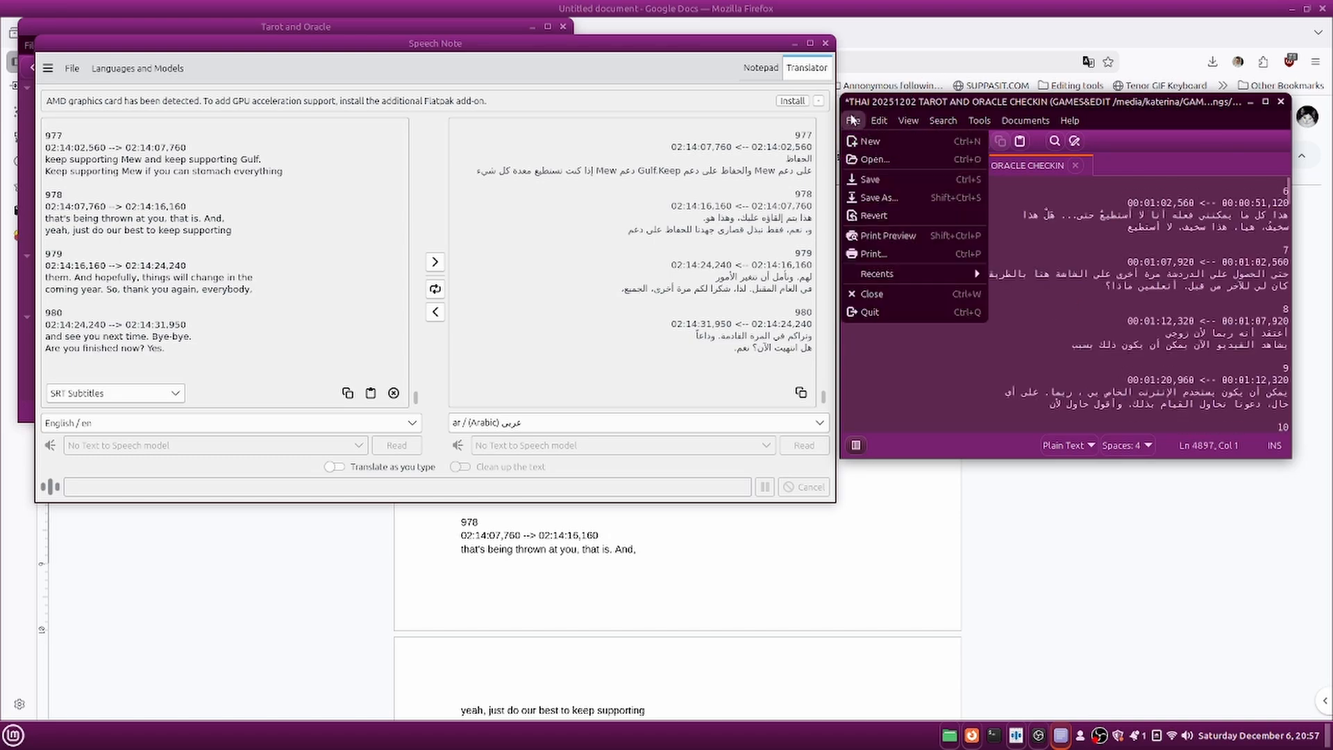
left_click(873, 190)
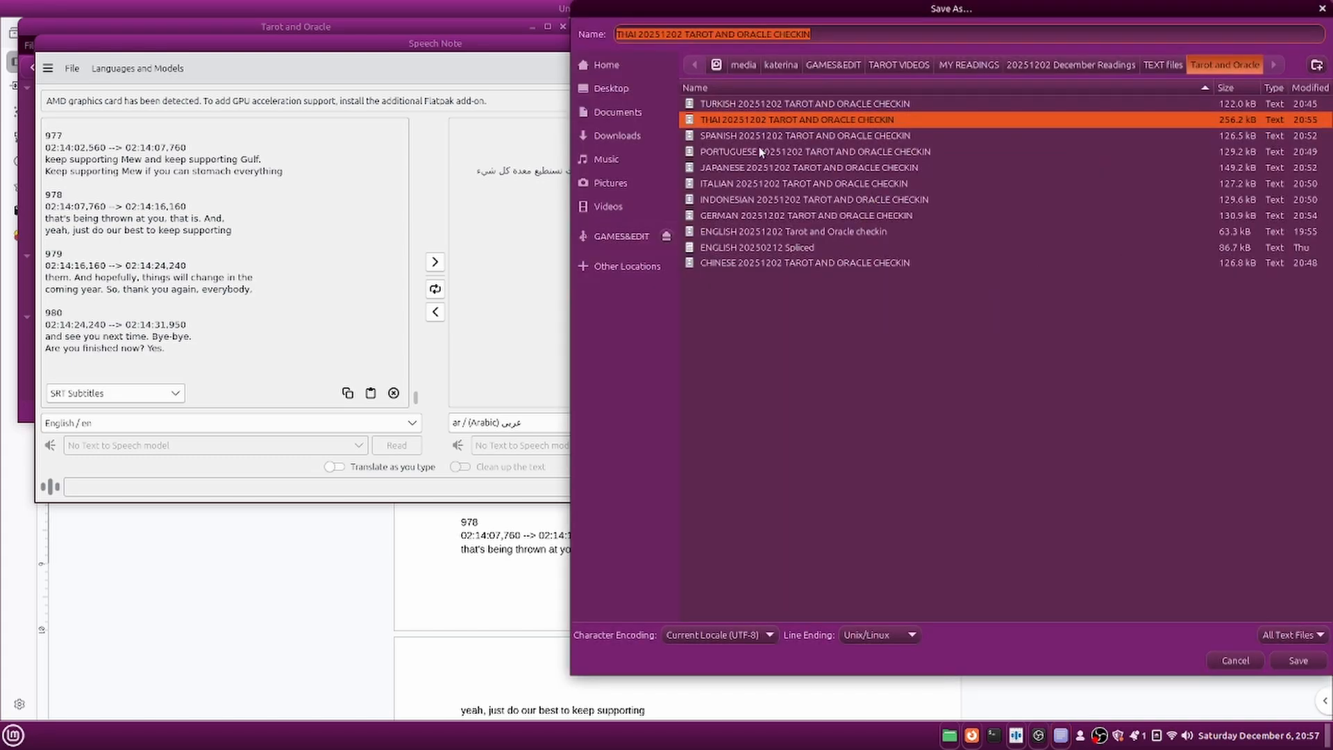
left_click(638, 34)
left_click_drag(636, 35, 599, 28)
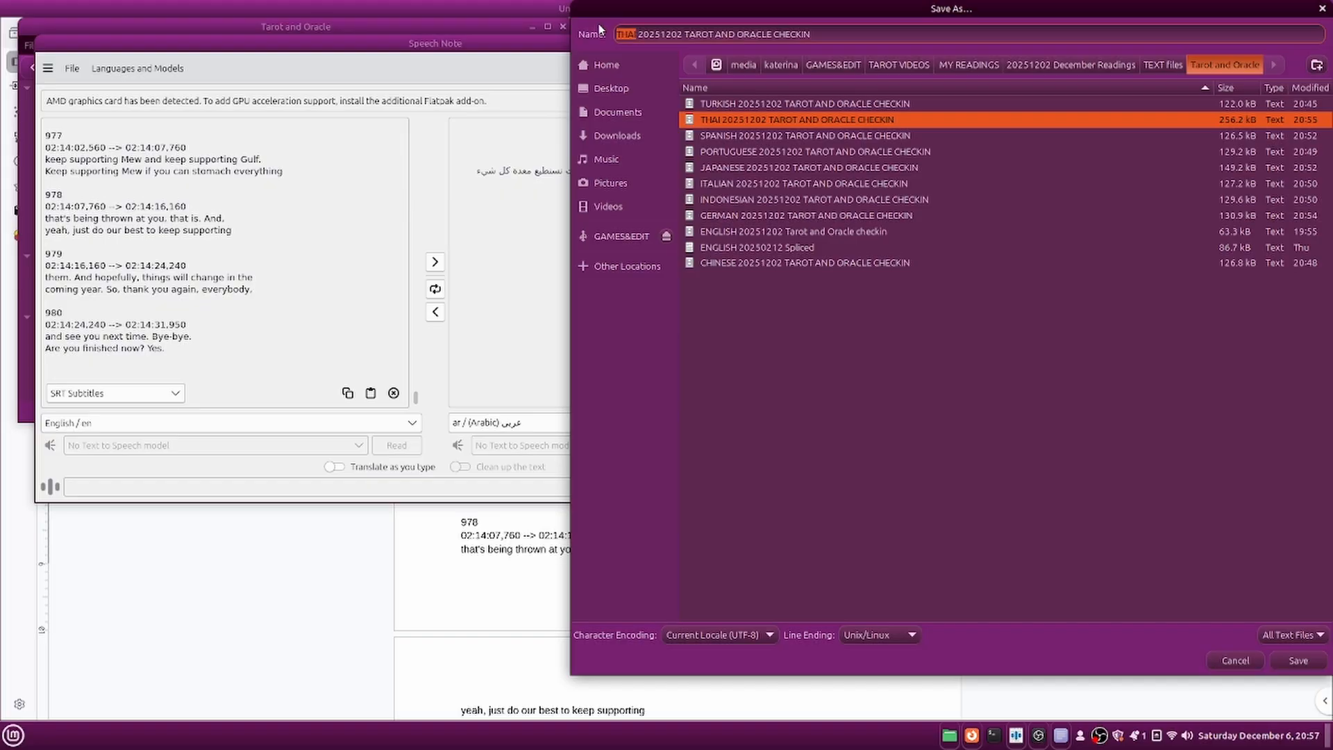
type("ARABIC")
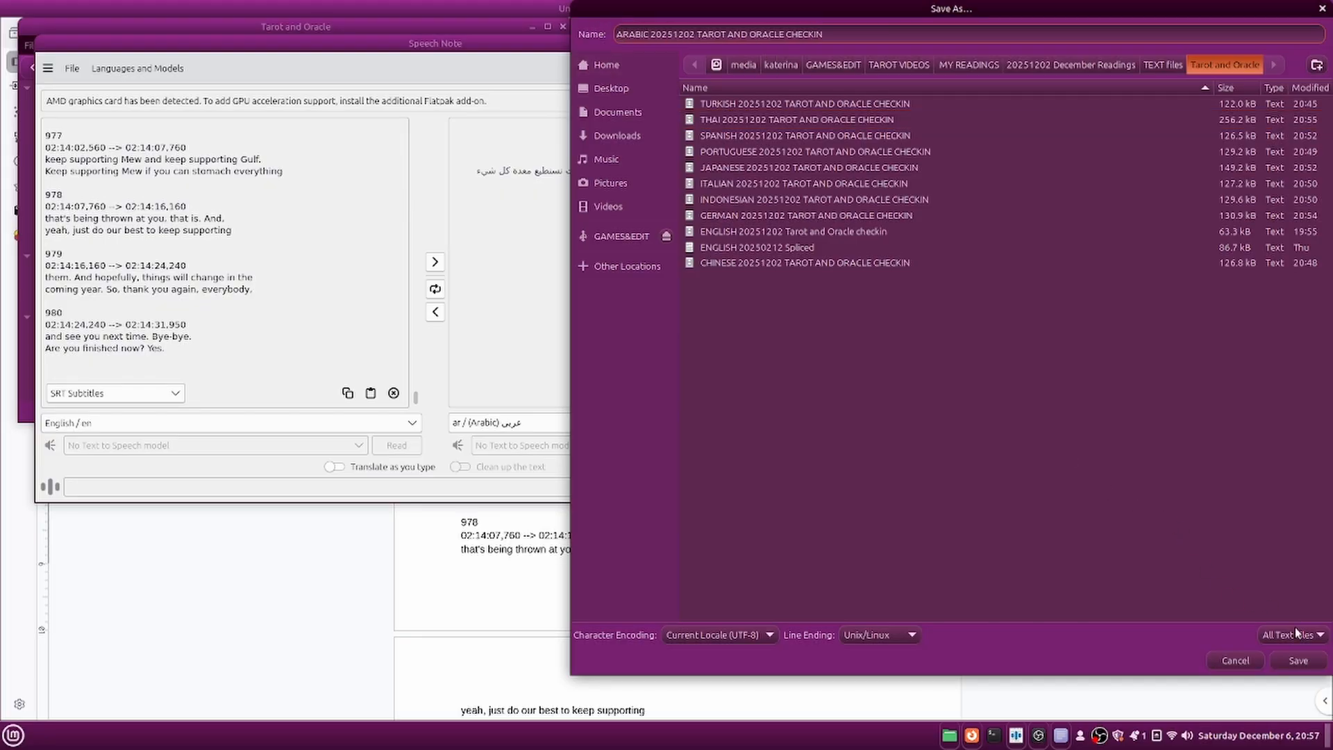
left_click(1292, 660)
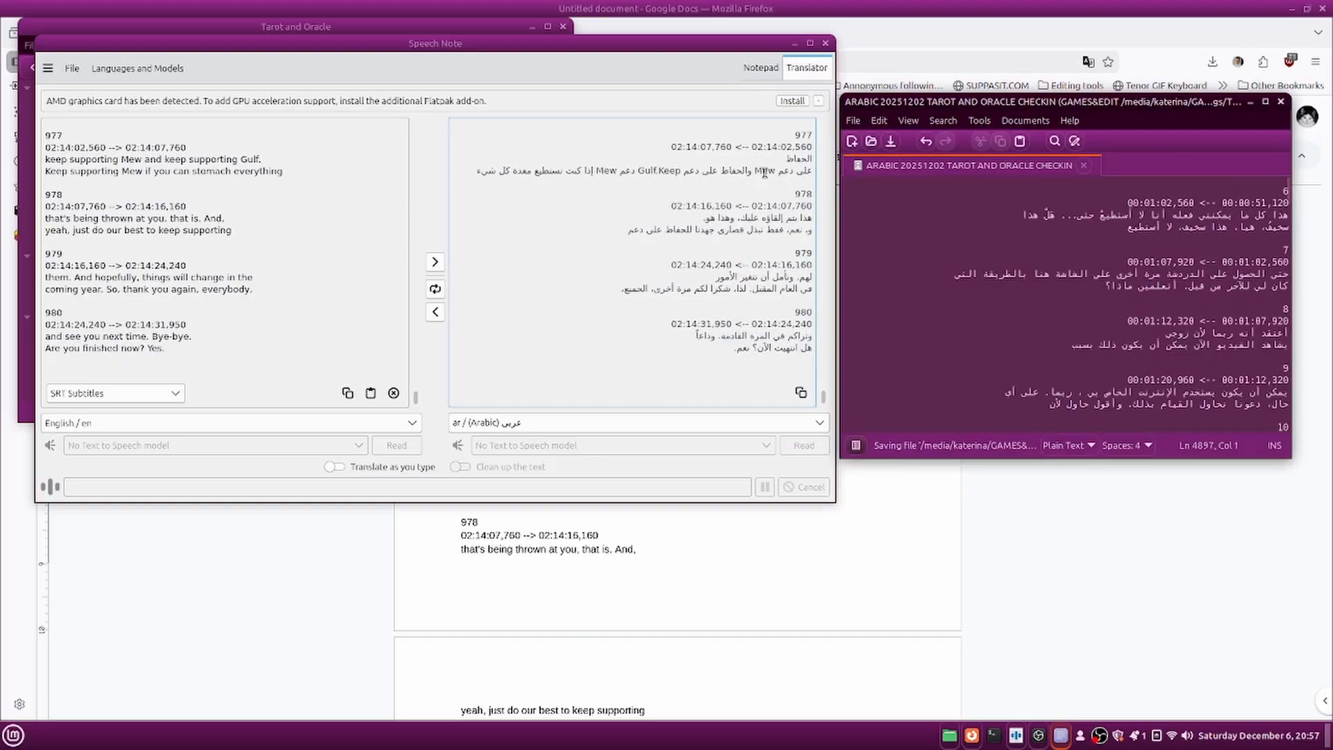
left_click(986, 225)
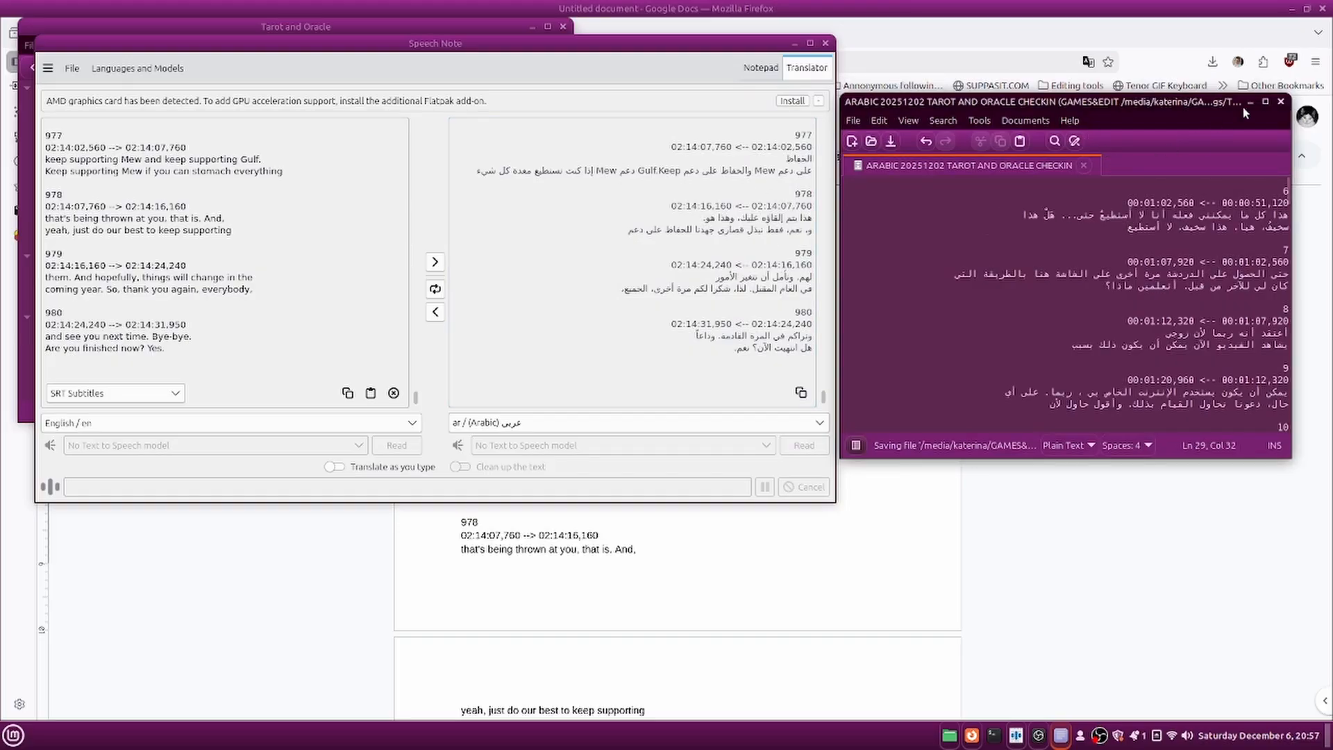
Close Text Editor, Speech Note and the untitled Google Docs document.
left_click(1282, 103)
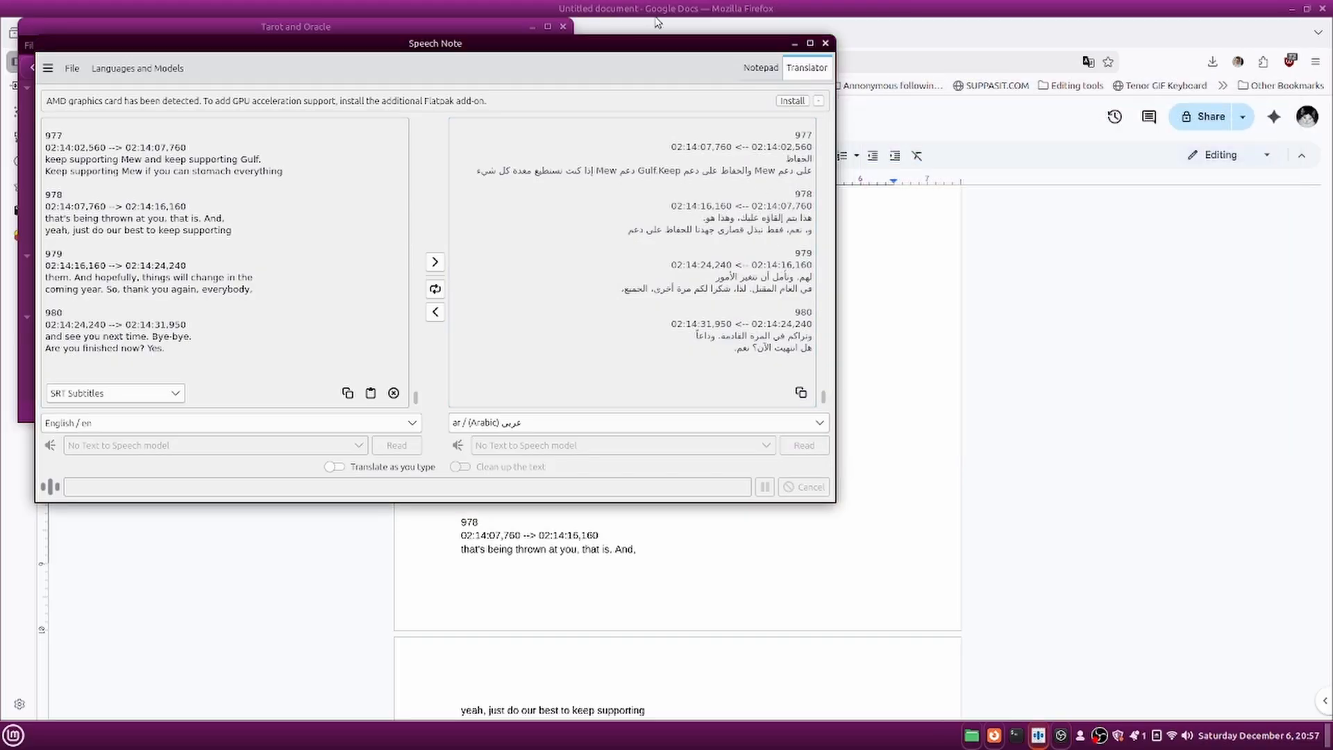
left_click(824, 44)
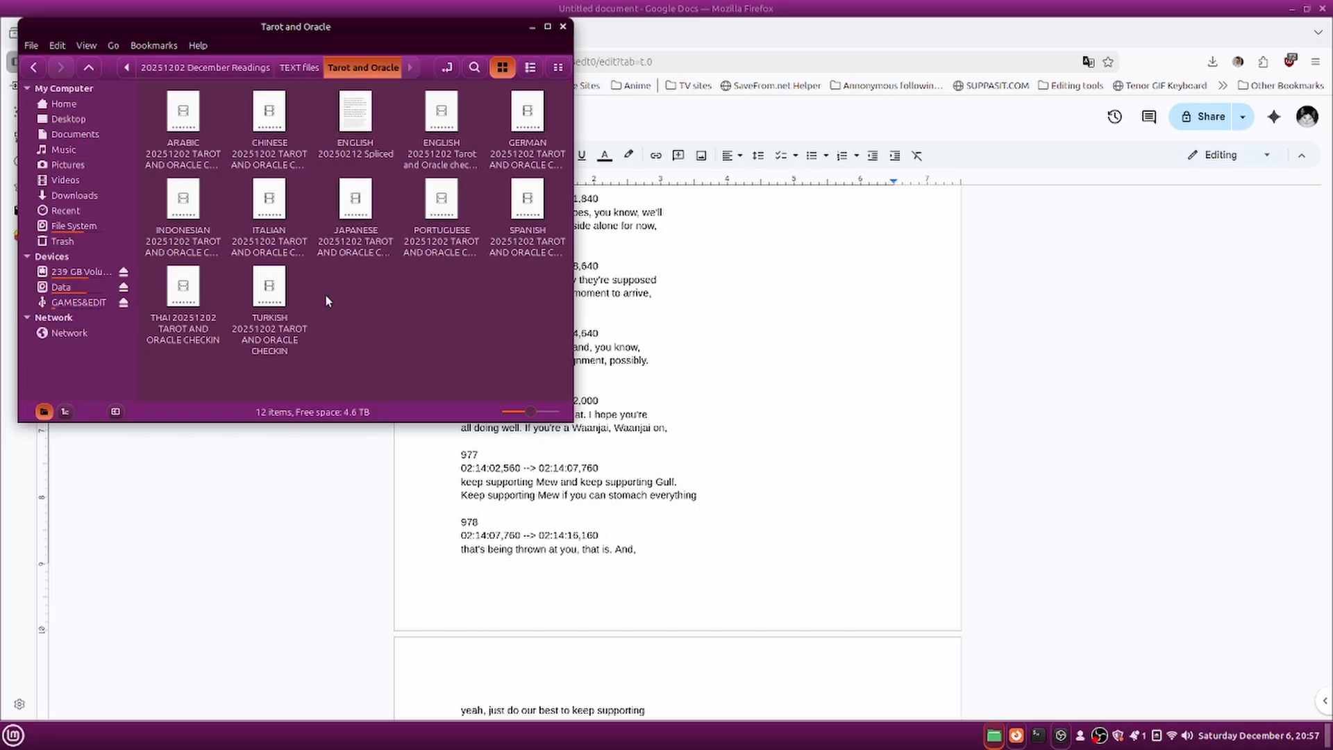
left_click(904, 386)
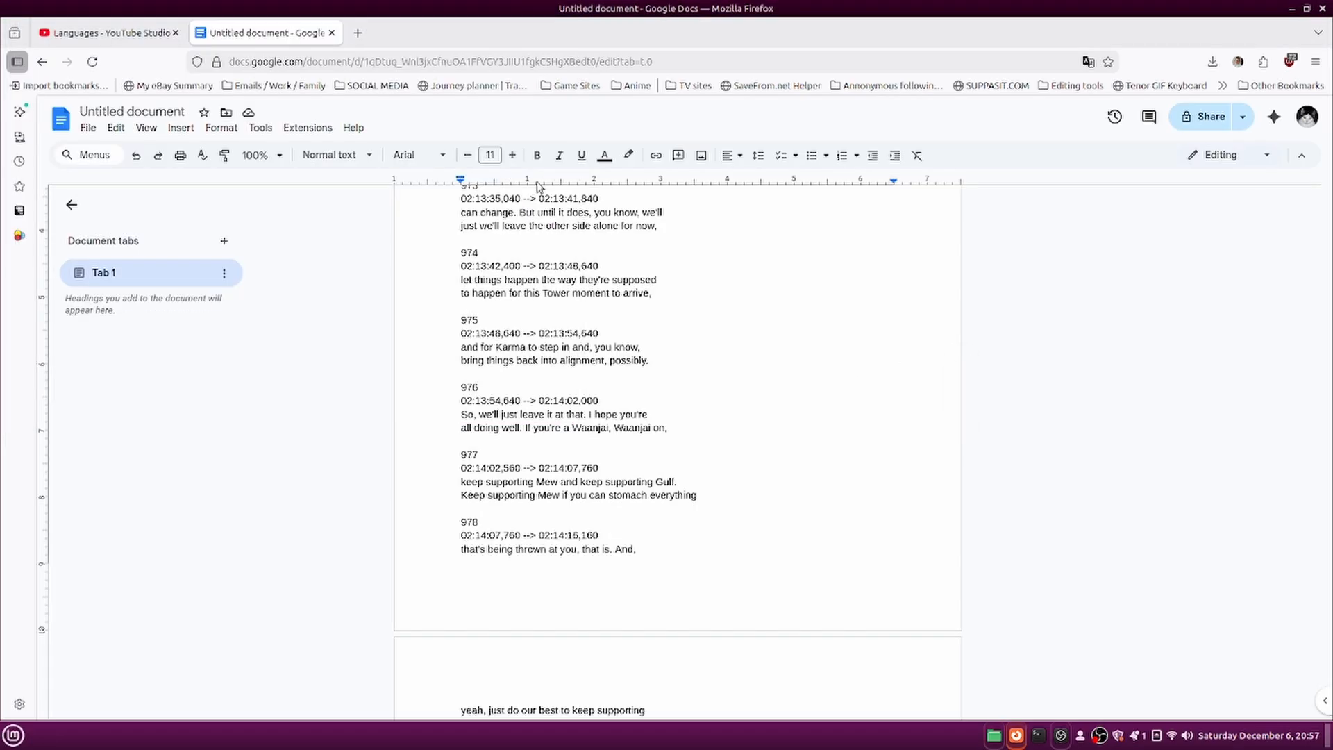
left_click(332, 33)
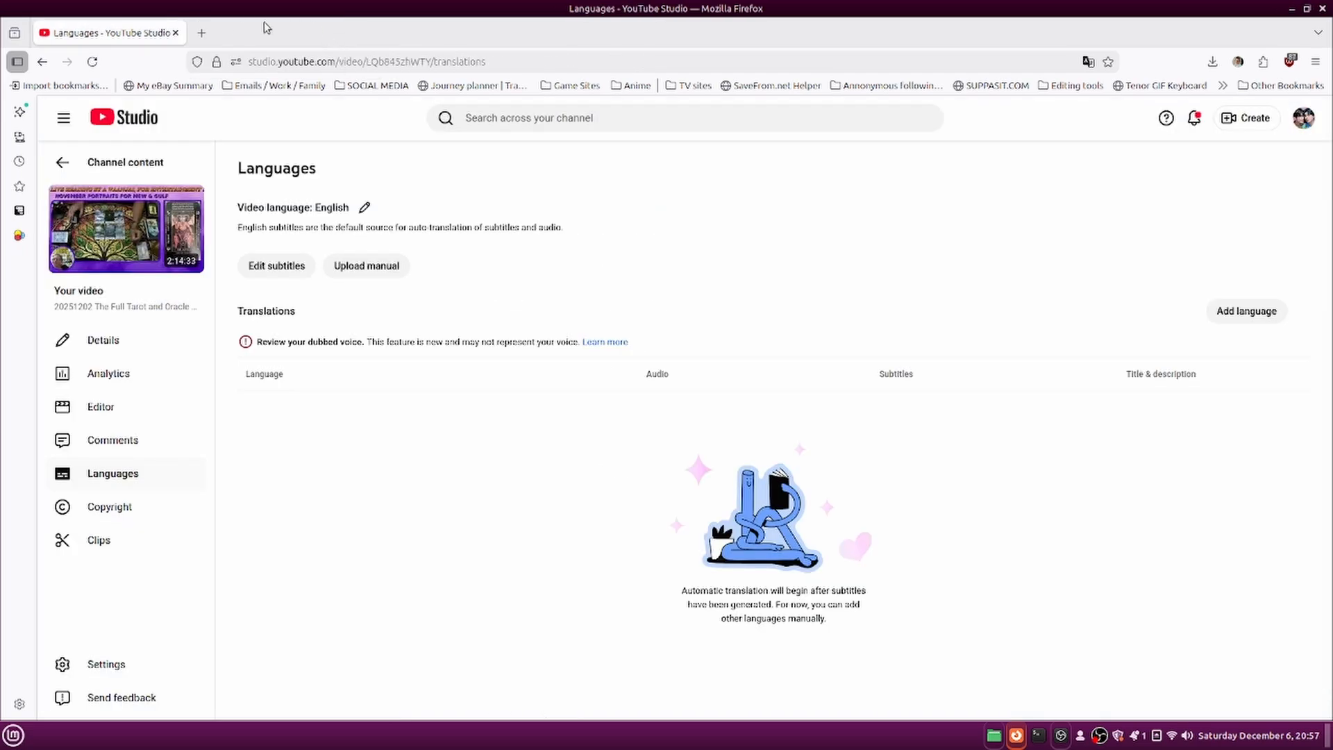
Open GoTranscript's bookmarked Subtitle Converter in a new Firefox tab.
left_click(203, 33)
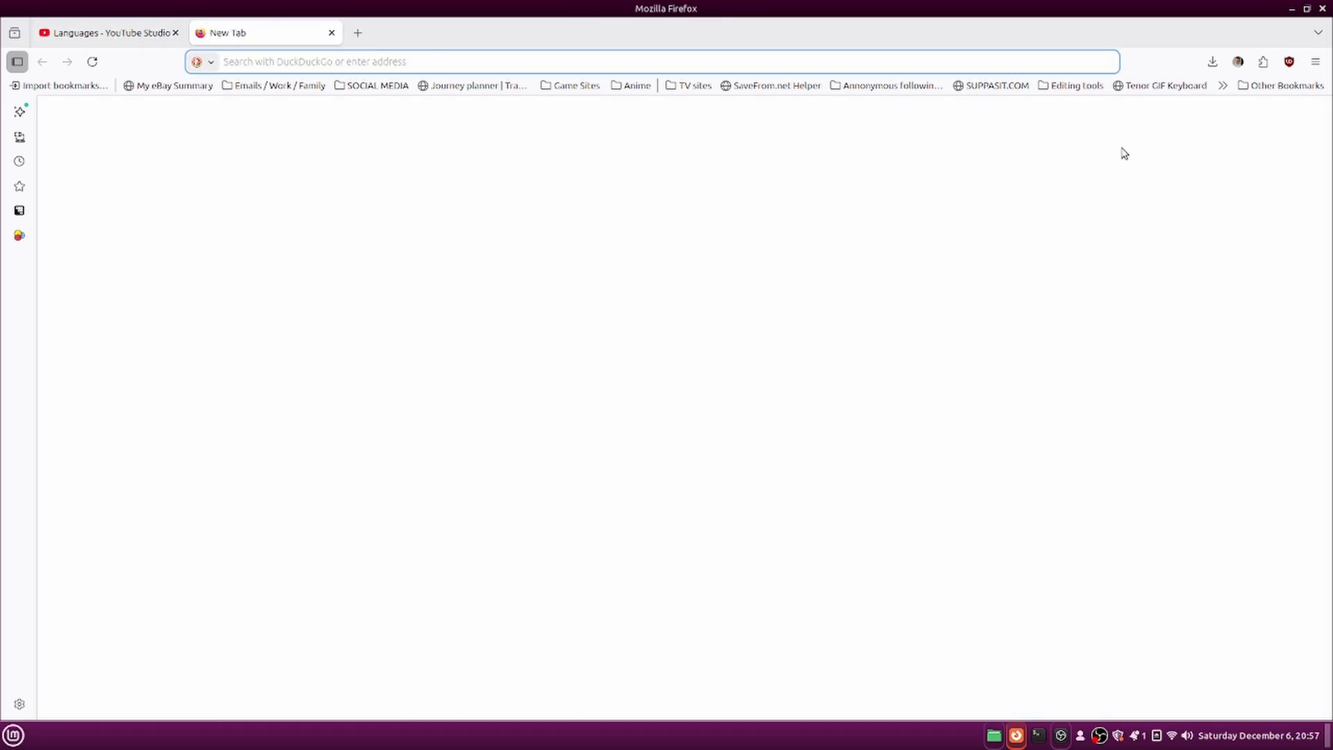
left_click(1077, 86)
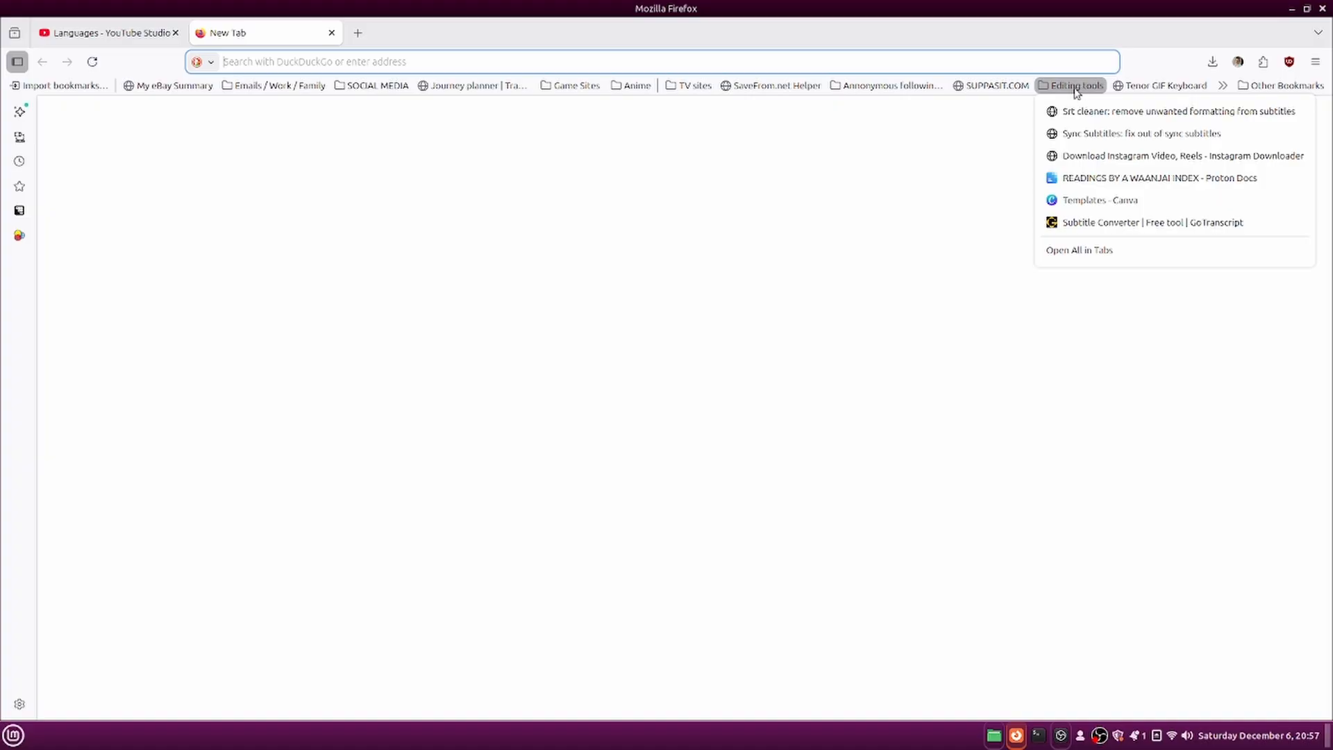
left_click(1101, 224)
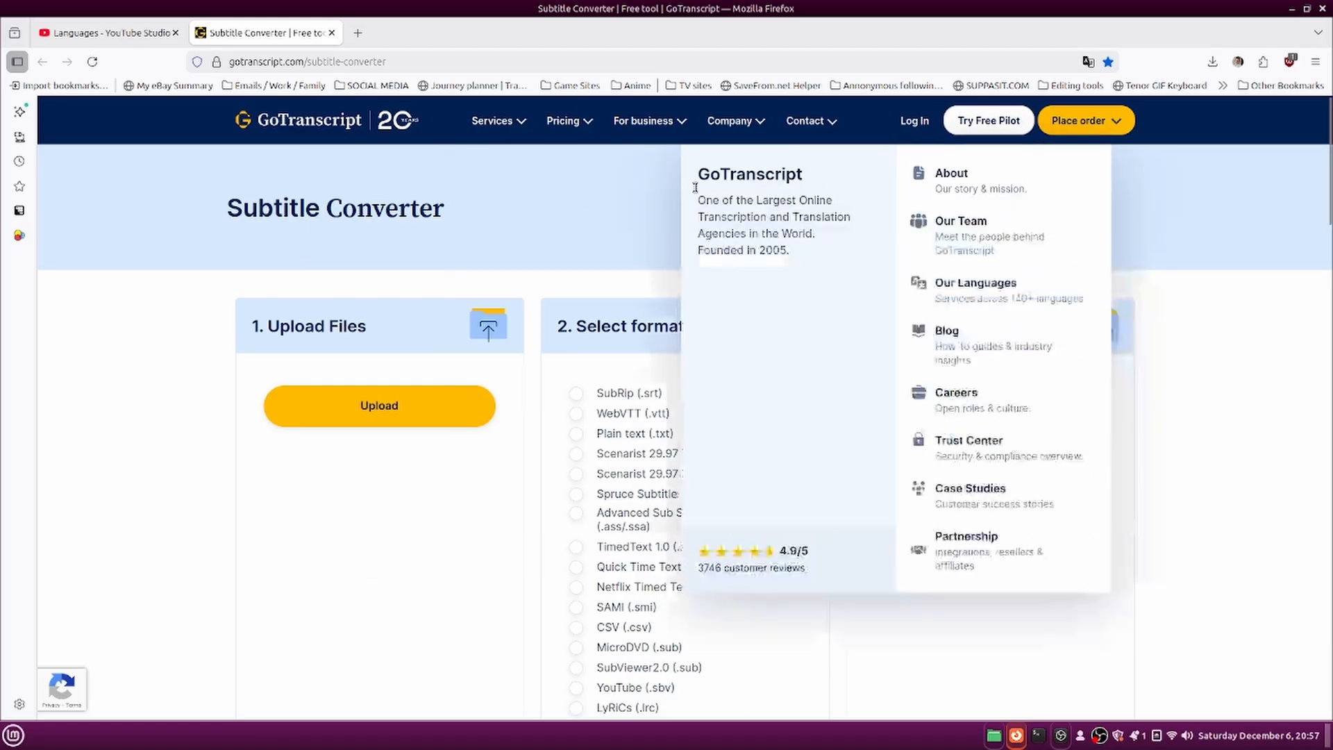
mouse_move(563, 131)
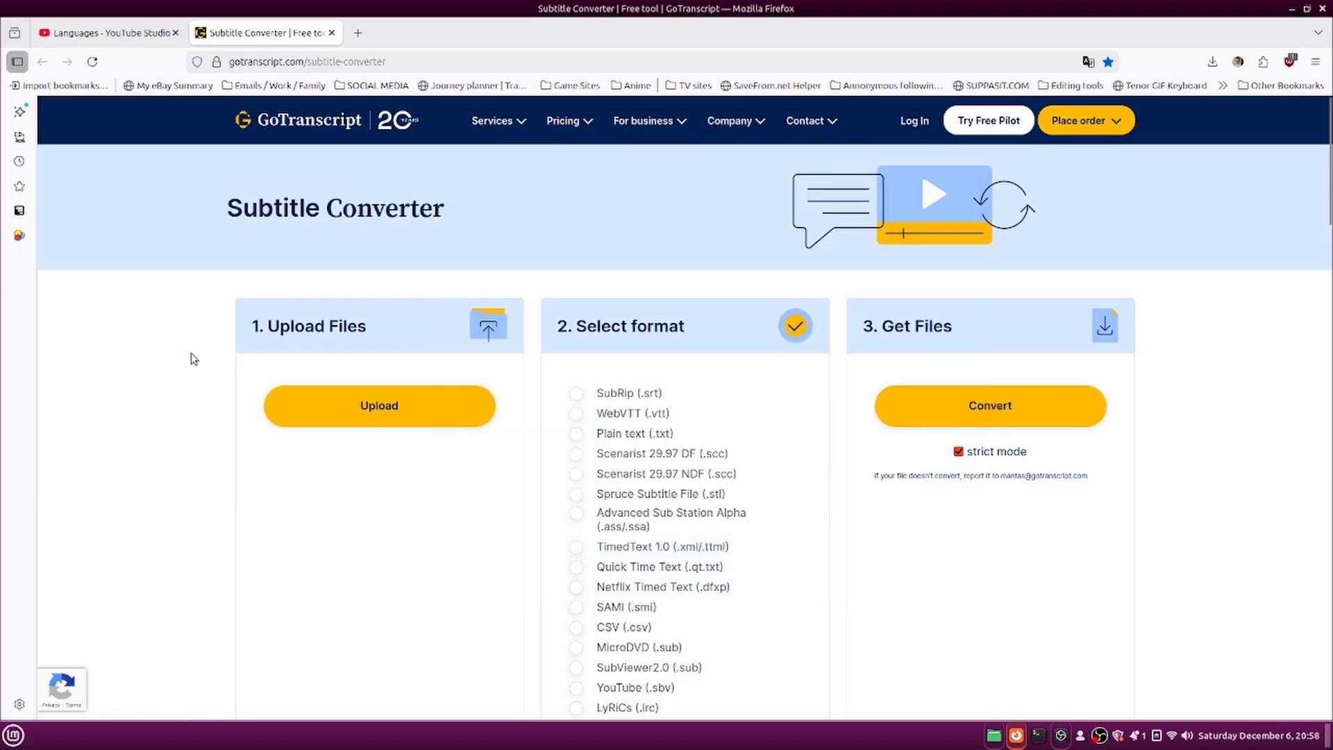
Upload the TURKISH 20251202 TAROT AND ORACLE CHECKIN file and convert it to SubRip (.srt) format.
left_click(411, 408)
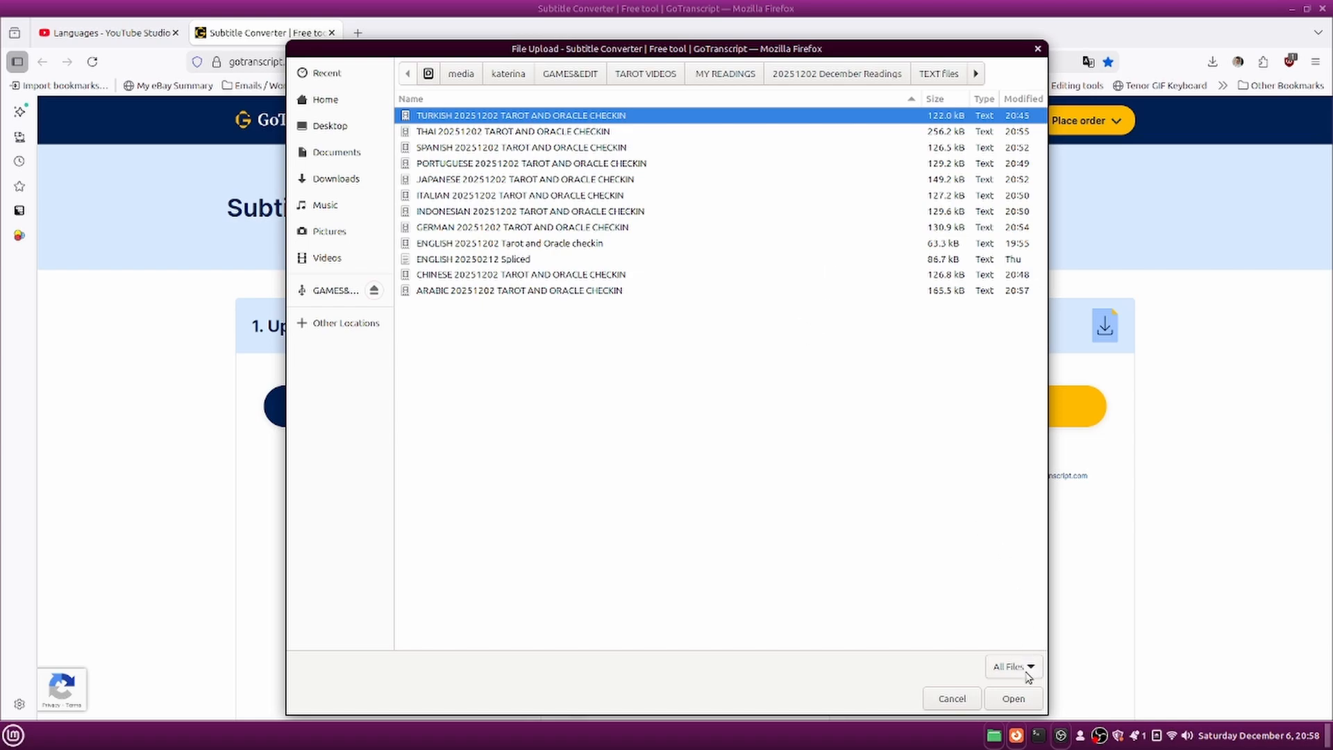
left_click(1013, 698)
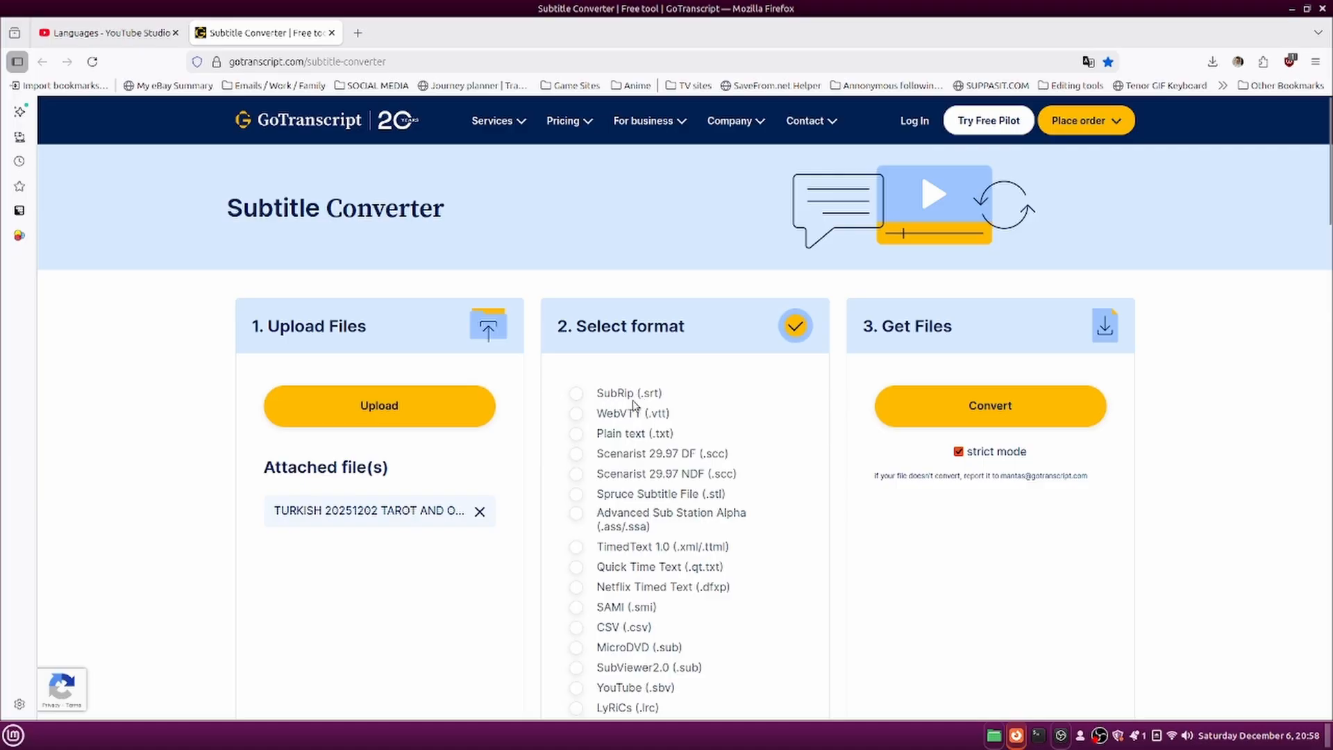
left_click(578, 395)
left_click(993, 423)
left_click(984, 409)
left_click(1014, 413)
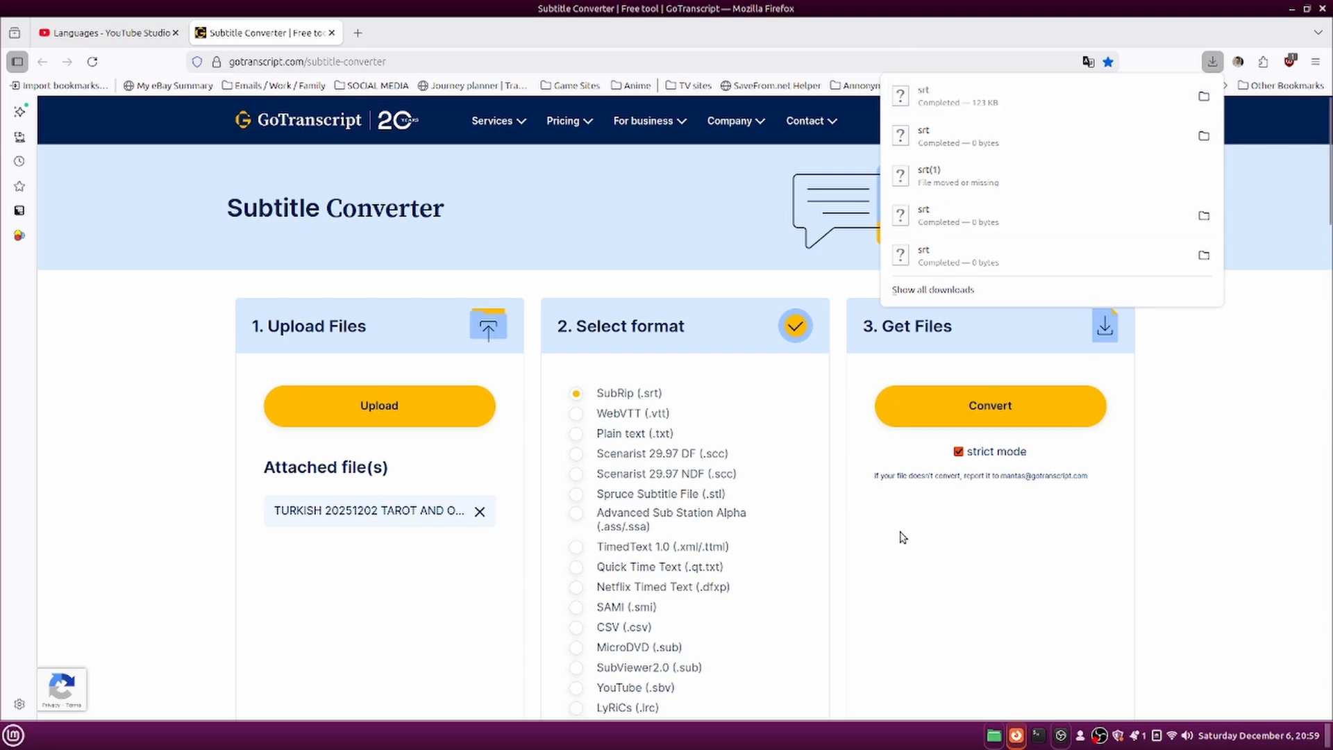
In the Downloads folder, rename the converted srt file as TURKISH 20251202 TAROT AND ORACLE CHECKIN.
left_click(990, 736)
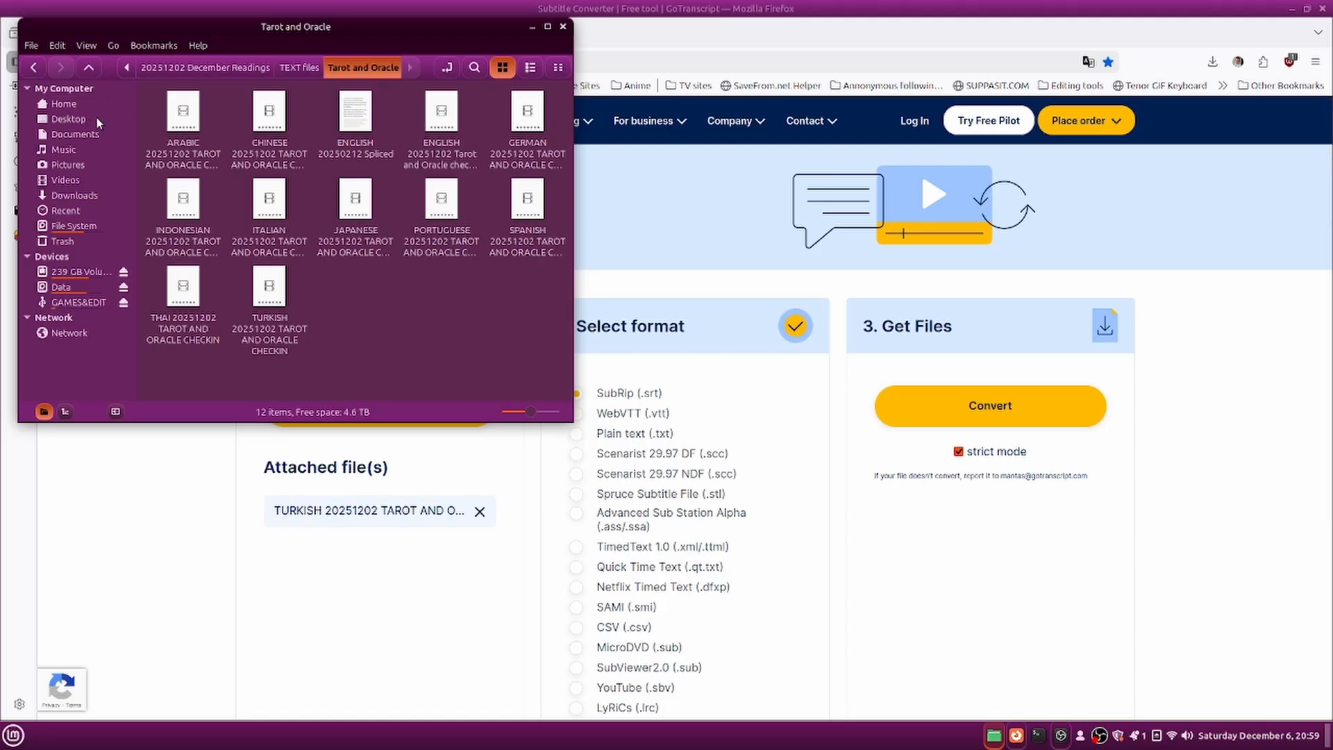
left_click(73, 196)
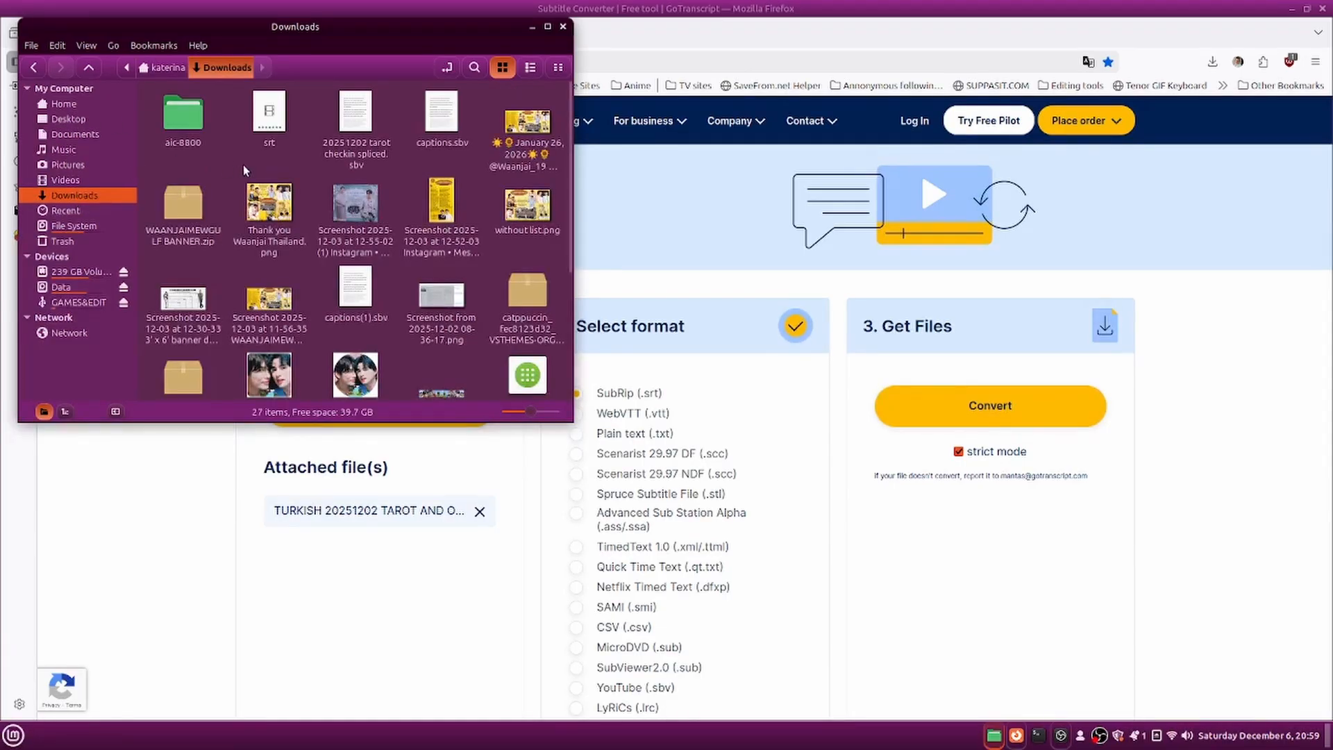
right_click(271, 134)
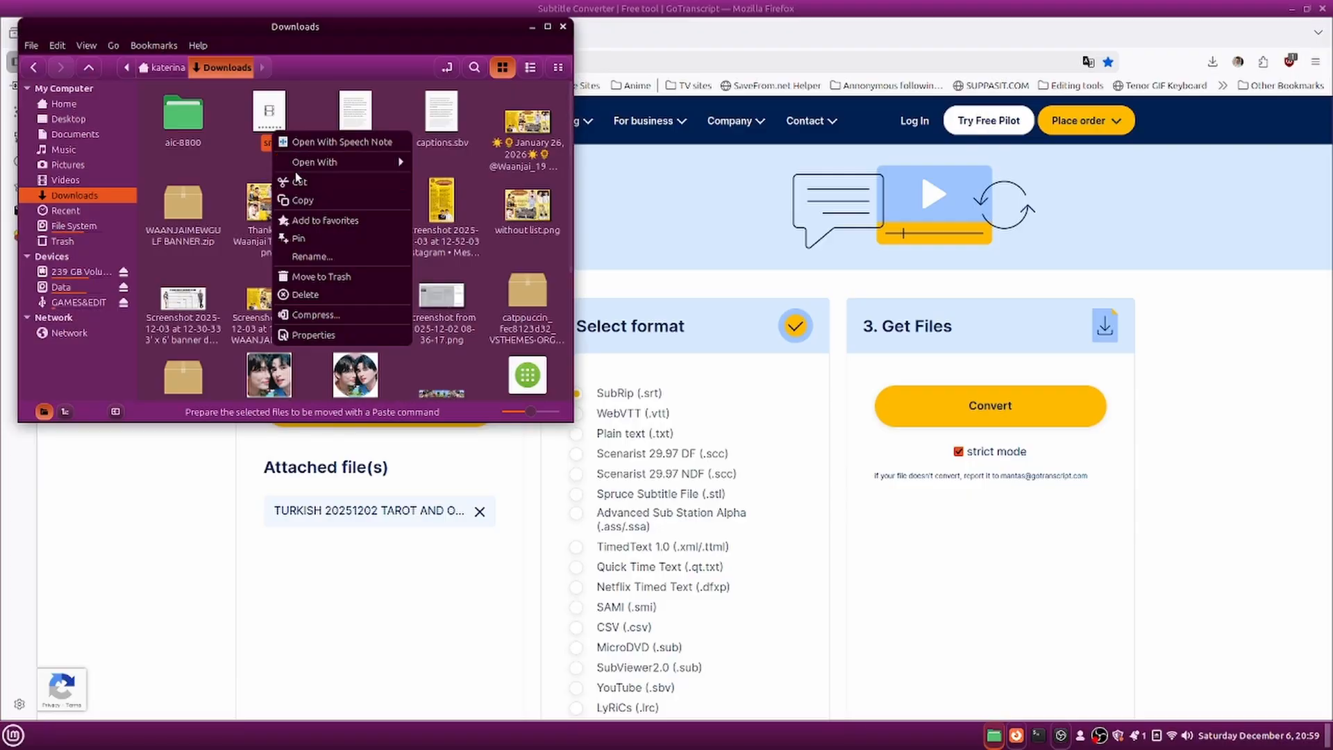
left_click(294, 259)
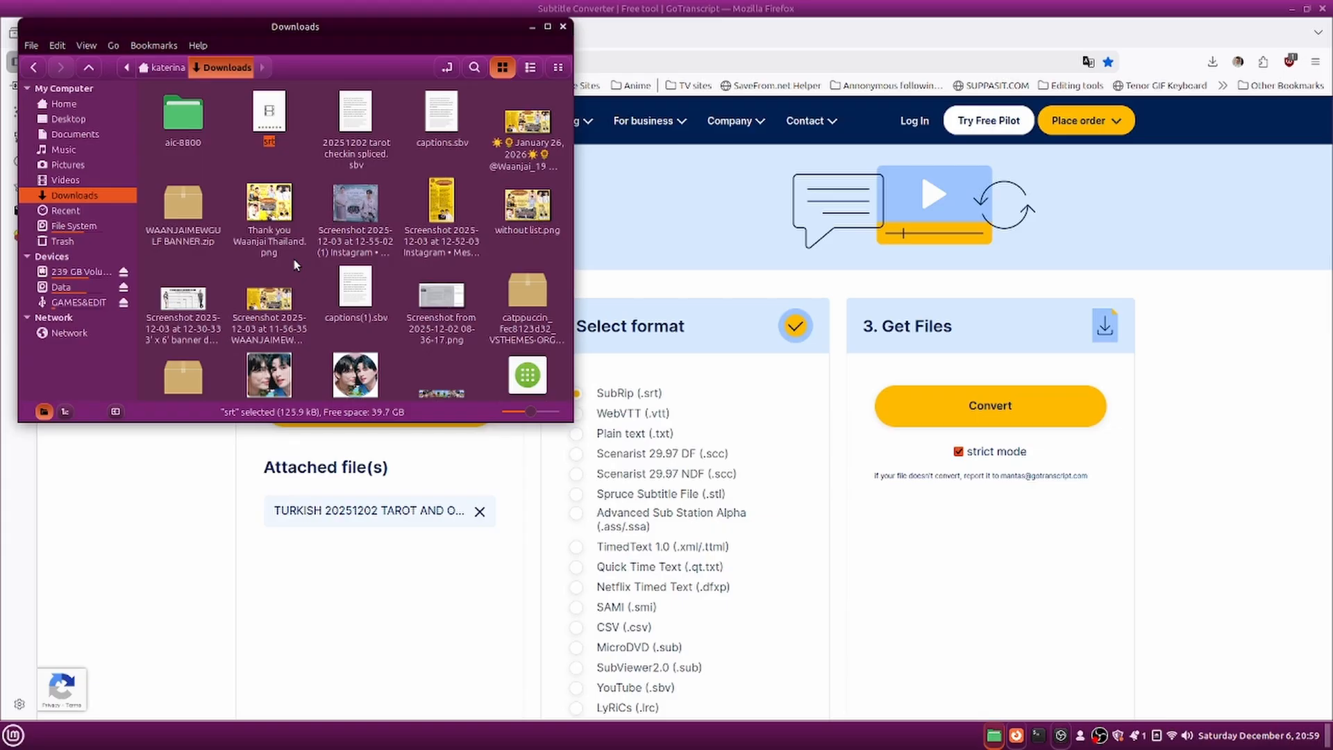
type("TURKISH")
type("20251202 TAROT AND ORACLE")
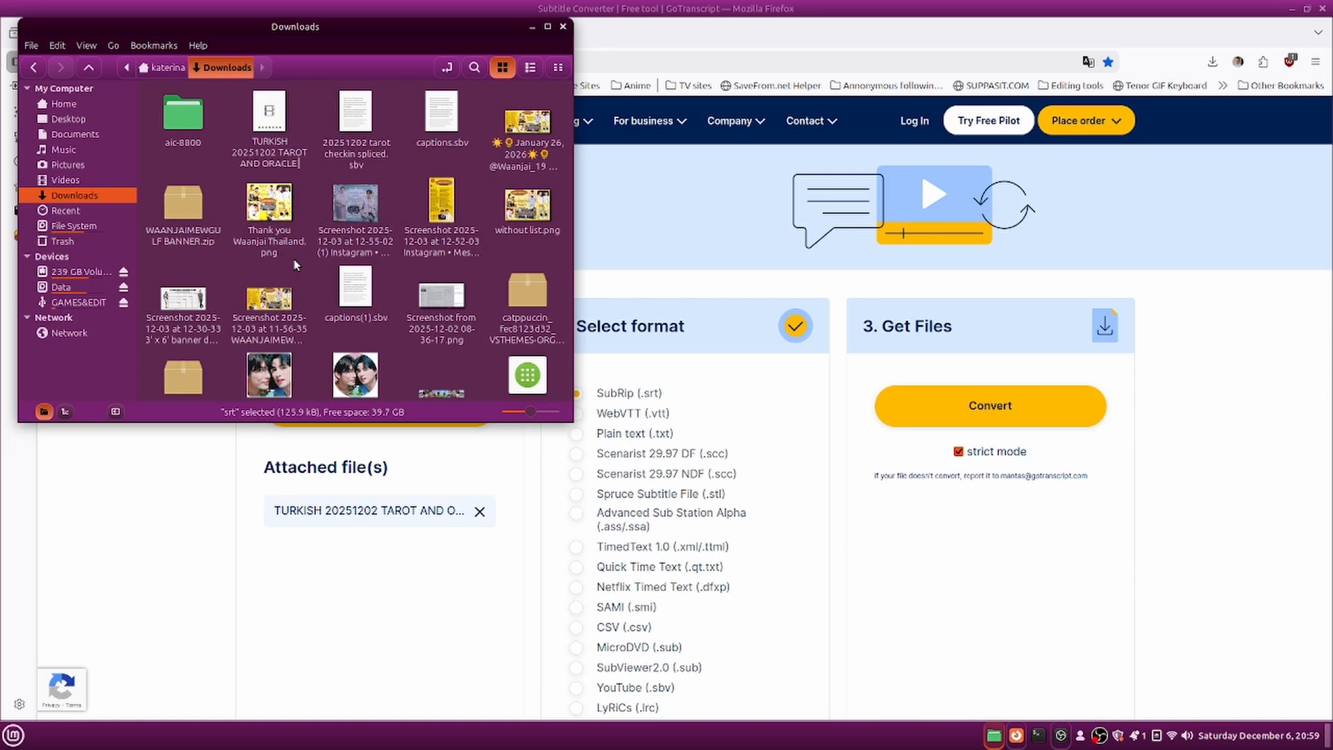
type("CHECKIN")
left_click(229, 168)
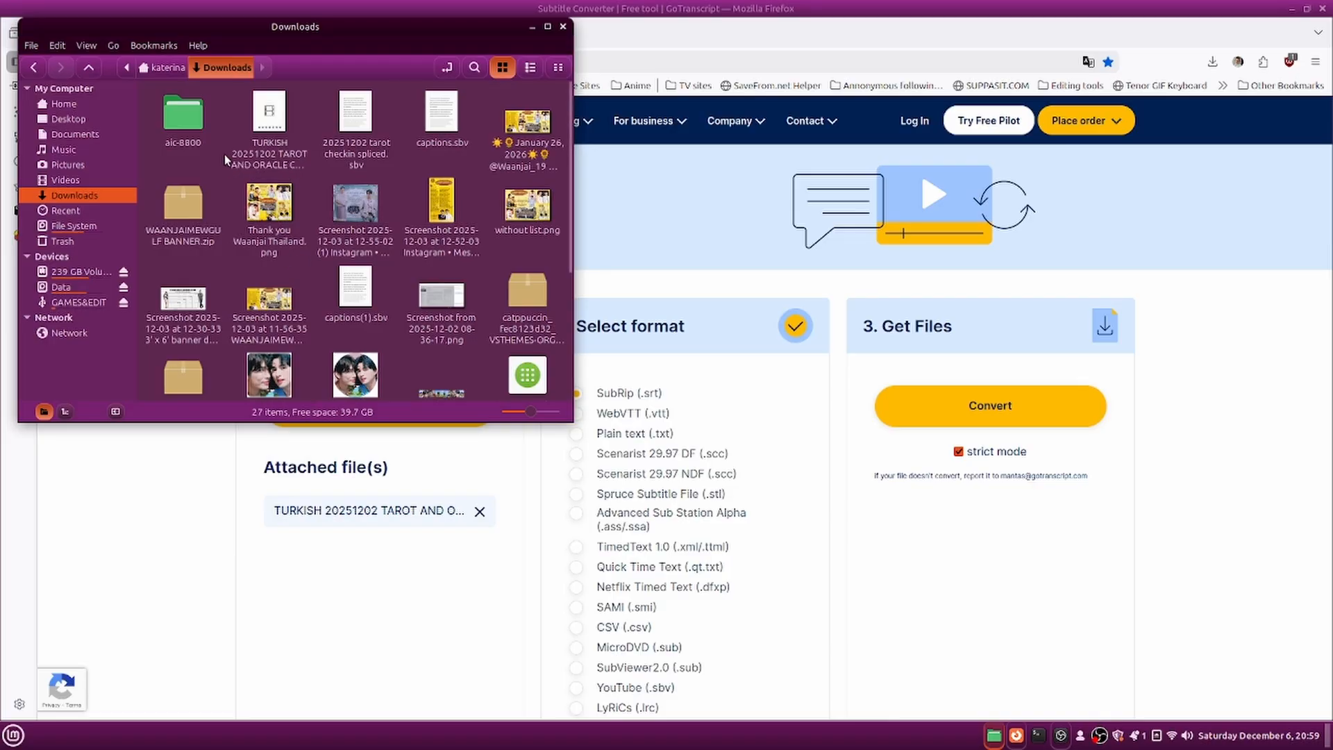
Return to the Subtitle Converter and convert the THAI 20251202 TAROT AND ORACLE CHECKIN file to SubRip (.srt) format.
left_click(625, 229)
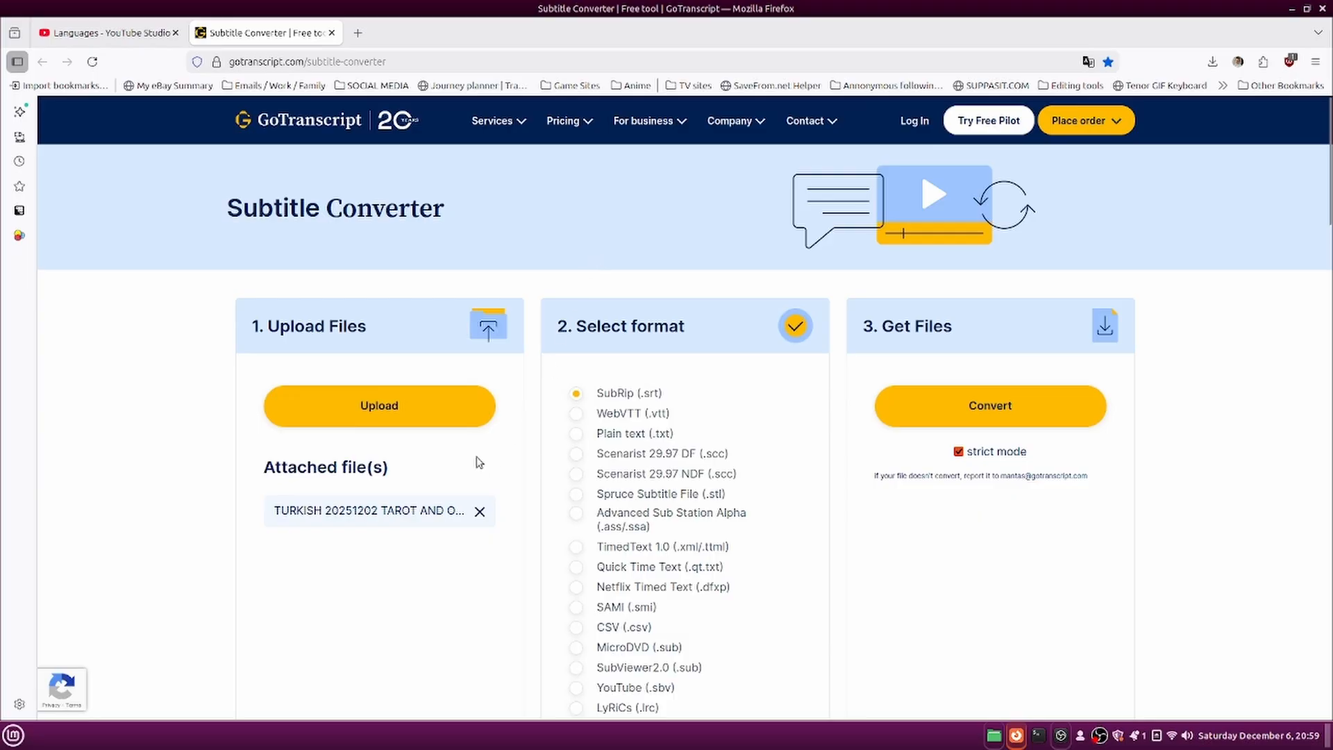
left_click(407, 409)
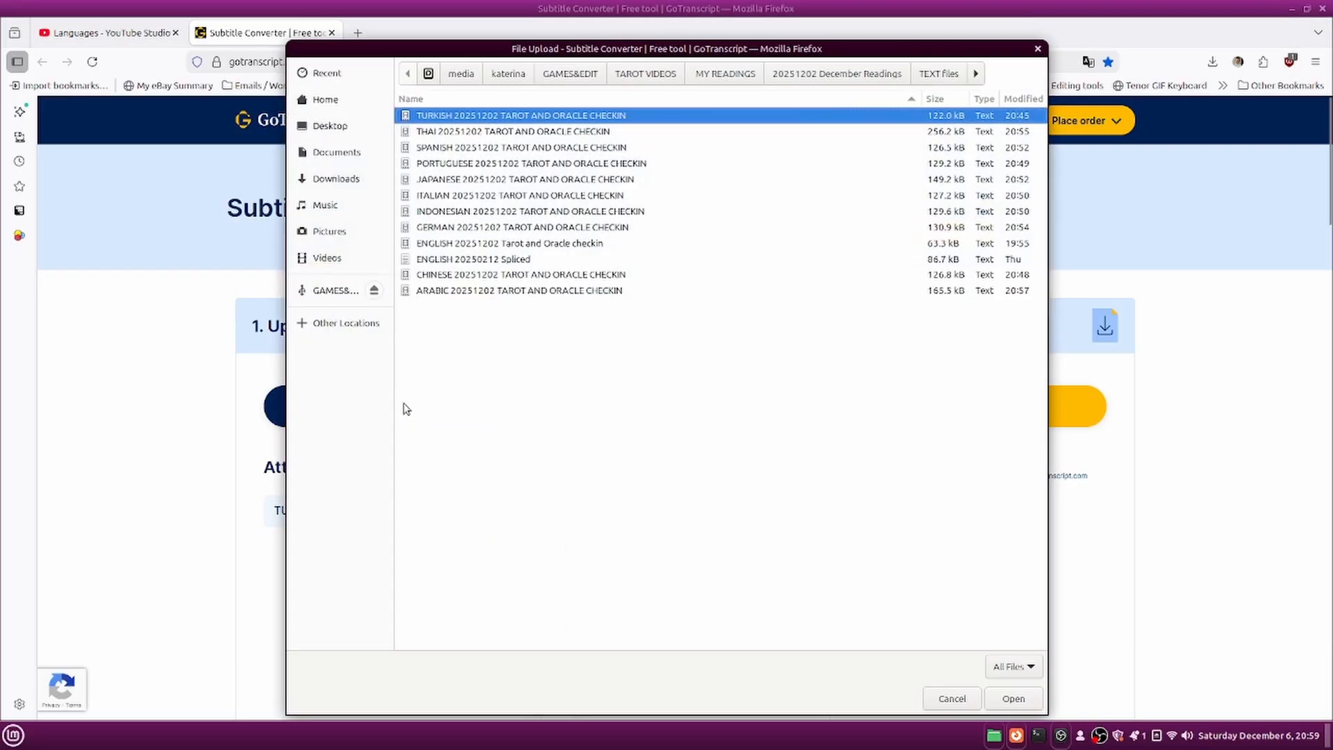
left_click(447, 137)
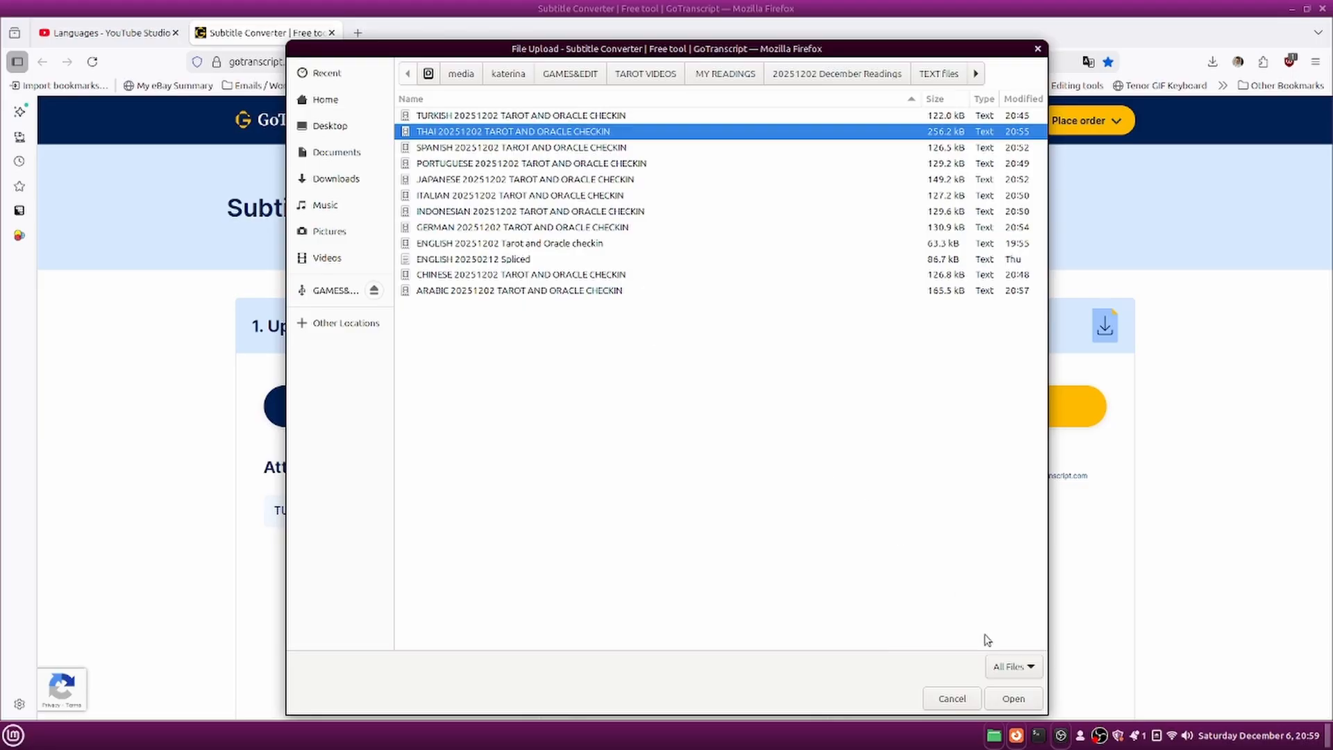
left_click(1013, 698)
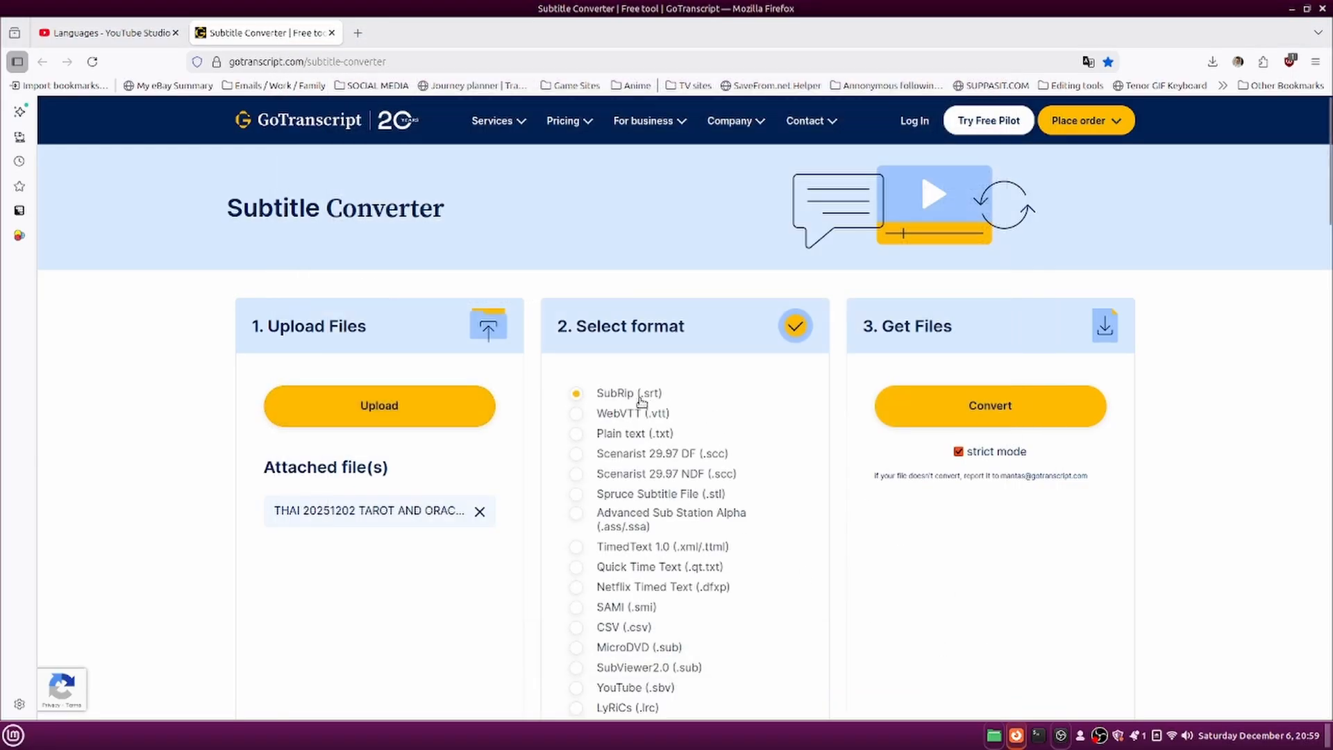
left_click(990, 410)
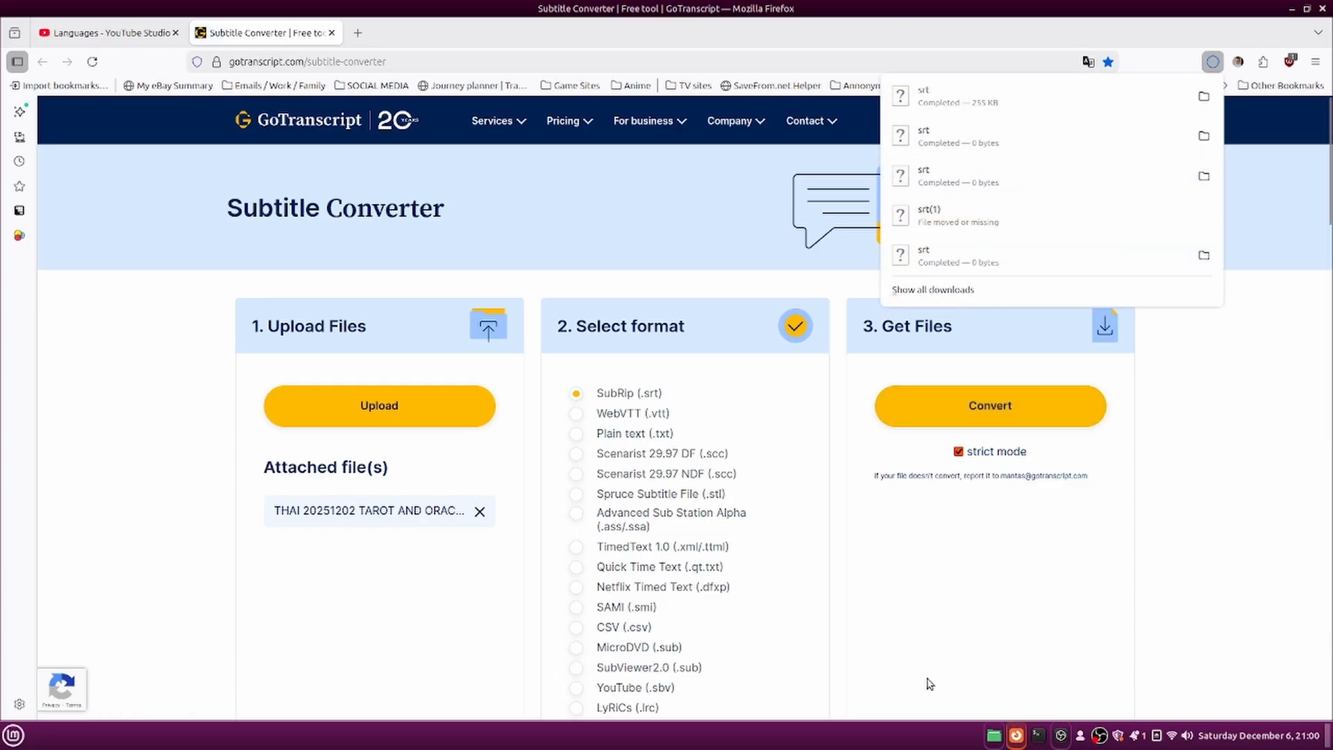
Rename the new srt file in Downloads as THAI 20251202 TAROT AND ORACLE CHECKIN and minimize the file manager.
left_click(996, 736)
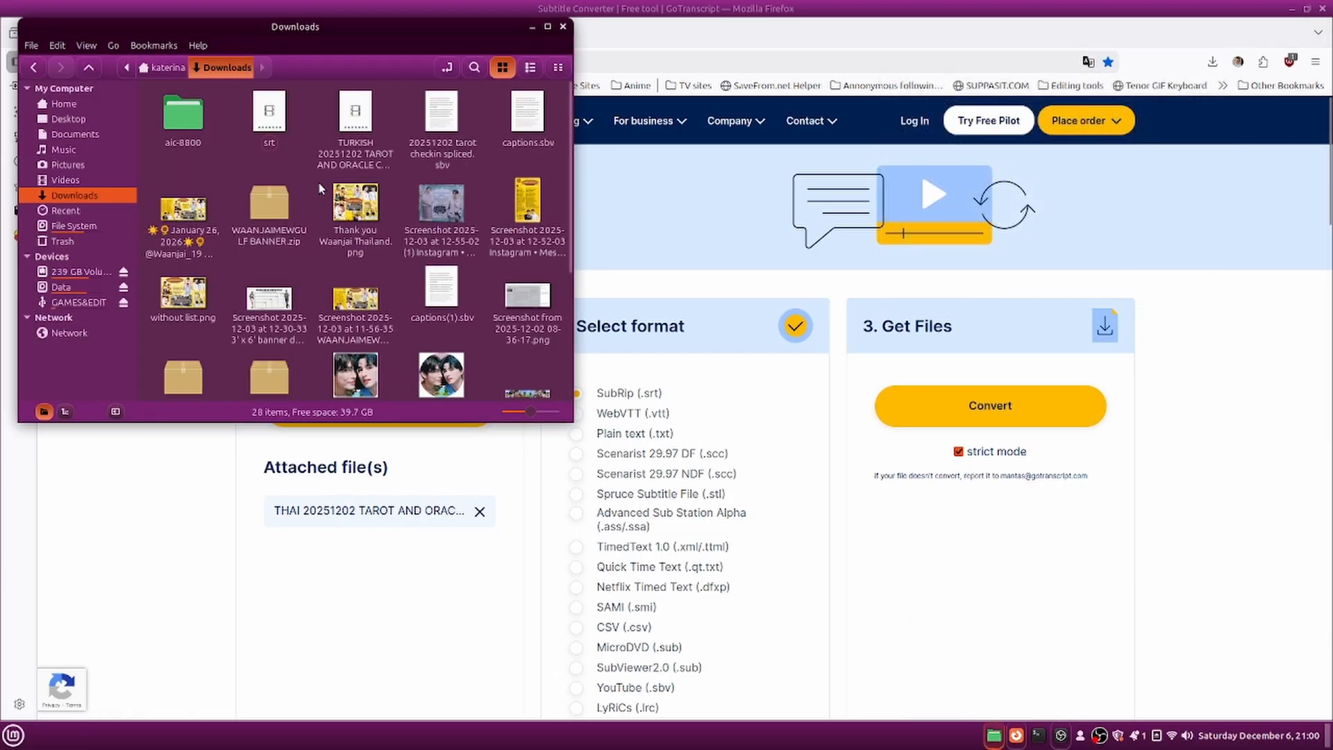
right_click(265, 125)
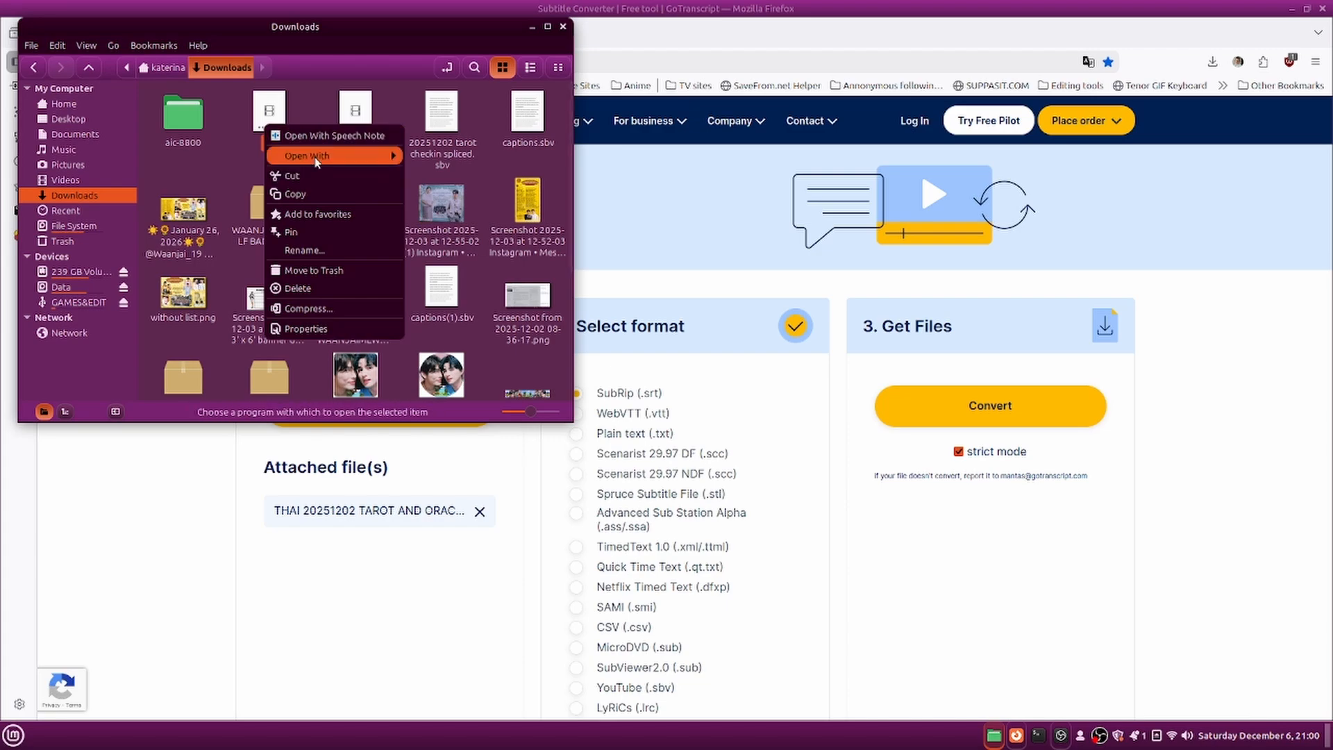
mouse_move(316, 161)
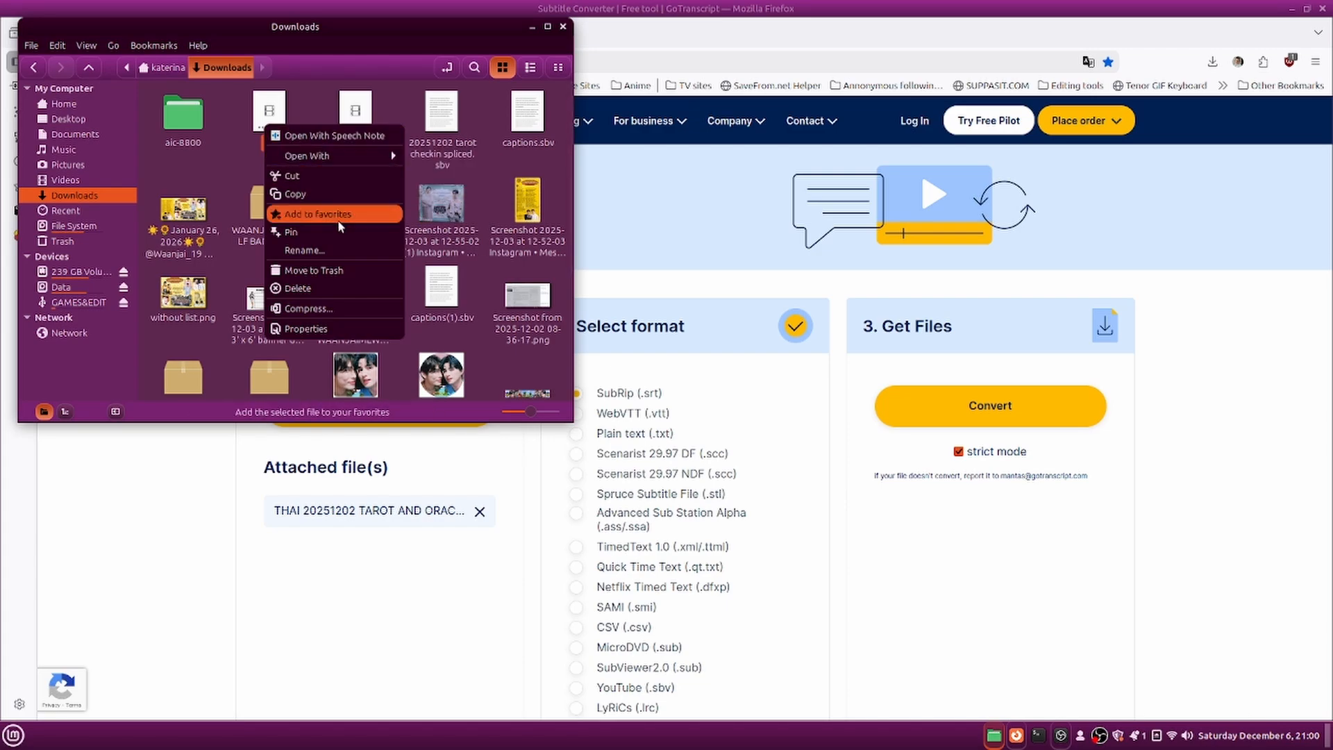
left_click(314, 252)
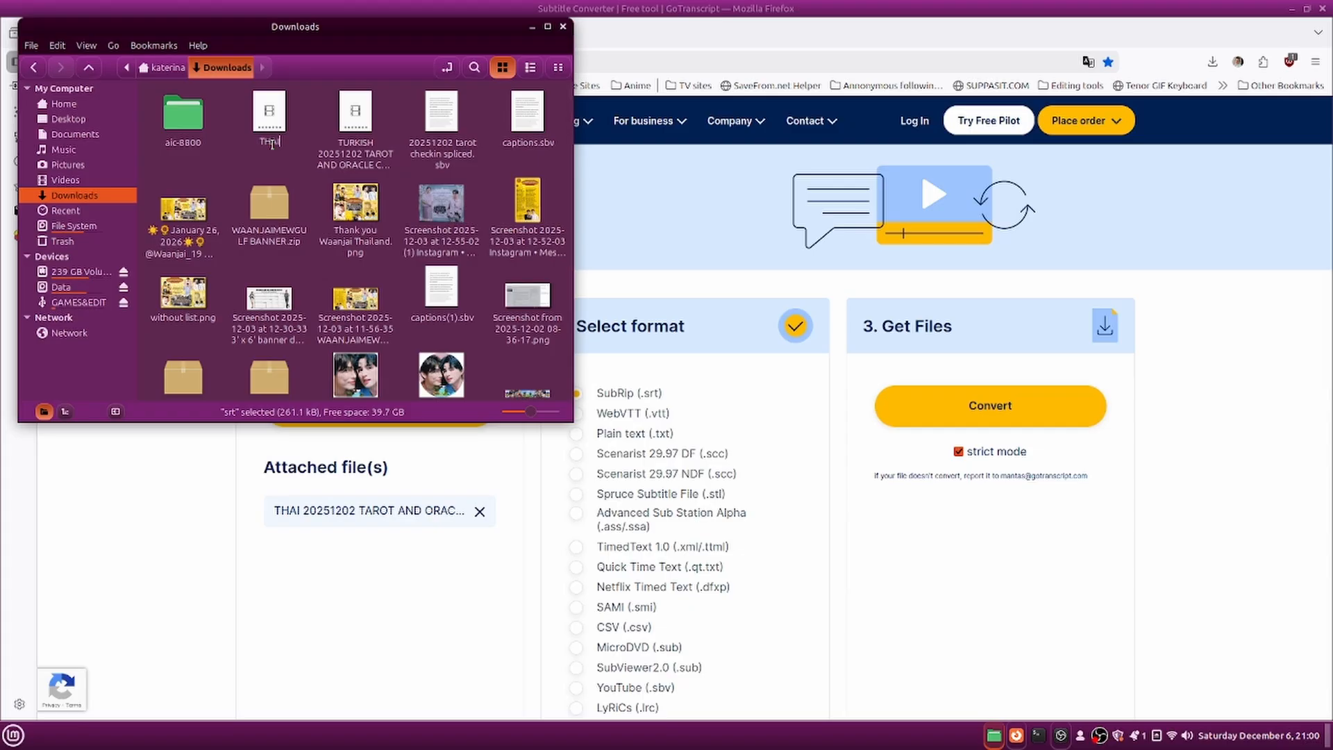
type("THAI 20251202 TAROT AND ORACLE CHECKIN")
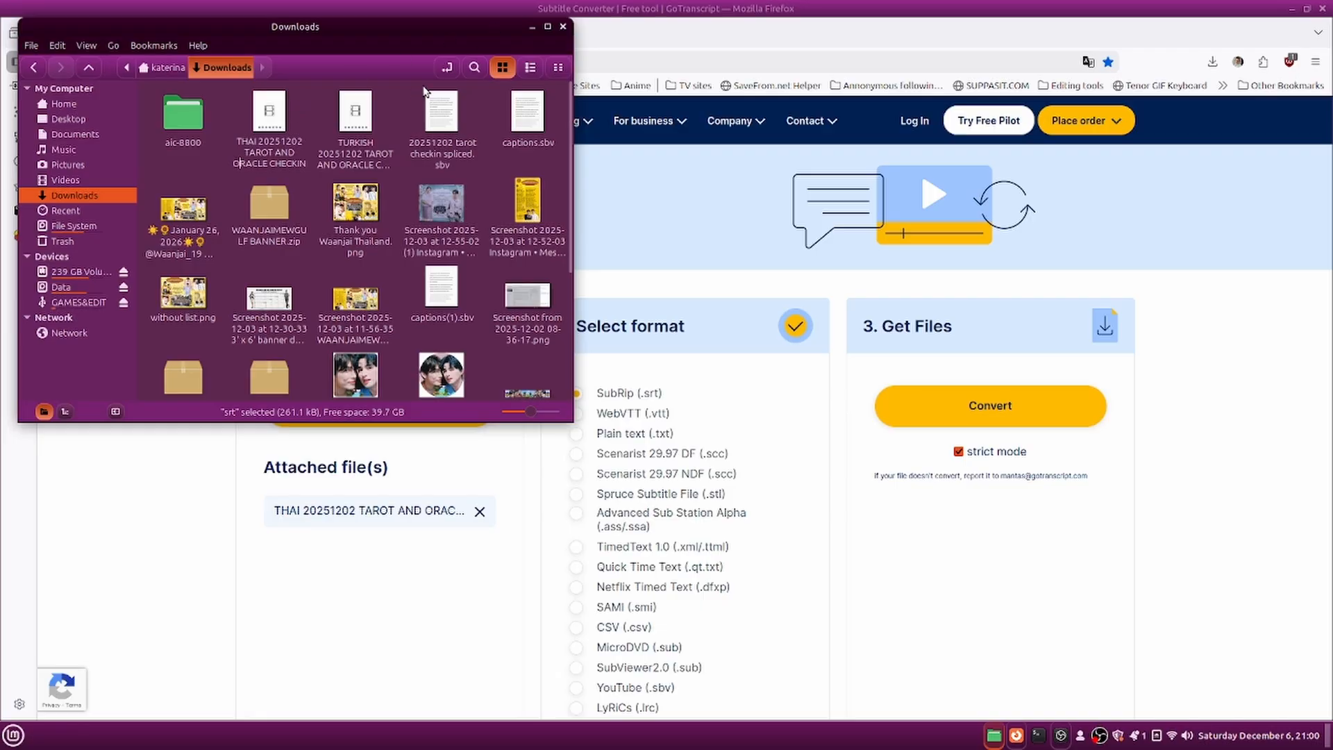
left_click(190, 174)
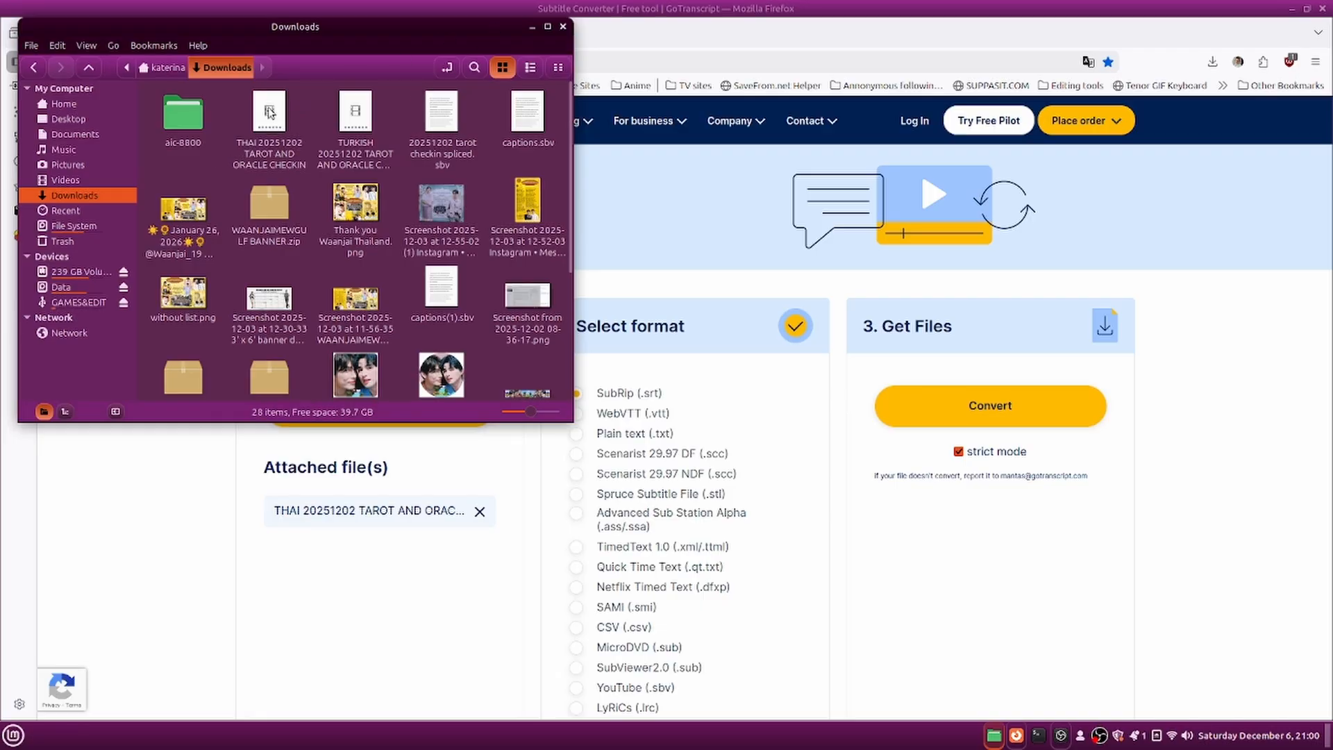
left_click(533, 28)
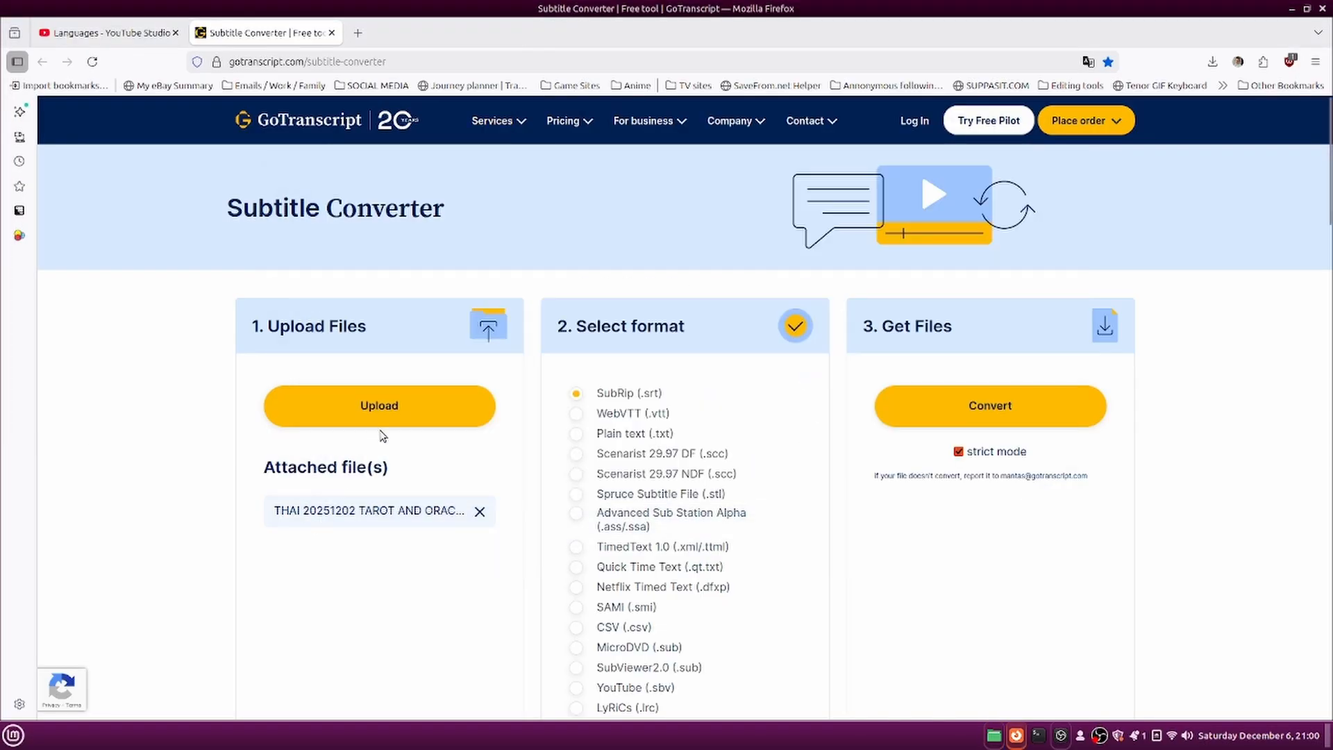
Upload the SPANISH 20251202 TAROT AND ORACLE CHECKIN file and convert it to SubRip (.srt) format.
left_click(386, 417)
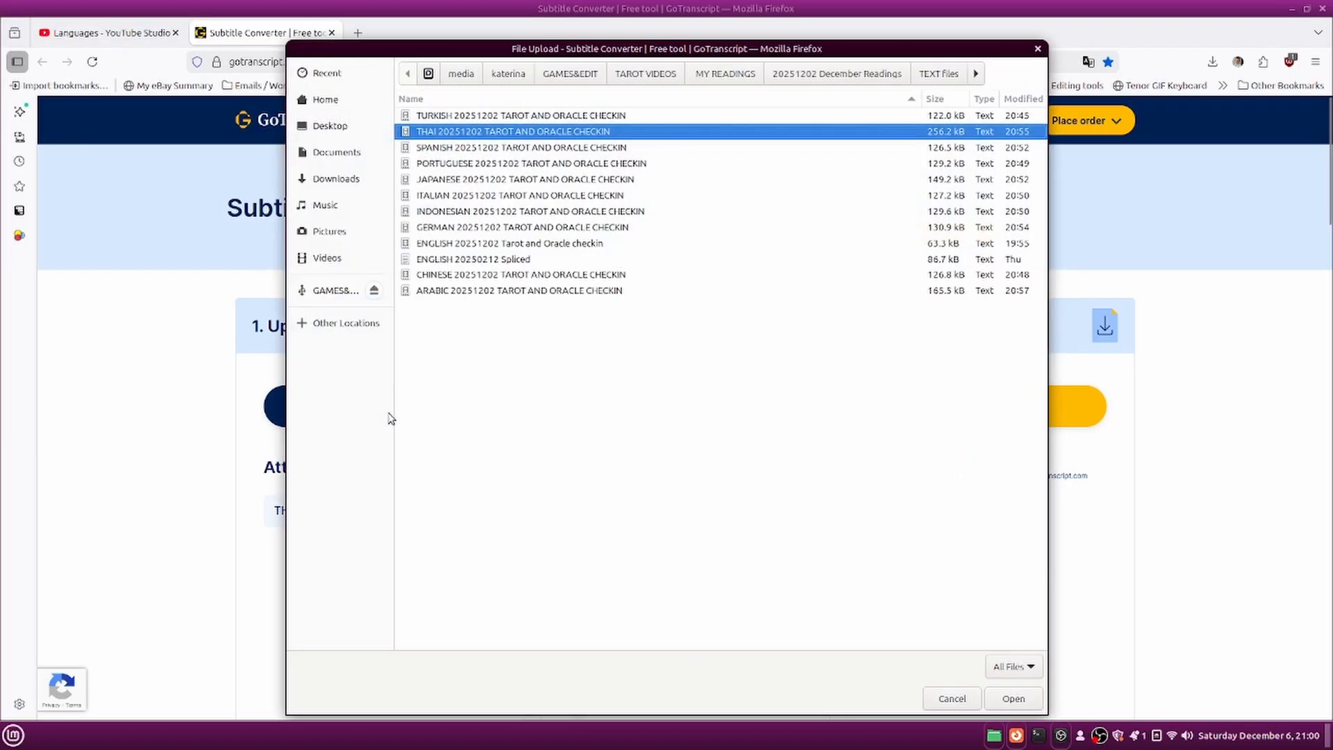
left_click(466, 148)
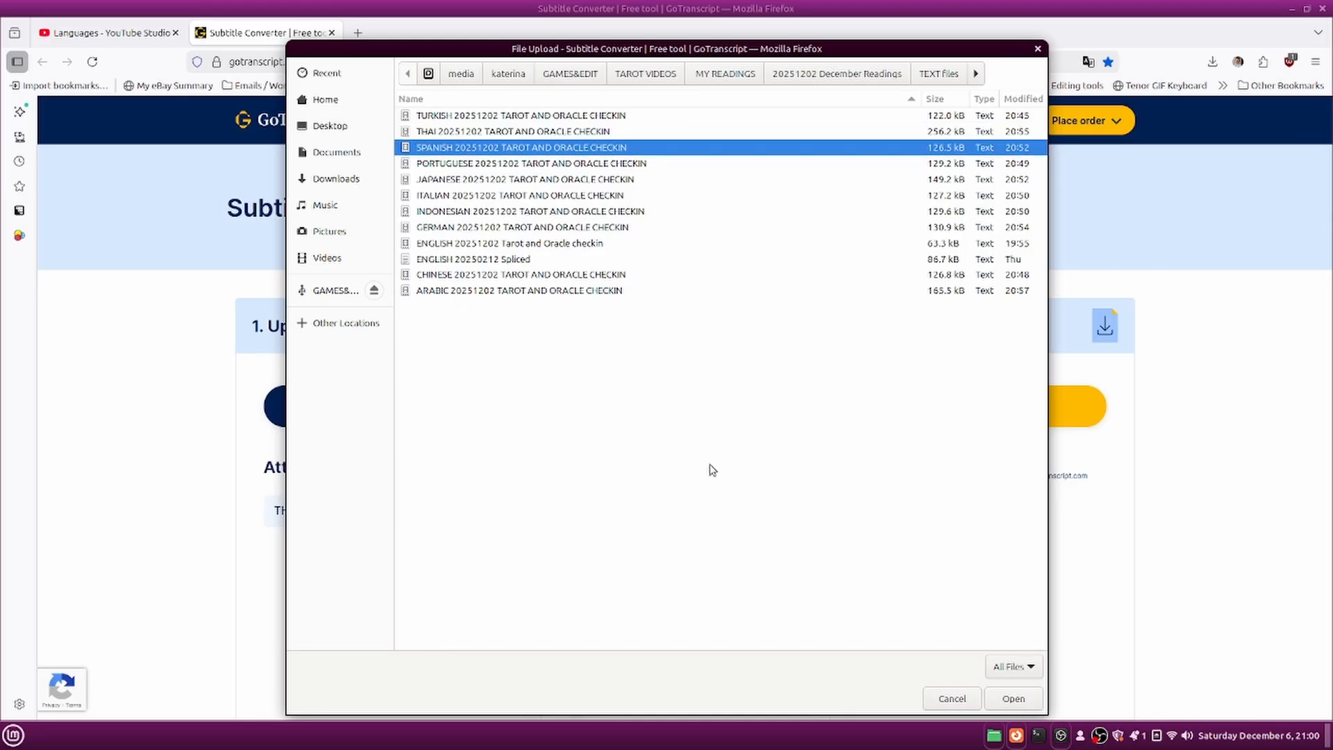
left_click(1014, 698)
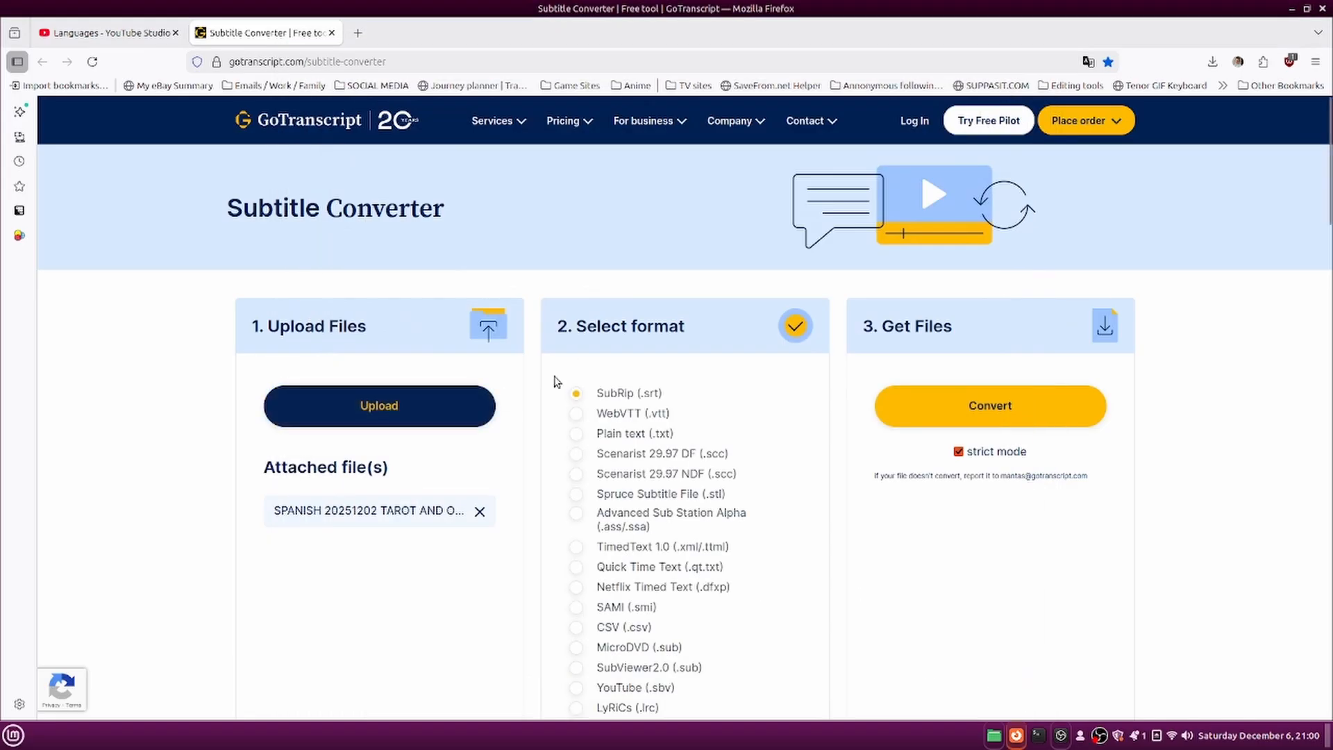
left_click(917, 399)
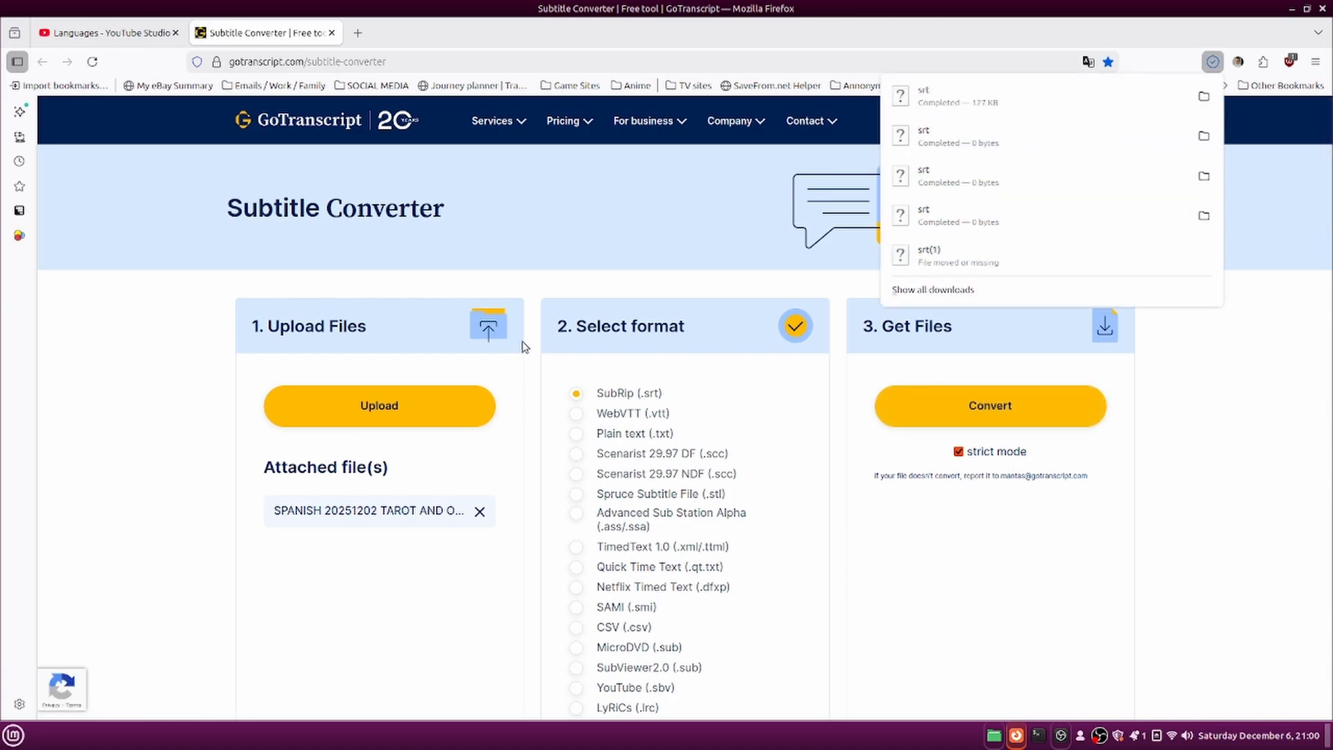
In the Downloads folder, rename the new srt file as SPANISH 20251202 TAROT AND ORACLE CHECKIN.
left_click(993, 735)
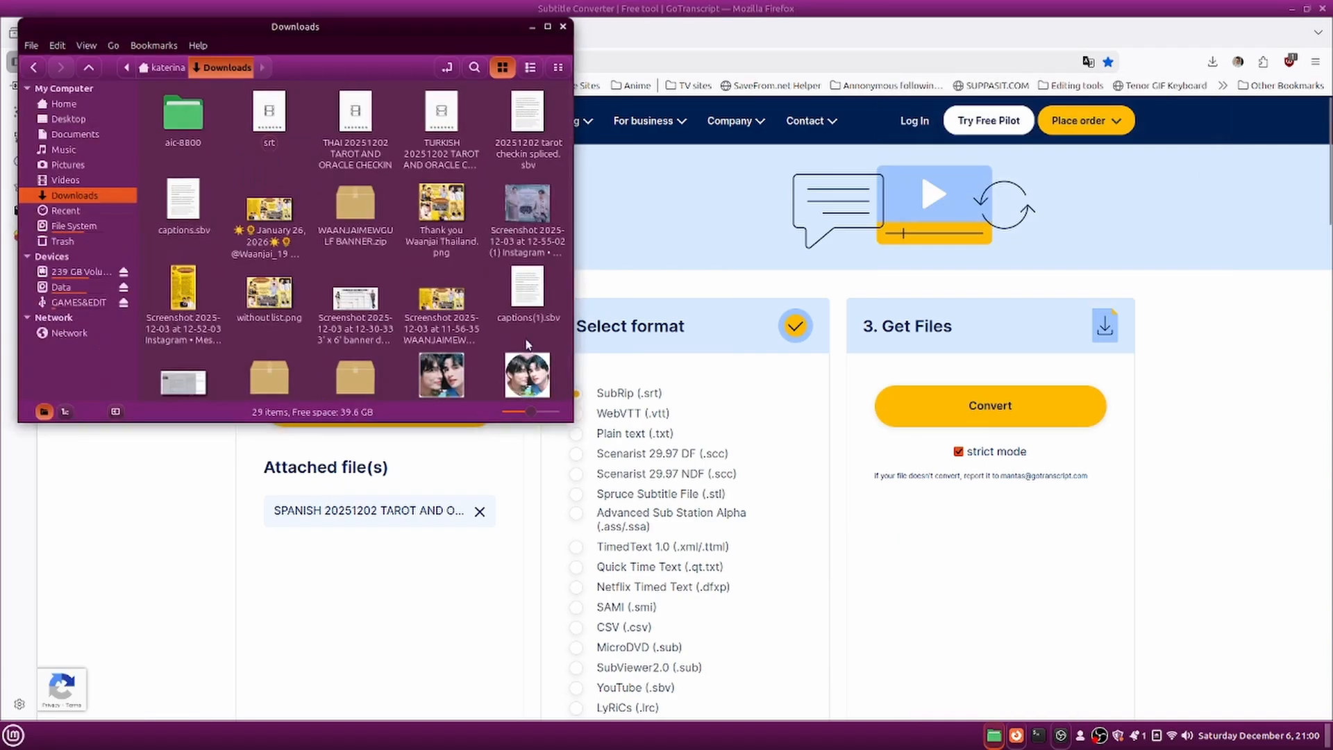
right_click(264, 128)
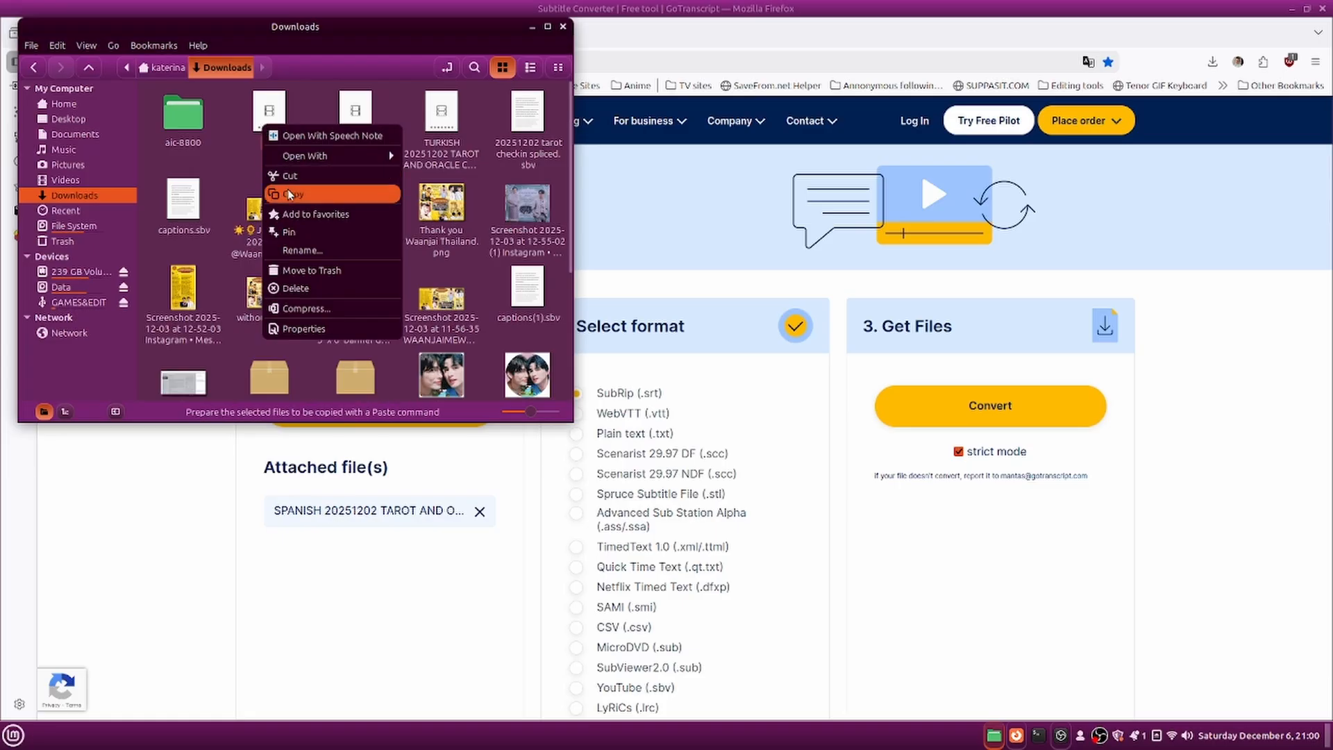
left_click(315, 253)
type("S")
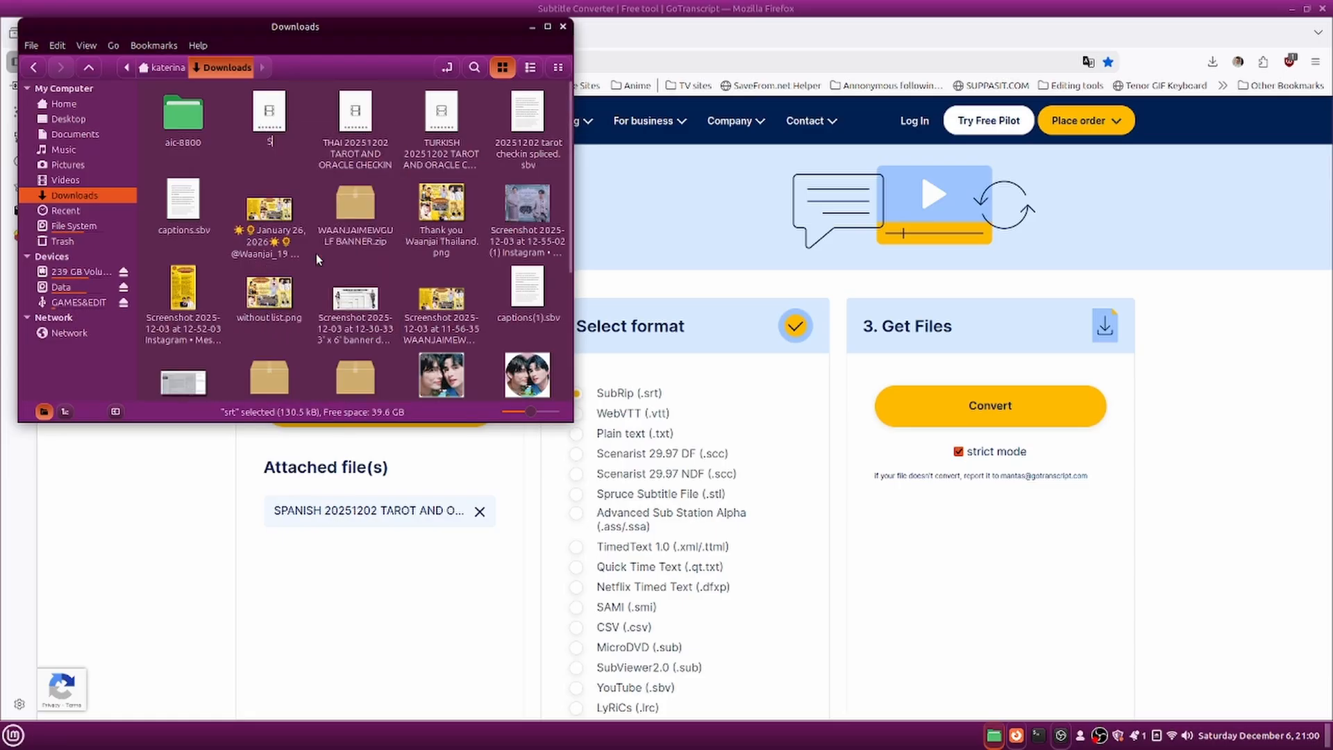
type("PANISH")
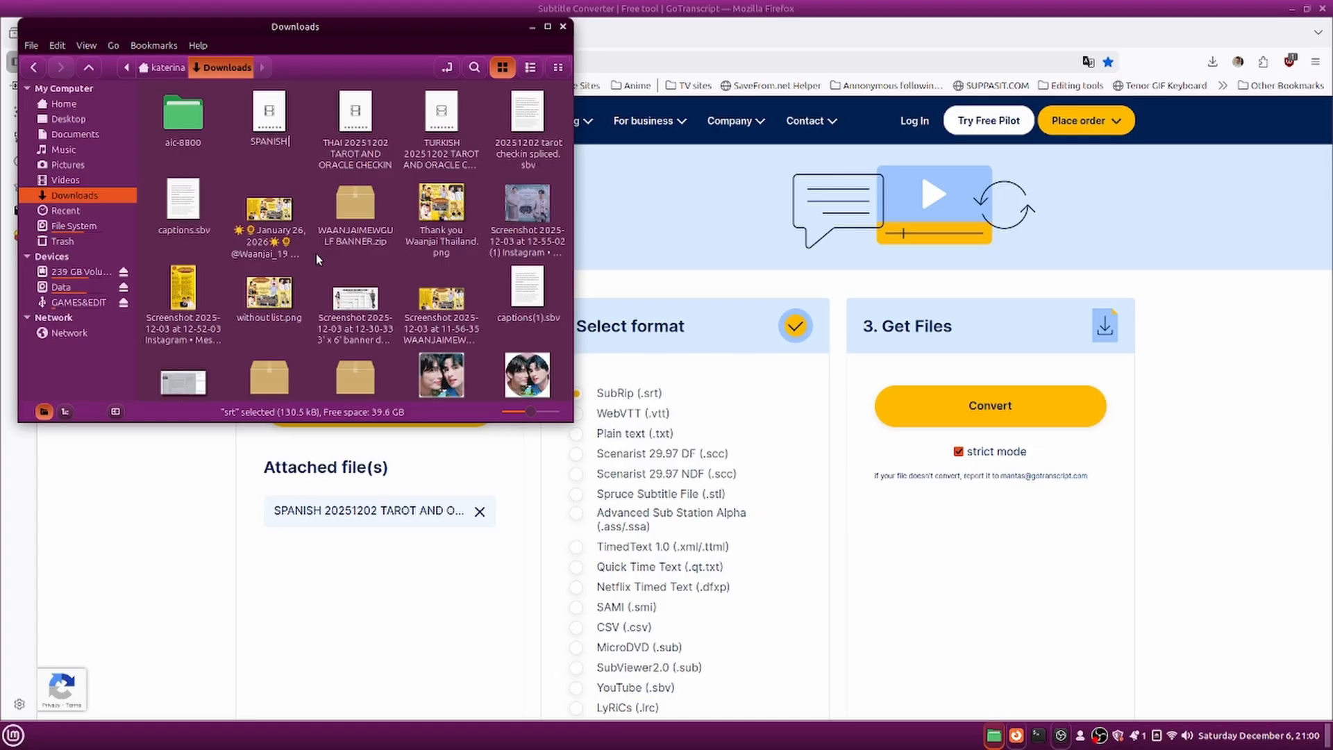
type(" 2025")
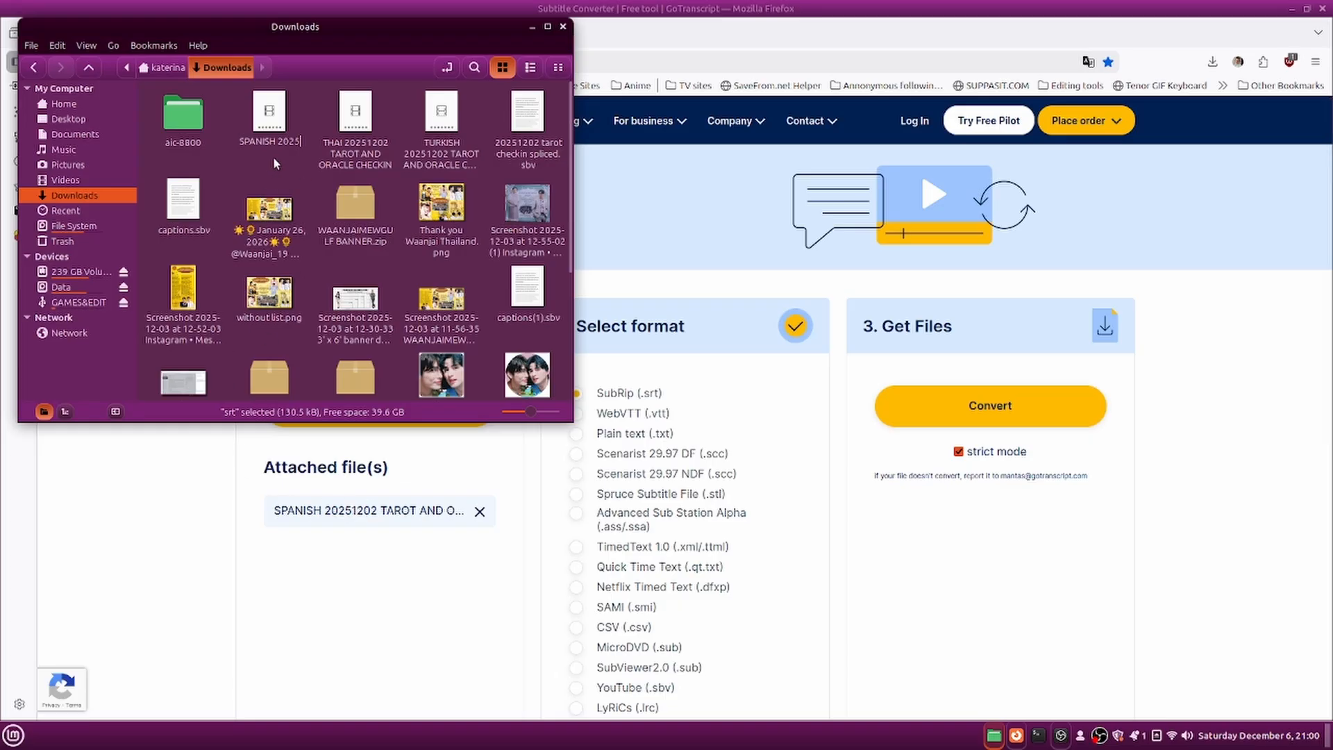
type("1202 TAROT")
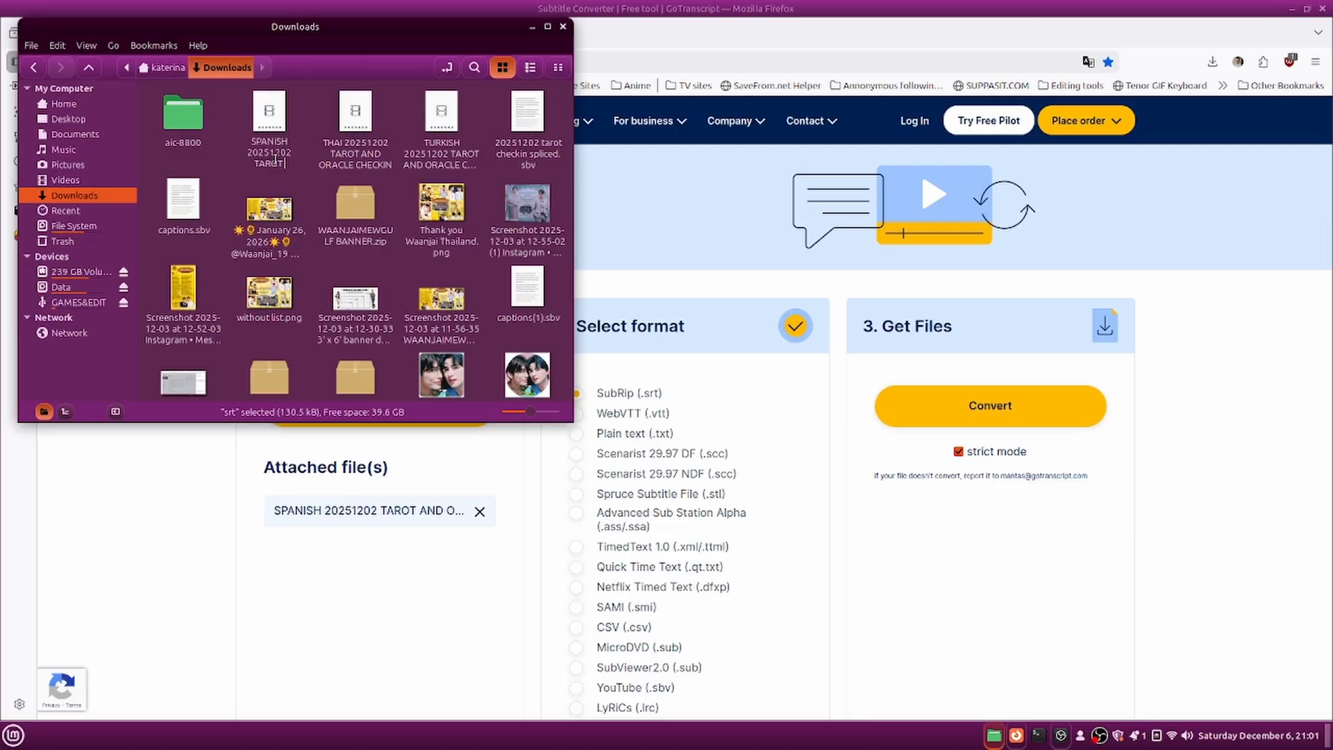
type(" AND ORACLE CHECKIN")
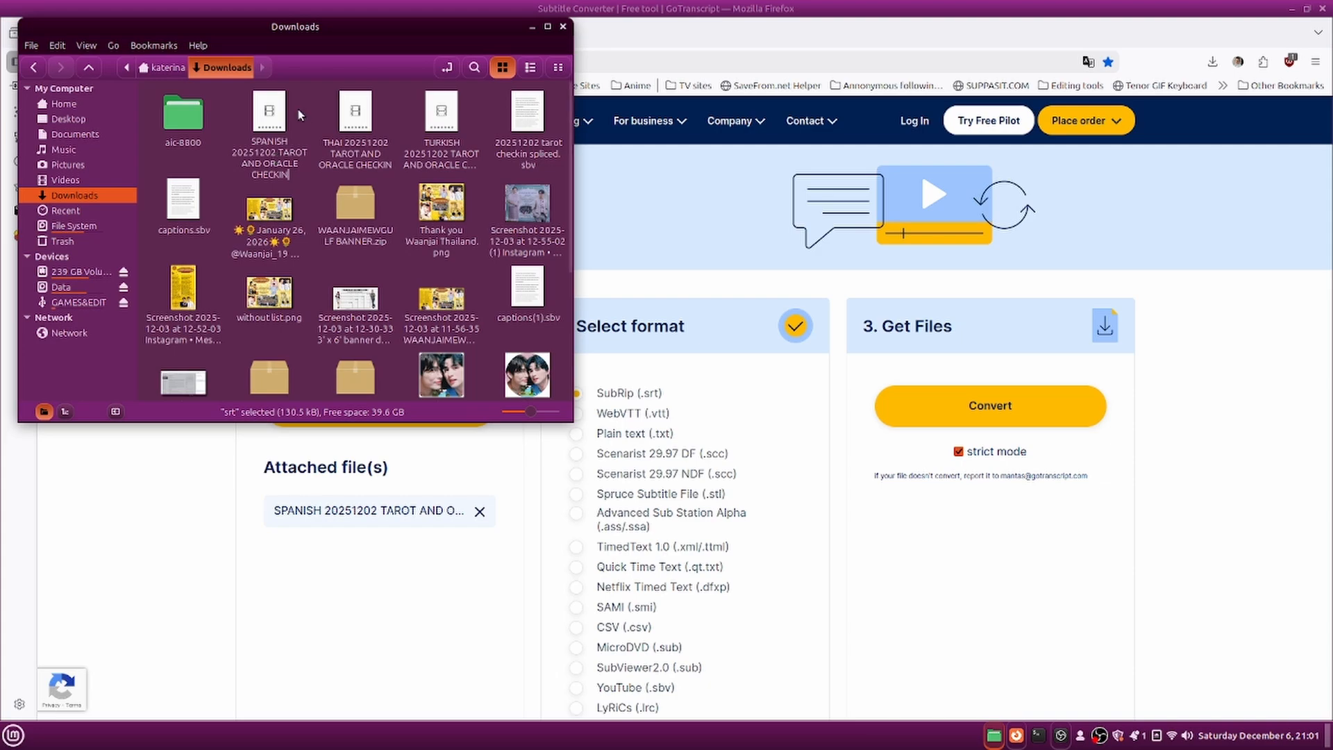
left_click(223, 190)
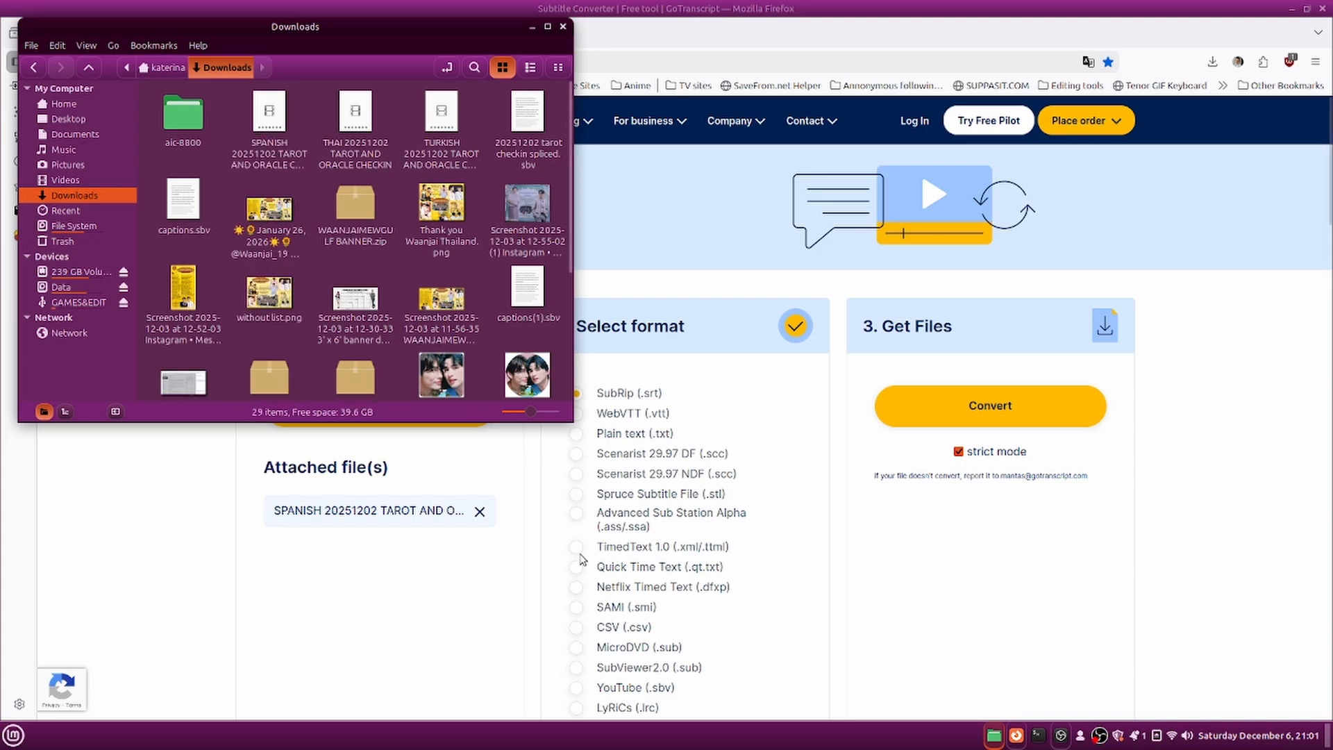
Return to the Subtitle Converter and convert the PORTUGUESE 20251202 TAROT AND ORACLE CHECKIN file to SubRip (.srt) format.
left_click(455, 610)
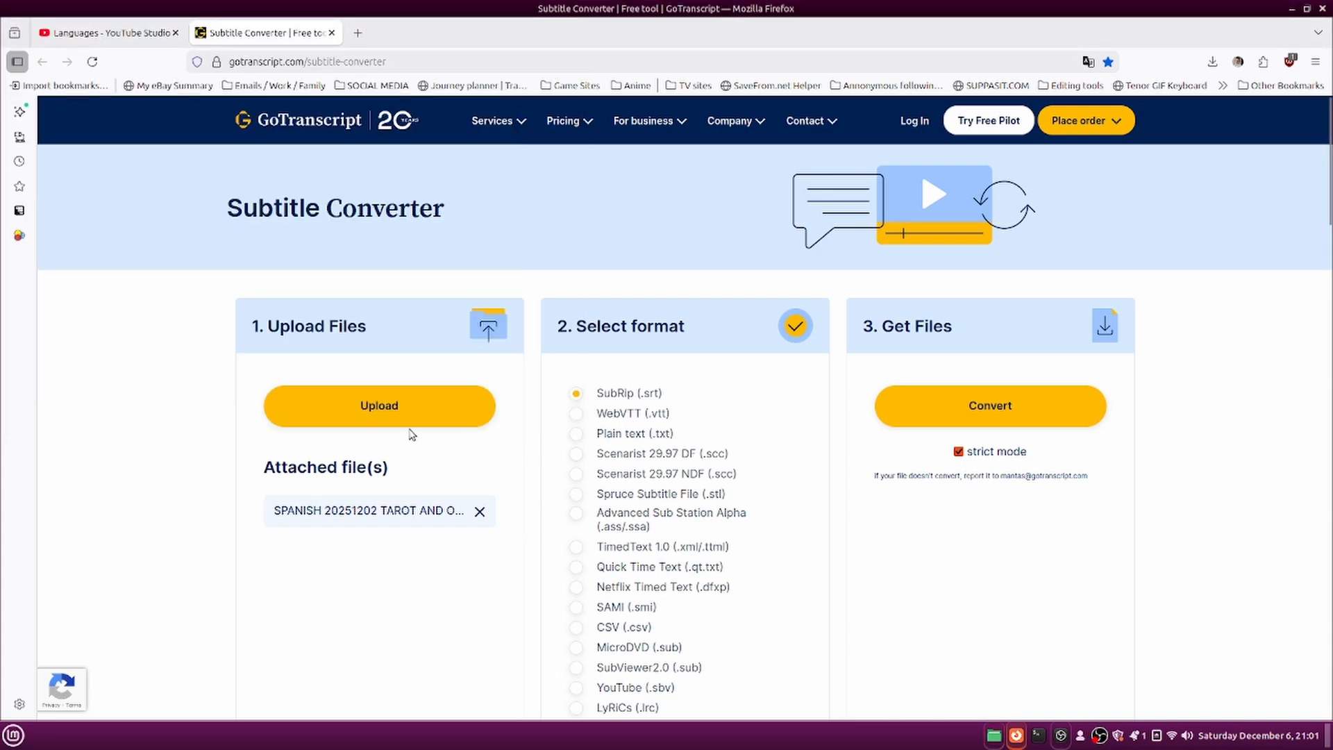
left_click(384, 405)
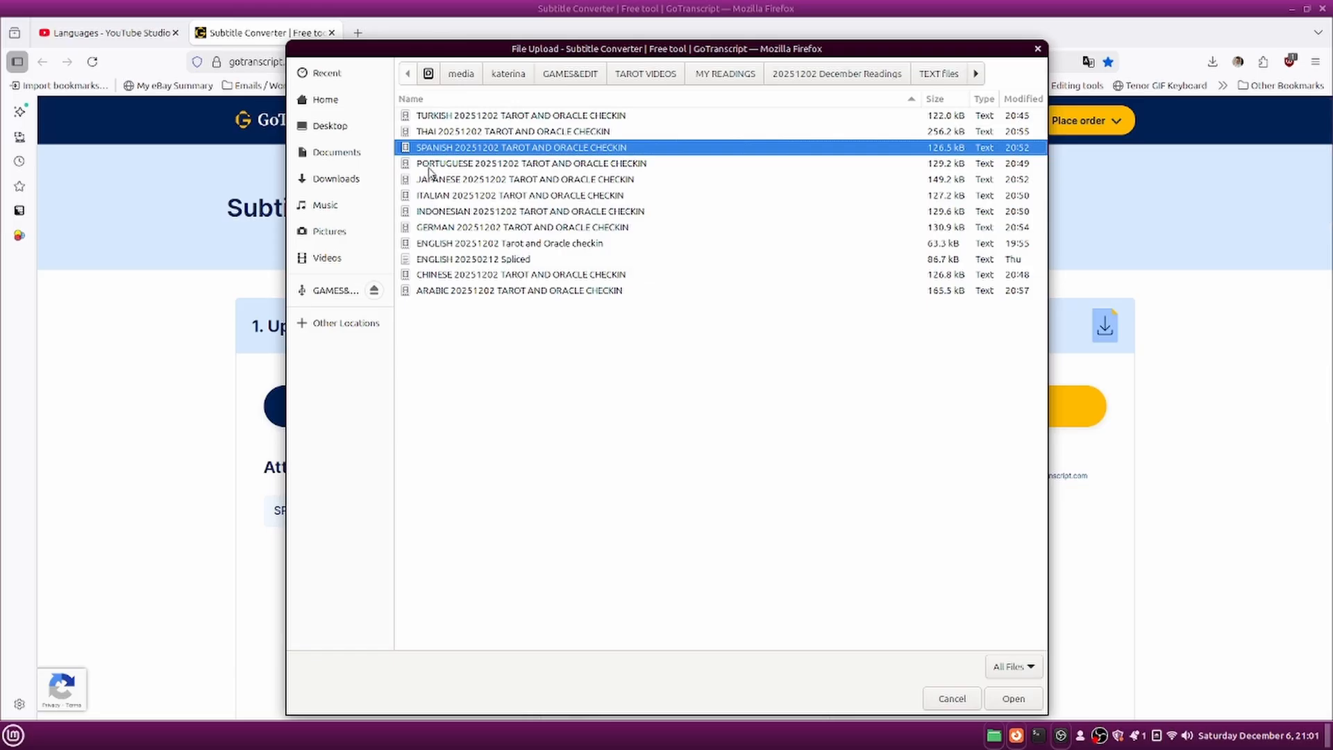
left_click(429, 165)
left_click(1000, 693)
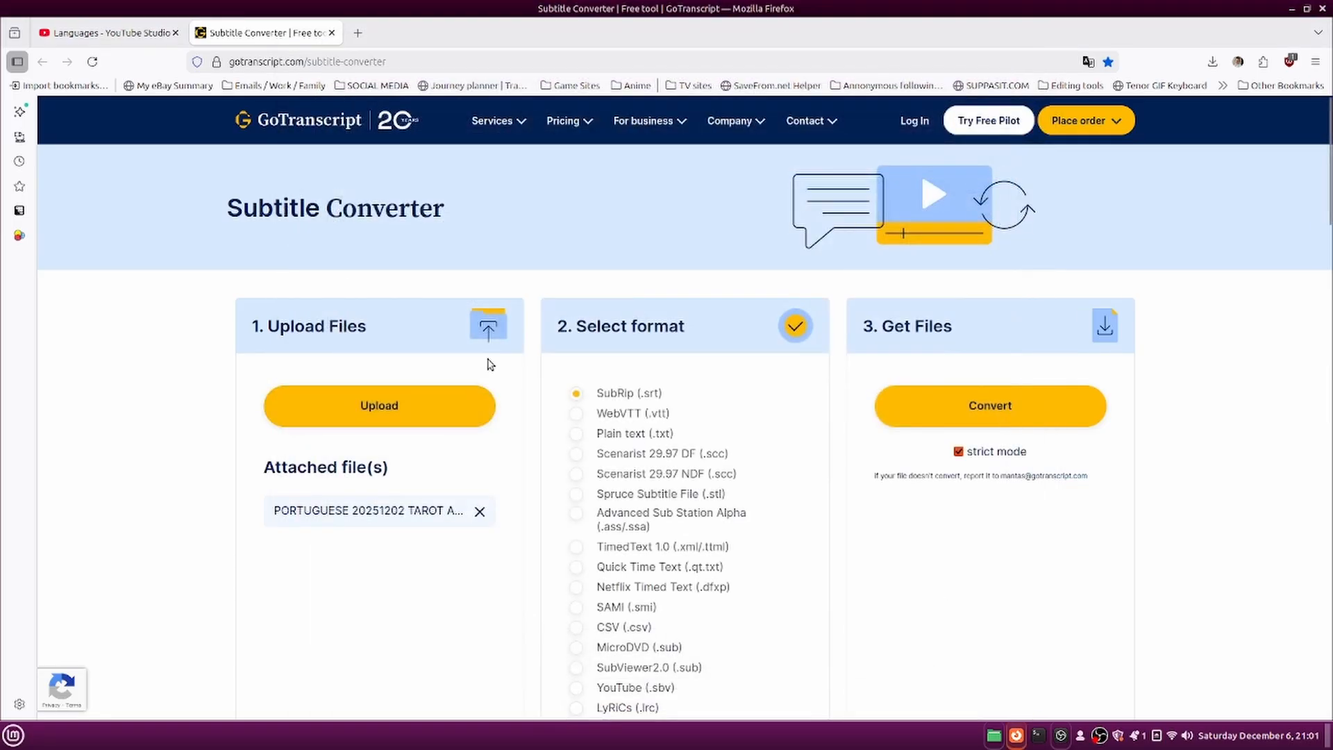
left_click(991, 403)
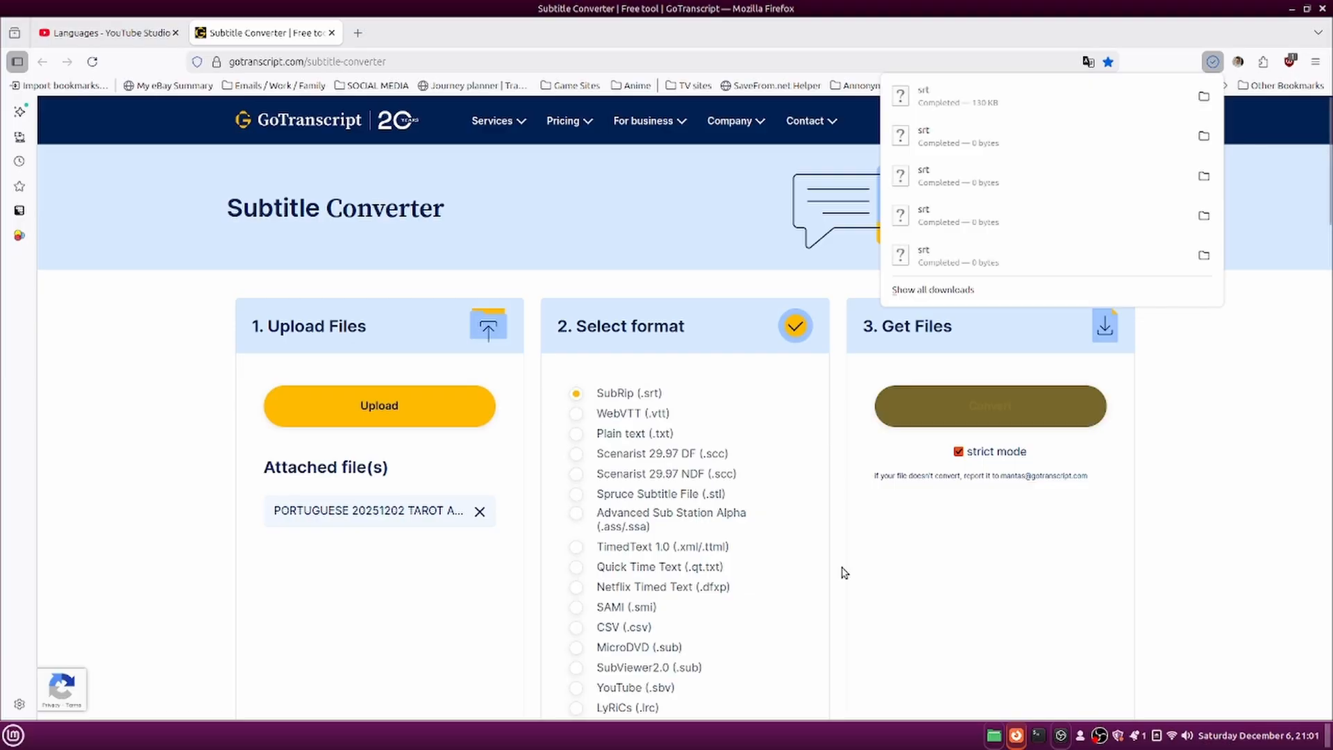
Rename the newly converted srt file in Downloads as PORTUGUESE 20251202 TAROT AND ORACLE CHECKIN.
left_click(994, 735)
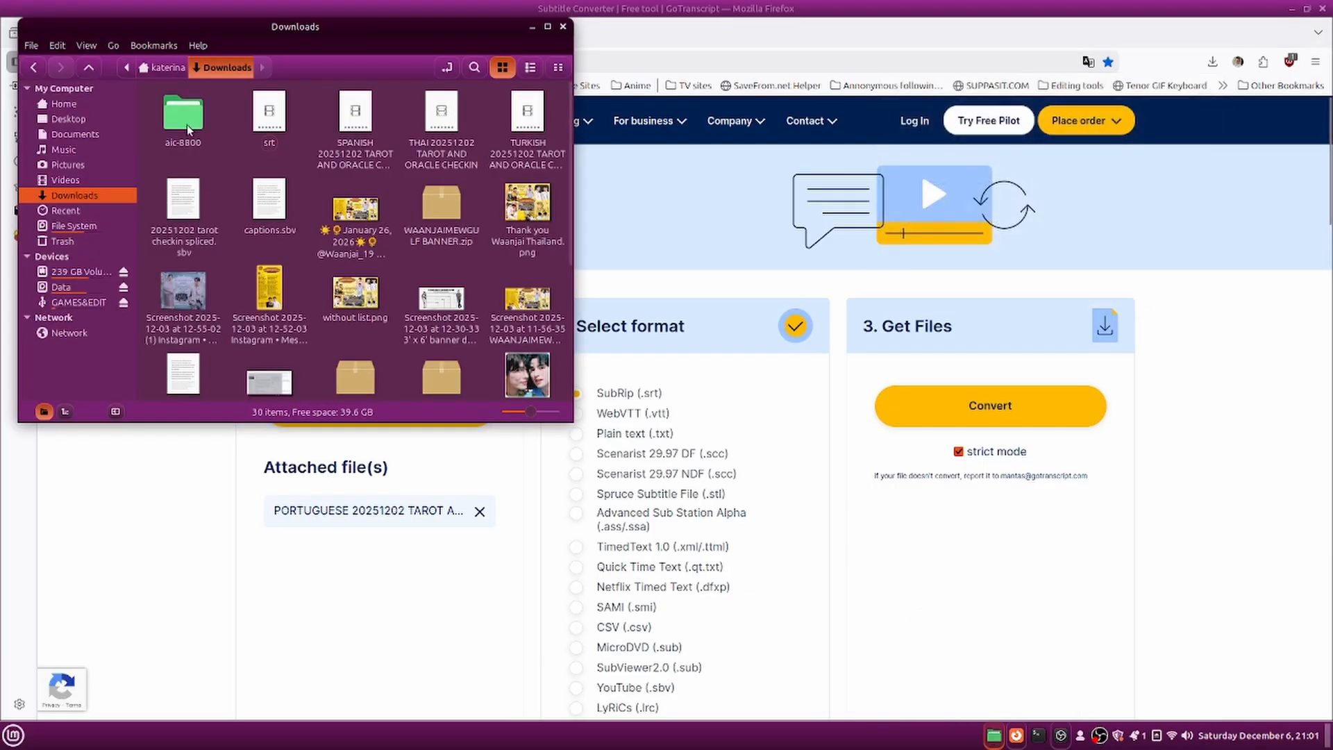
right_click(276, 115)
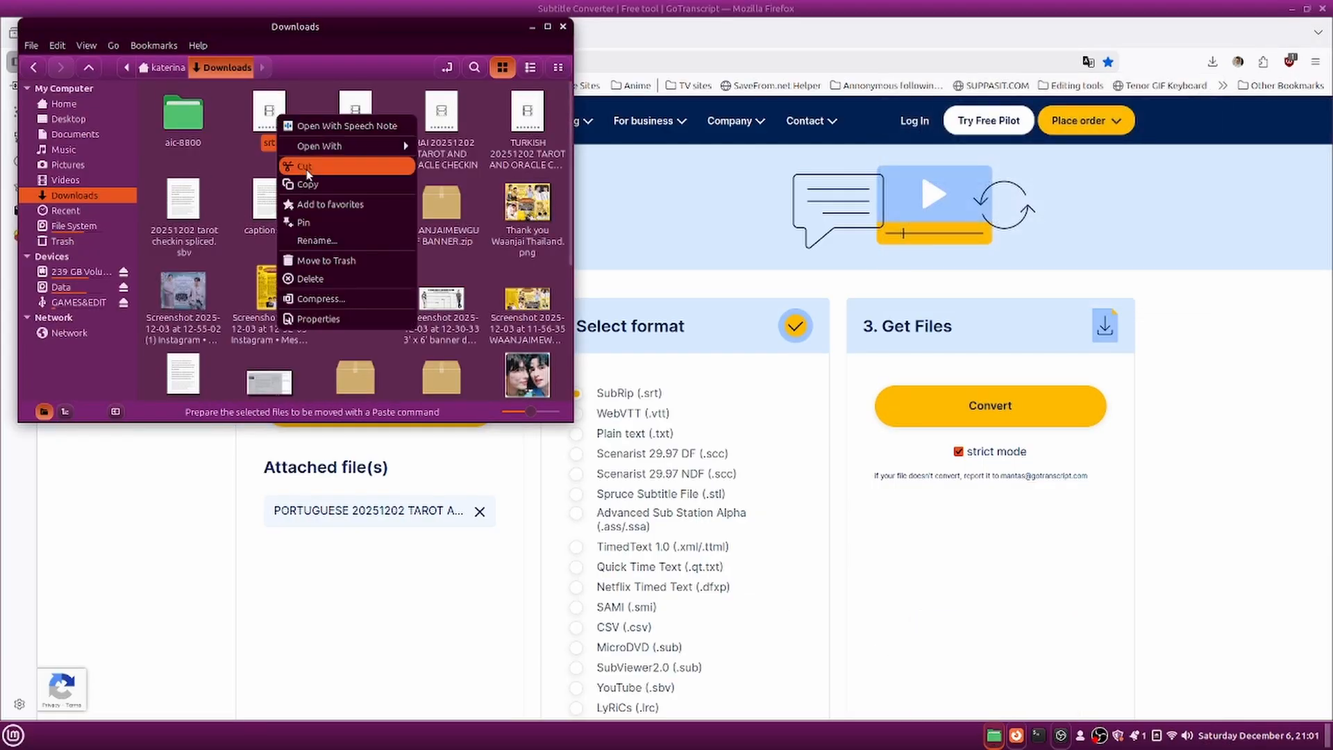
left_click(340, 245)
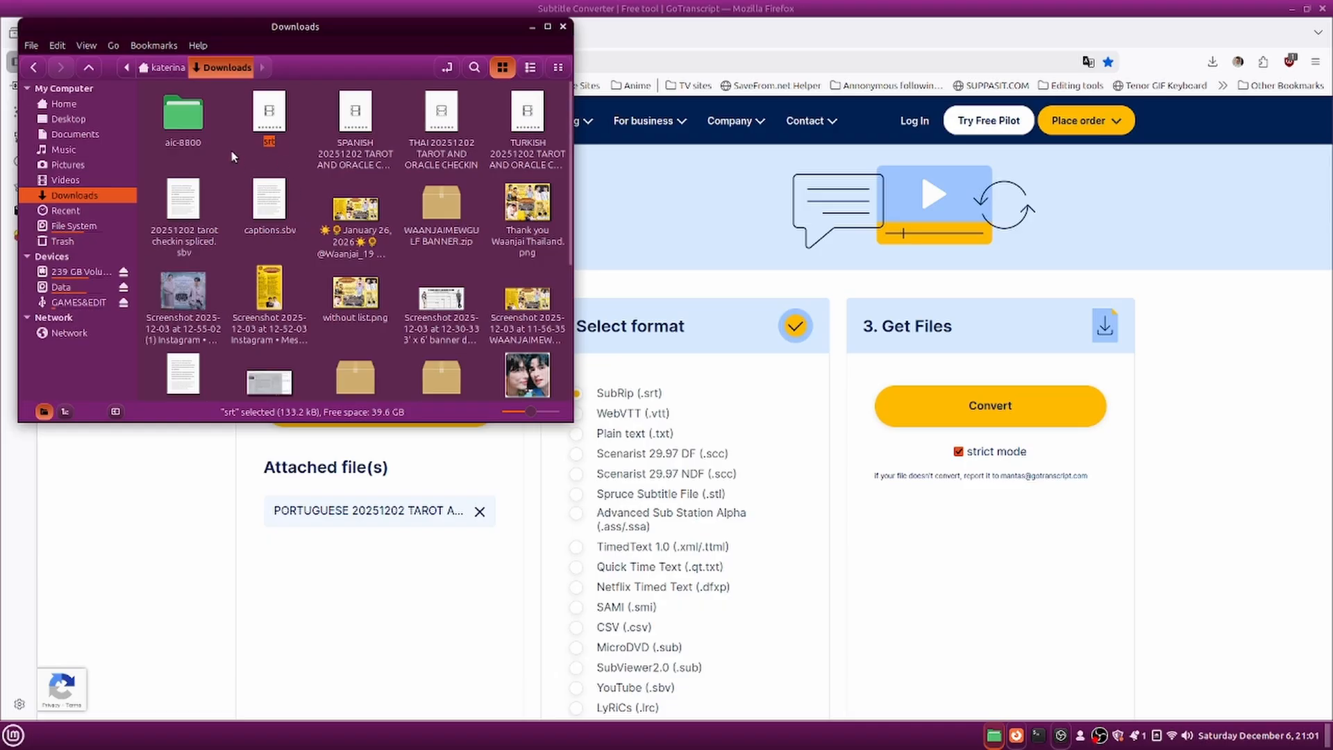
type("PORTUGUESE")
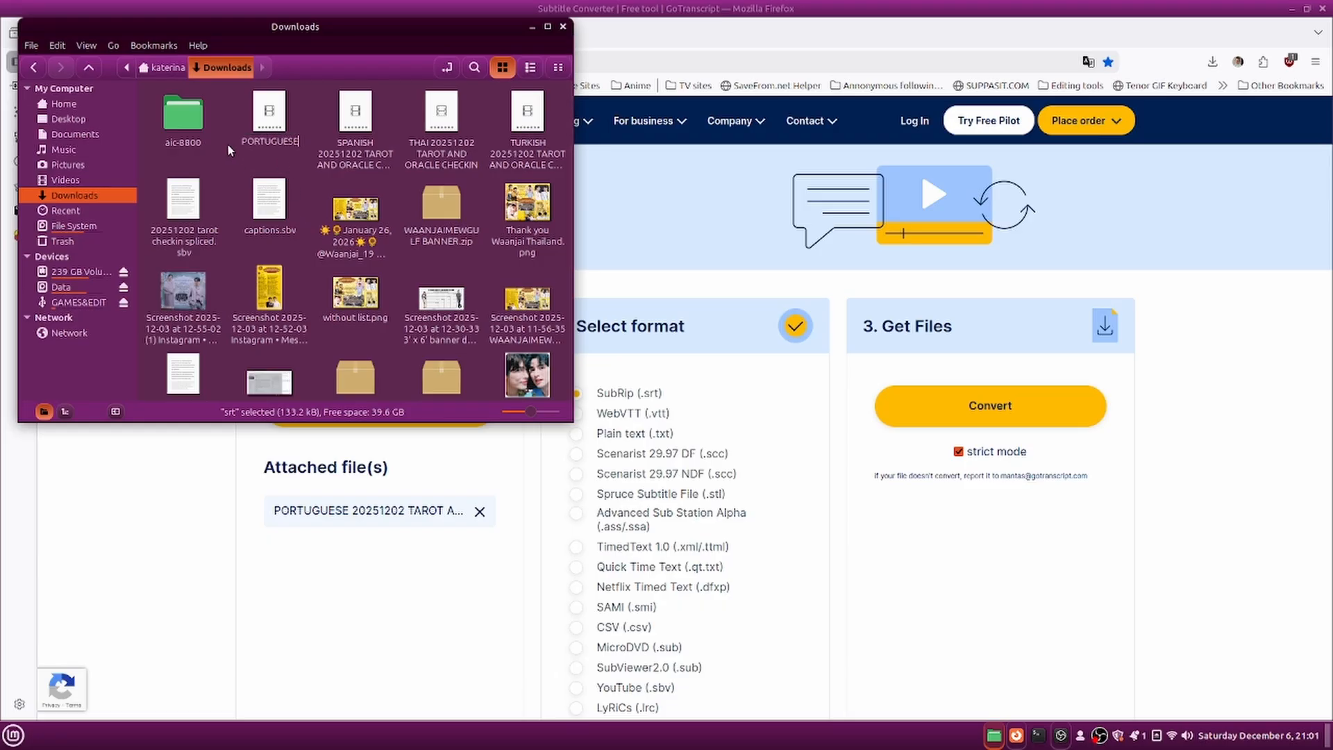
type(" 20251202 TAROT AND ORACLE CHECKIN")
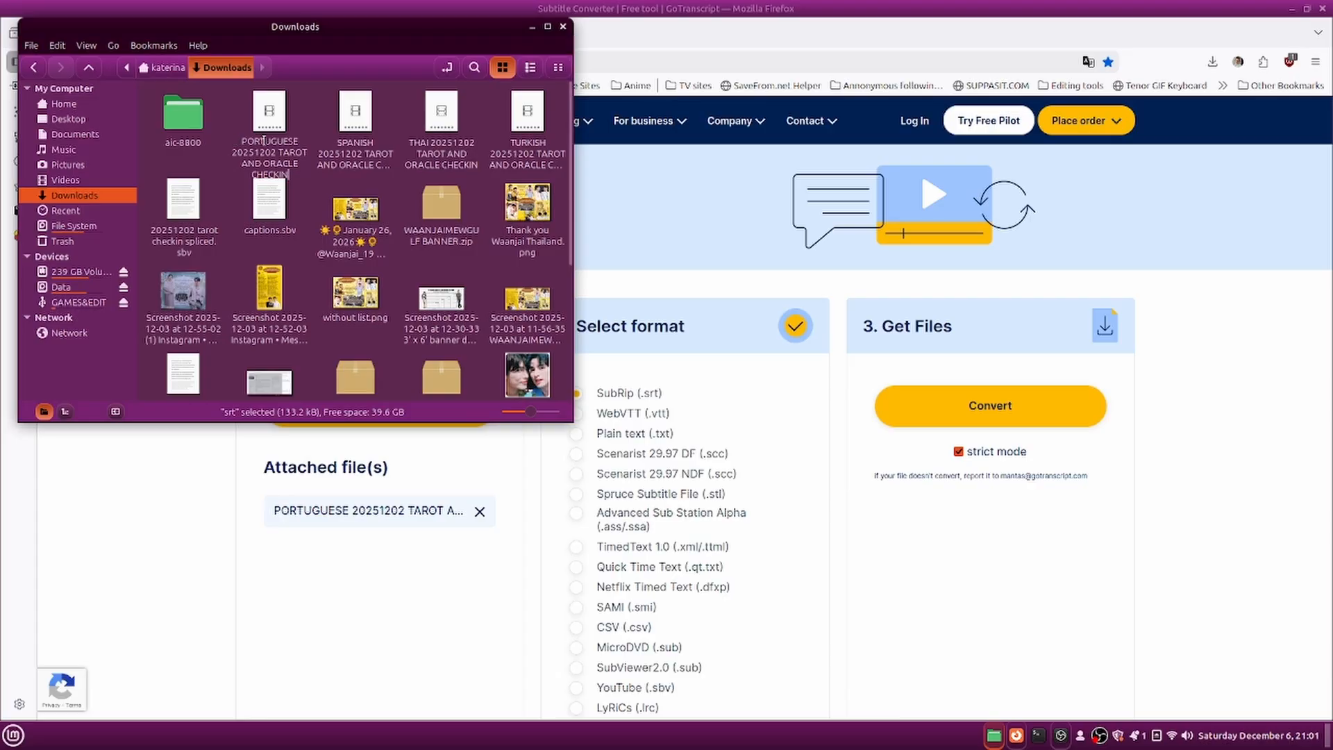
left_click(219, 161)
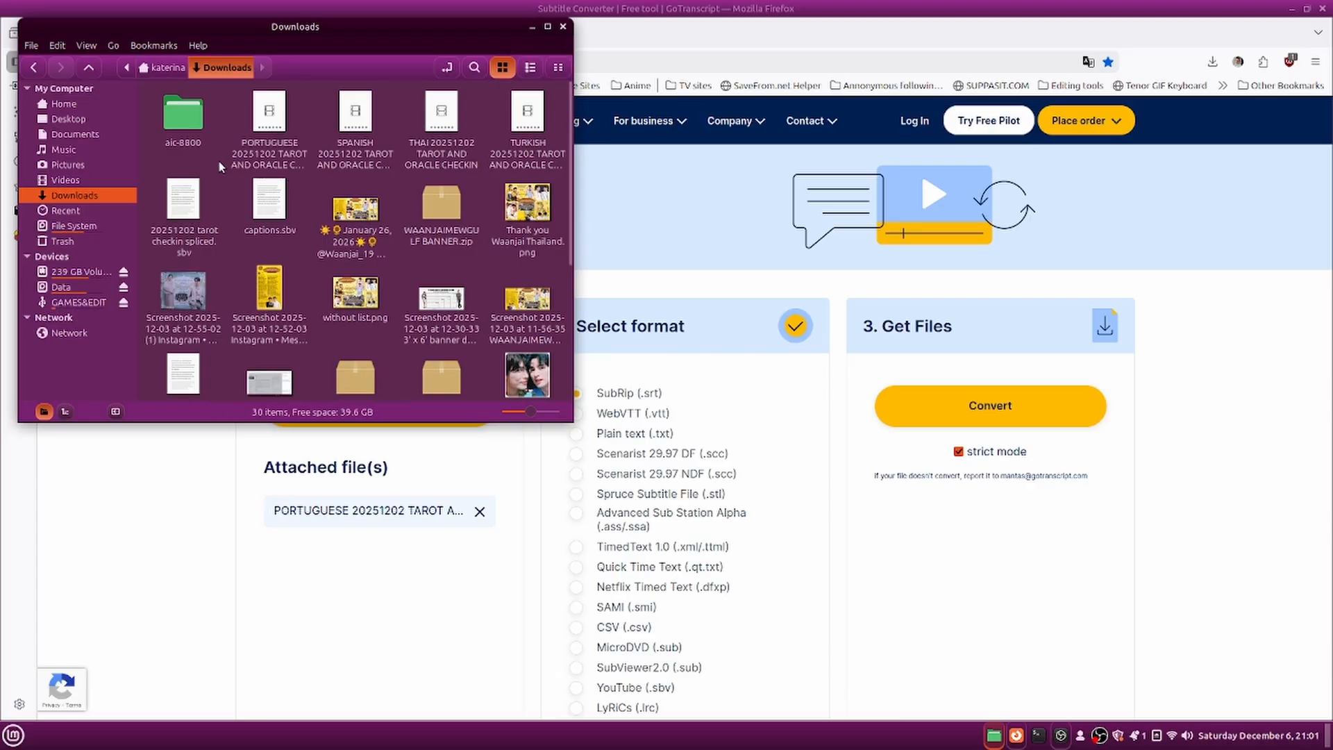
Back in the Subtitle Converter, upload the JAPANESE 20251202 TAROT AND ORACLE CHECKIN file and start its conversion to SubRip (.srt).
left_click(419, 602)
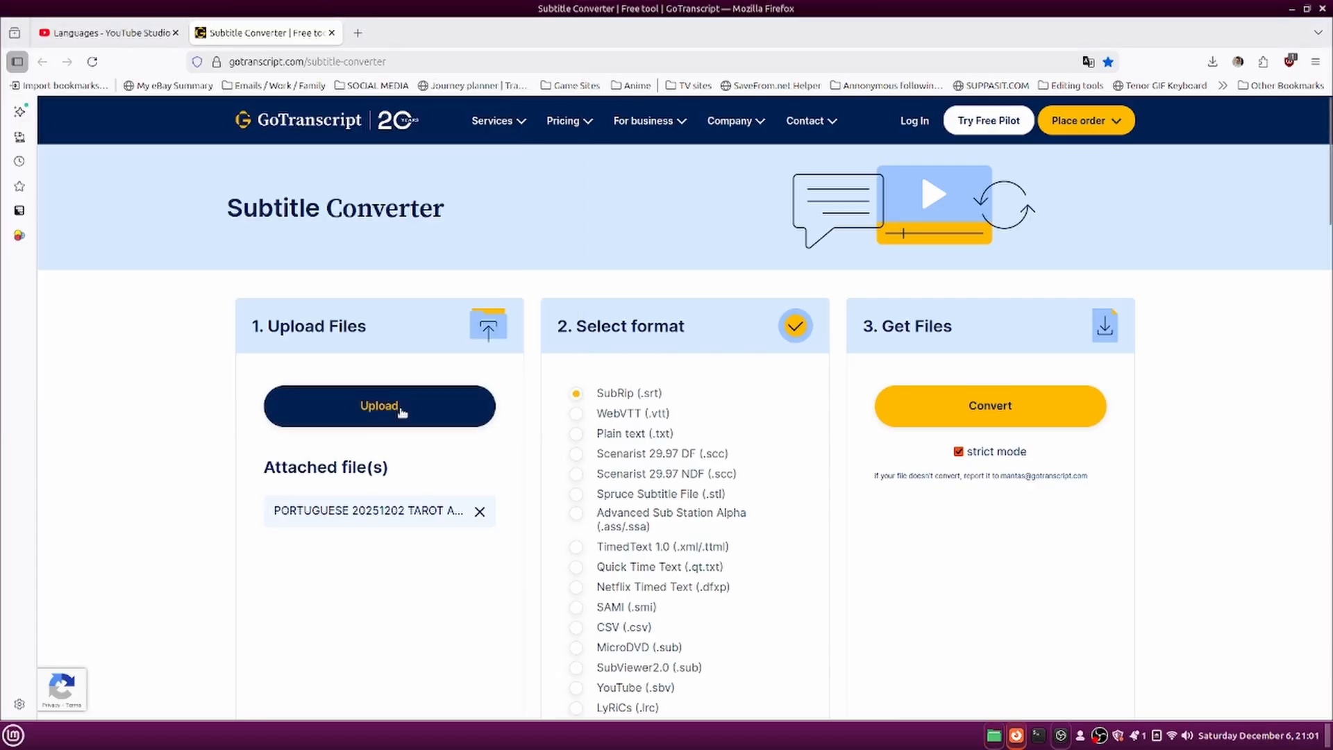
left_click(378, 405)
left_click(410, 179)
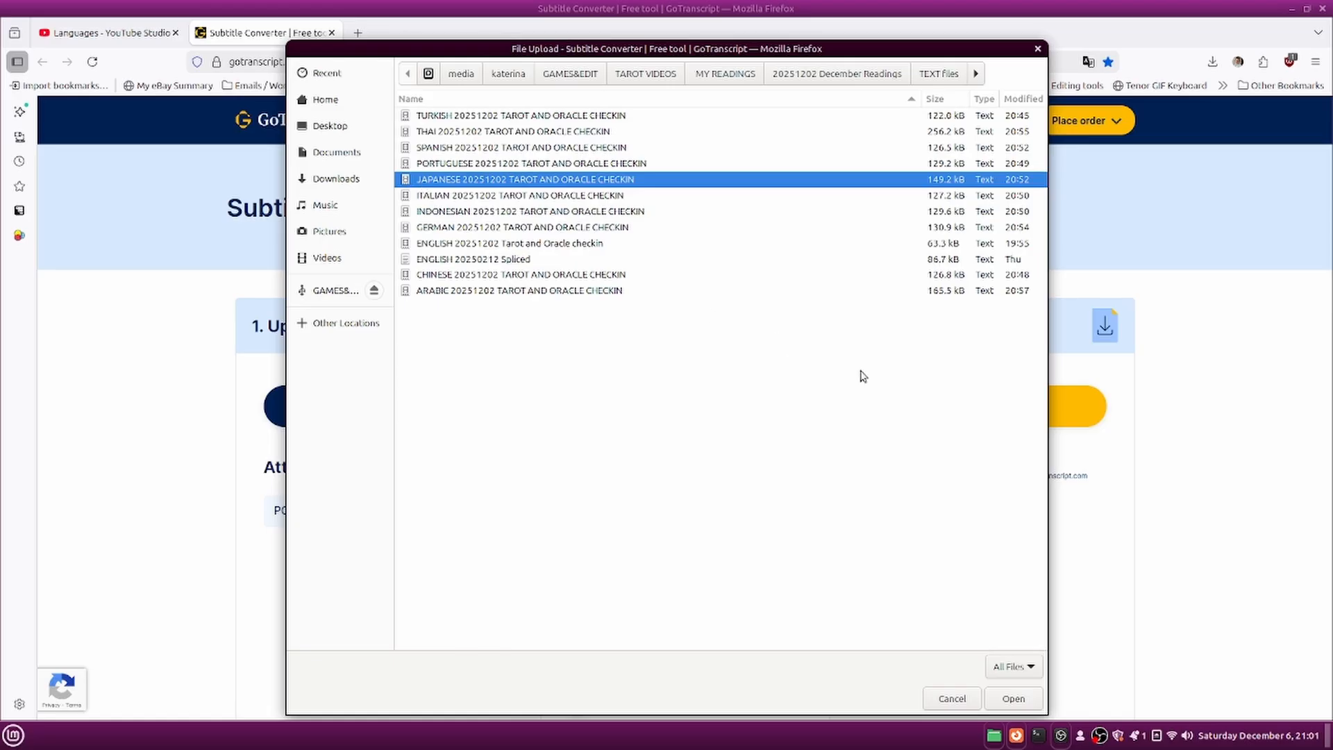
left_click(1012, 698)
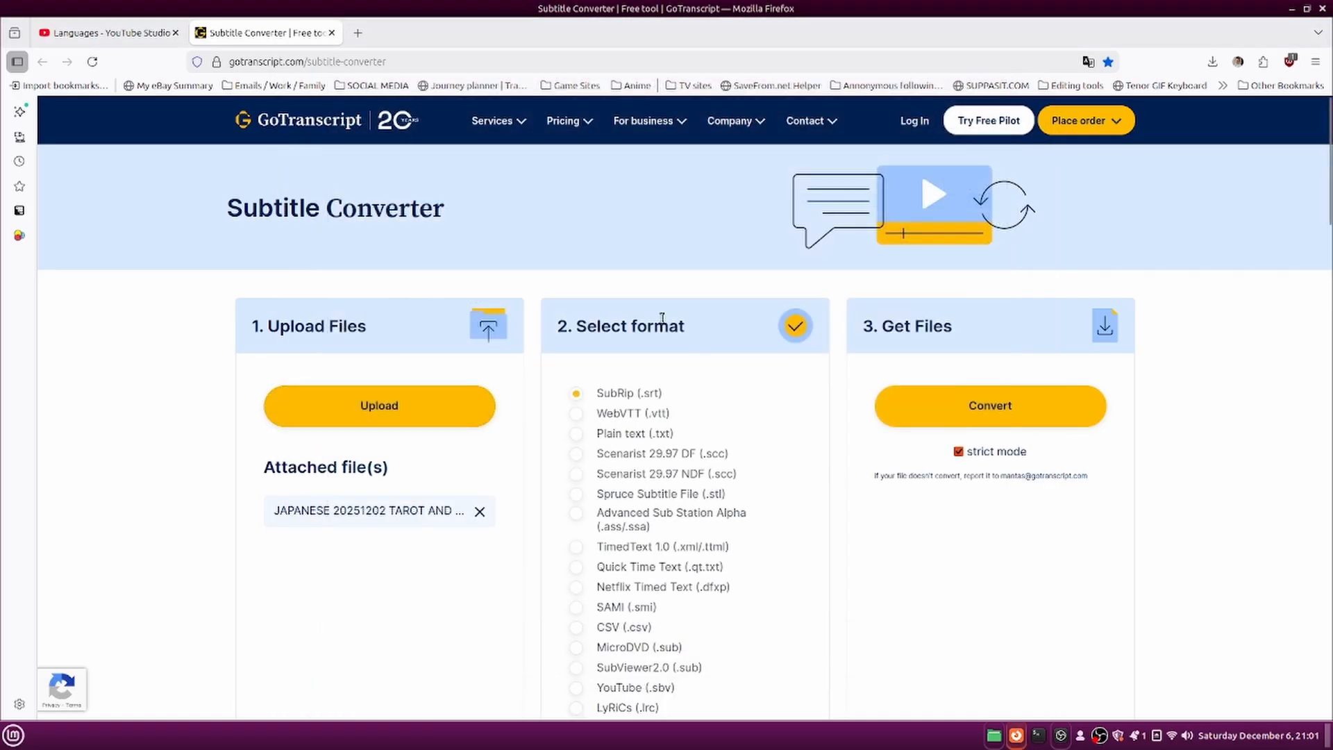
left_click(950, 393)
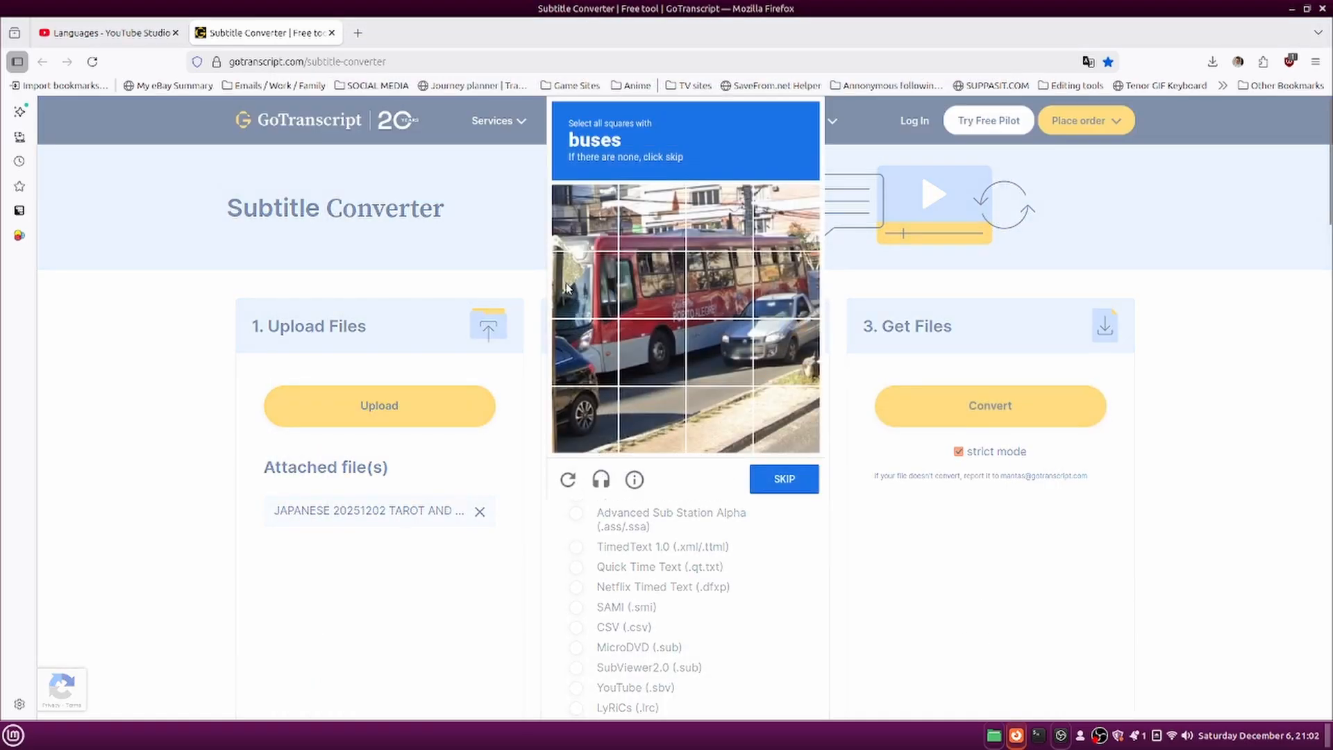
Select every square containing the red bus in the image challenge and continue to the next image.
left_click(609, 226)
left_click(649, 229)
left_click(708, 234)
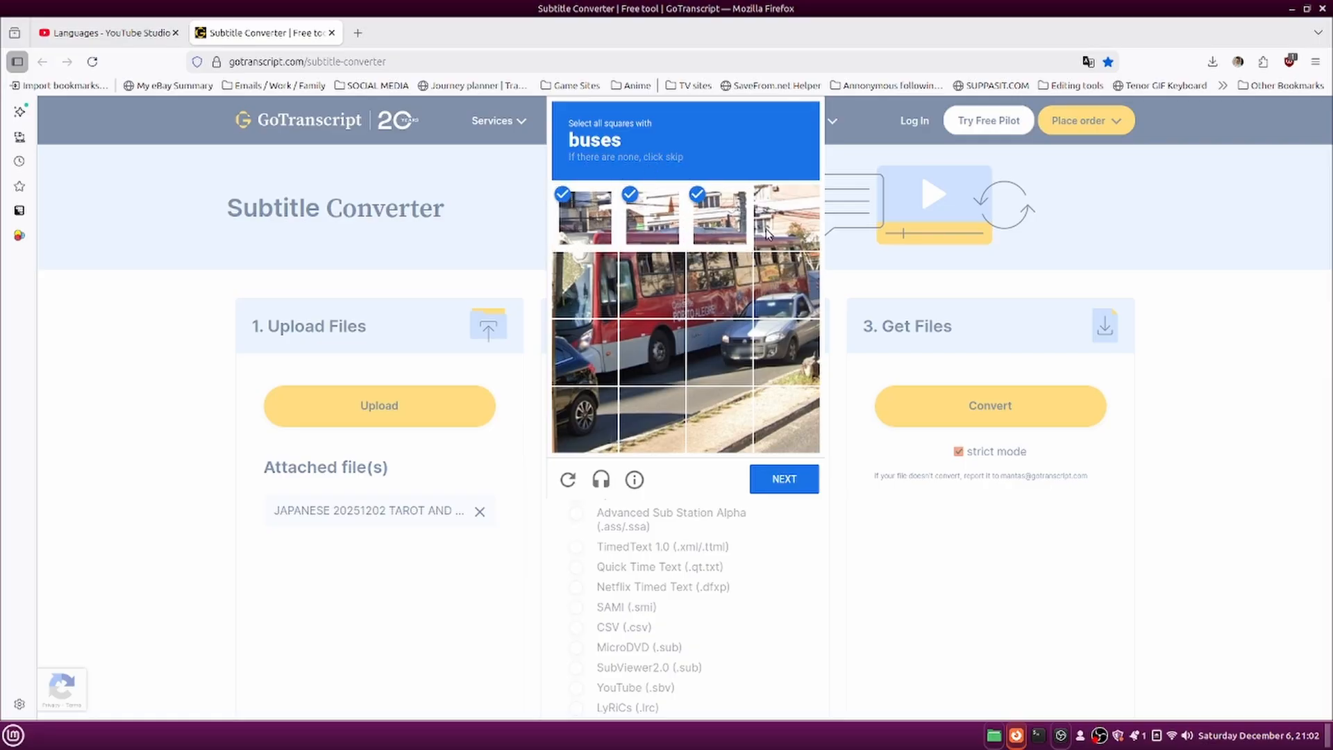
left_click(769, 231)
left_click(771, 292)
left_click(725, 286)
left_click(666, 285)
left_click(590, 285)
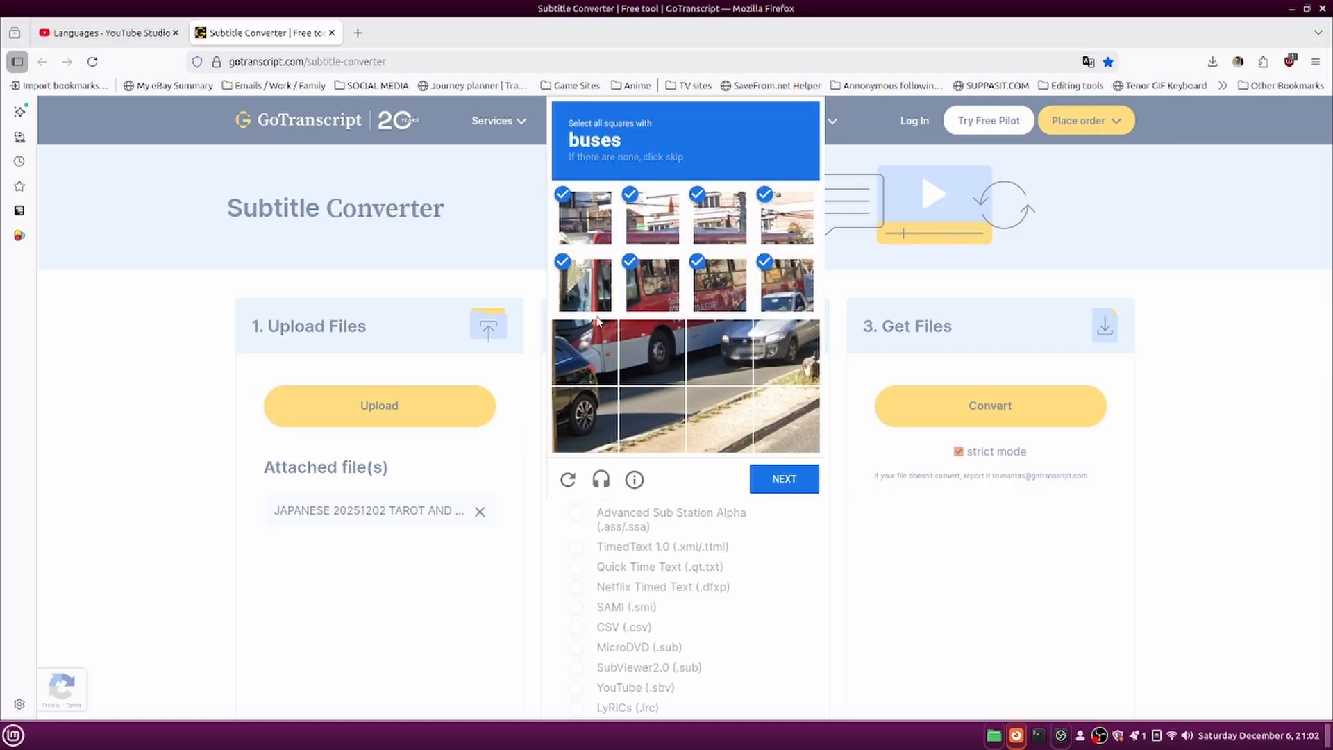
left_click(587, 351)
left_click(669, 339)
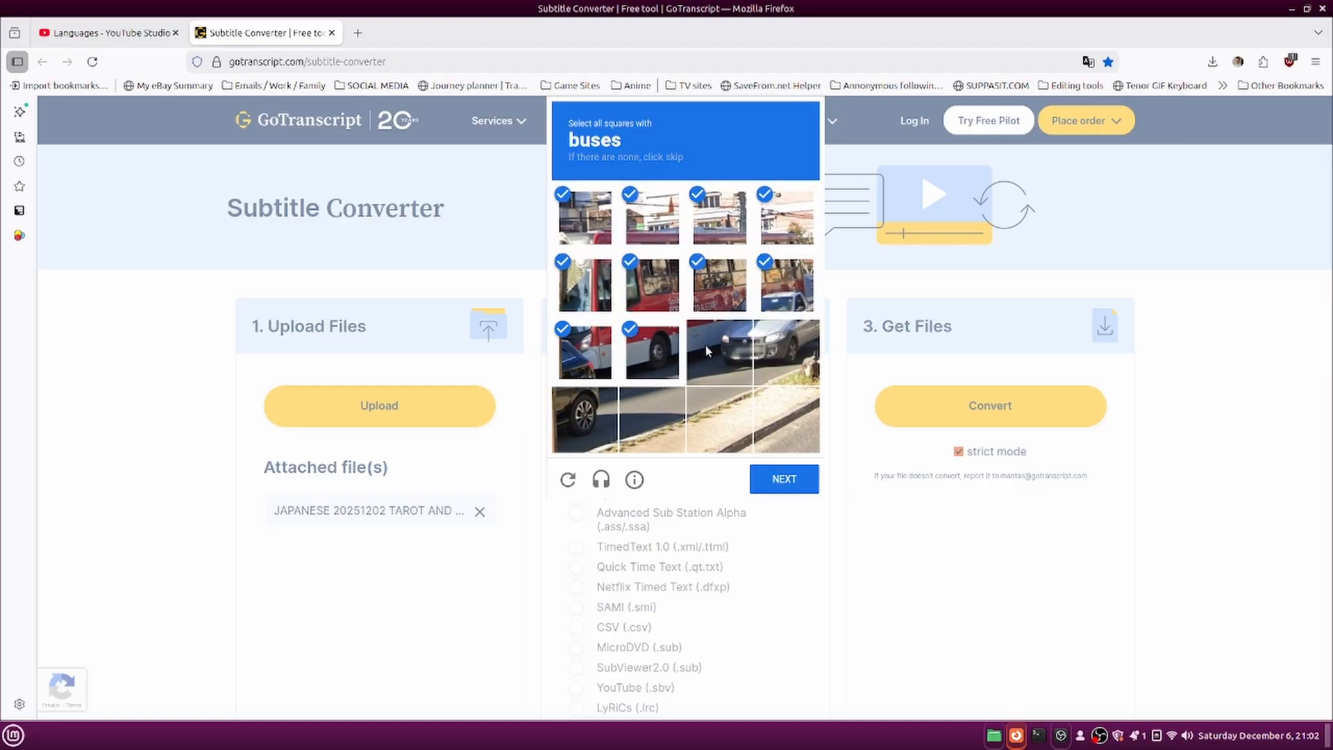
left_click(783, 479)
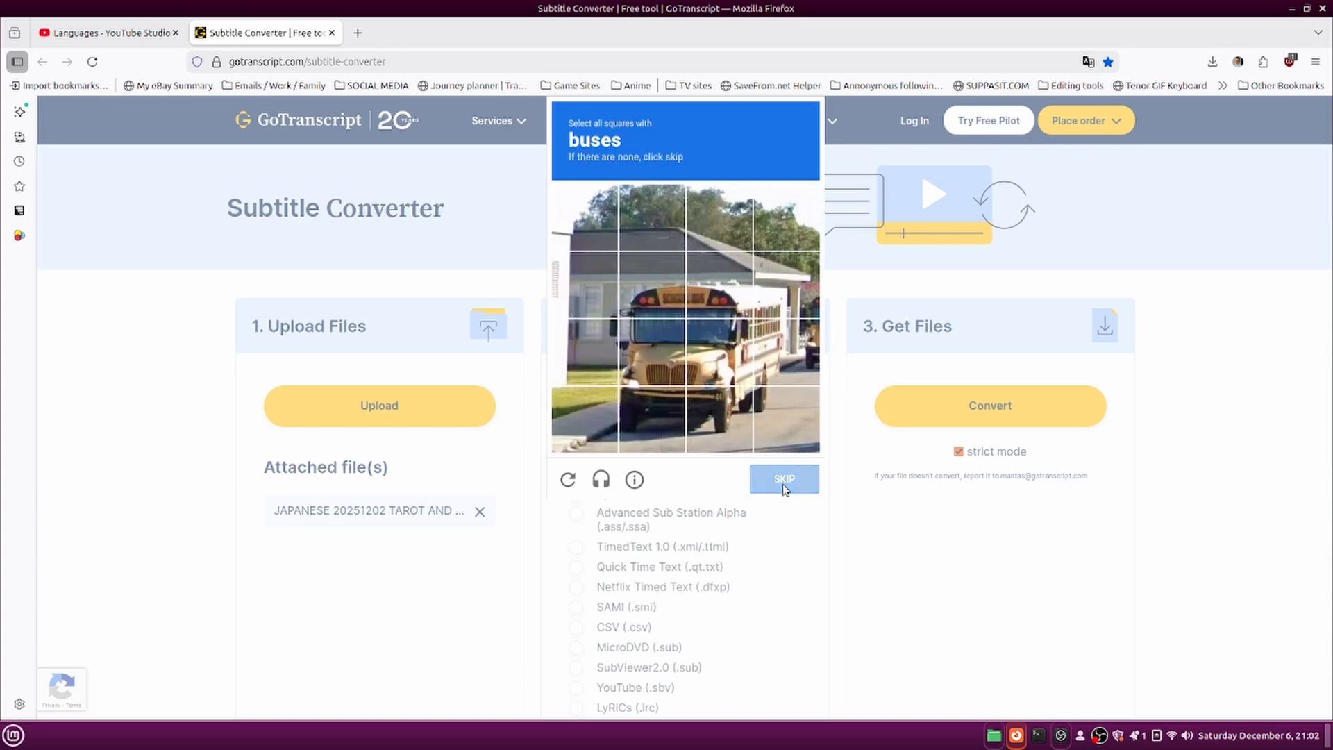
Select all squares covering the yellow school bus in the second challenge image and submit the verification.
left_click(652, 286)
left_click(704, 309)
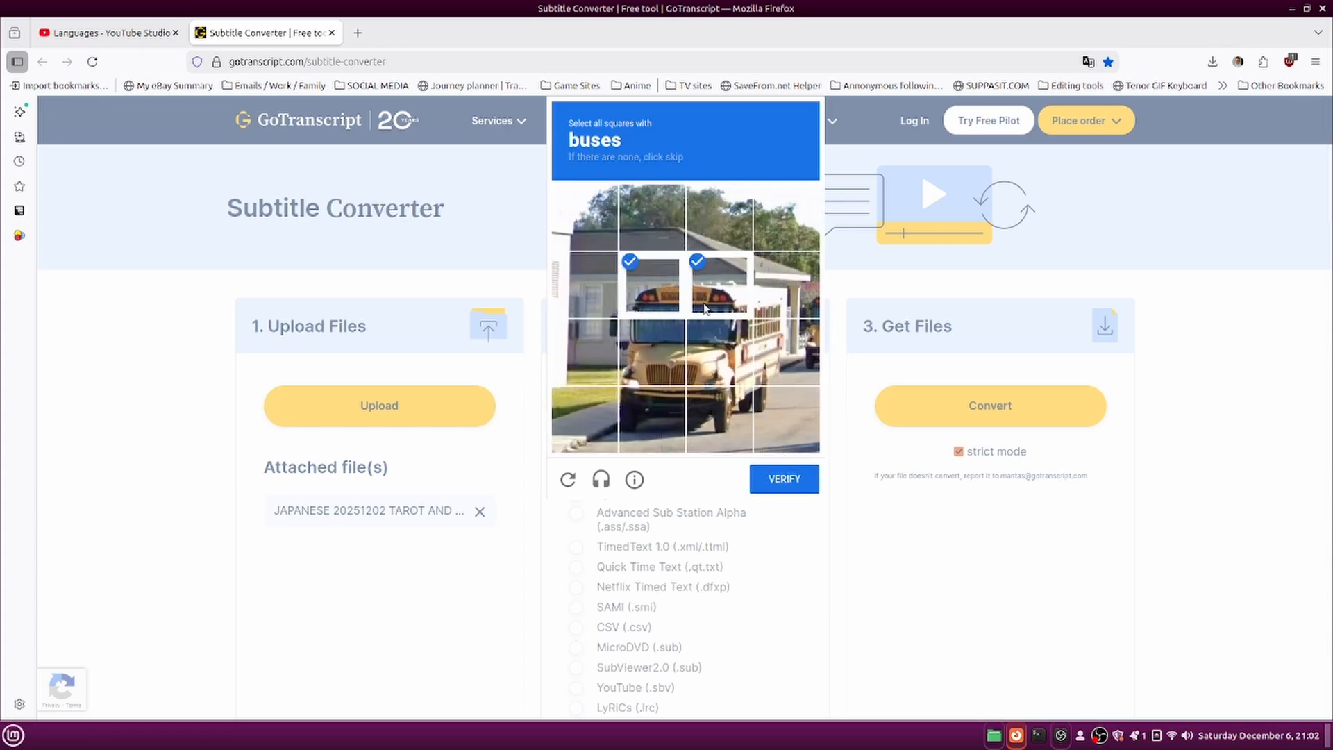
left_click(719, 347)
left_click(668, 340)
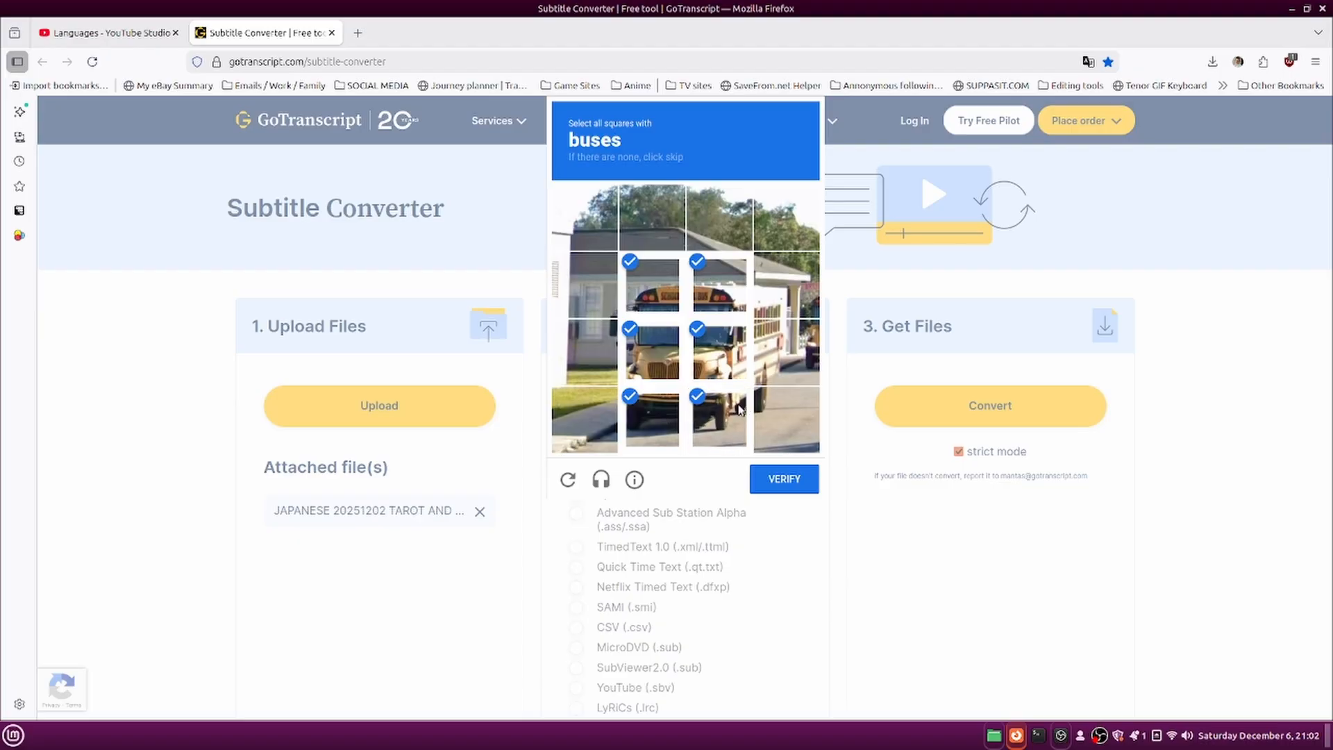
left_click(776, 418)
left_click(771, 356)
left_click(772, 299)
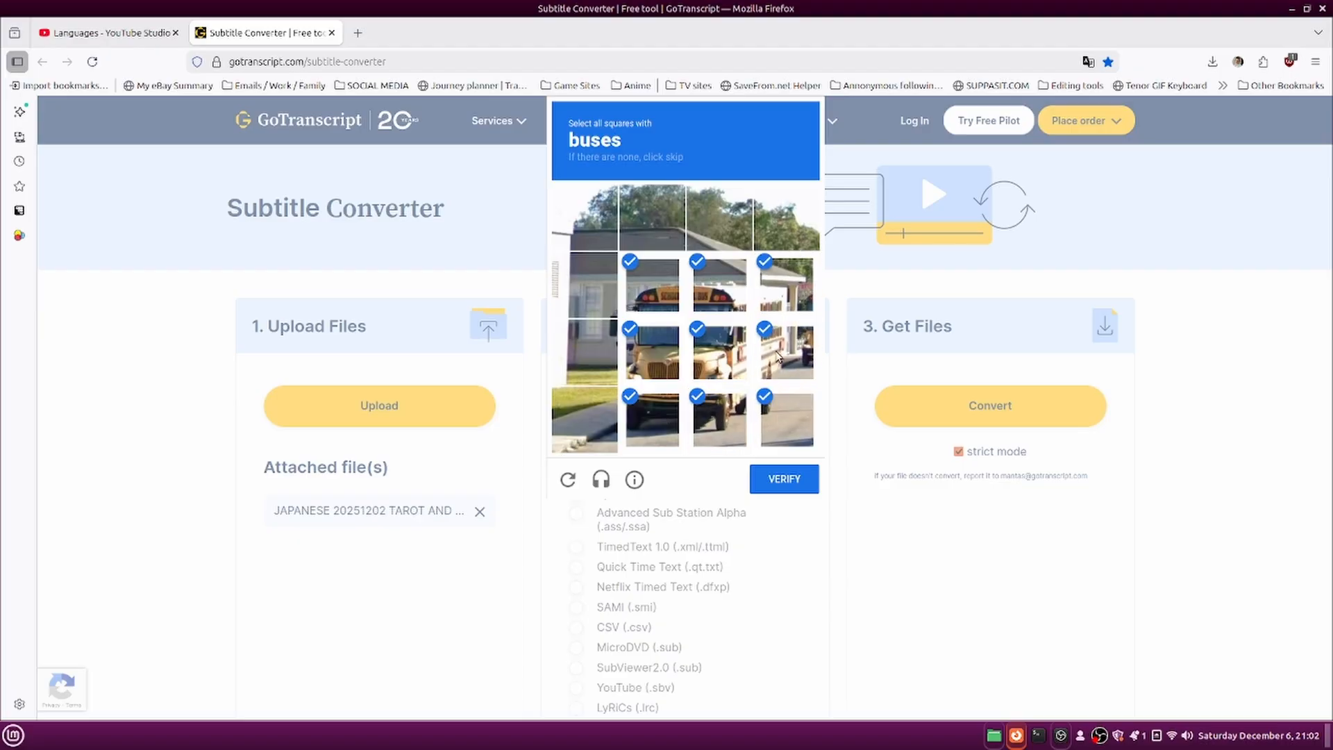
left_click(789, 487)
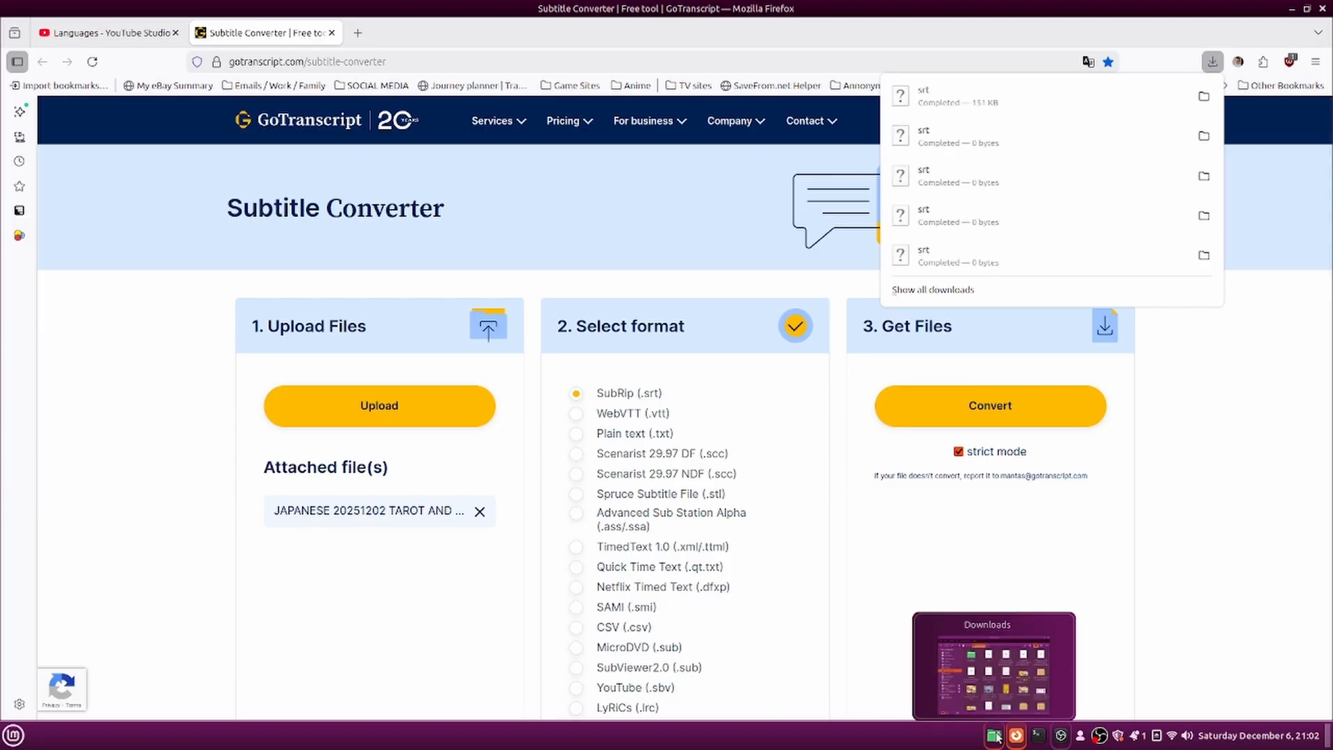
In the Downloads folder, open the name of the newly converted srt file for editing.
left_click(996, 734)
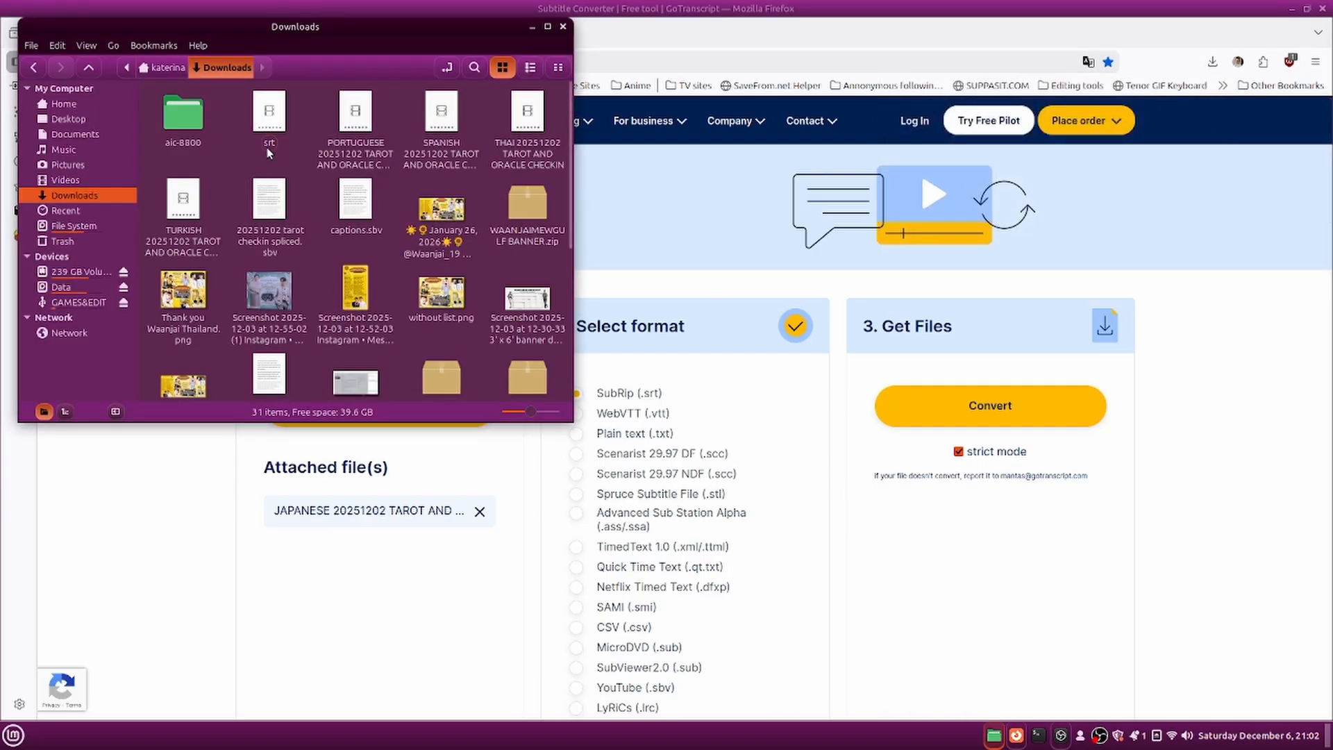
right_click(267, 148)
left_click(333, 271)
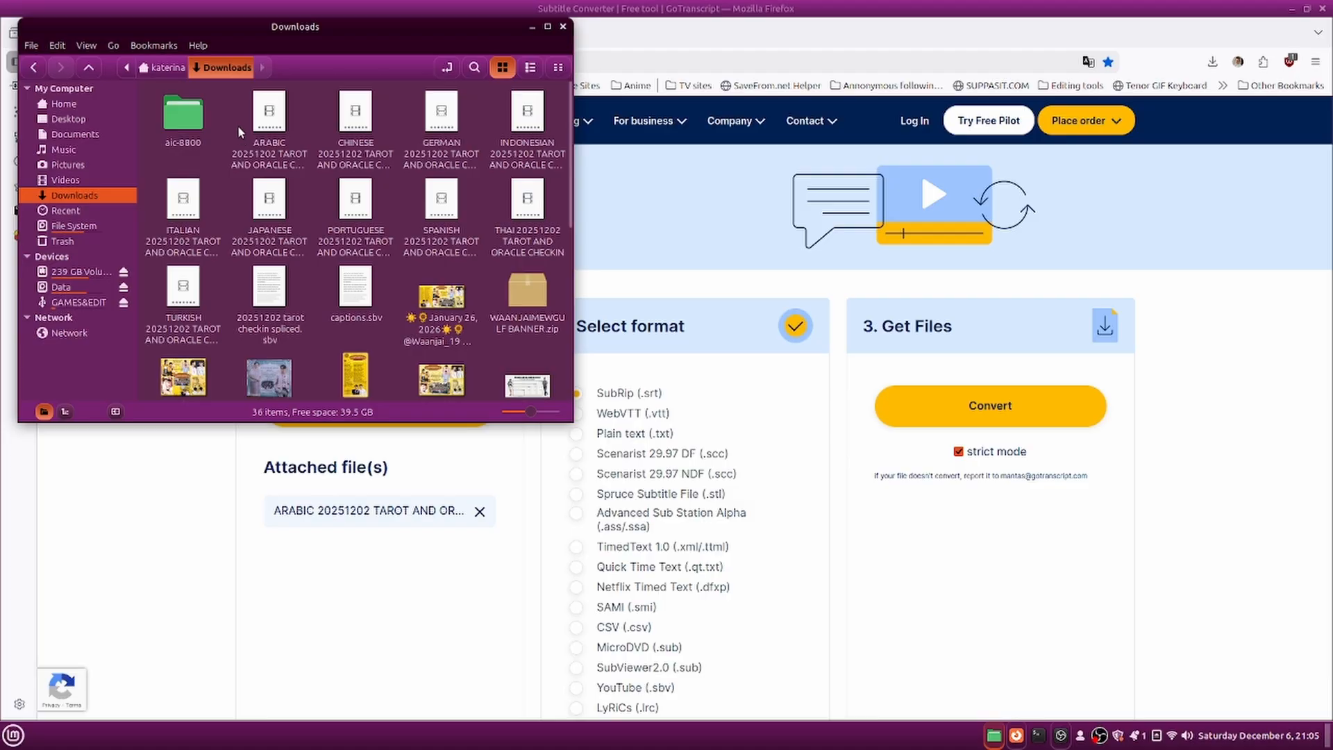
Select the ten translated TAROT AND ORACLE CHECKIN files in Downloads, from ARABIC to TURKISH, and cut them.
left_click_drag(231, 106, 544, 206)
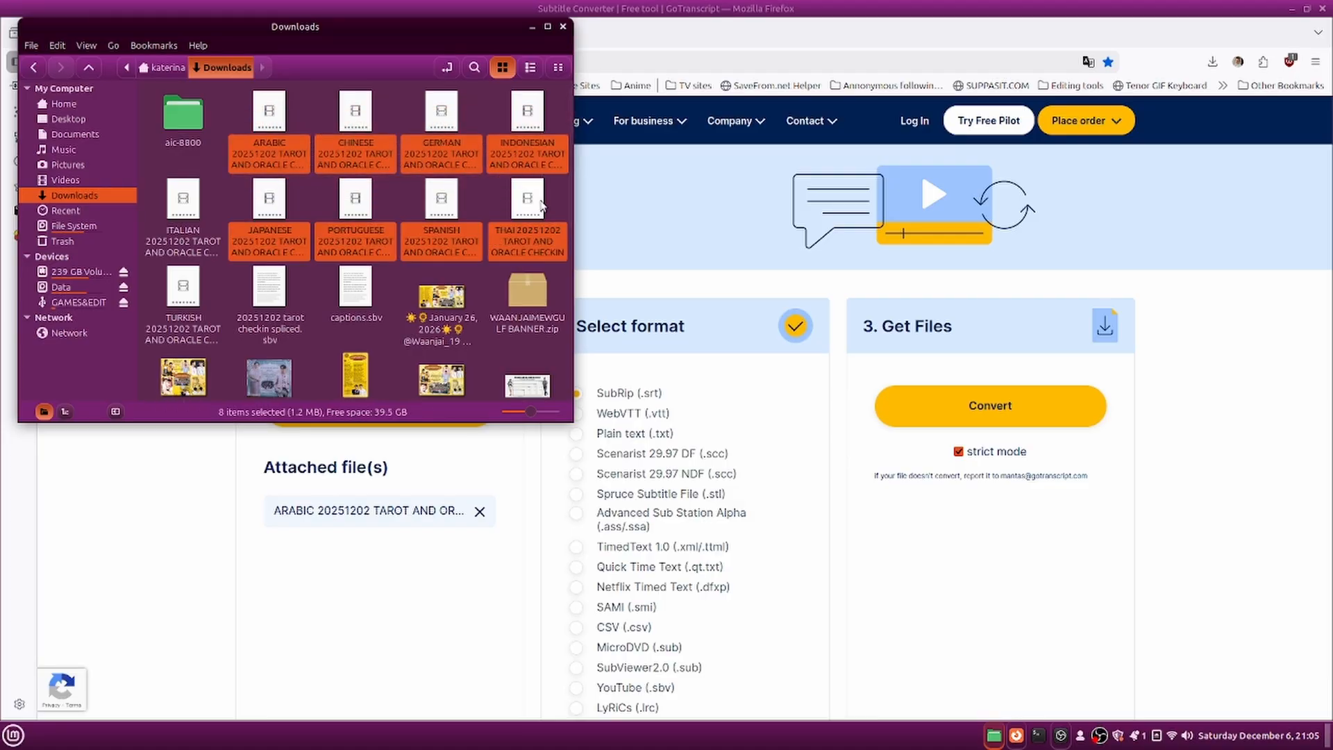
left_click(201, 212, "ctrl")
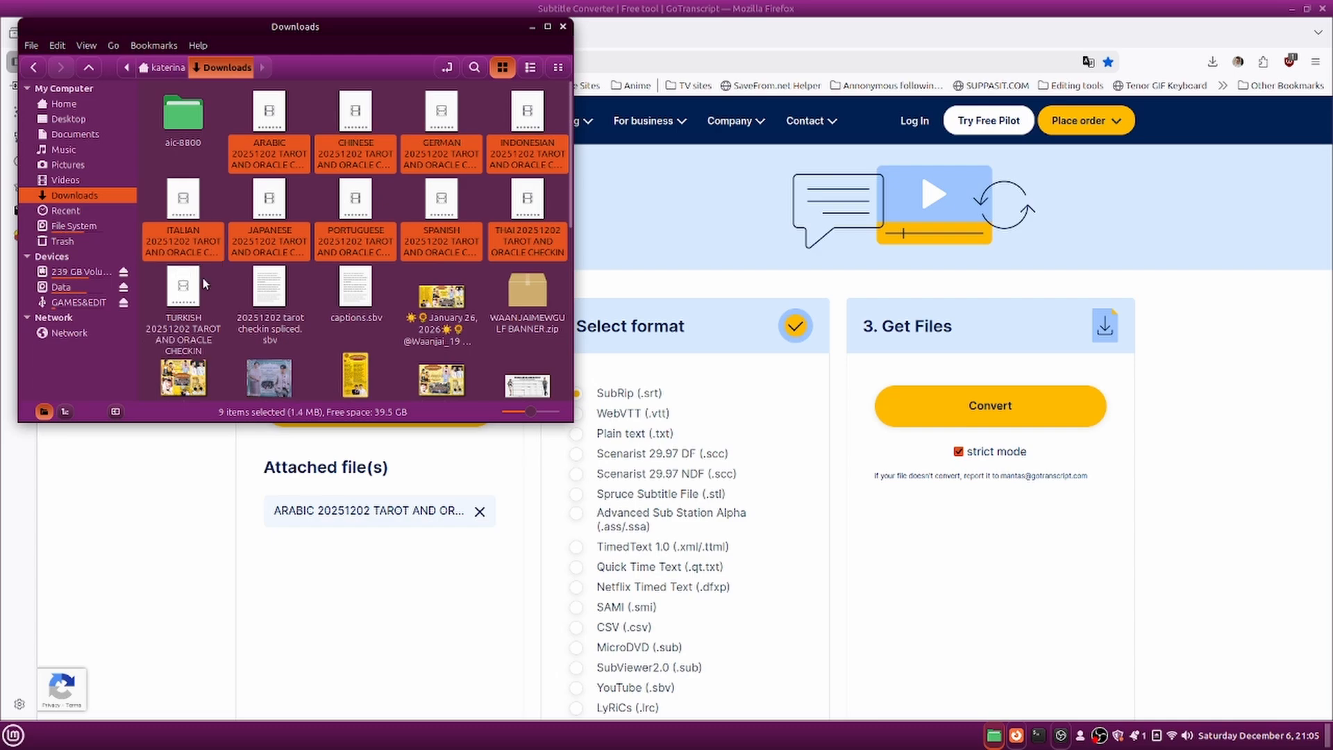
left_click(189, 288, "ctrl")
right_click(180, 217)
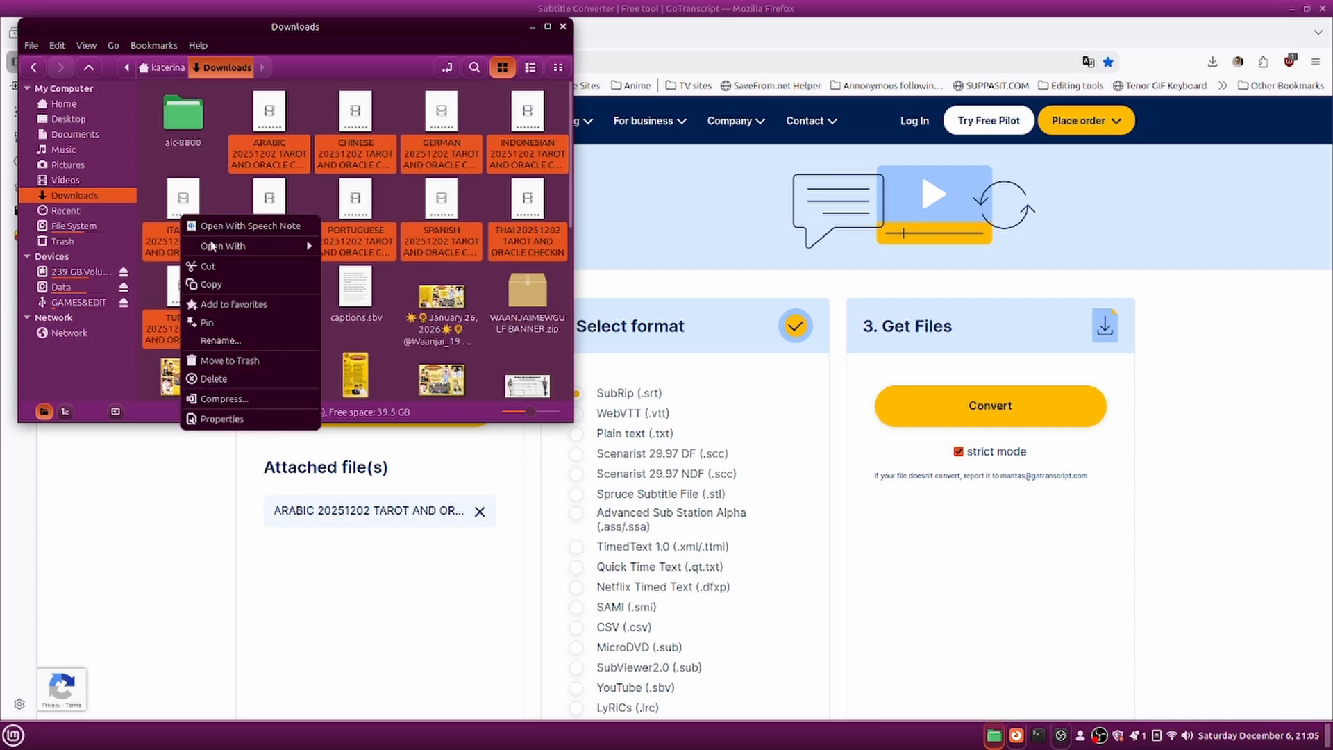
left_click(229, 265)
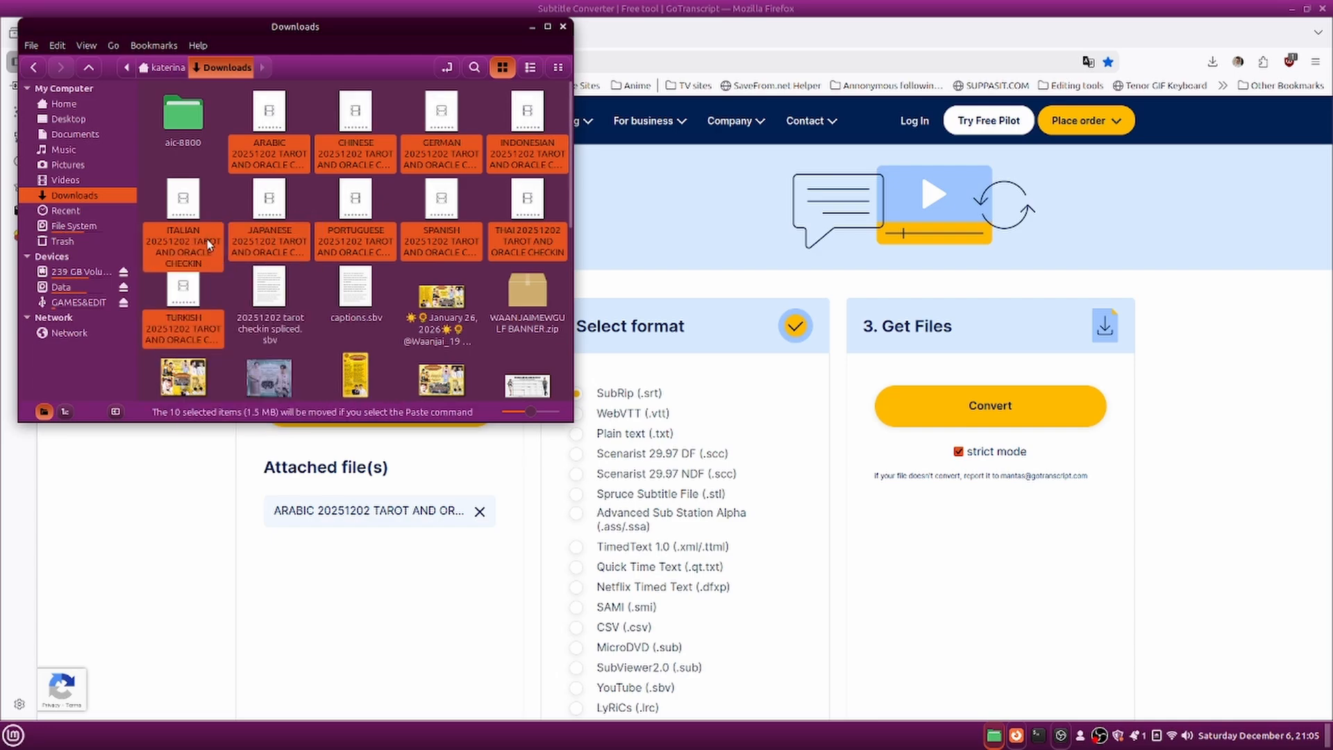
Move the cut files into GAMES&EDIT > TAROT VIDEOS > MY READINGS > 20251202 December Readings > SRTS > Tarot and Oracle.
left_click(76, 302)
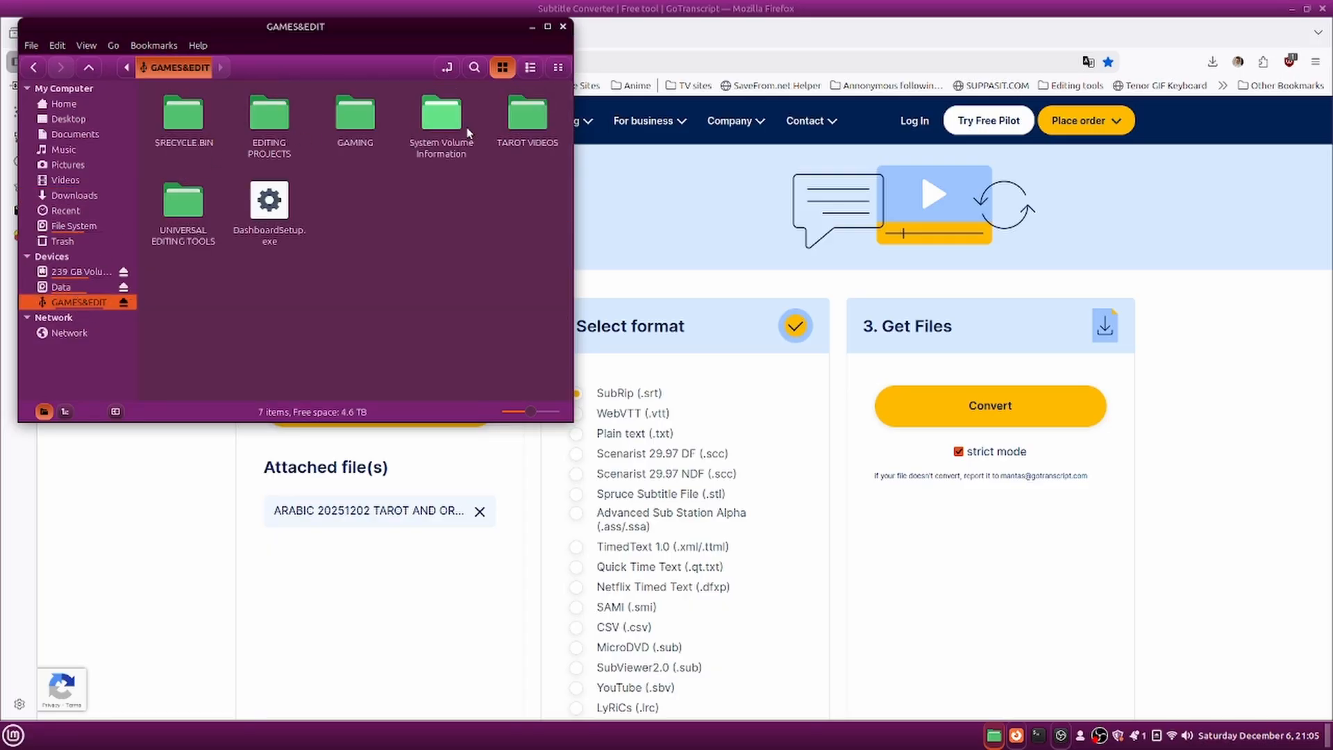
double_click(528, 116)
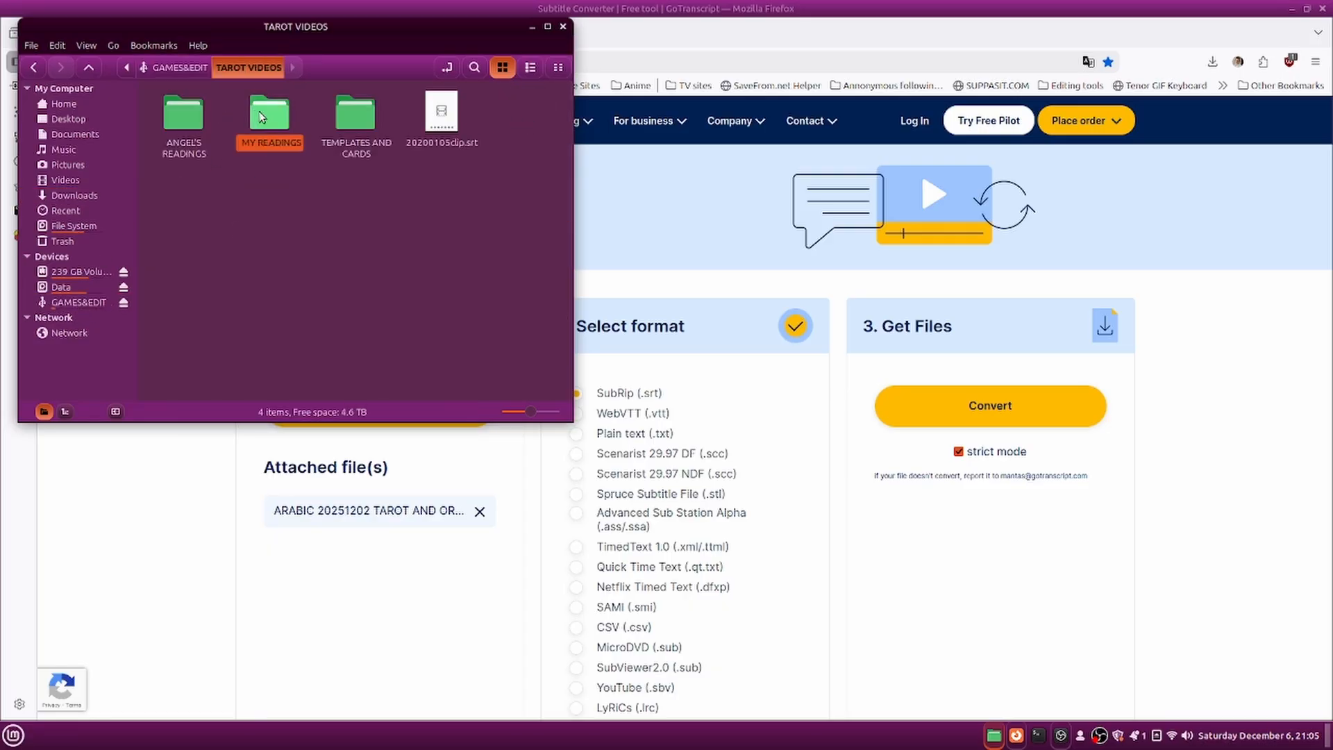
double_click(264, 115)
scroll(332, 346, "down", 1)
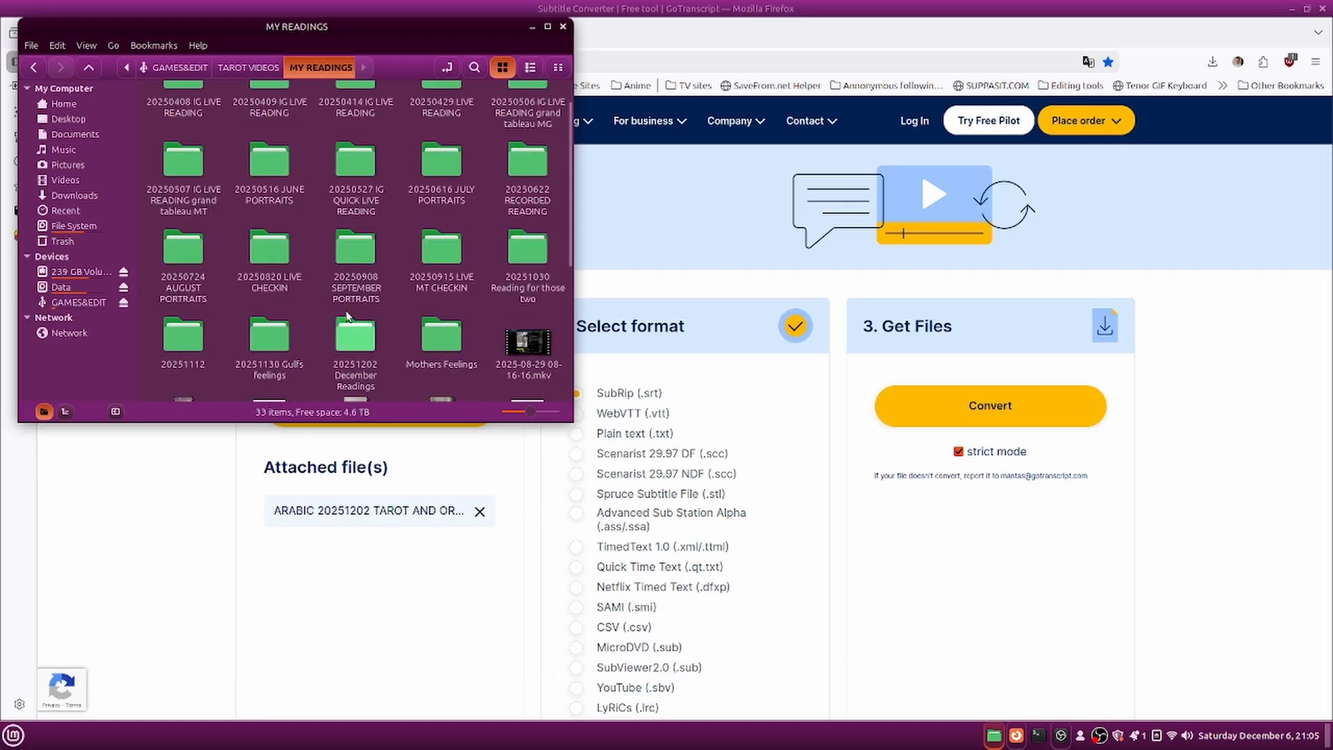
left_click(354, 337)
double_click(354, 340)
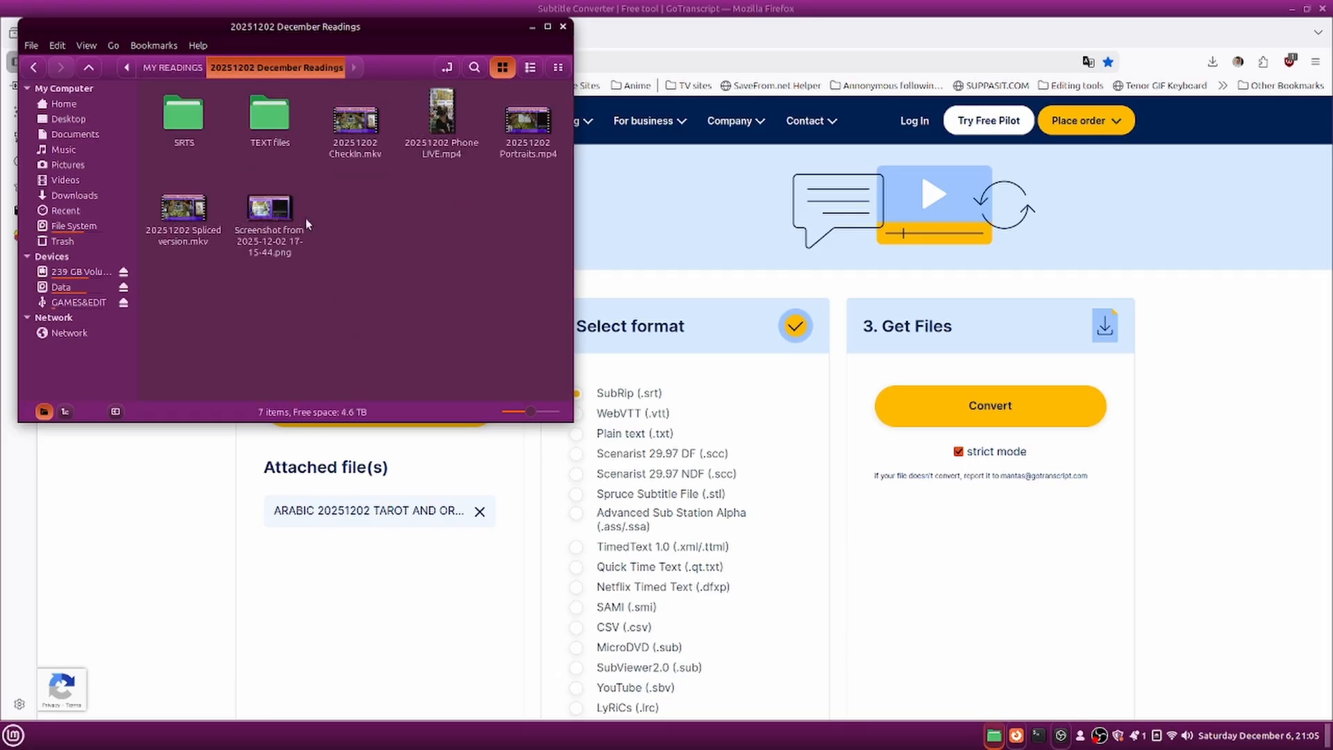
left_click(184, 116)
double_click(184, 116)
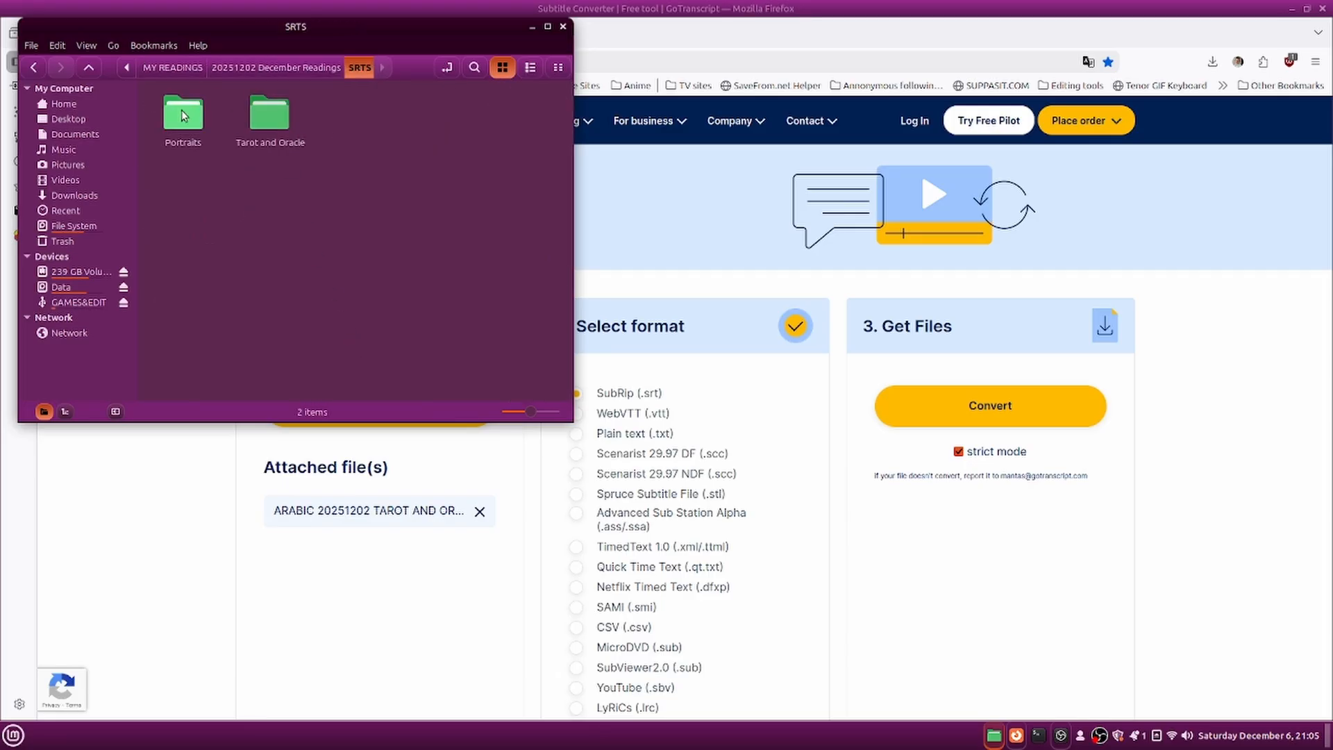
double_click(287, 118)
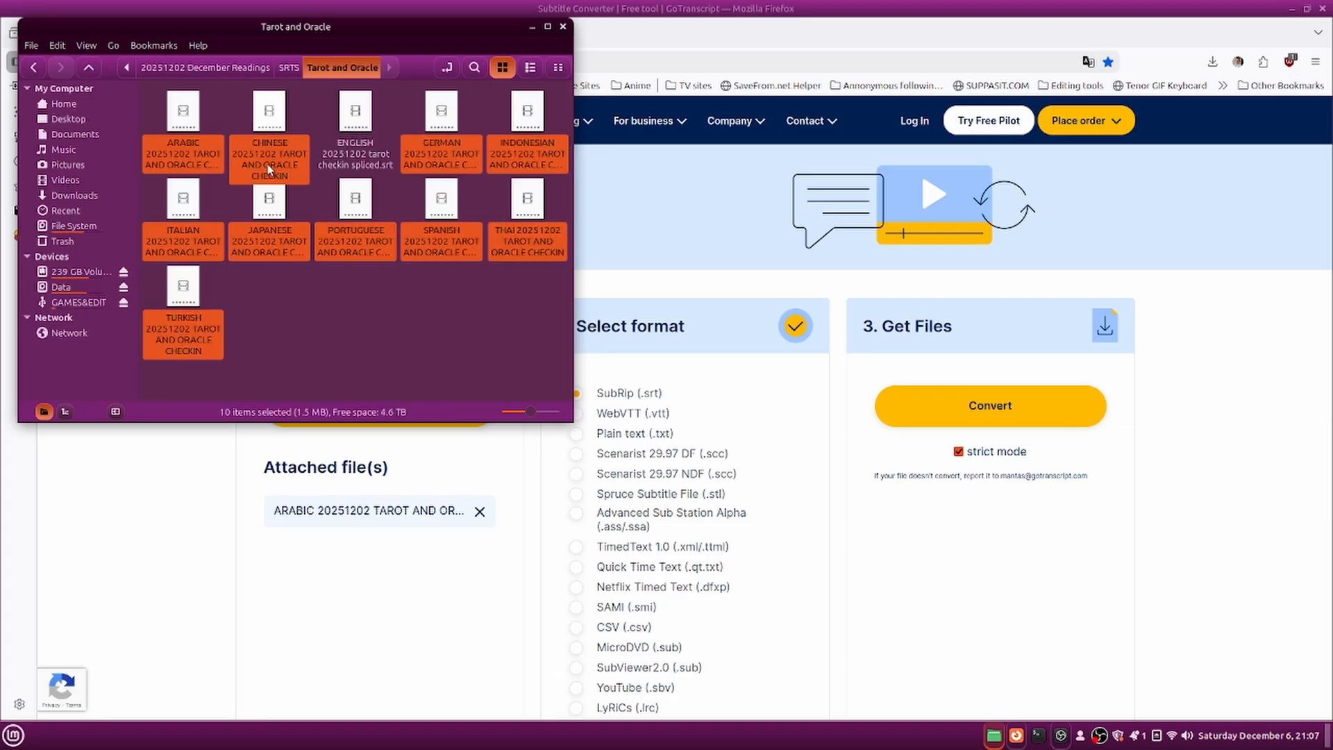
left_click(299, 336)
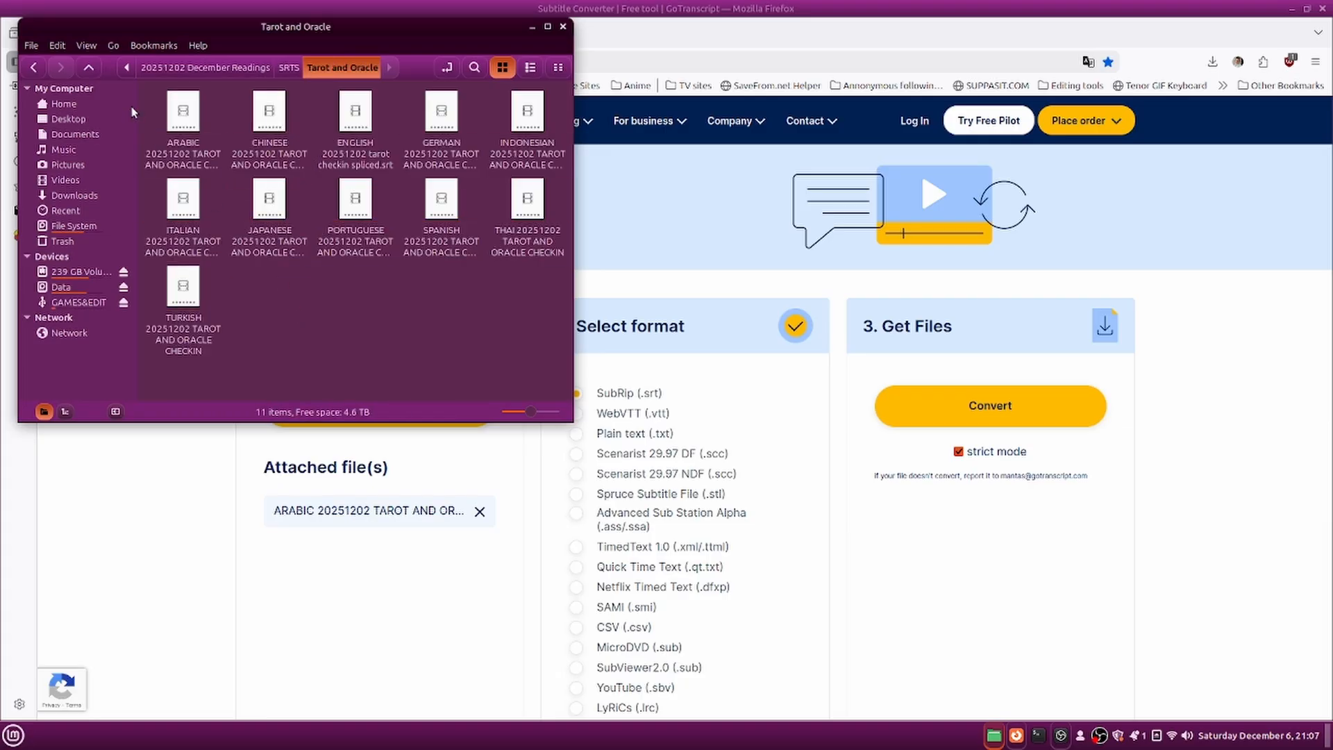
Go back to the SRTS folder, return to Firefox and close the Subtitle Converter page, leaving YouTube Studio's Languages page open.
left_click(31, 68)
left_click(283, 246)
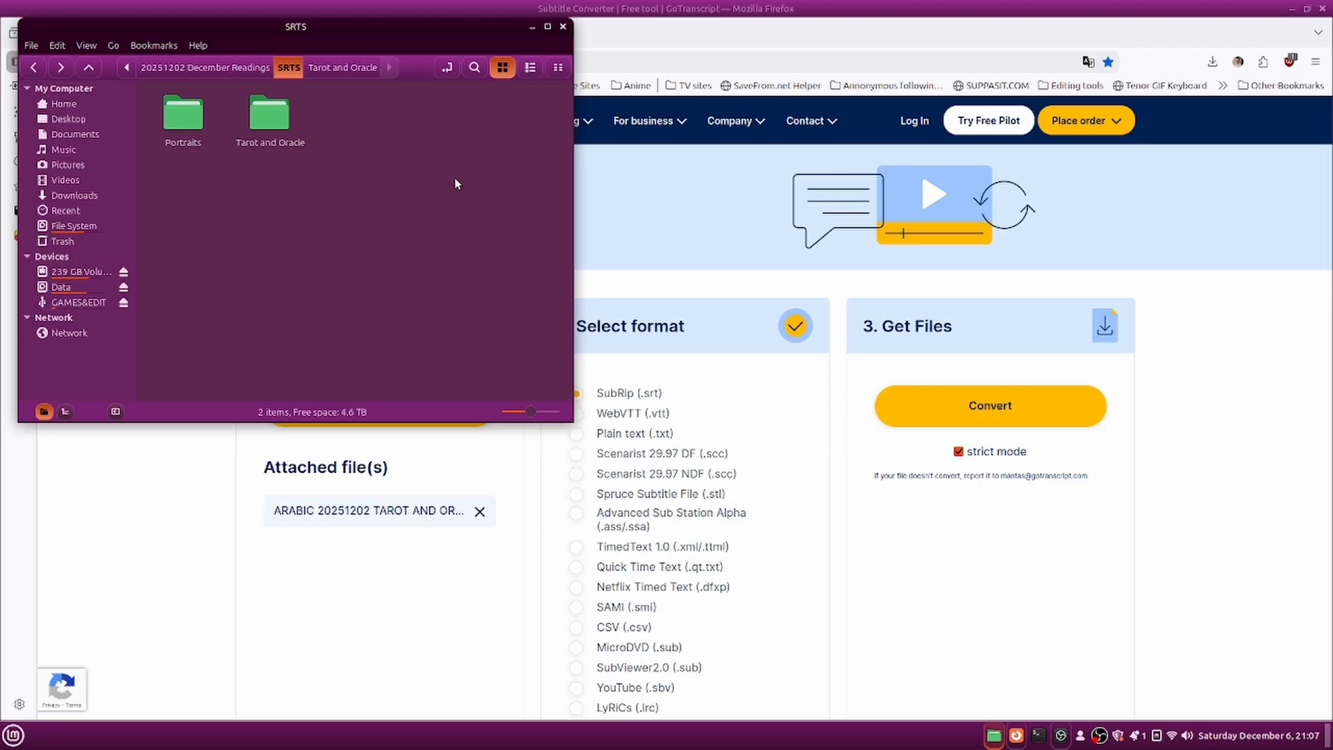
left_click(652, 212)
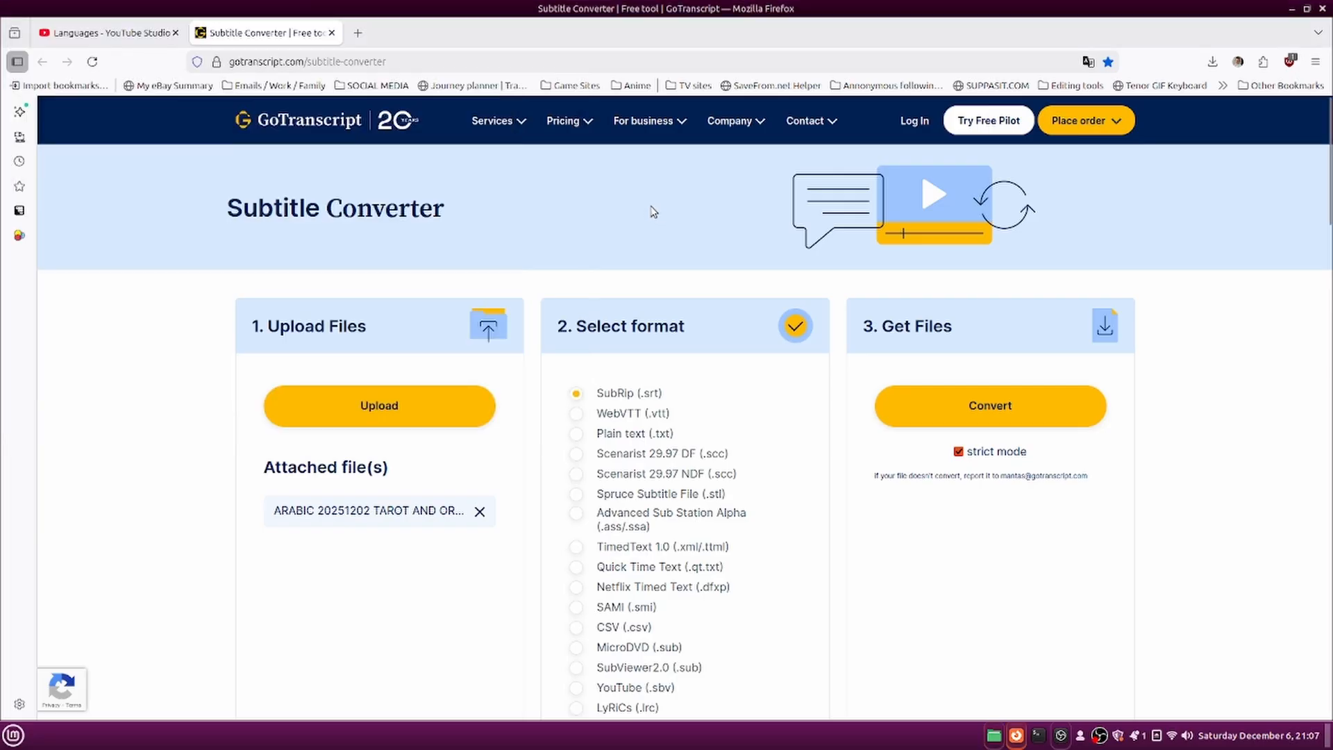
left_click(332, 33)
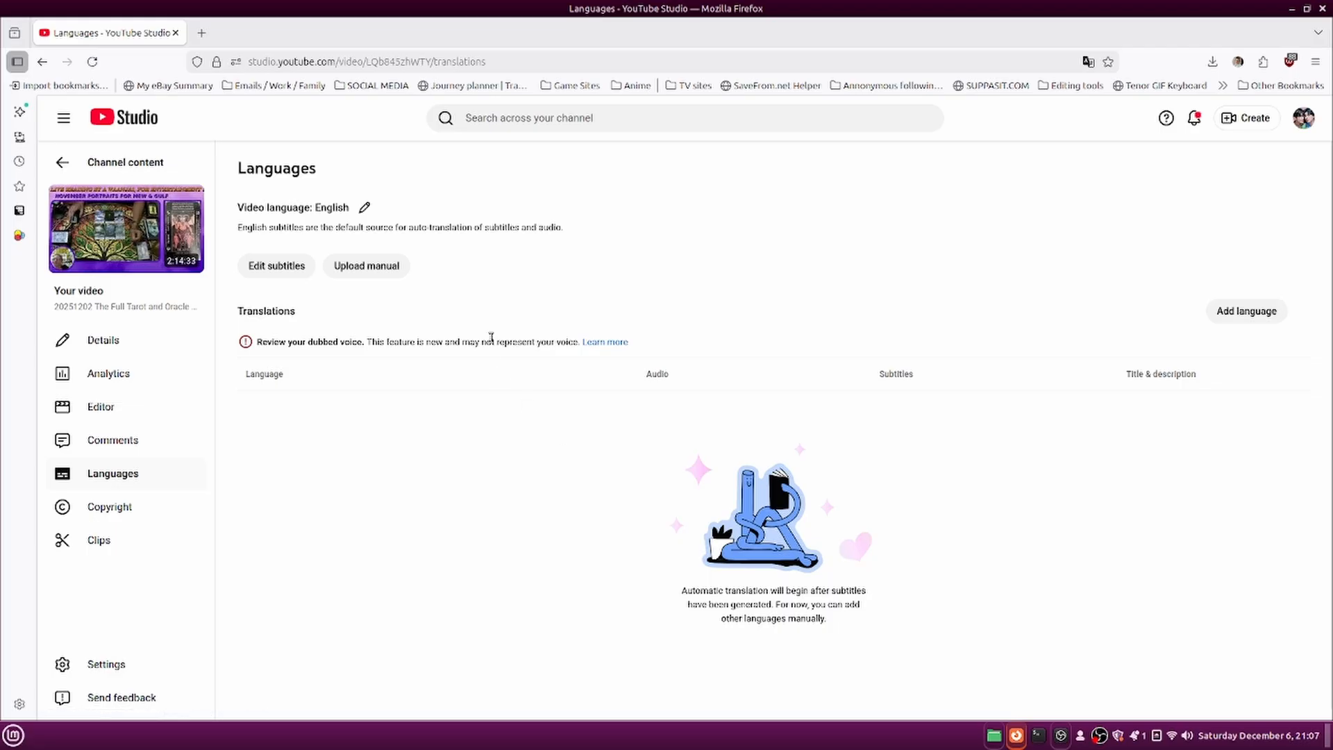
Add Arabic as a translation language and start a manual subtitle file upload with timing for it.
left_click(1253, 317)
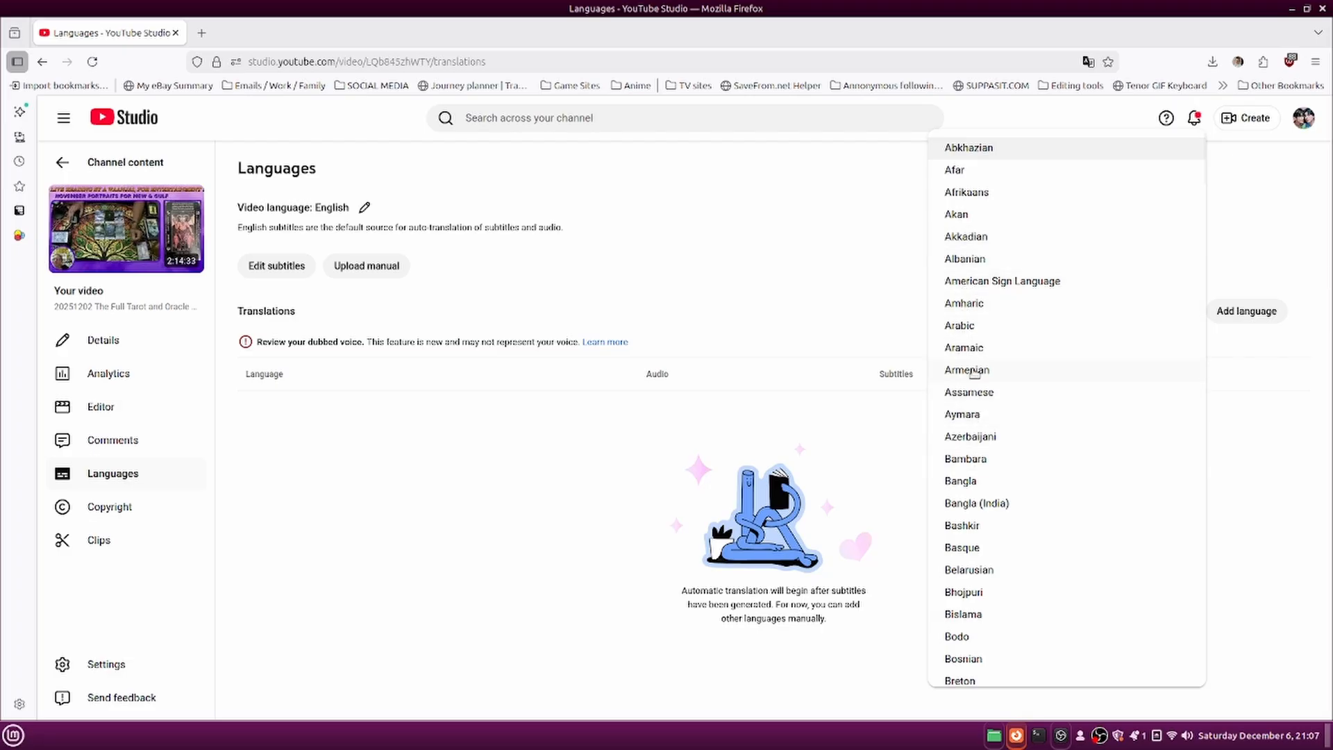
left_click(959, 325)
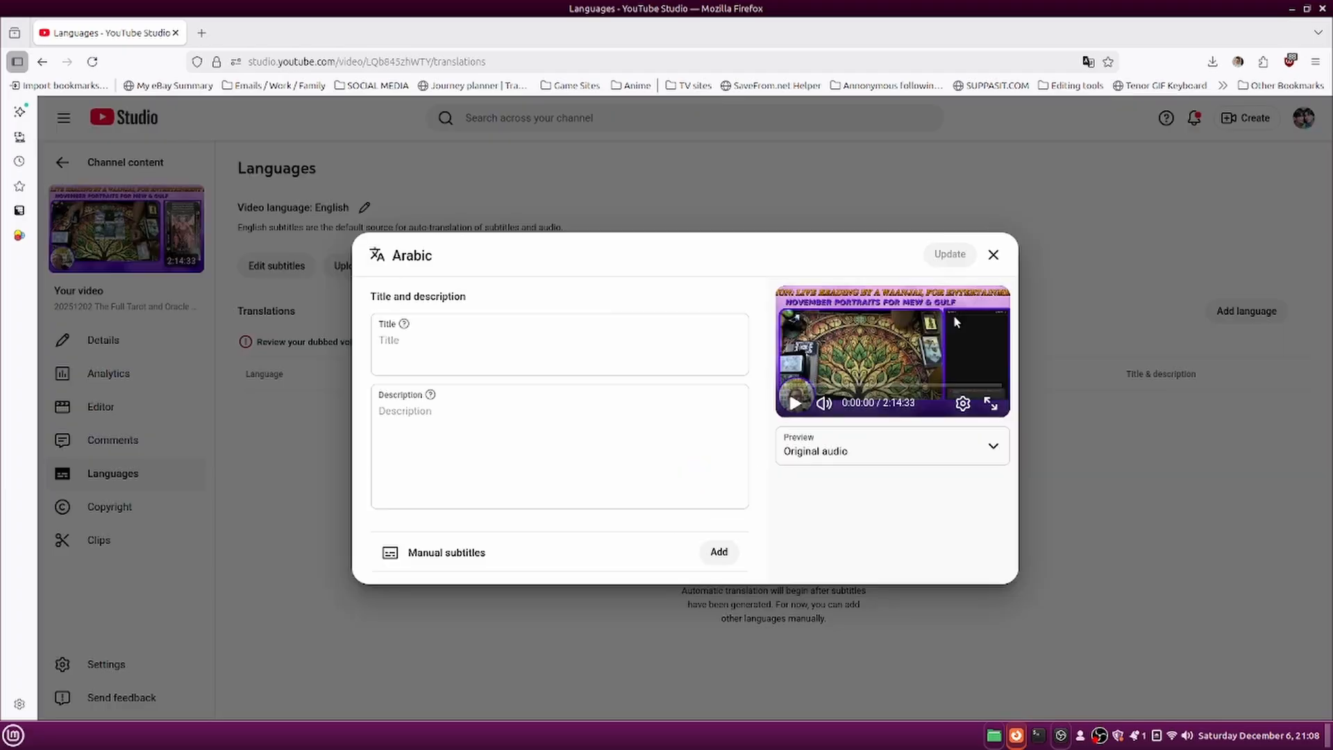
left_click(718, 552)
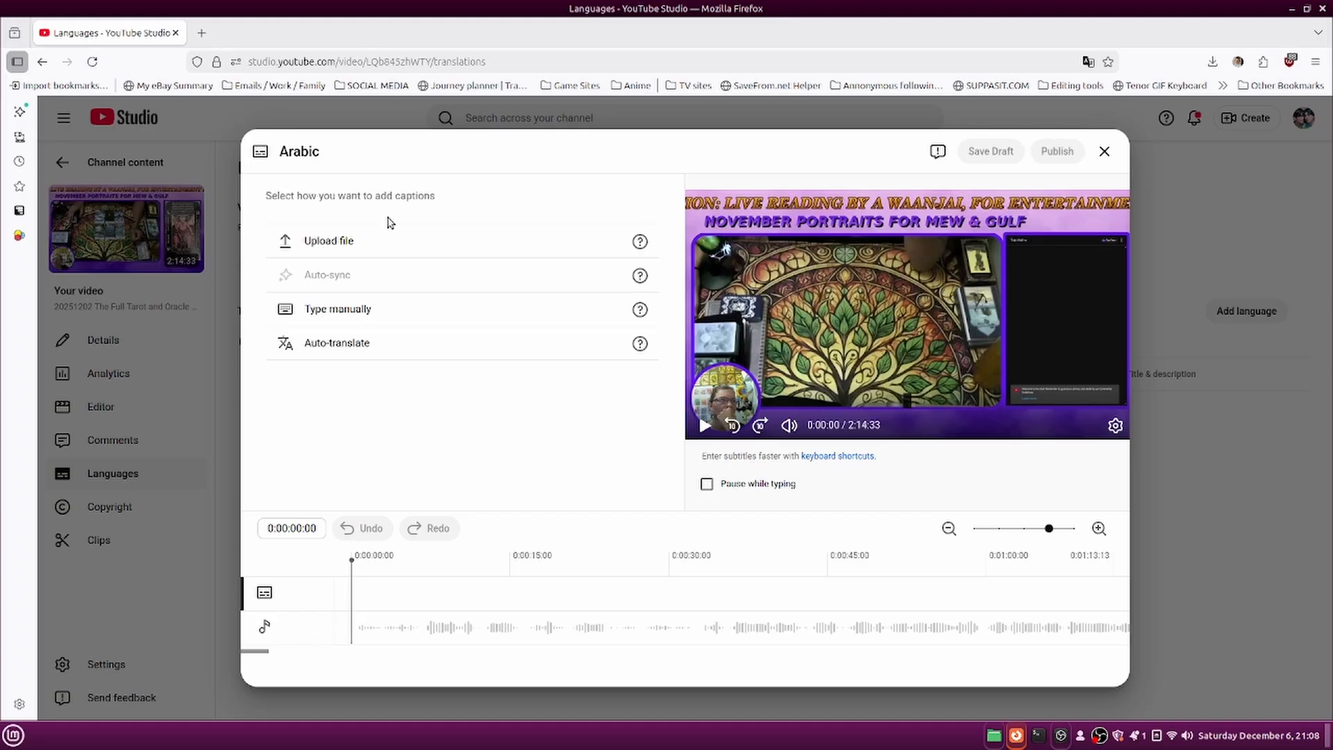
left_click(520, 244)
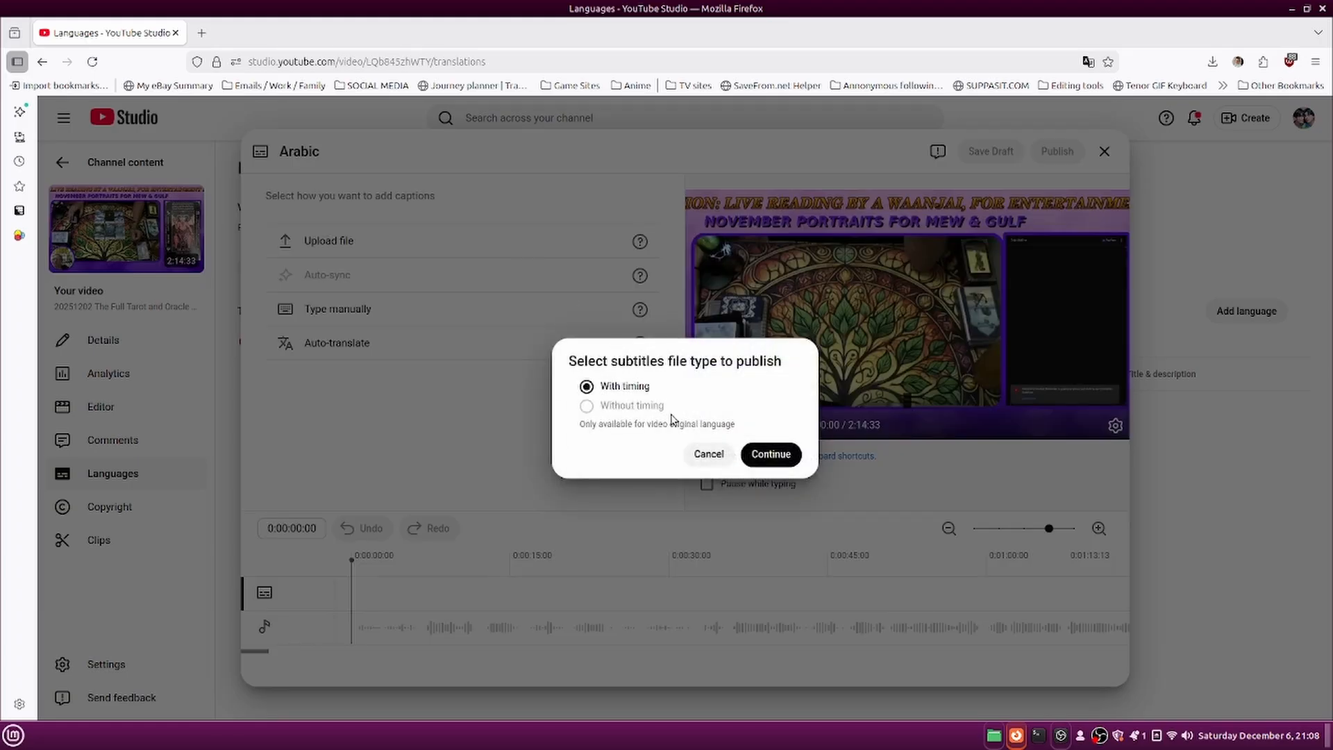
left_click(772, 455)
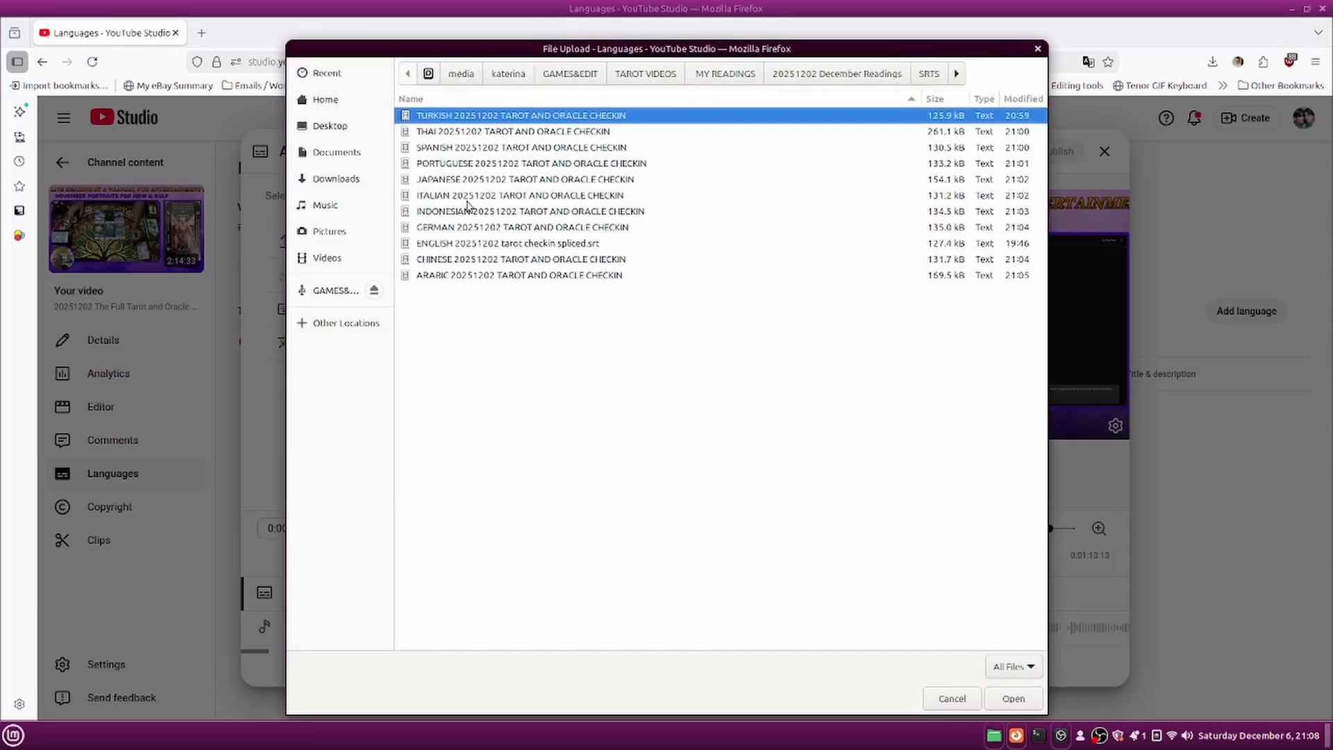
Upload ARABIC 20251202 TAROT AND ORACLE CHECKIN from the SRTS > Tarot and Oracle folder and publish the Arabic subtitles.
left_click(811, 82)
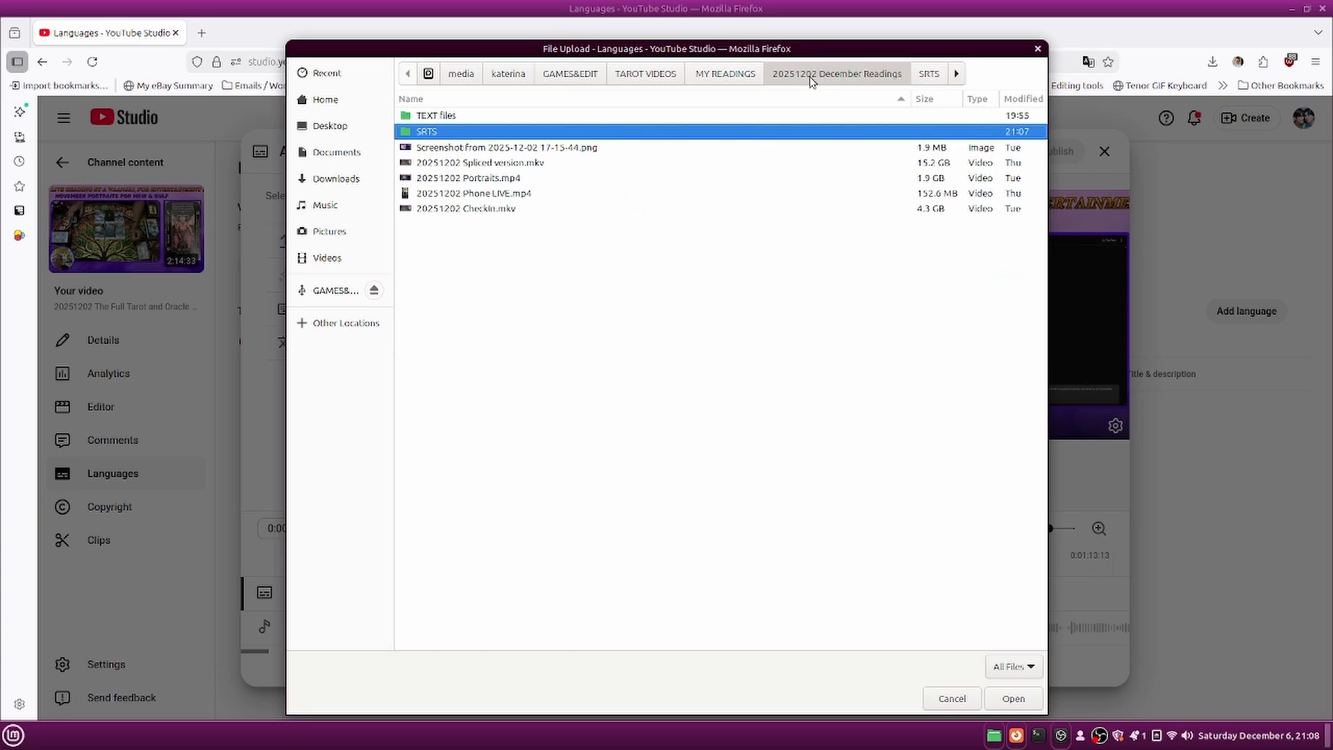
double_click(409, 135)
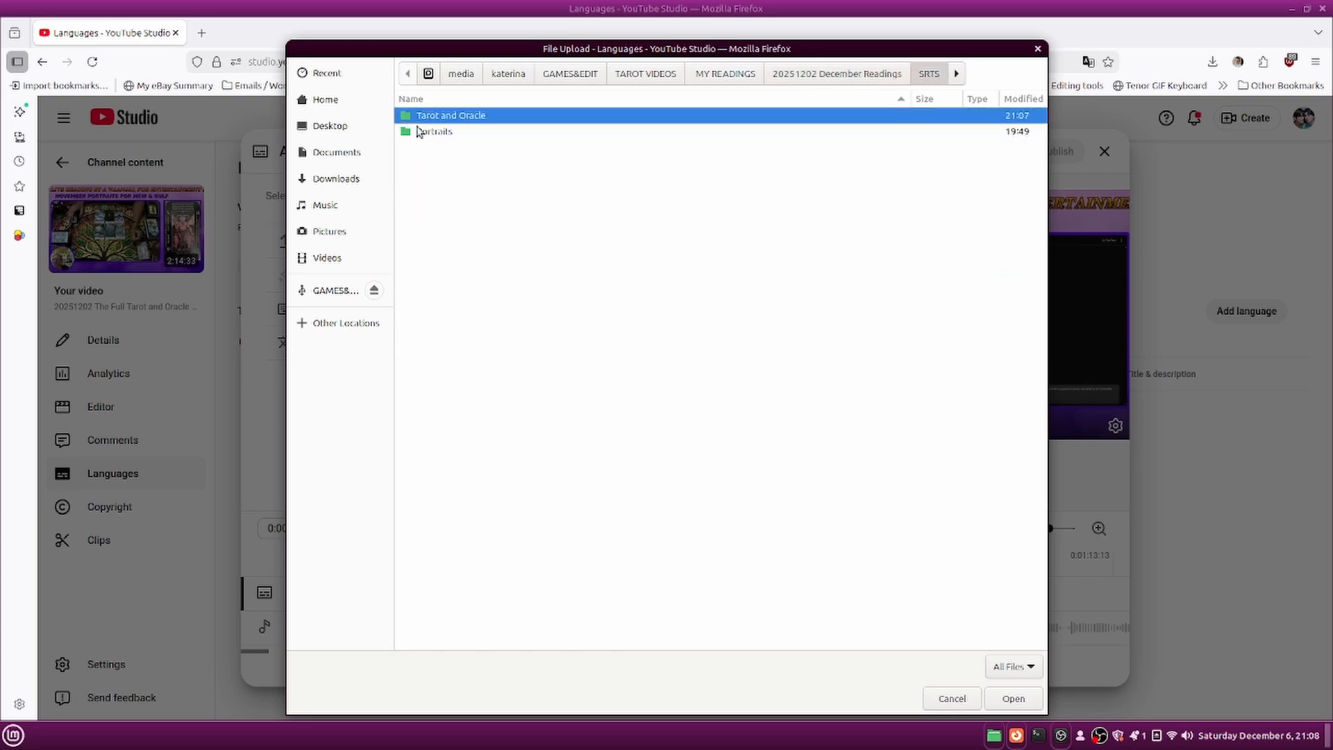
double_click(433, 122)
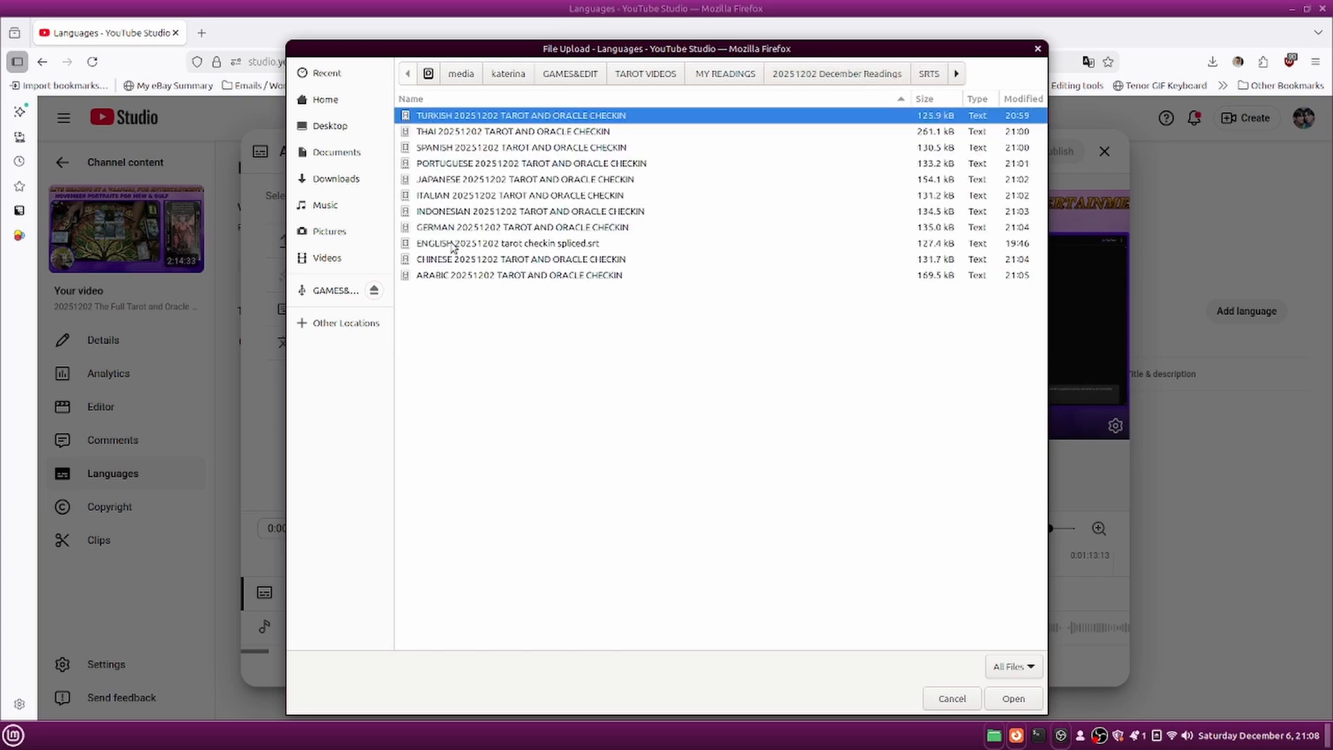
left_click(453, 277)
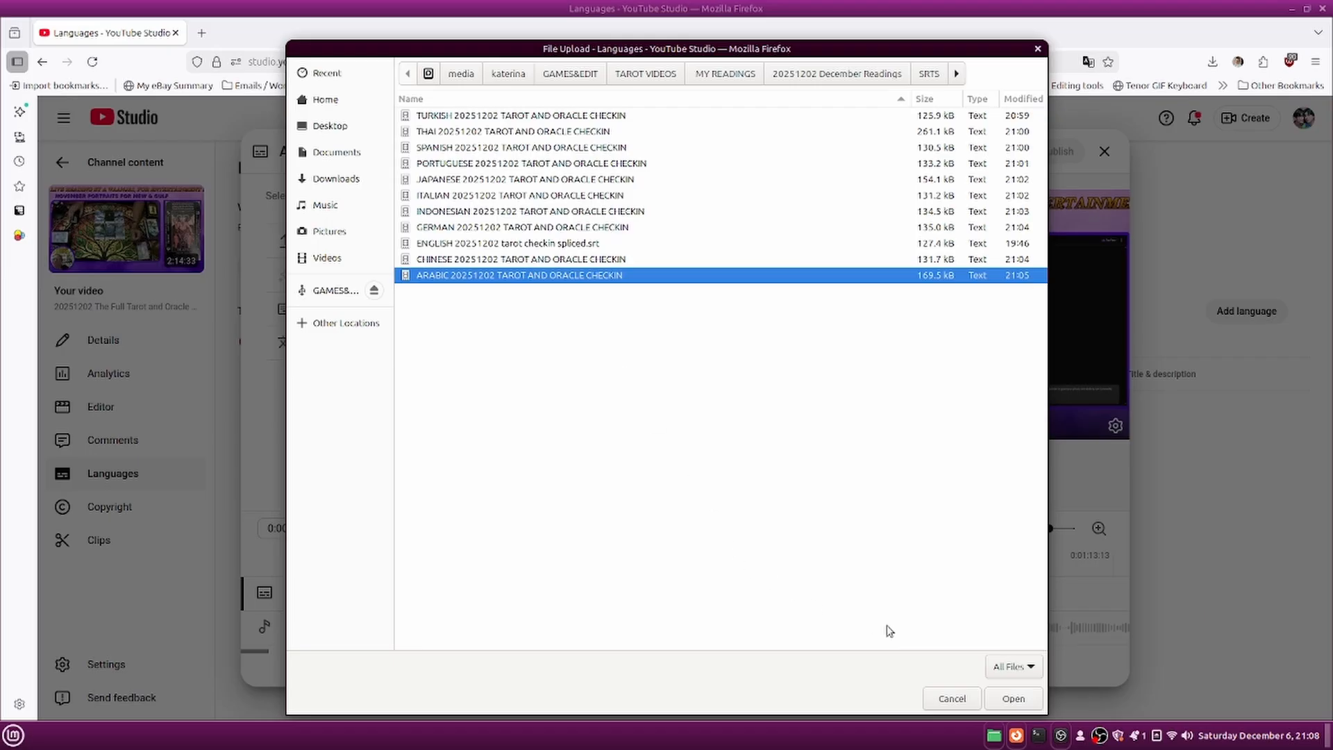
left_click(1013, 699)
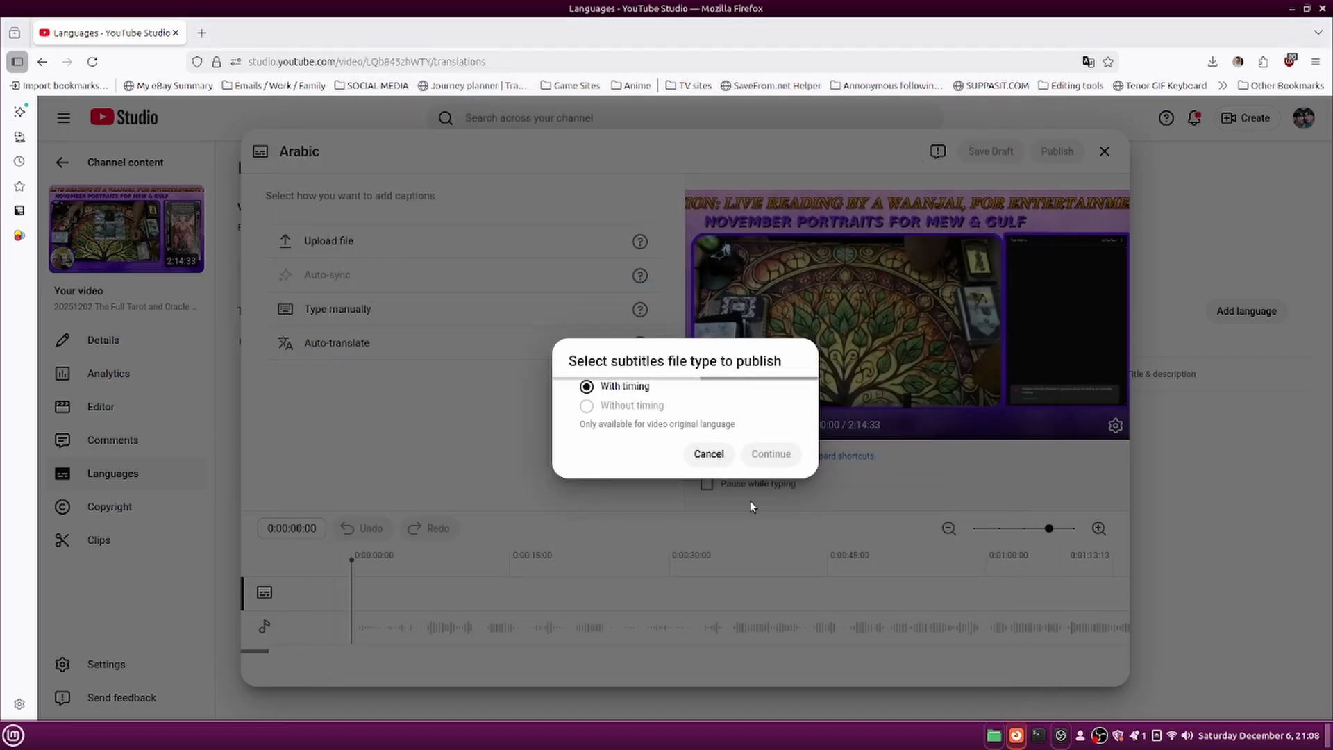
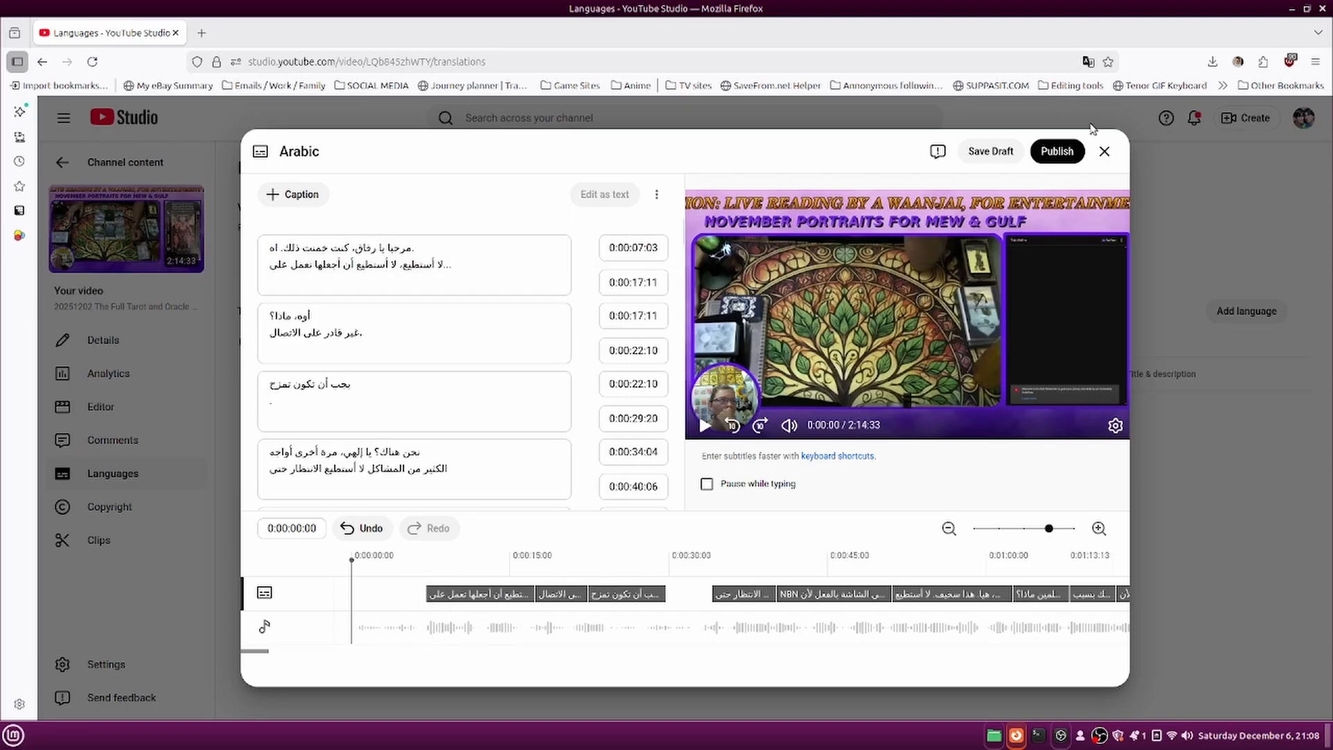
left_click(1061, 154)
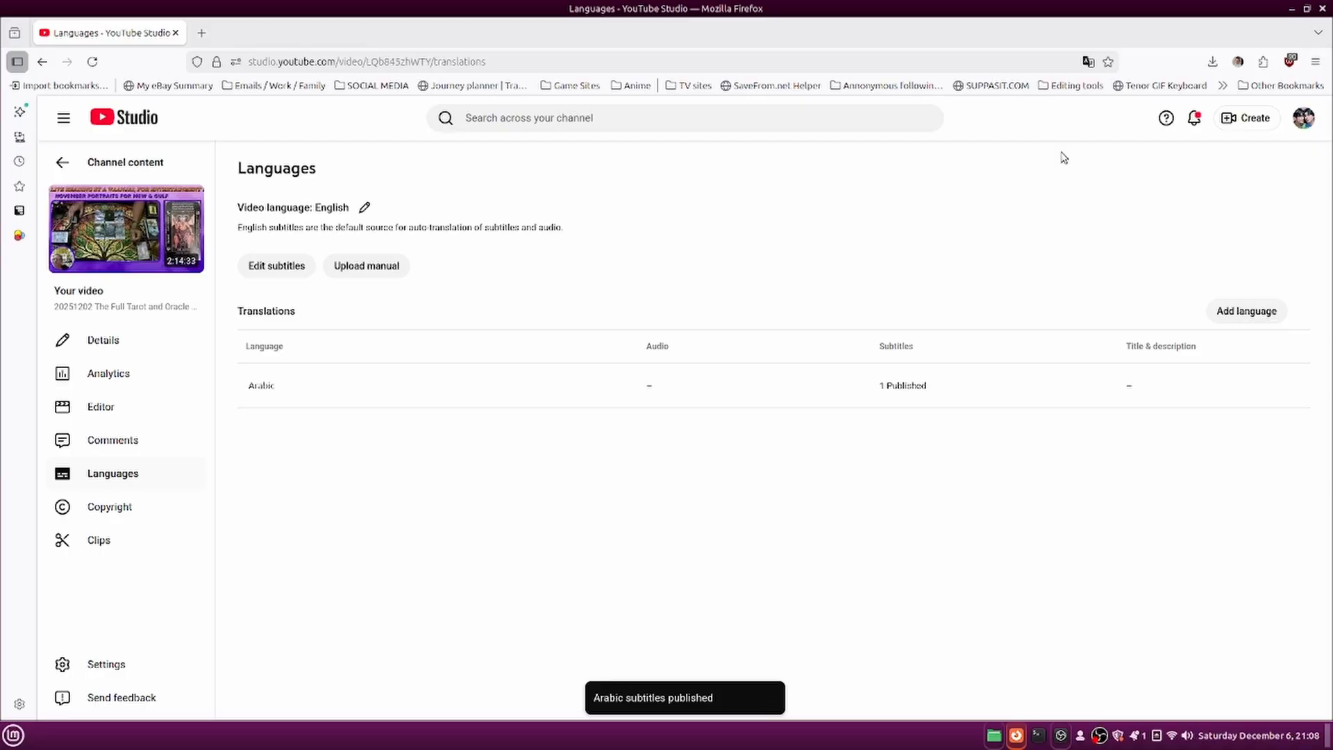
Add Chinese as a translation language and start a manual subtitle file upload with timing for it.
left_click(1235, 312)
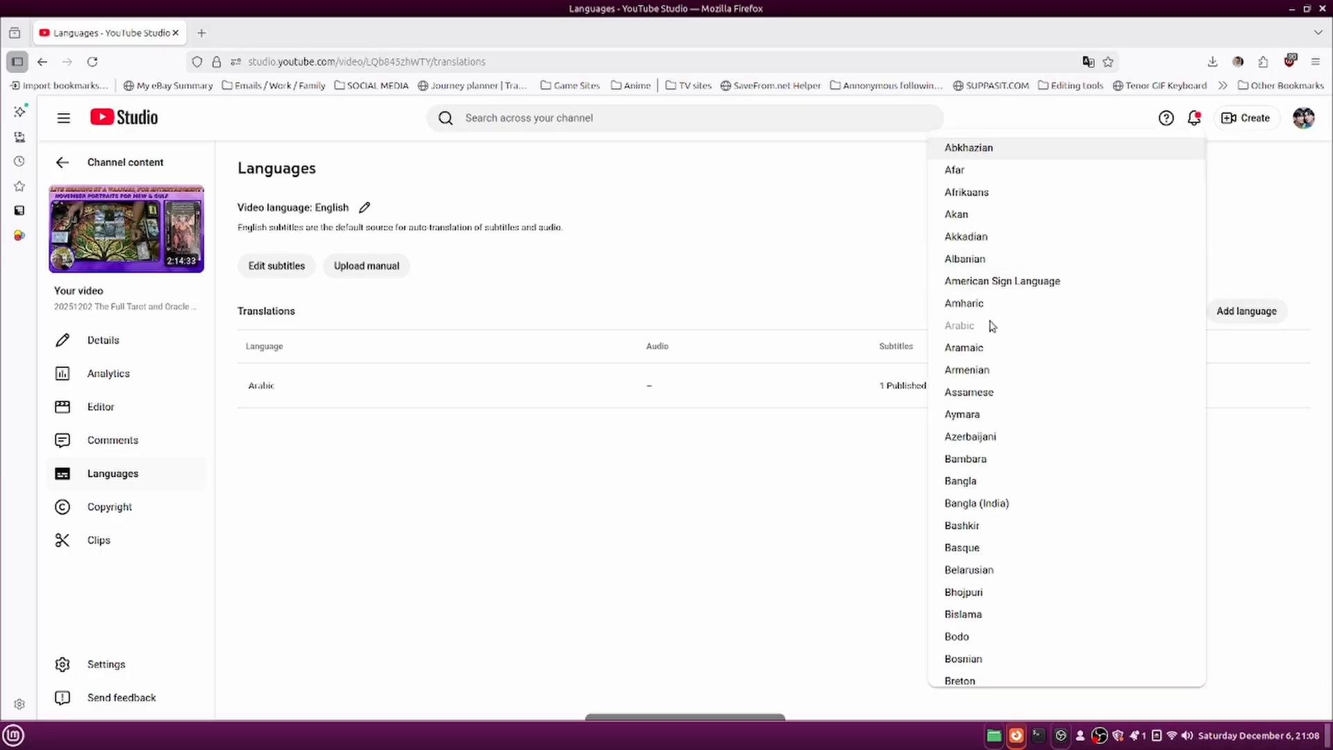
scroll(979, 368, "down", 3)
scroll(969, 351, "down", 3)
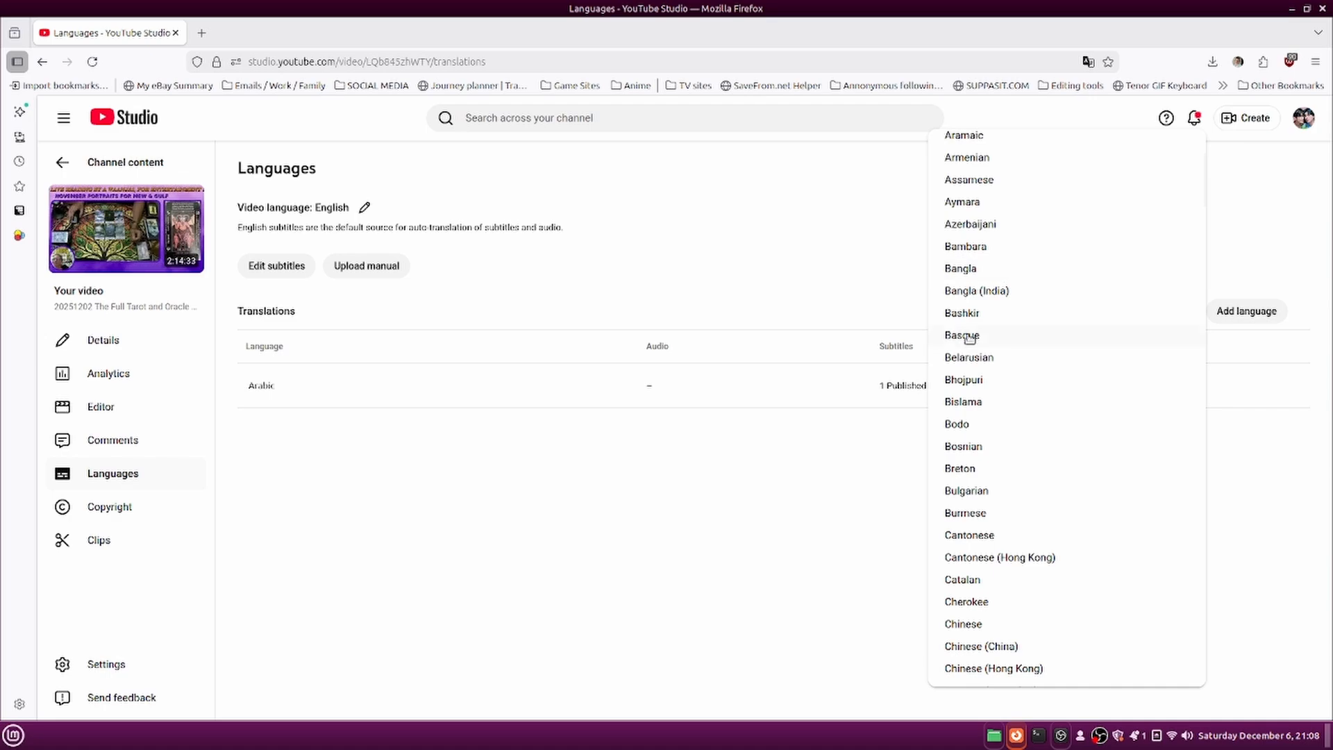
scroll(968, 337, "down", 1)
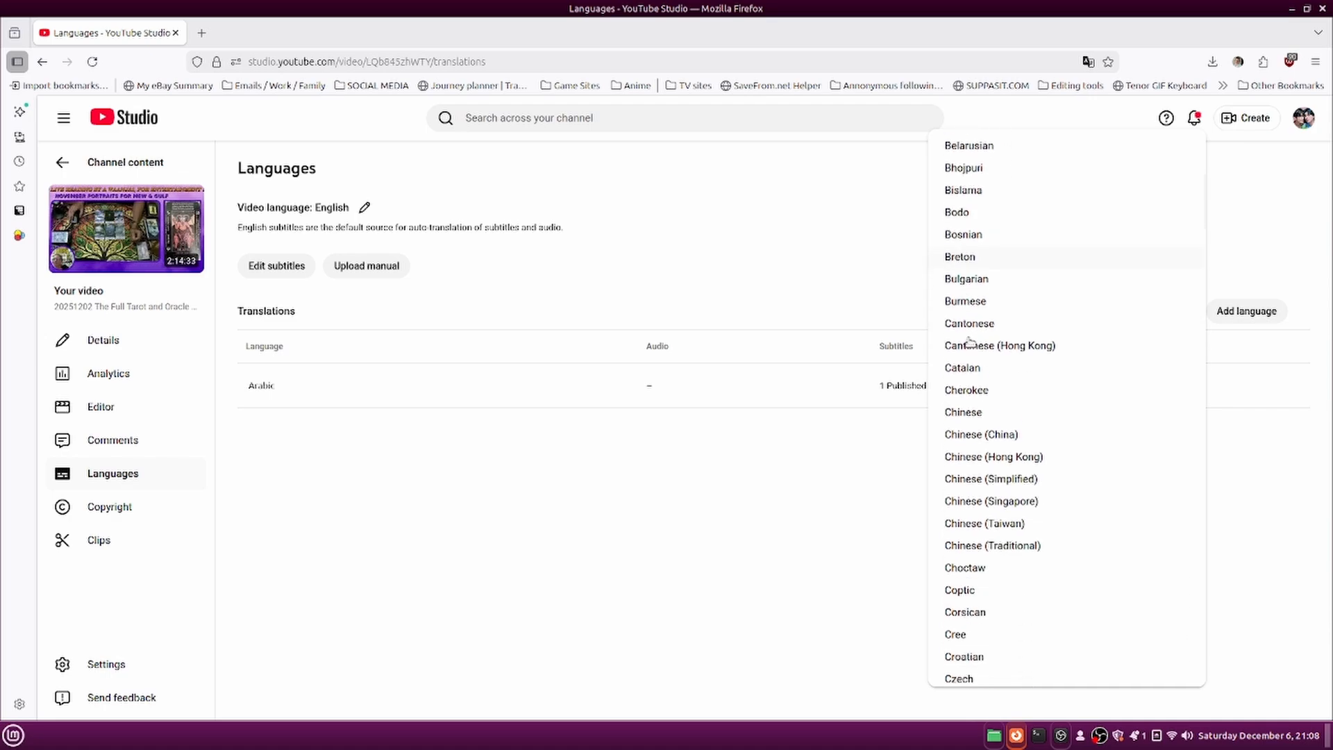
left_click(986, 416)
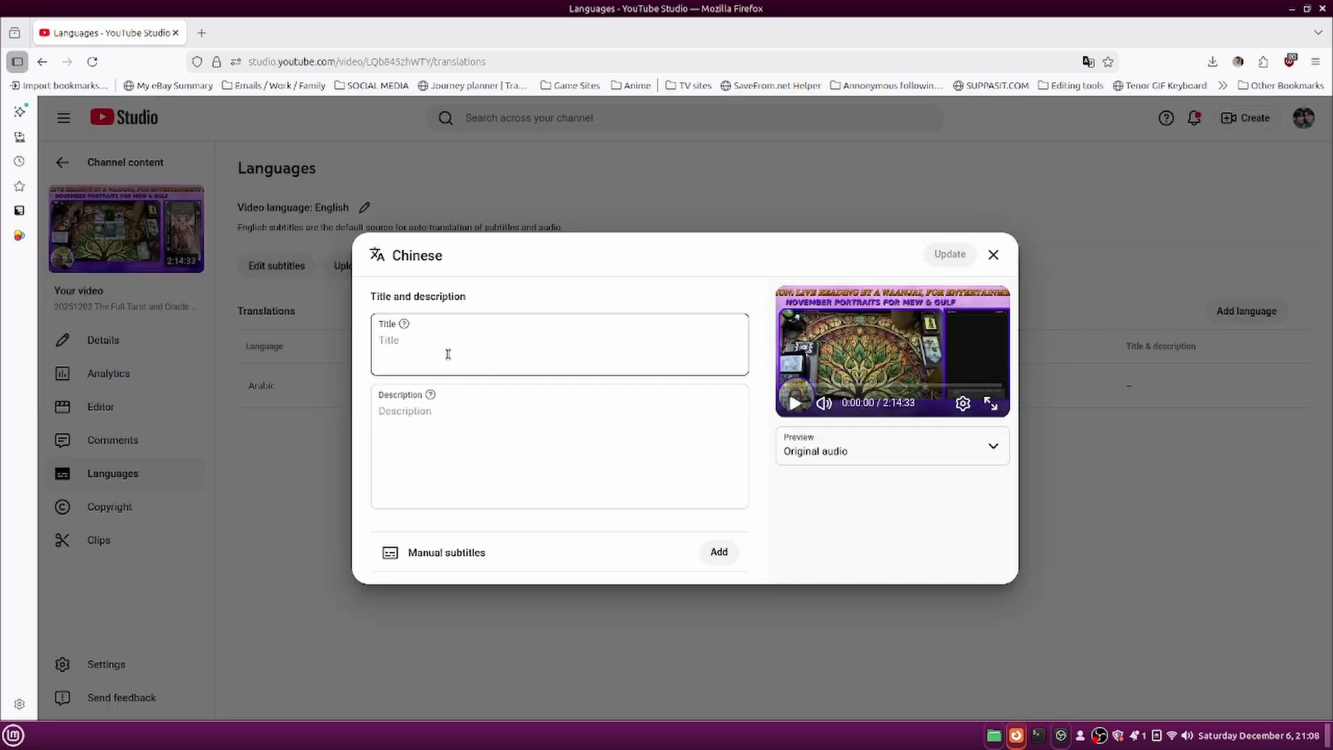
left_click(721, 552)
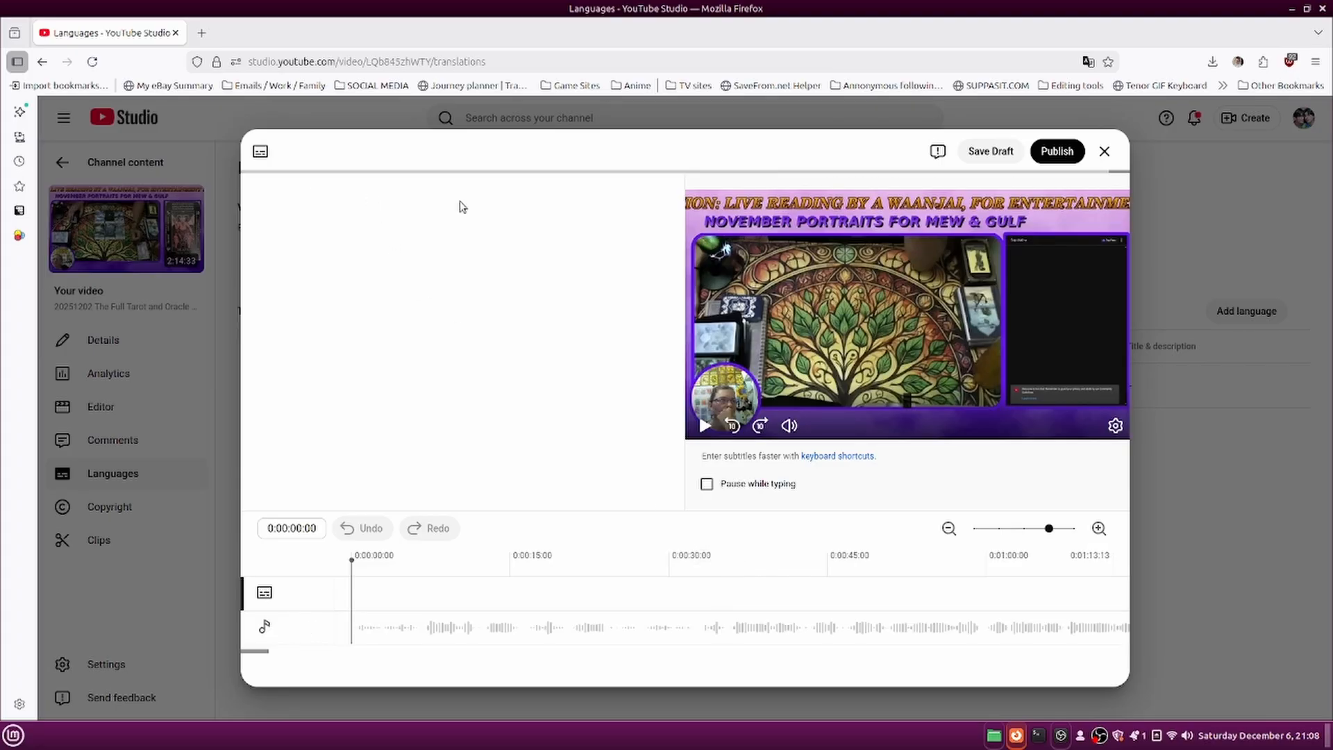
left_click(418, 245)
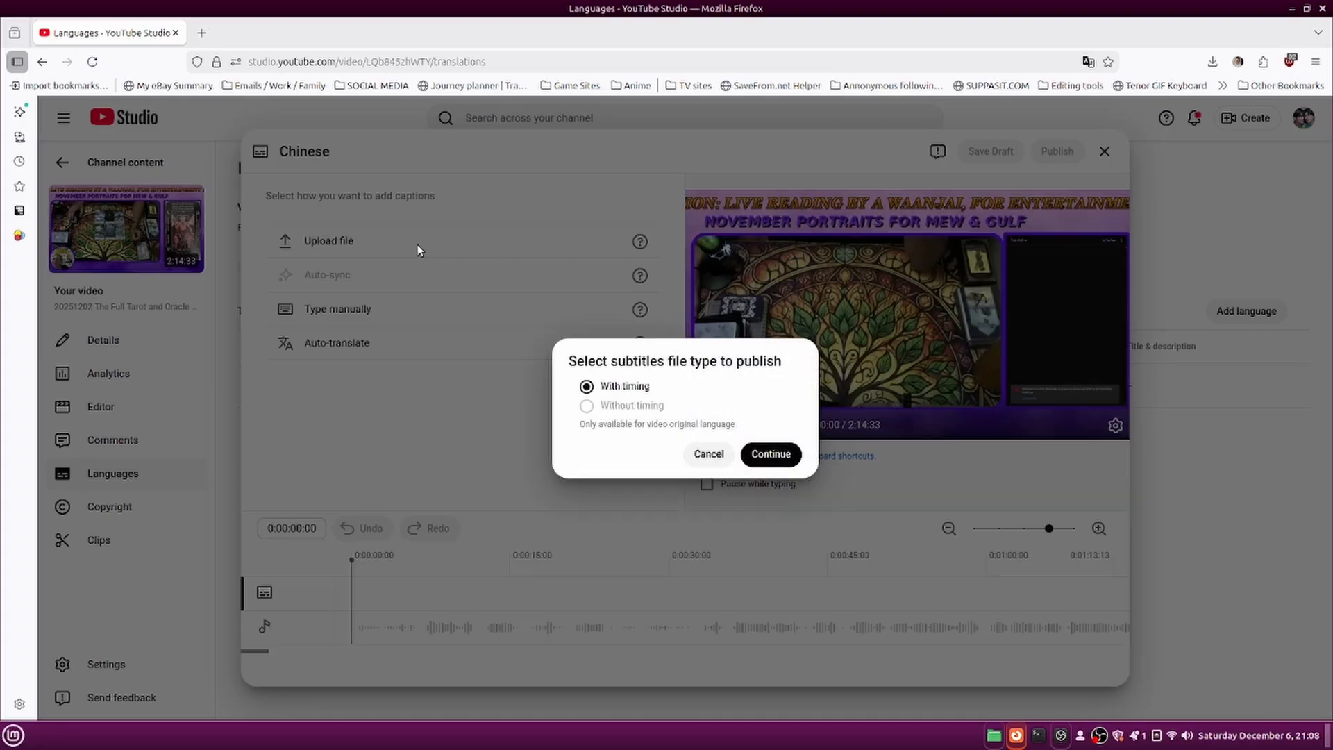
left_click(771, 455)
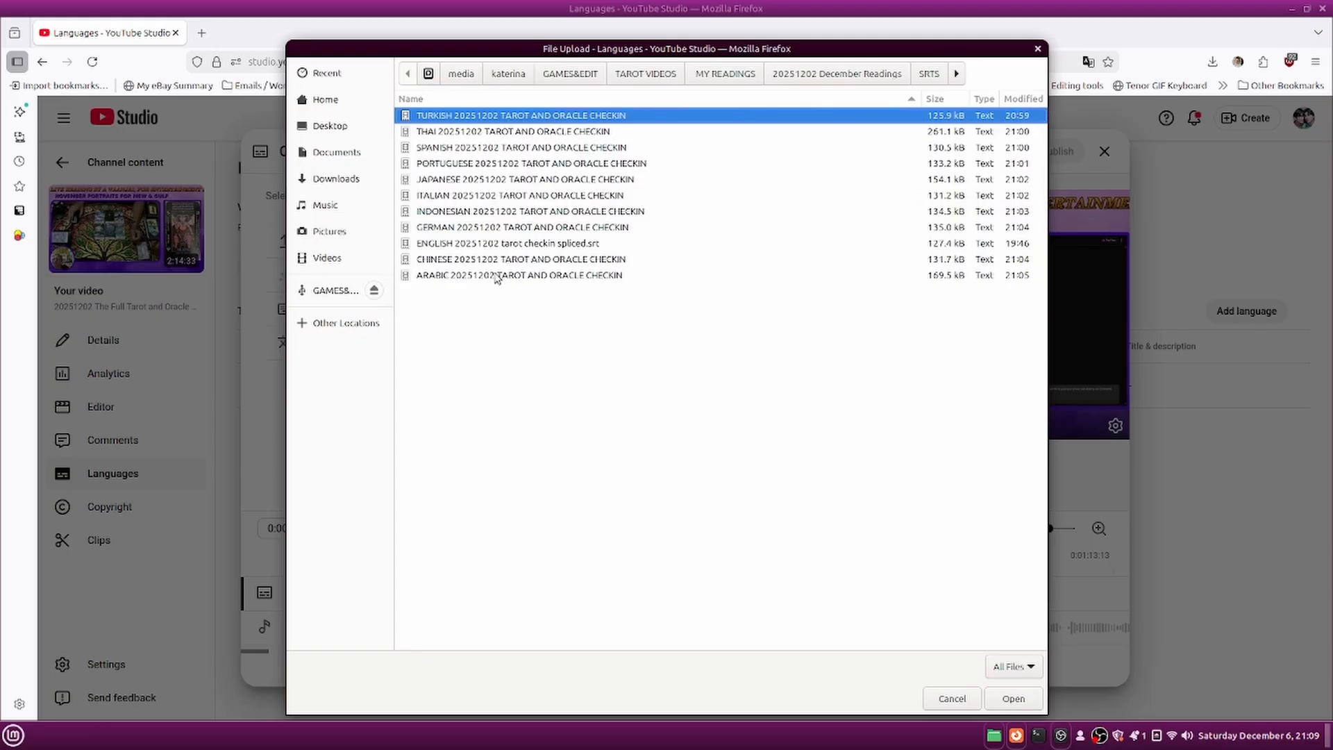
Upload CHINESE 20251202 TAROT AND ORACLE CHECKIN from the SRTS folder and publish the Chinese subtitles.
left_click(471, 264)
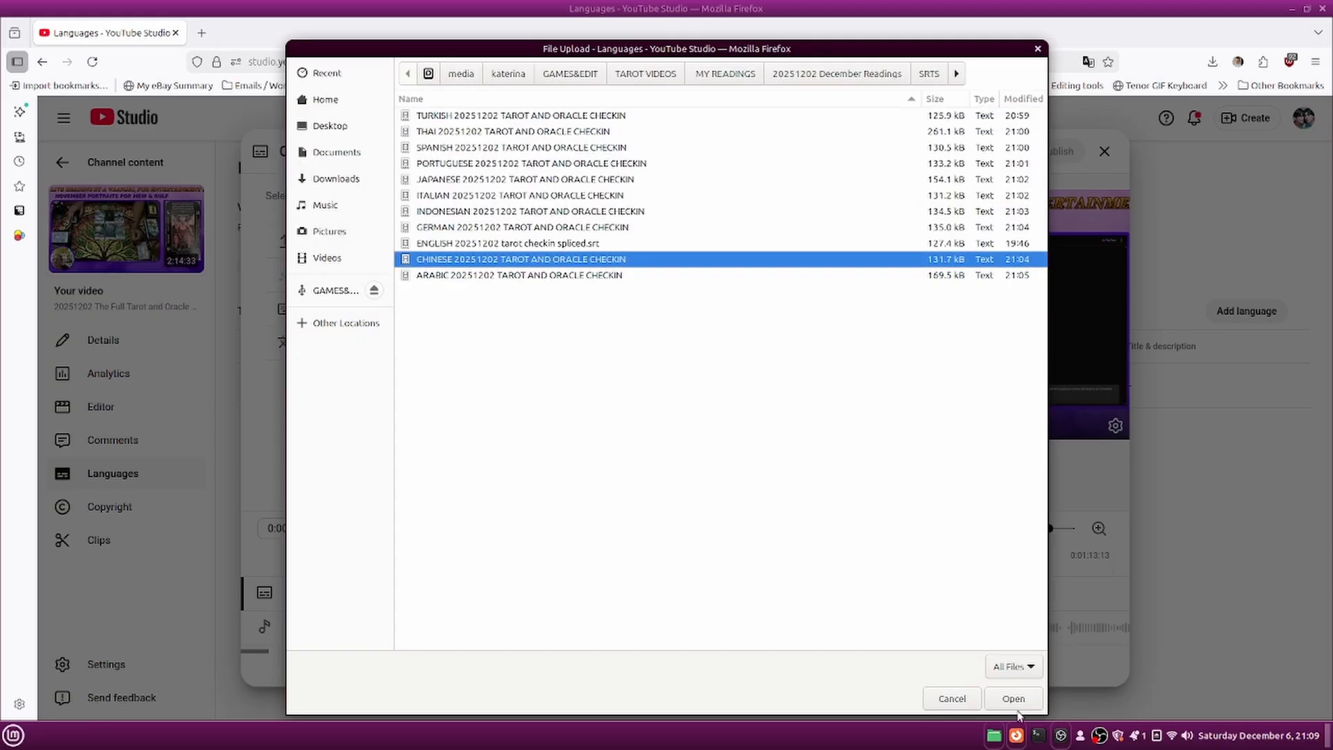
left_click(1015, 705)
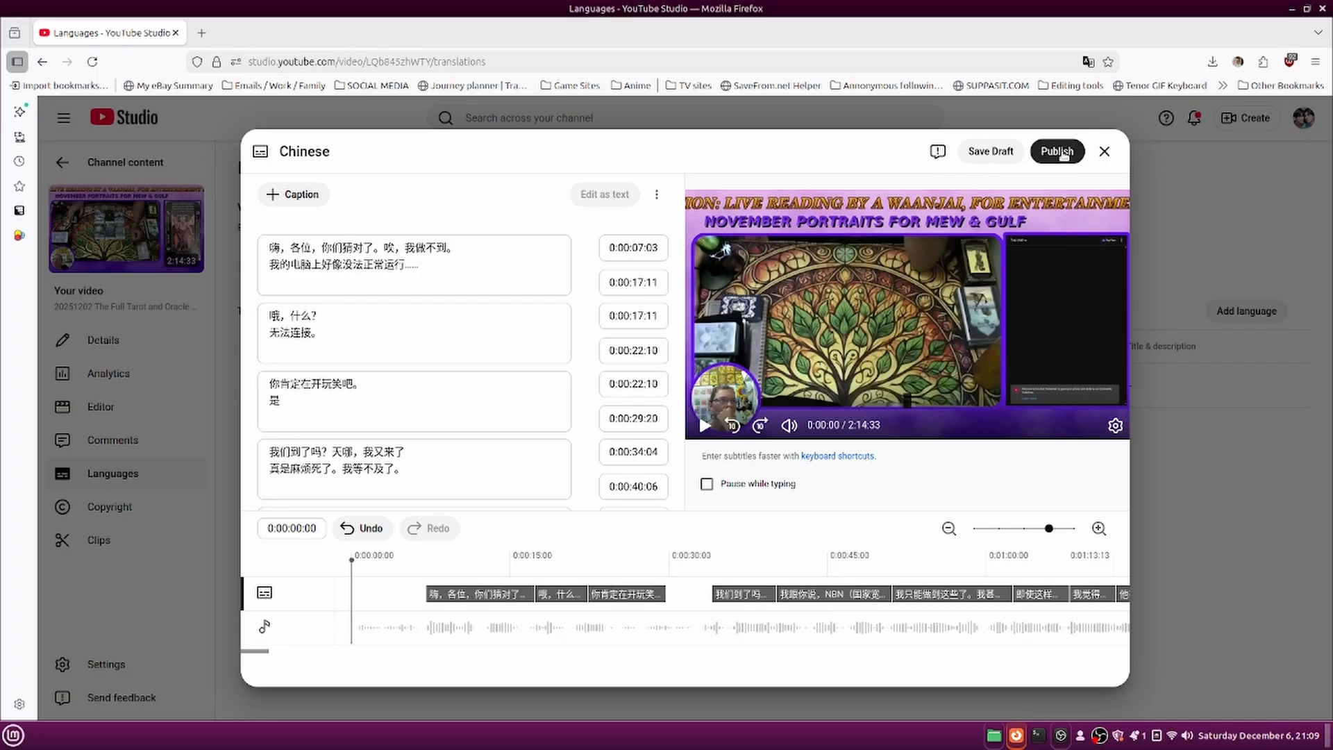
left_click(1062, 152)
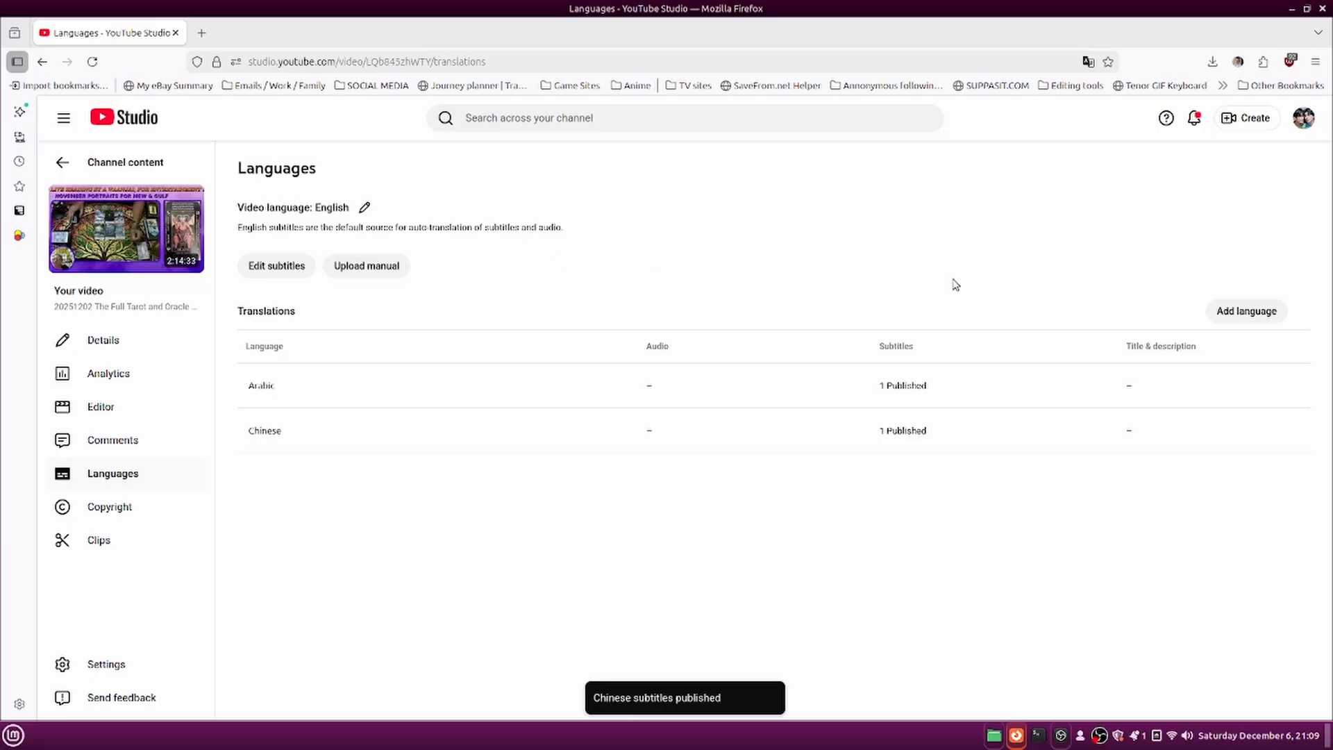
Upload JAPANESE 20251202 TAROT AND ORACLE CHECKIN with timing for the Japanese translation and publish the subtitles.
left_click(1240, 322)
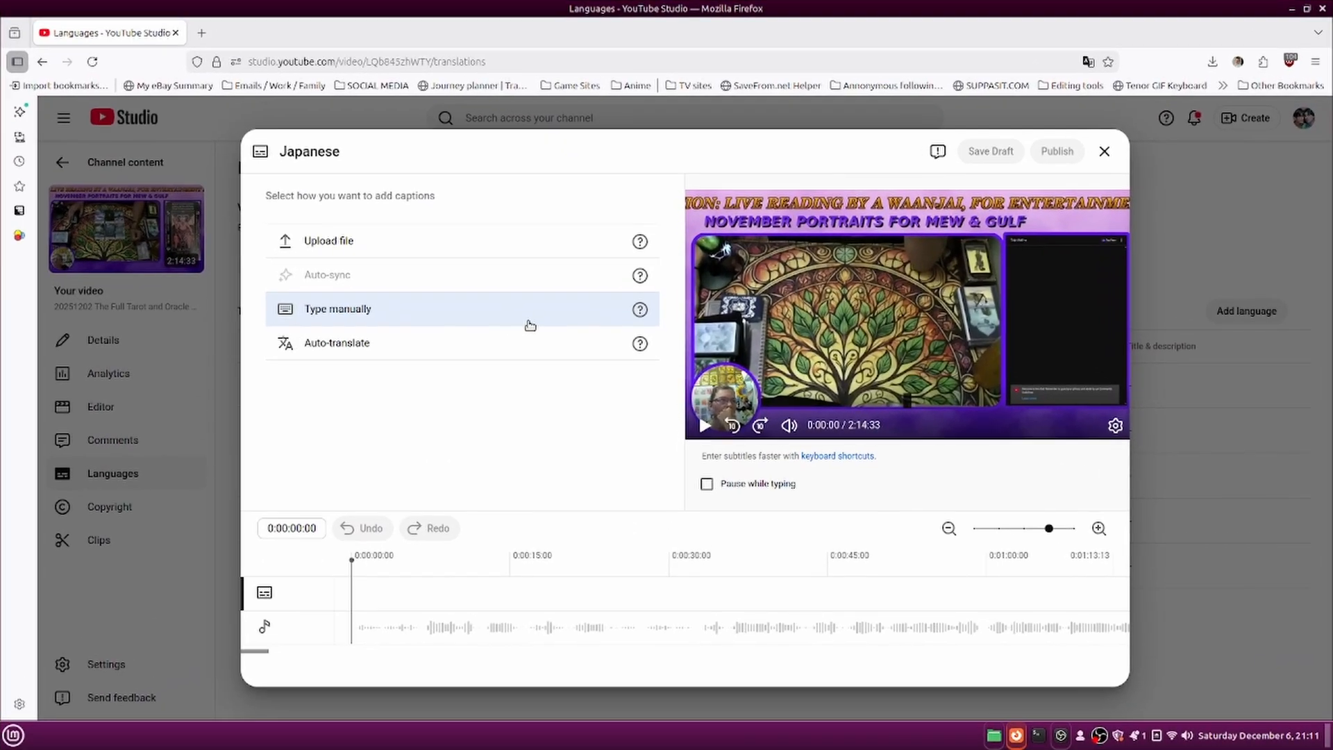
left_click(448, 248)
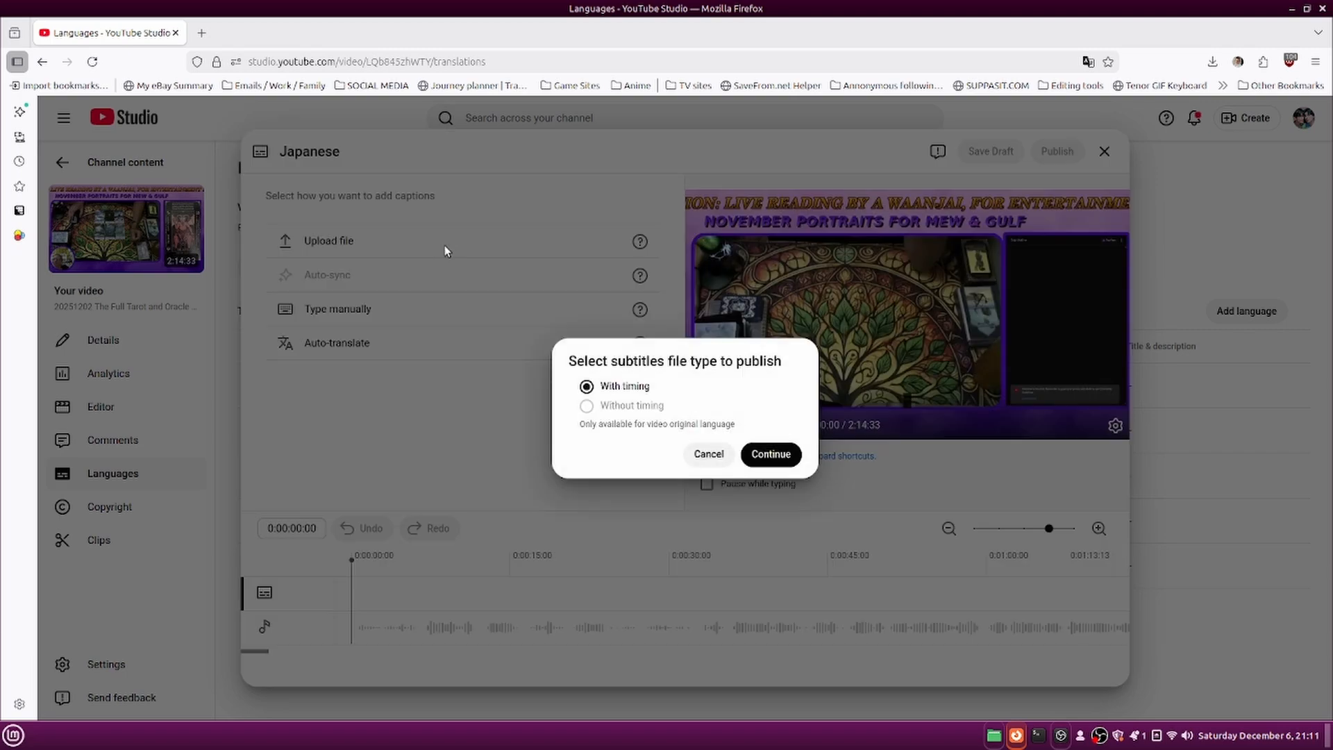
left_click(772, 455)
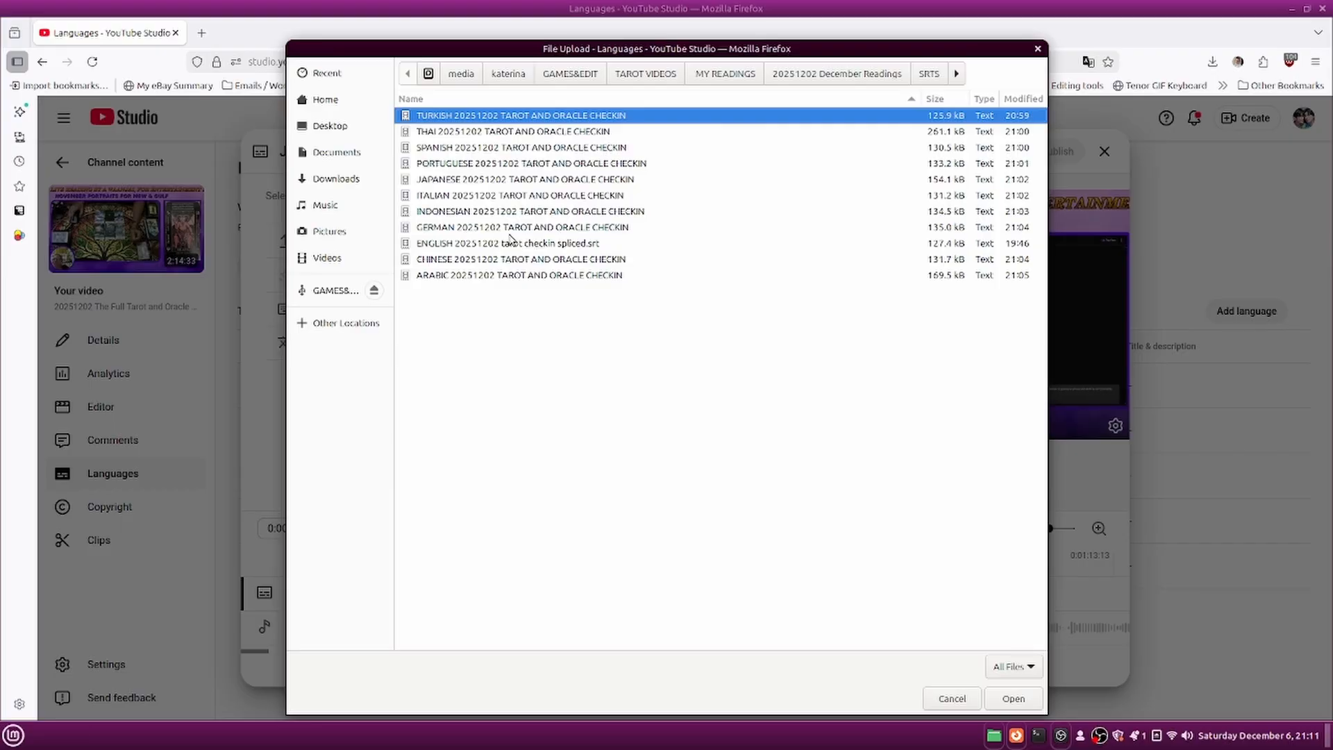
left_click(433, 182)
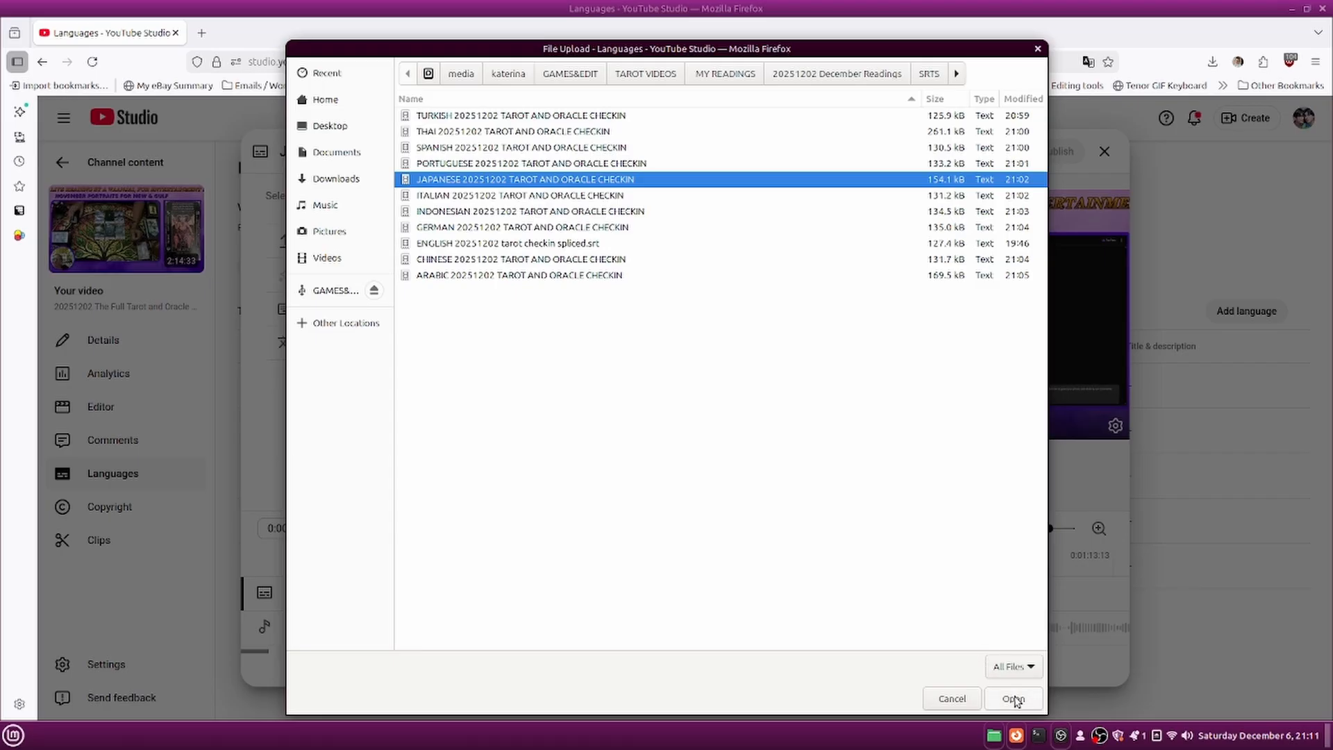
left_click(1014, 698)
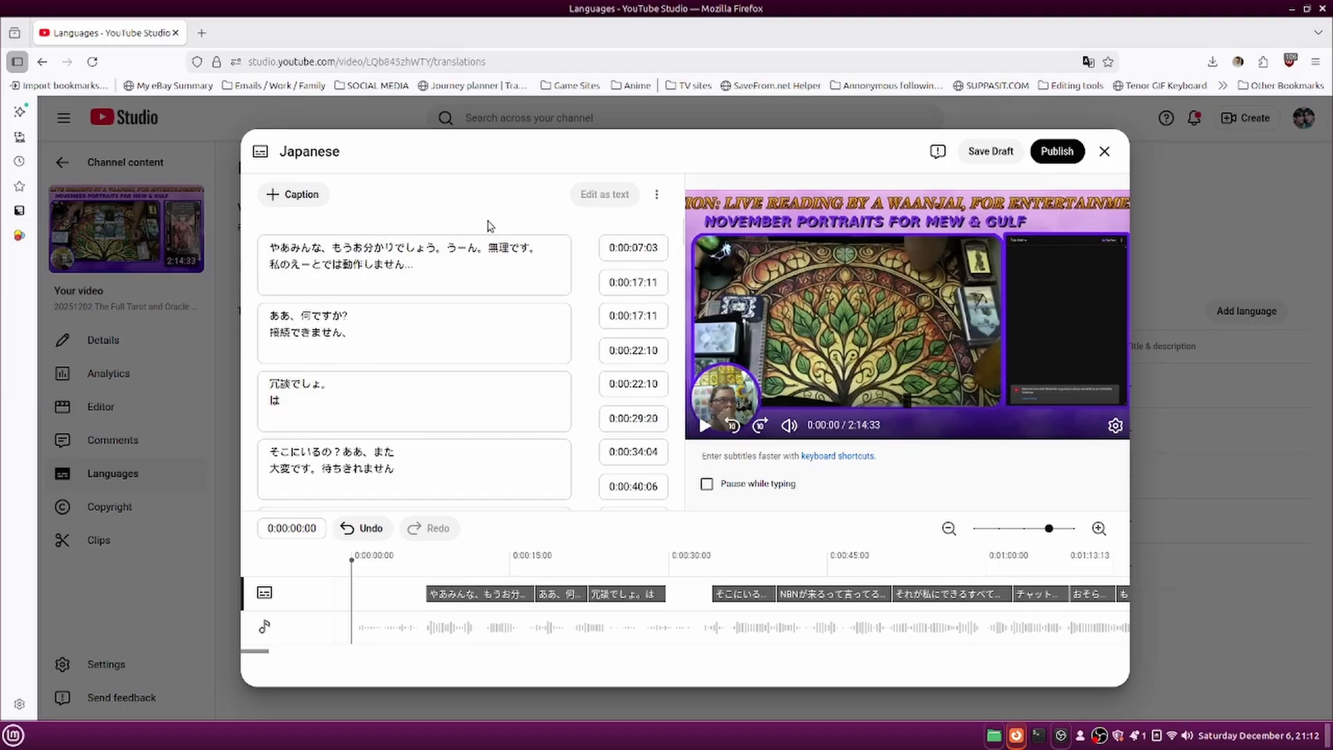
left_click(1058, 153)
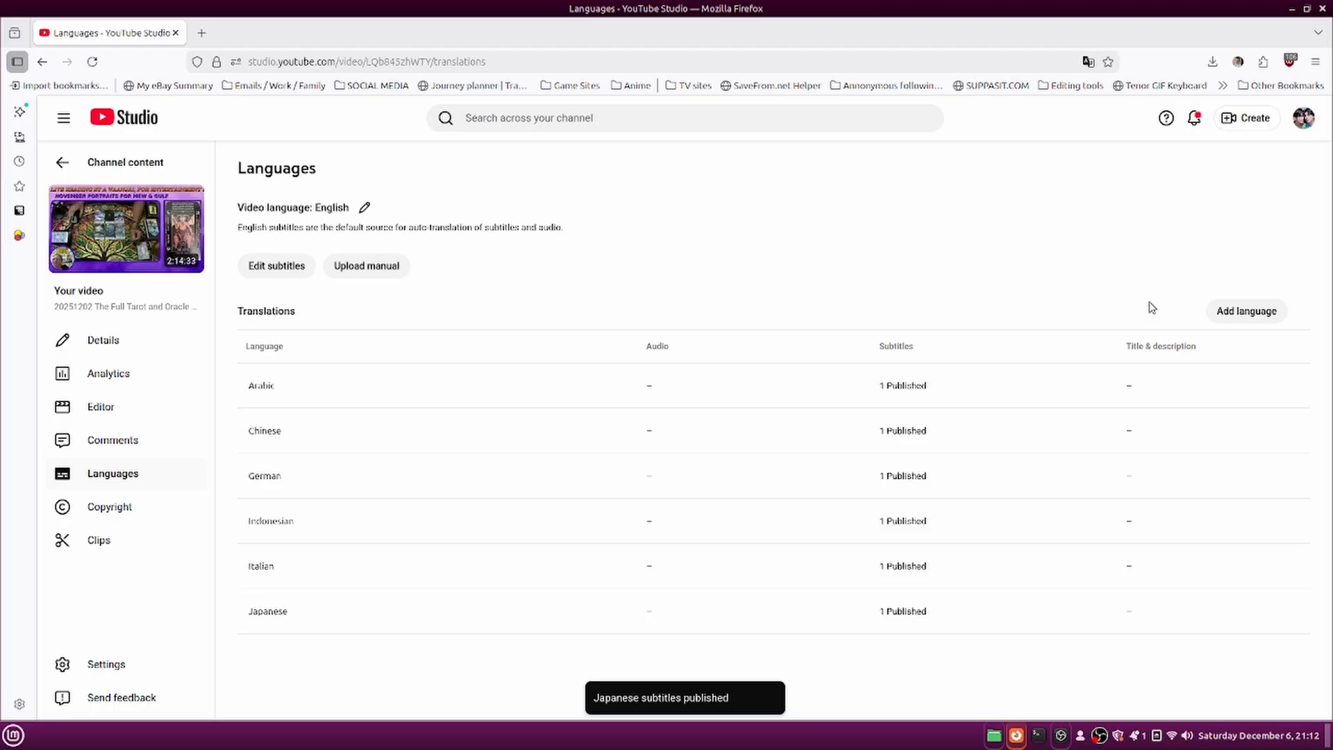
Add Portuguese as a translation language and start adding manual subtitles for it.
left_click(1264, 313)
scroll(1002, 344, "down", 6)
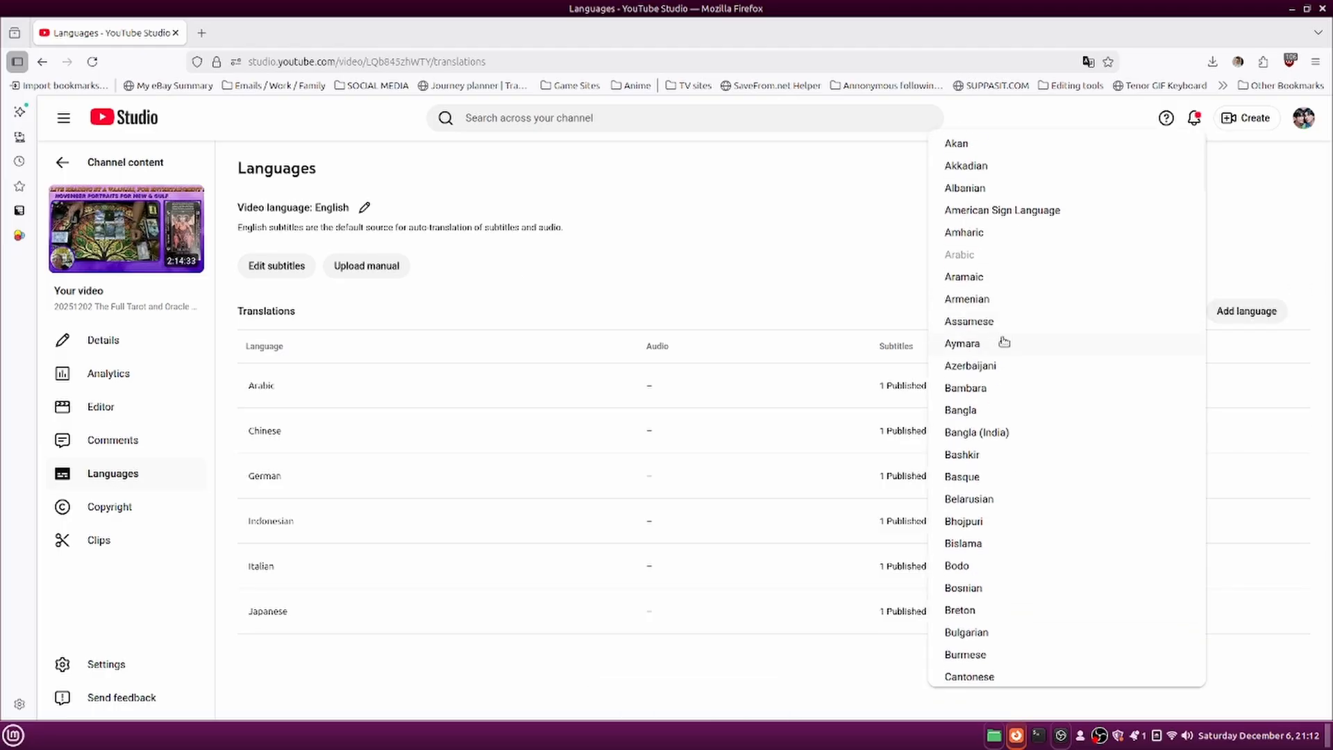
scroll(1000, 360, "down", 3)
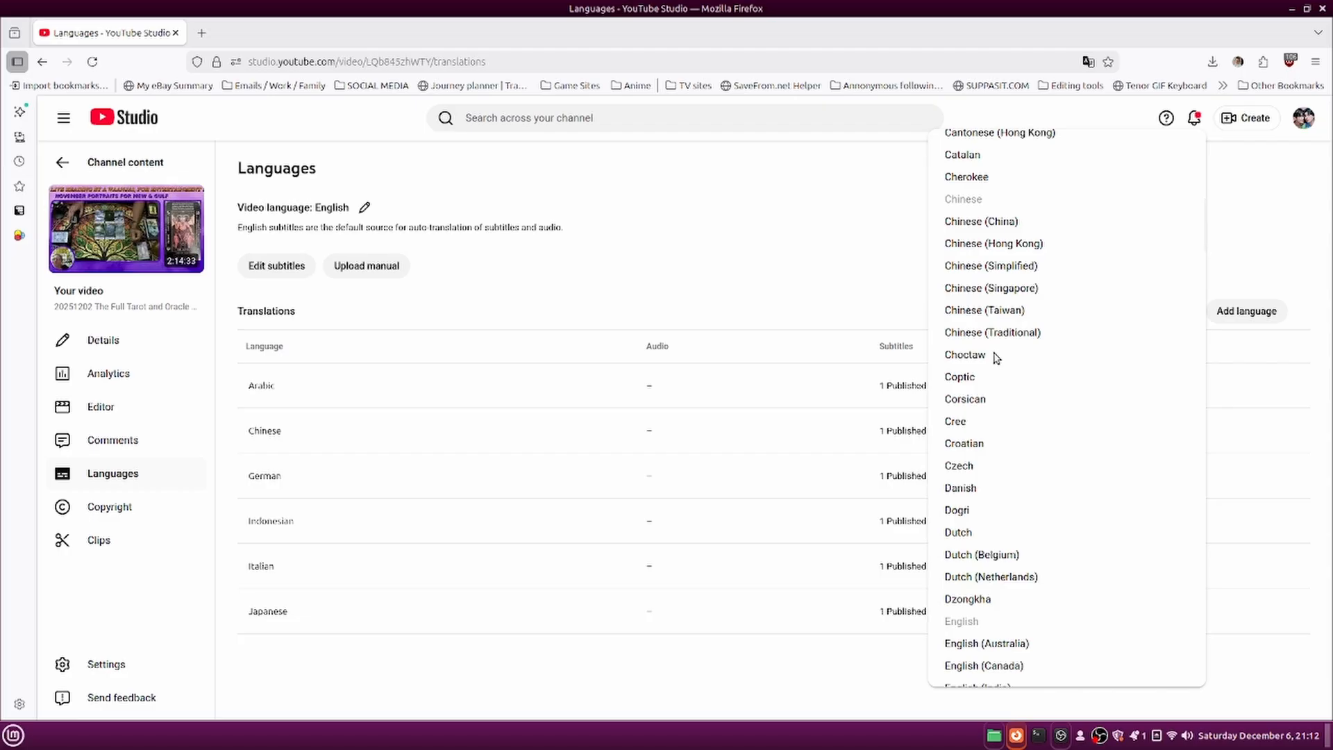
scroll(996, 356, "down", 15)
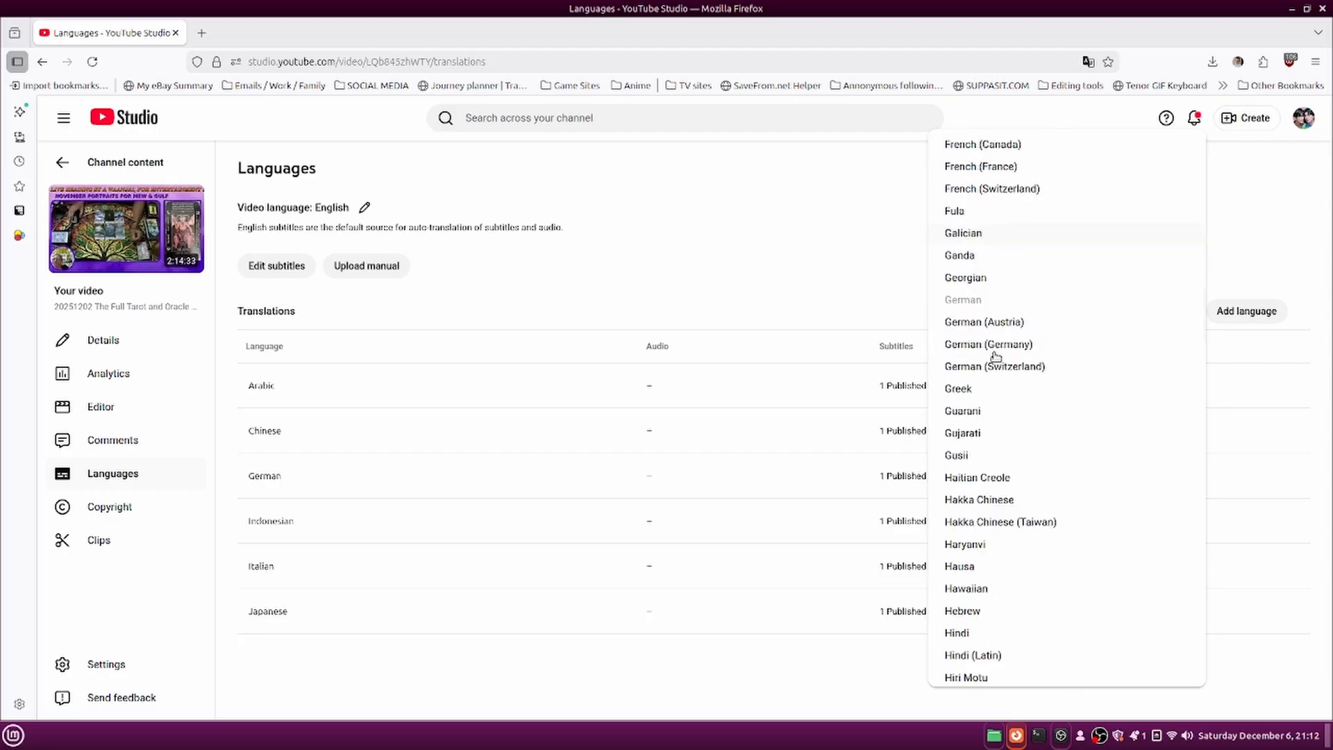
scroll(996, 356, "down", 3)
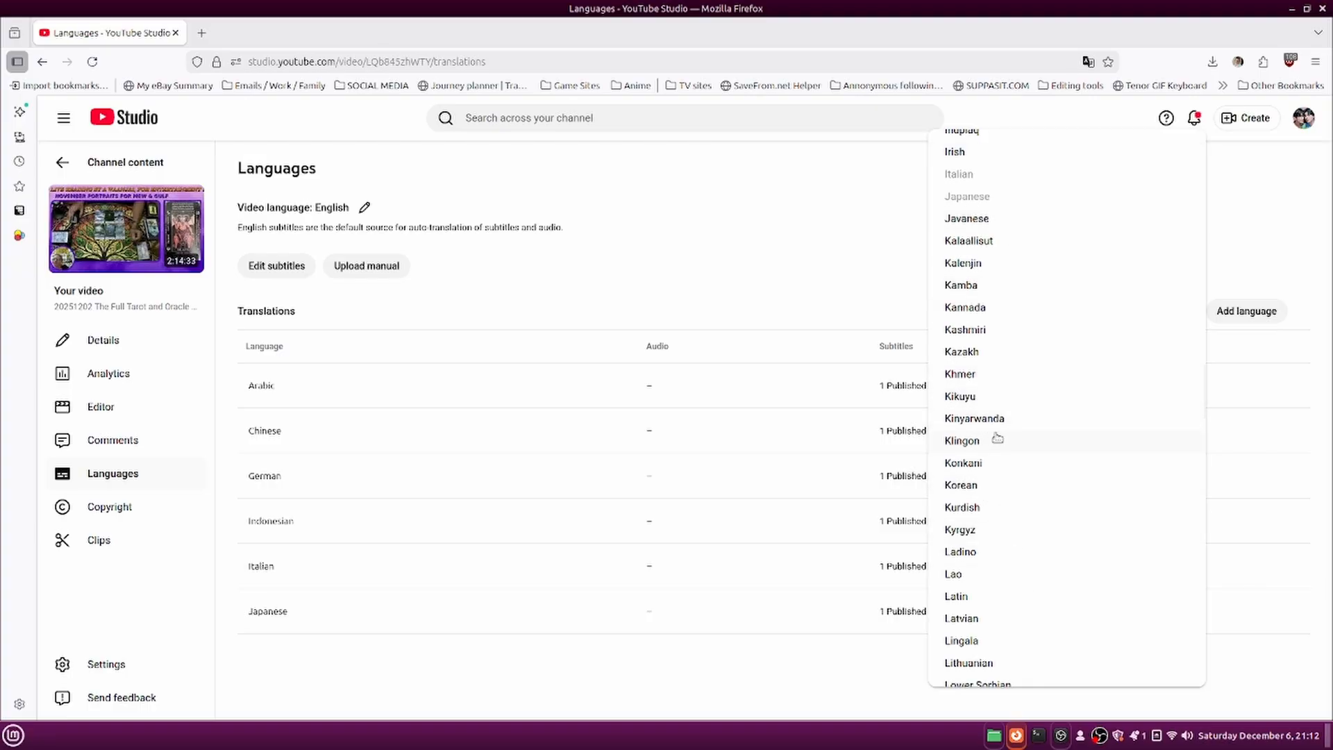
scroll(998, 439, "down", 3)
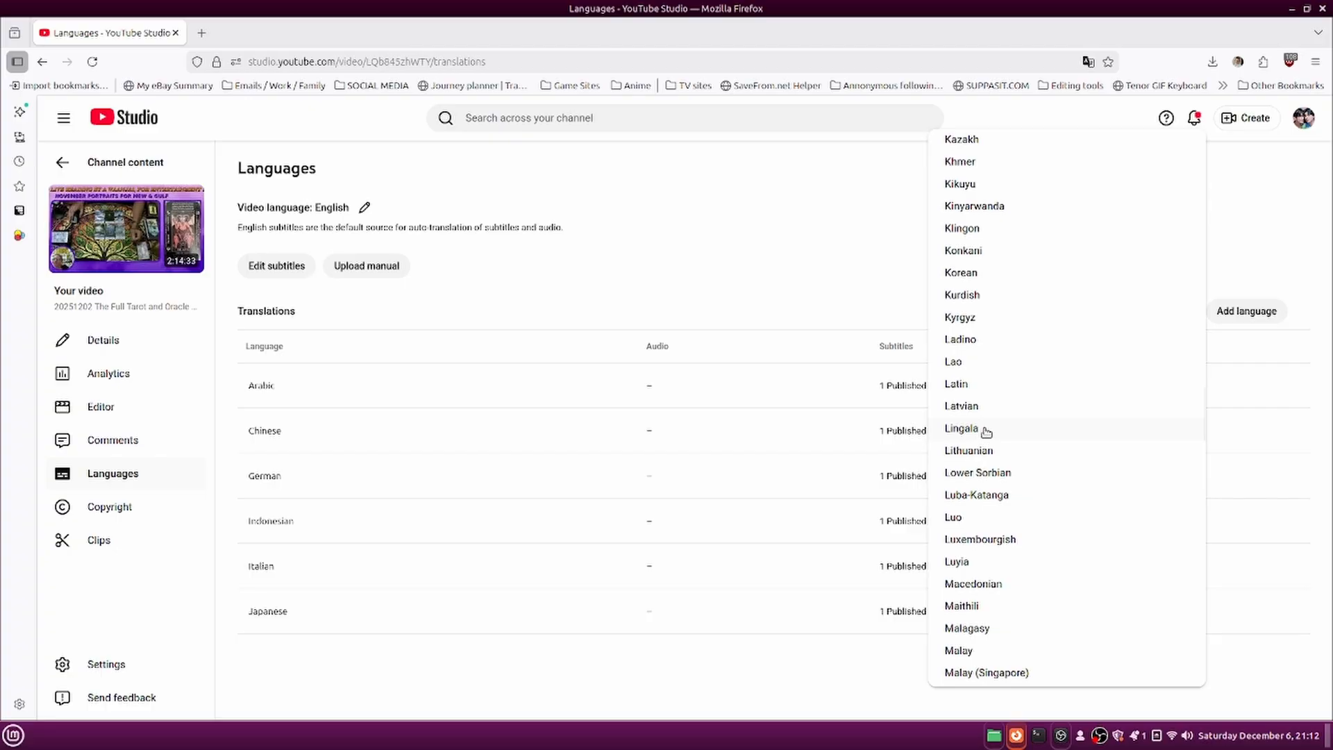
scroll(983, 455, "up", 3)
scroll(986, 458, "down", 7)
scroll(991, 482, "down", 3)
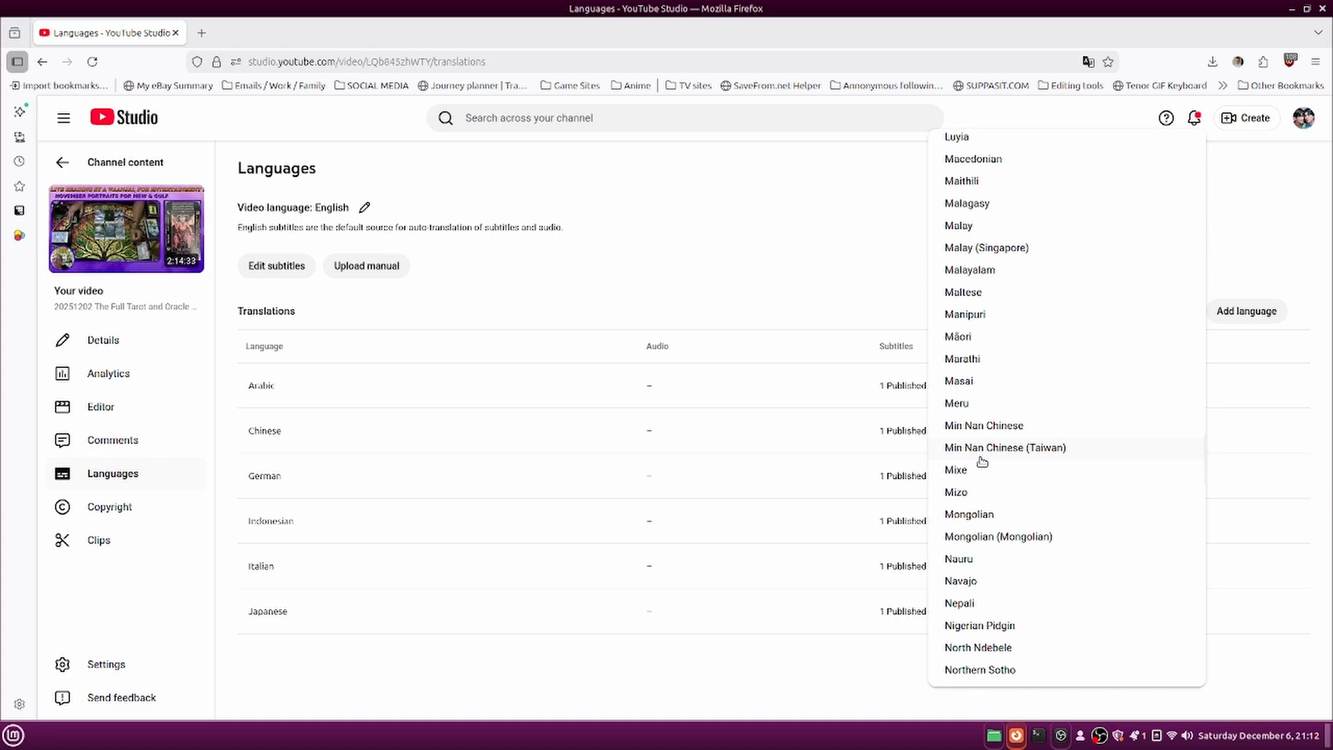
scroll(981, 468, "down", 2)
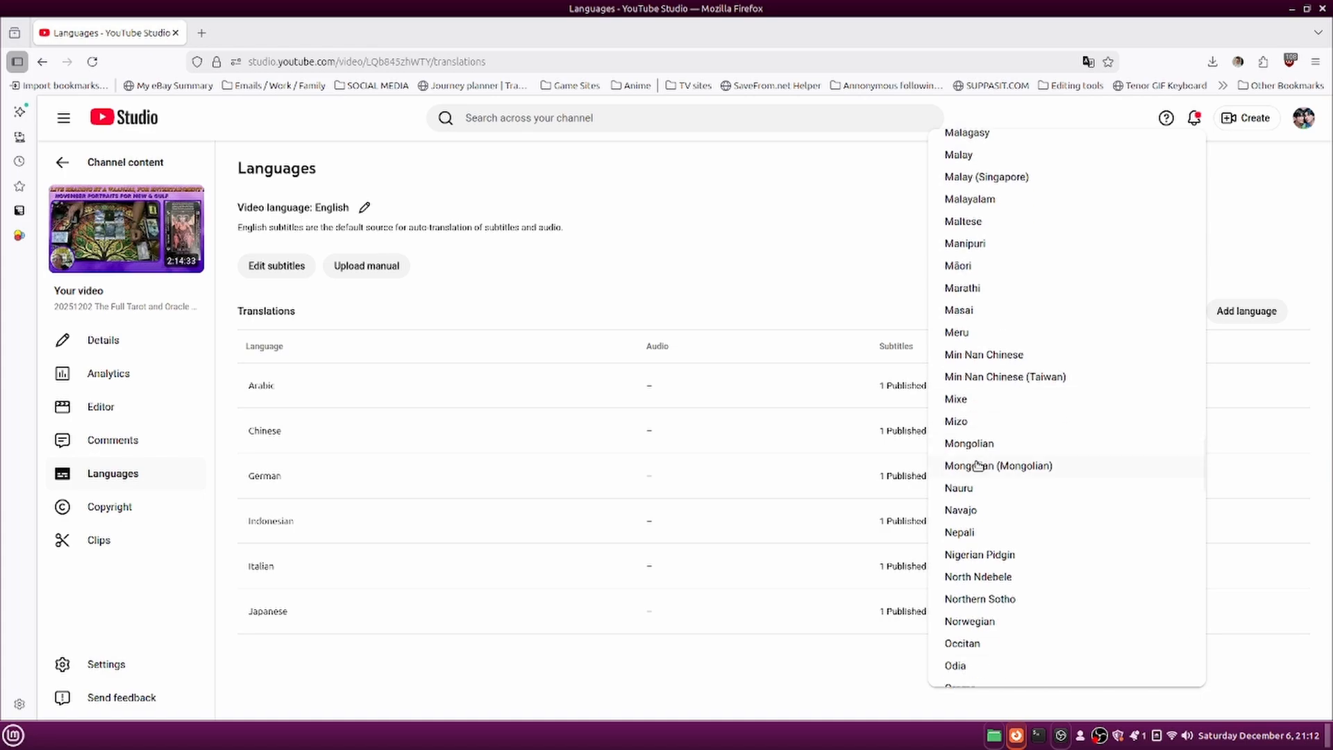
scroll(979, 466, "down", 4)
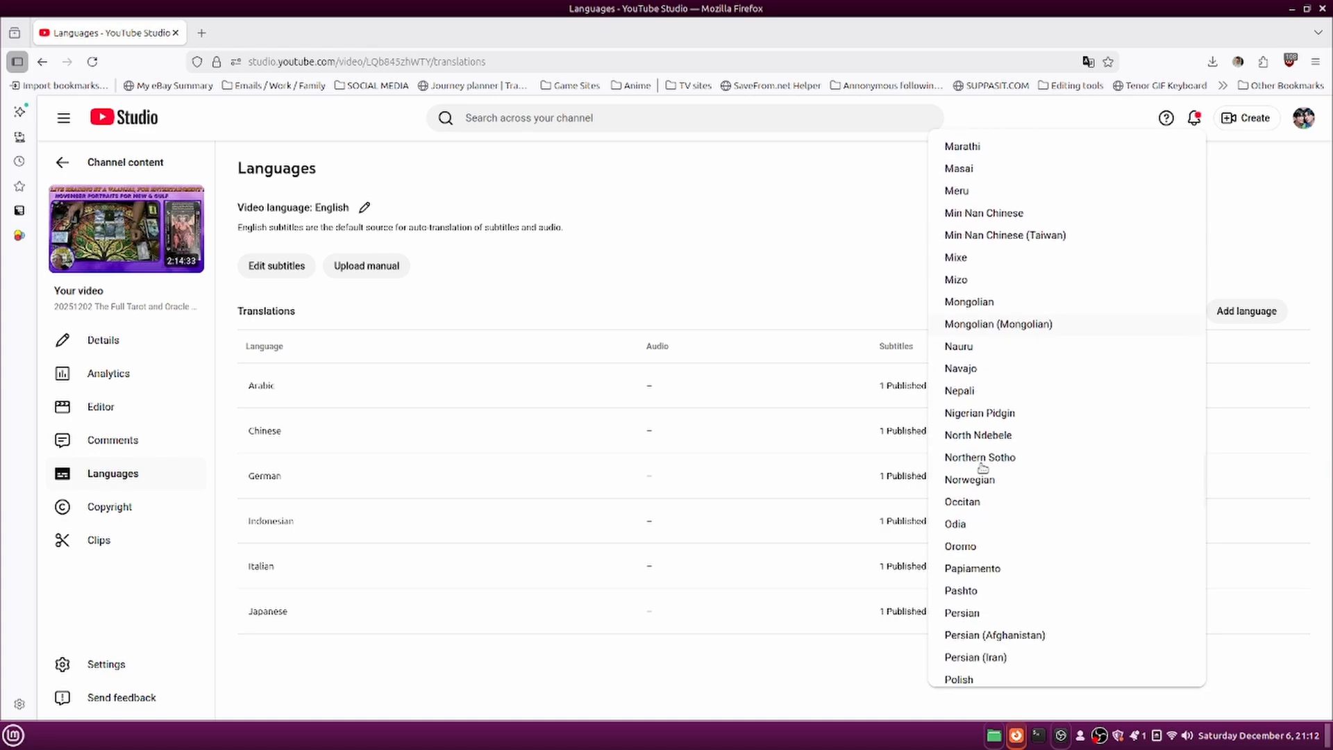
scroll(983, 434, "down", 6)
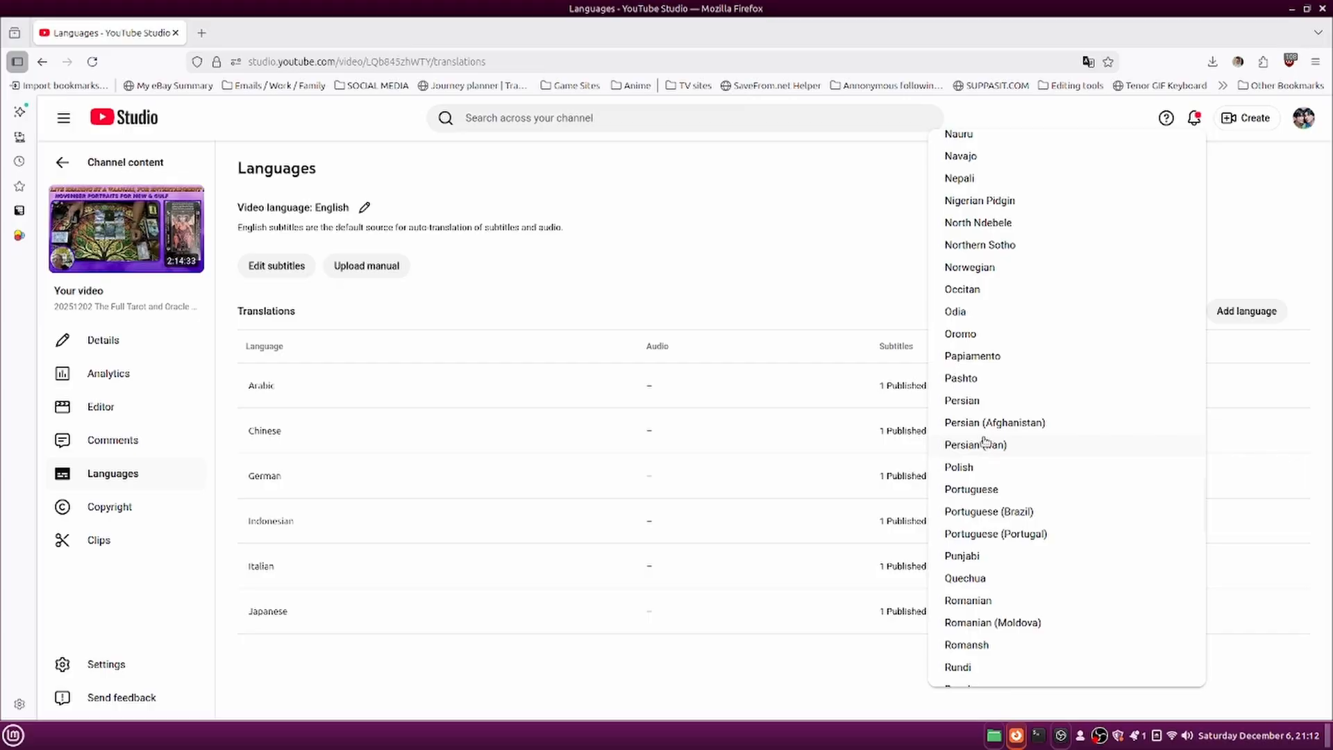
left_click(987, 490)
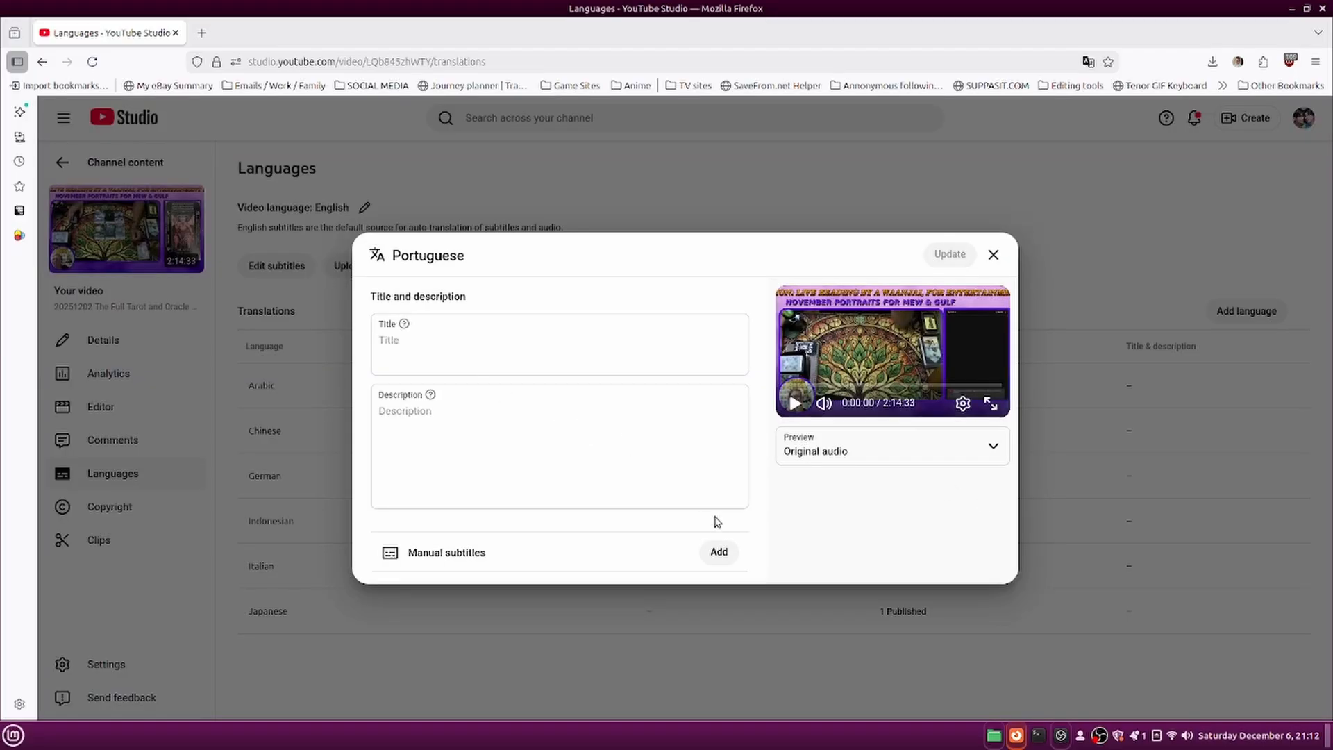
left_click(719, 552)
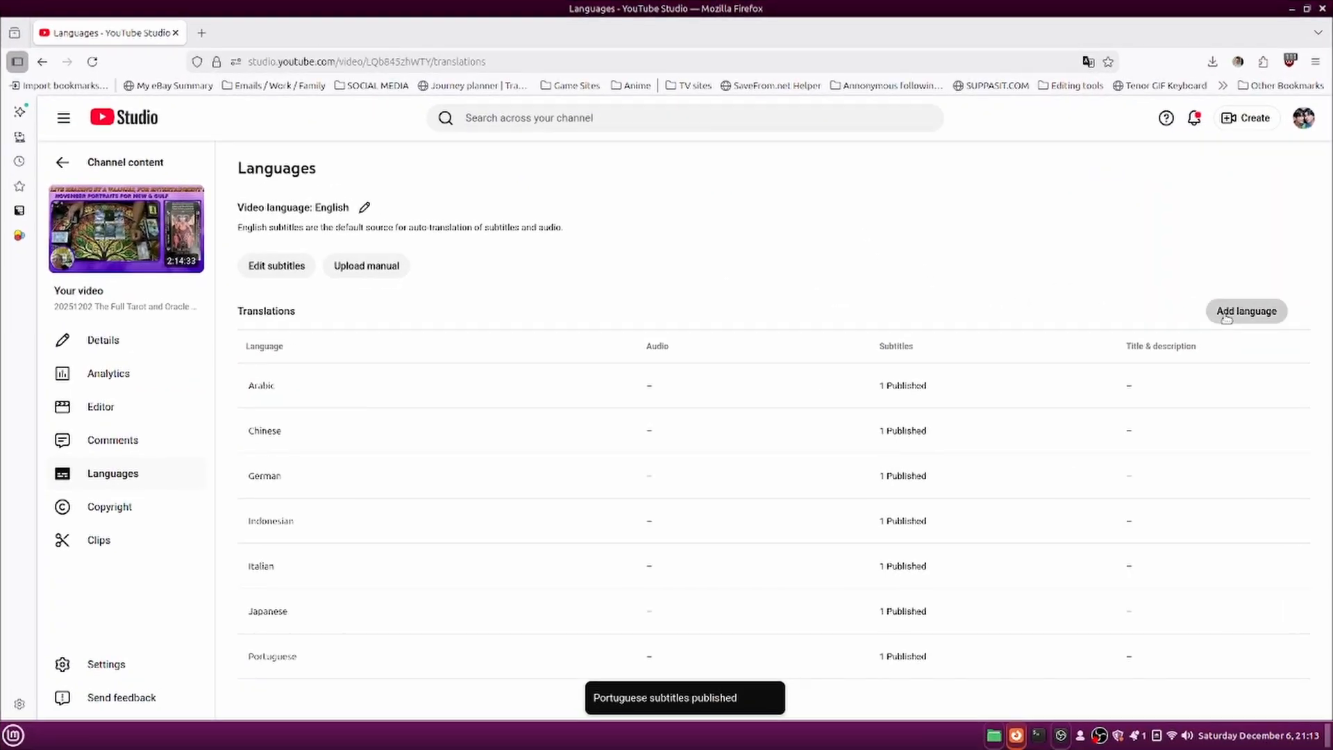
Add Spanish as a translation language, with manual subtitles, and publish the Spanish subtitles.
left_click(1227, 317)
scroll(993, 465, "down", 10)
scroll(1004, 484, "down", 20)
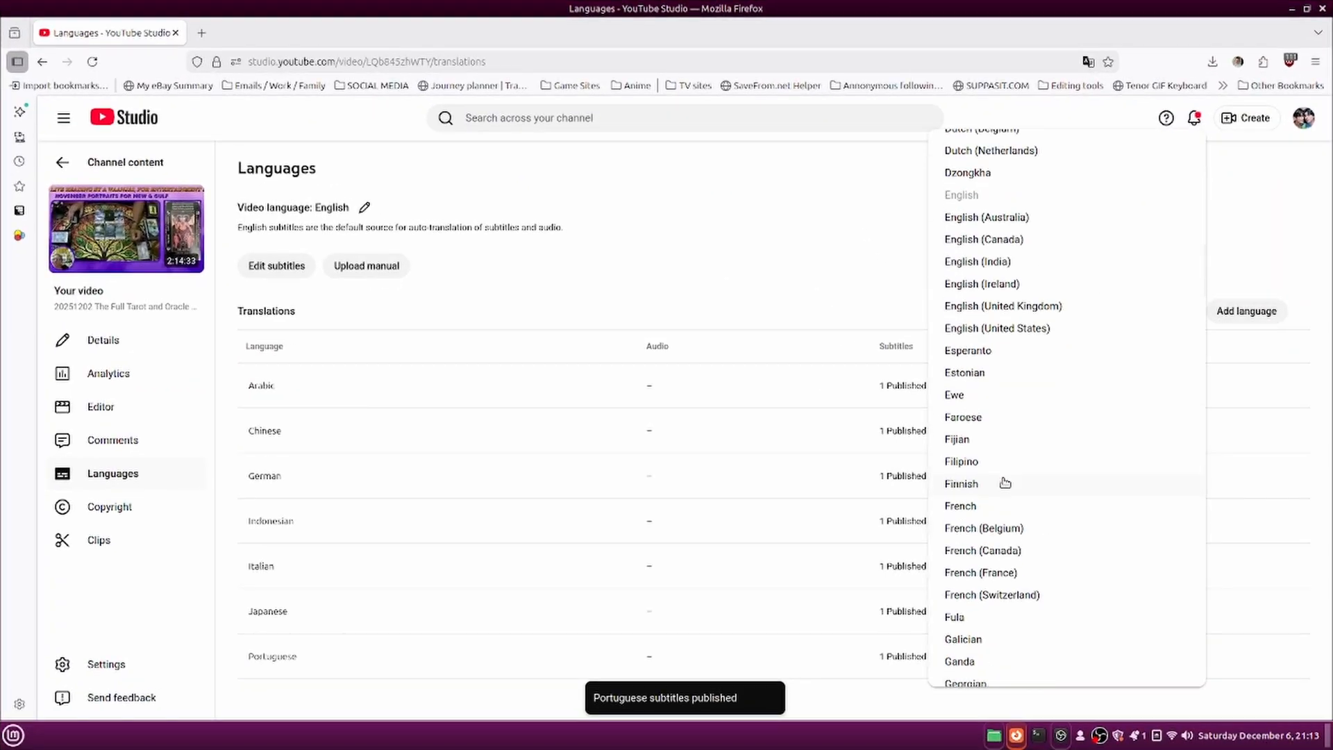
scroll(1000, 469, "down", 20)
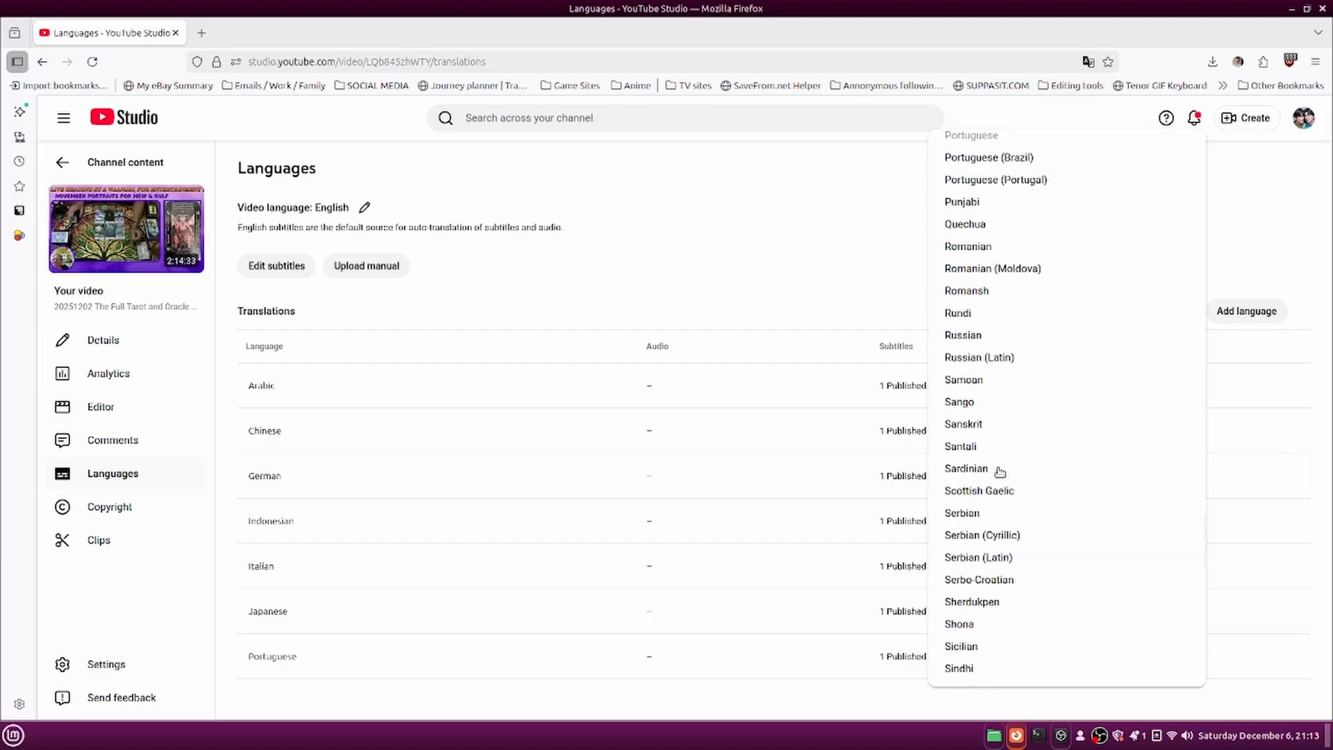
scroll(998, 458, "up", 3)
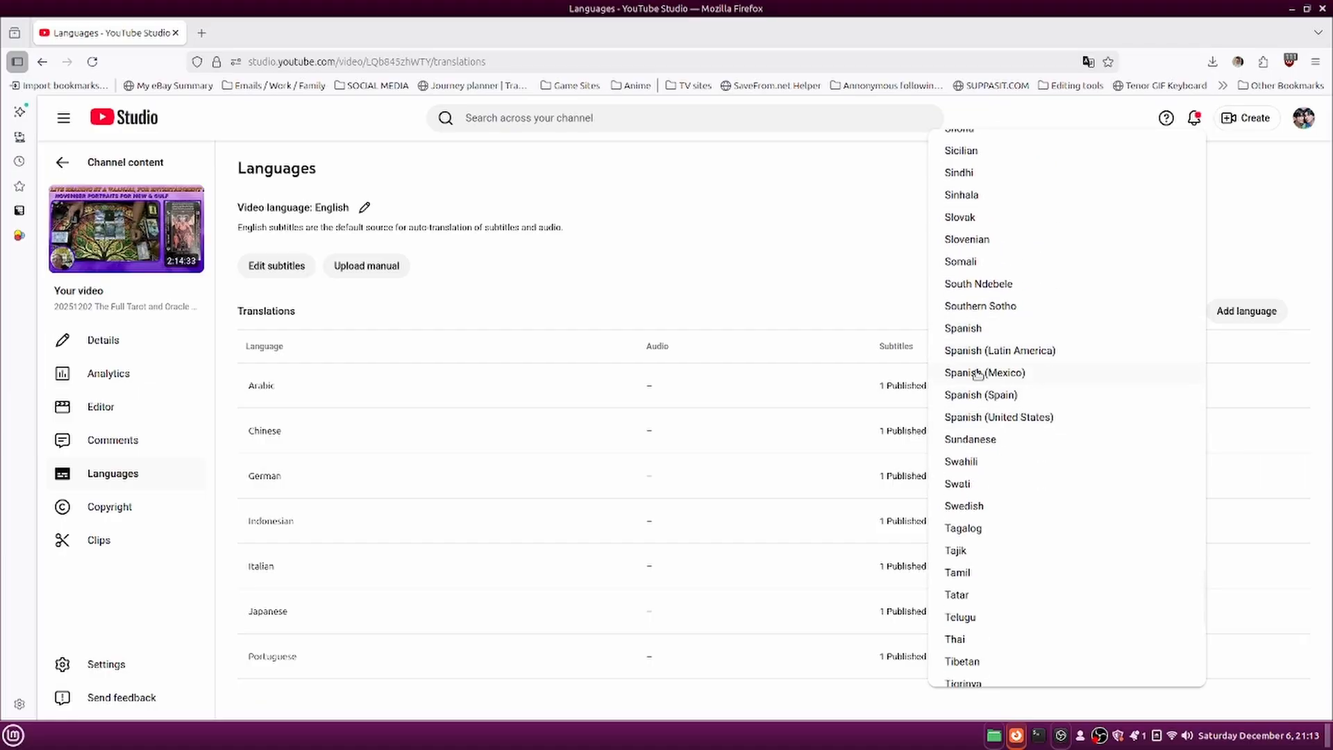
left_click(966, 329)
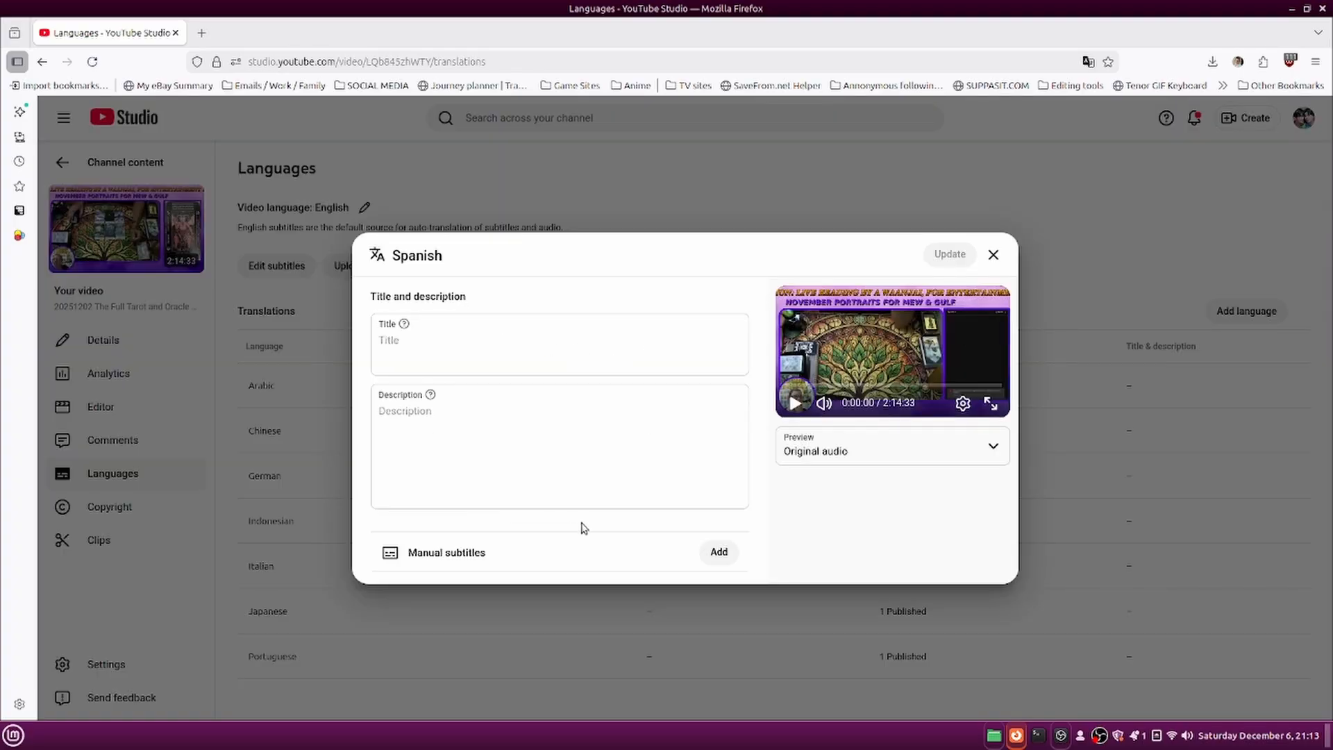
left_click(719, 551)
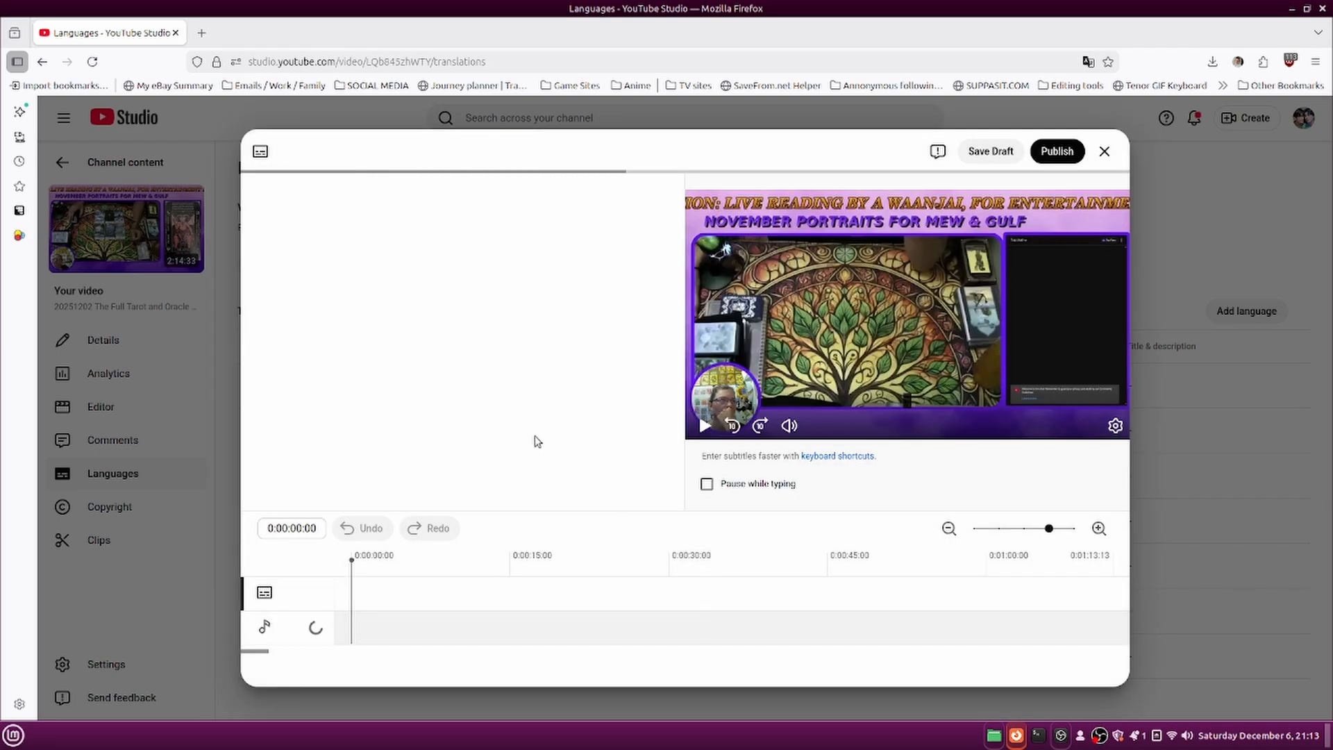
left_click(1057, 153)
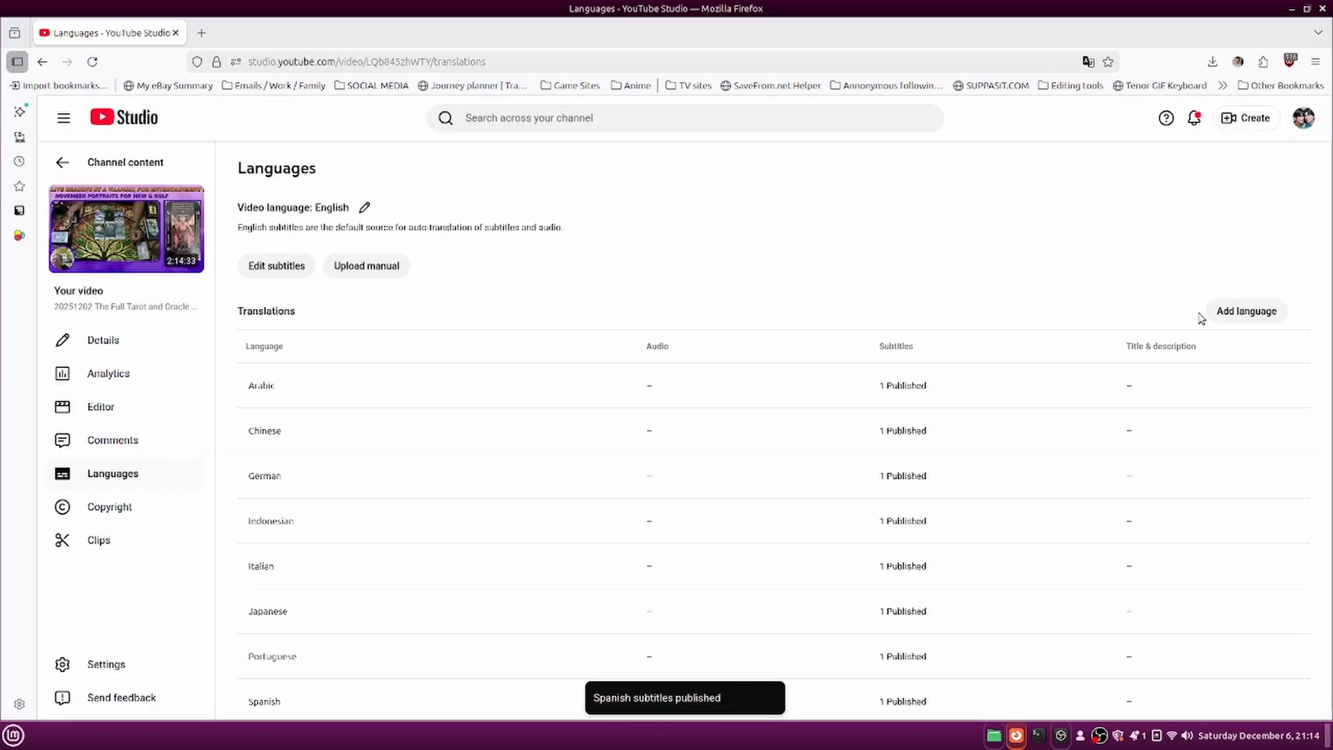
Add Thai as a translation language and start adding manual subtitles for it.
left_click(1233, 313)
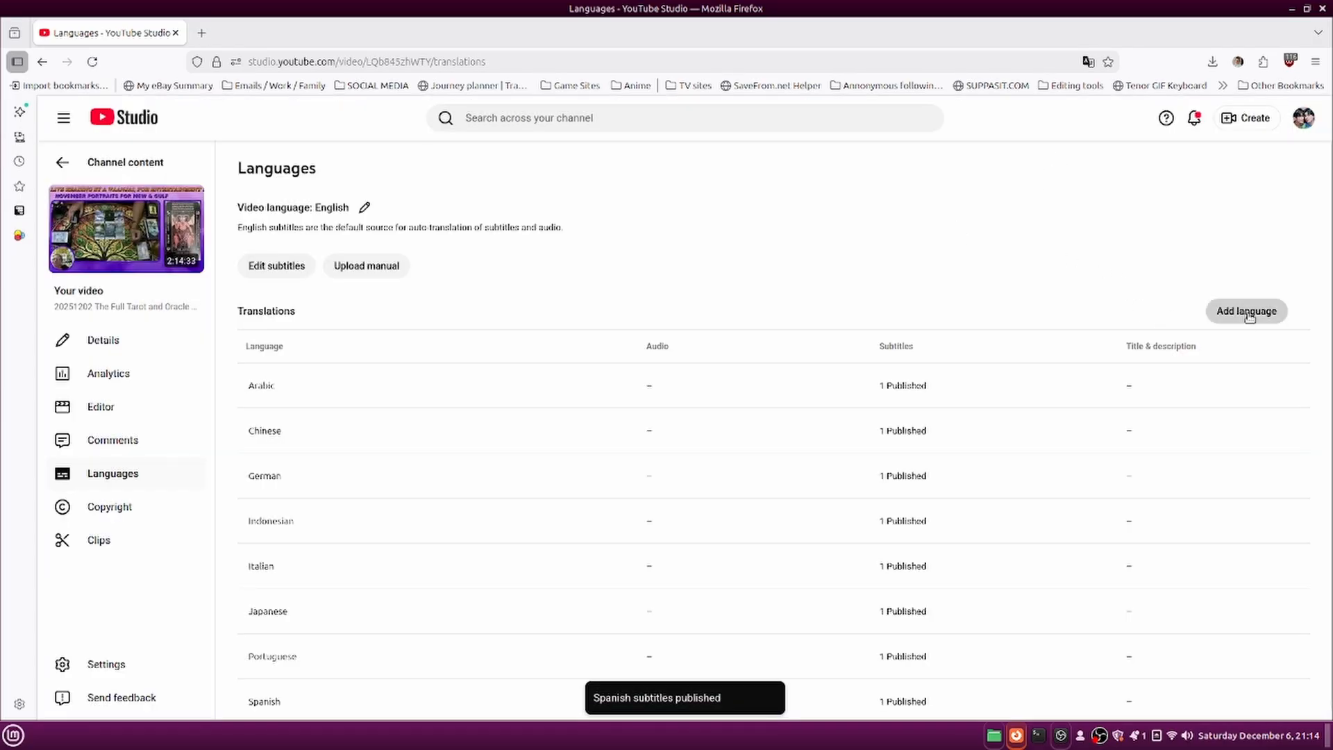
scroll(986, 380, "down", 20)
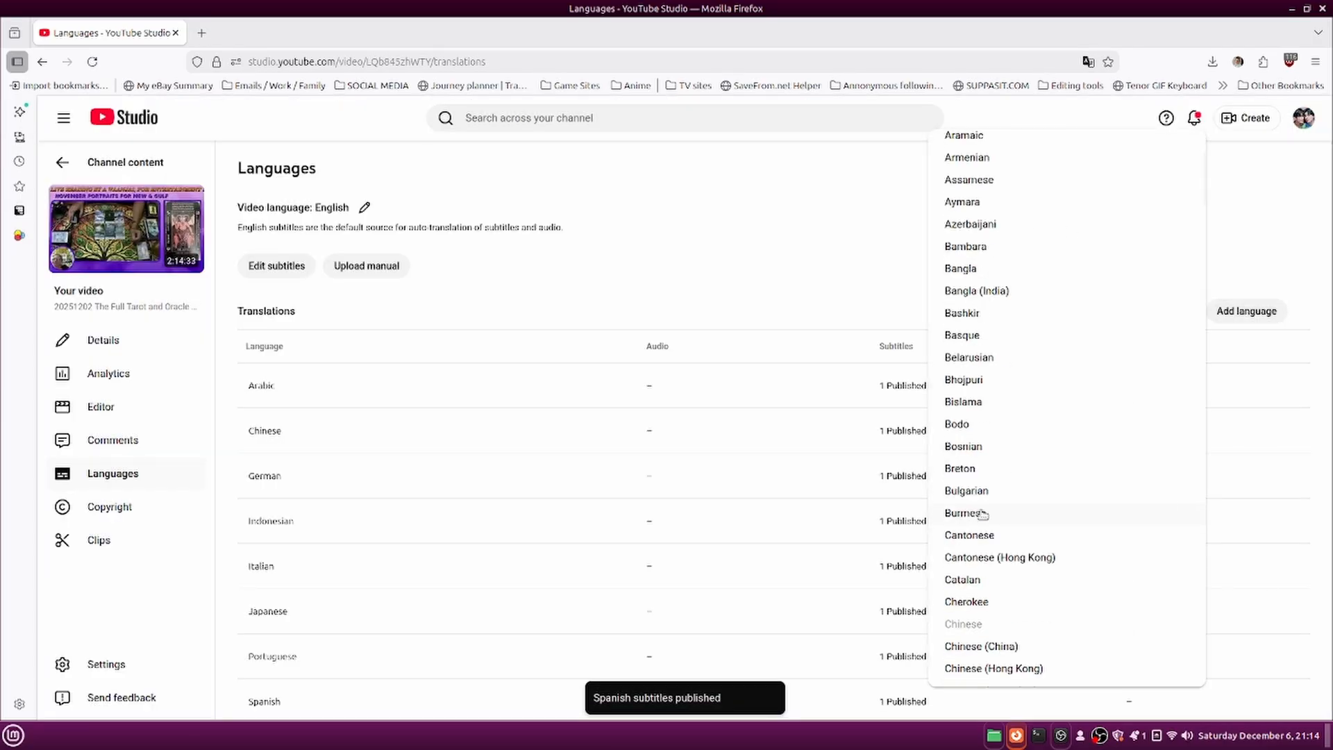
scroll(979, 503, "down", 15)
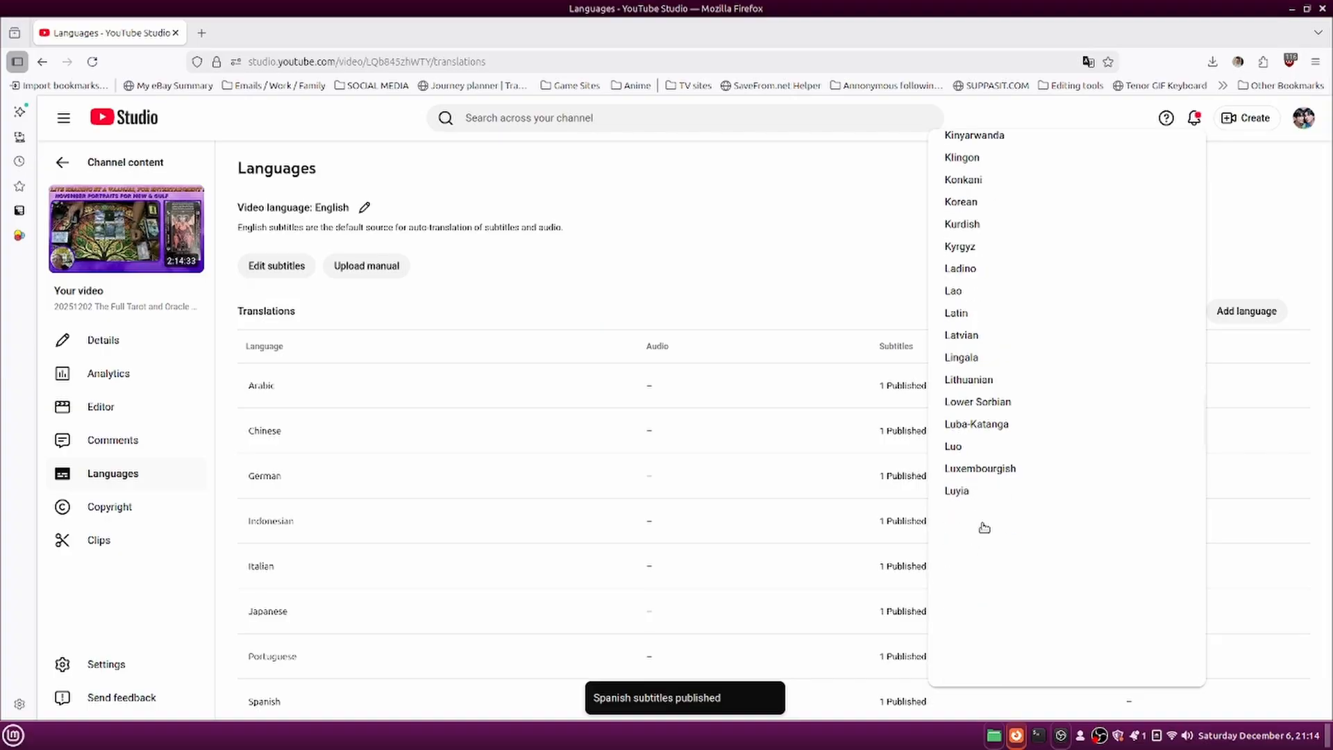
scroll(970, 422, "down", 15)
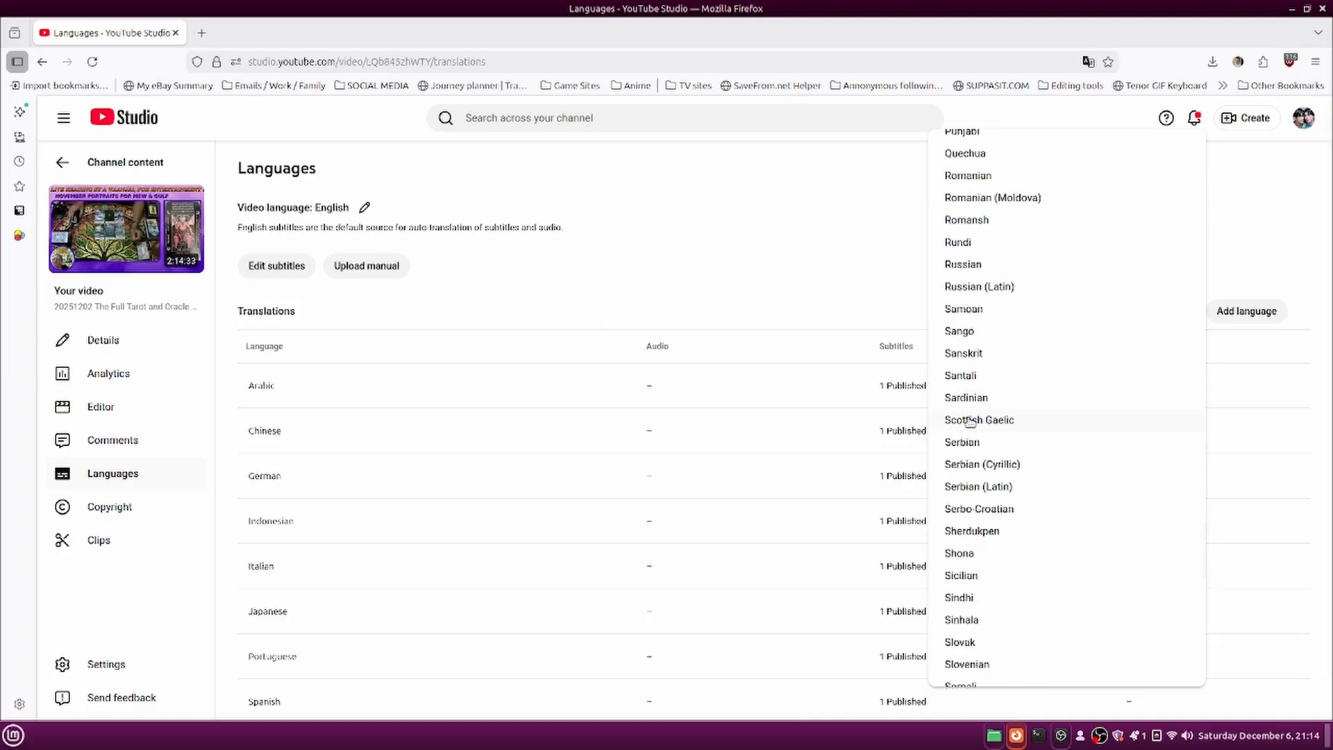
scroll(973, 422, "up", 2)
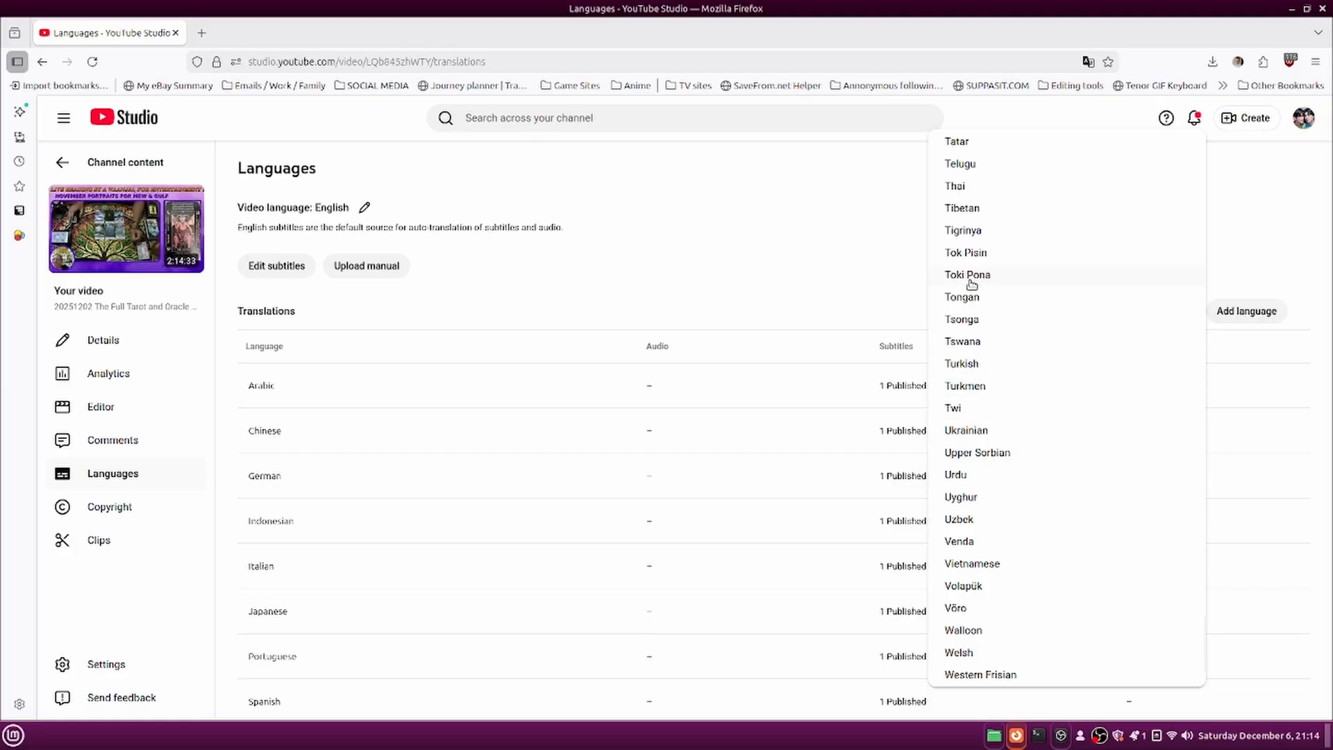
scroll(965, 264, "up", 2)
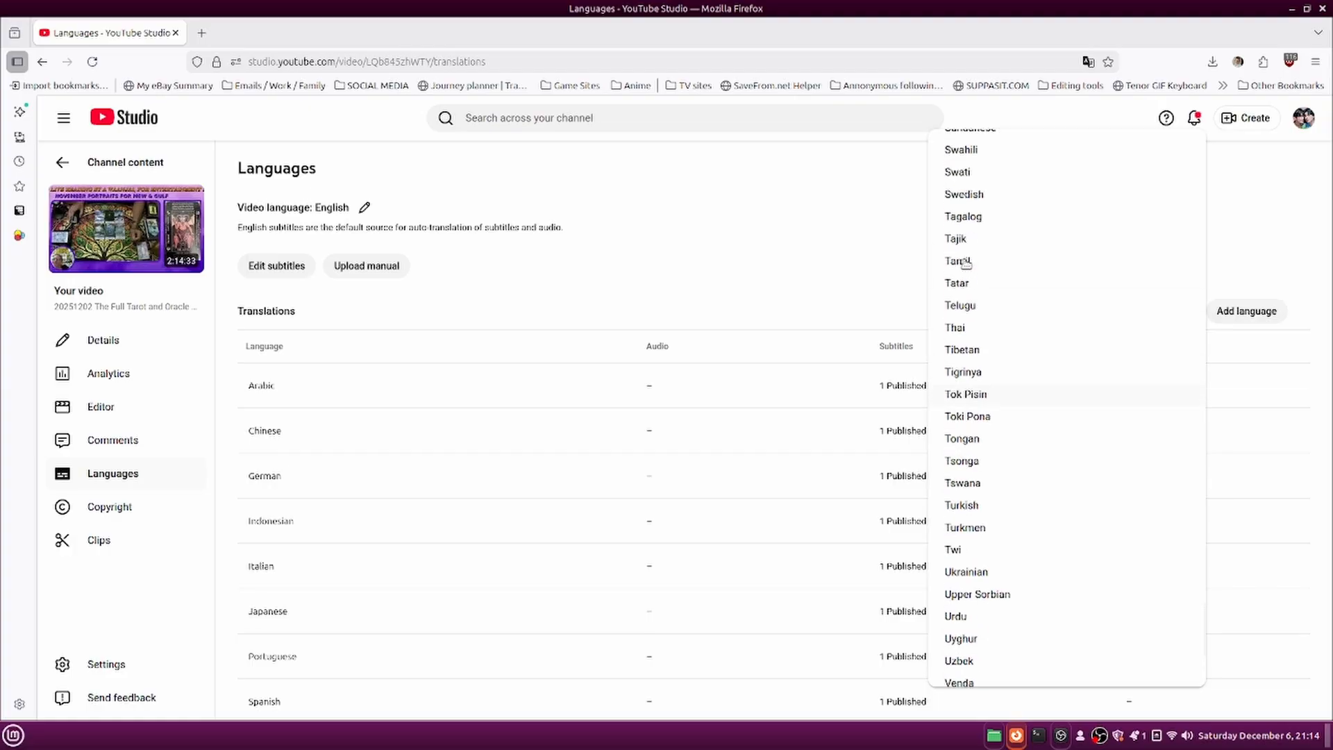
left_click(963, 333)
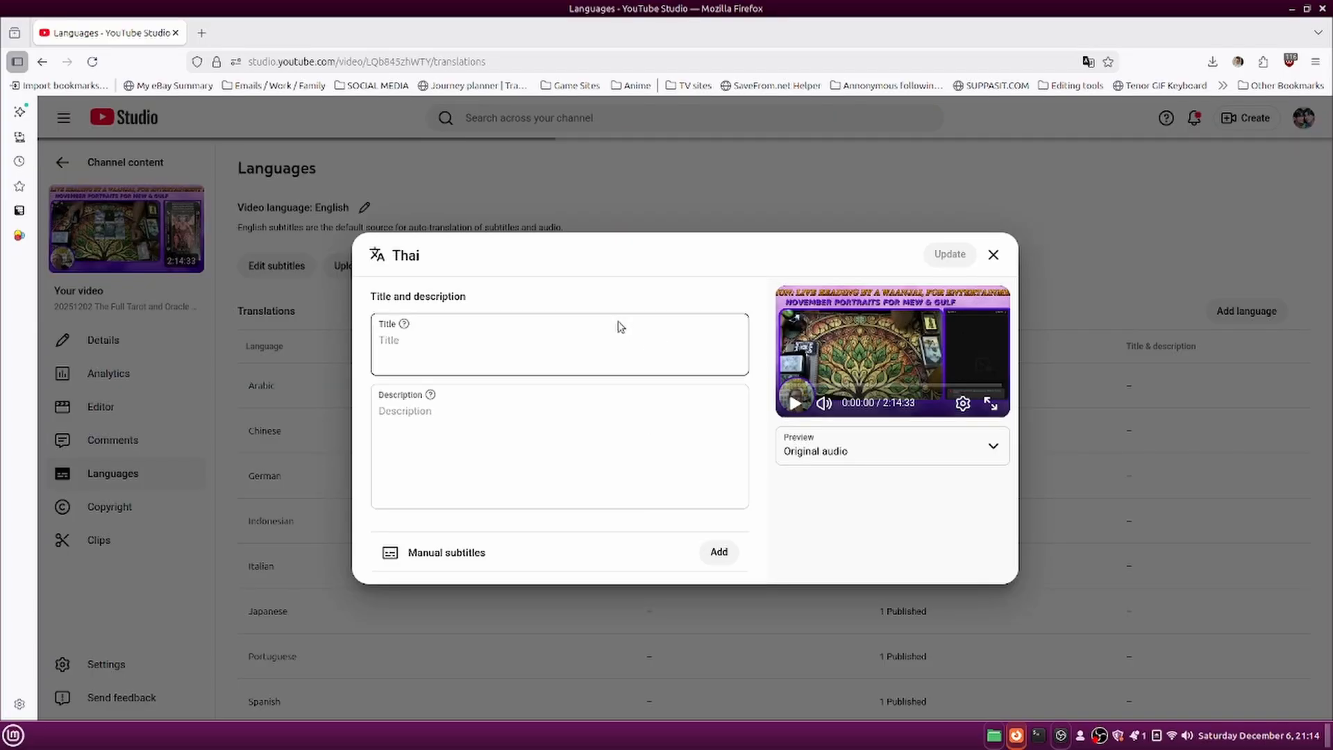
left_click(718, 553)
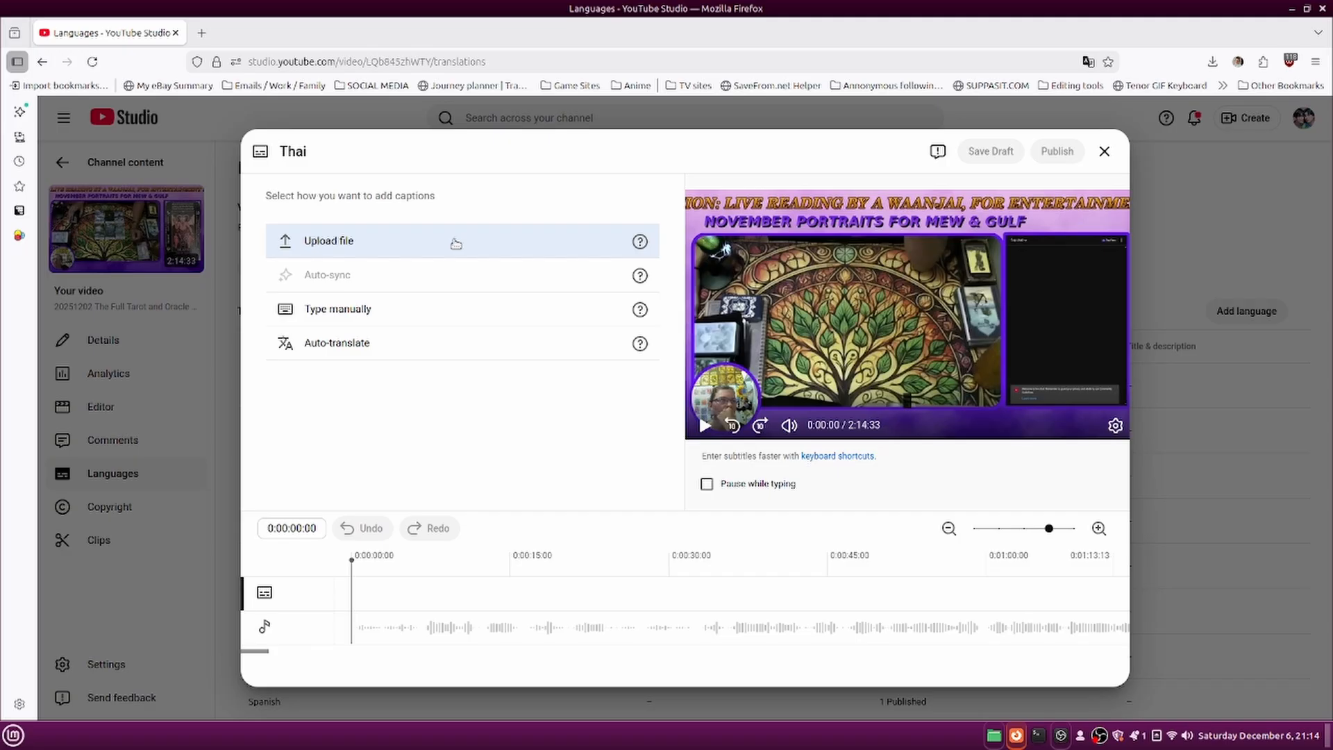
Upload THAI 20251202 TAROT AND ORACLE CHECKIN with timing for the Thai translation and publish the subtitles.
left_click(456, 243)
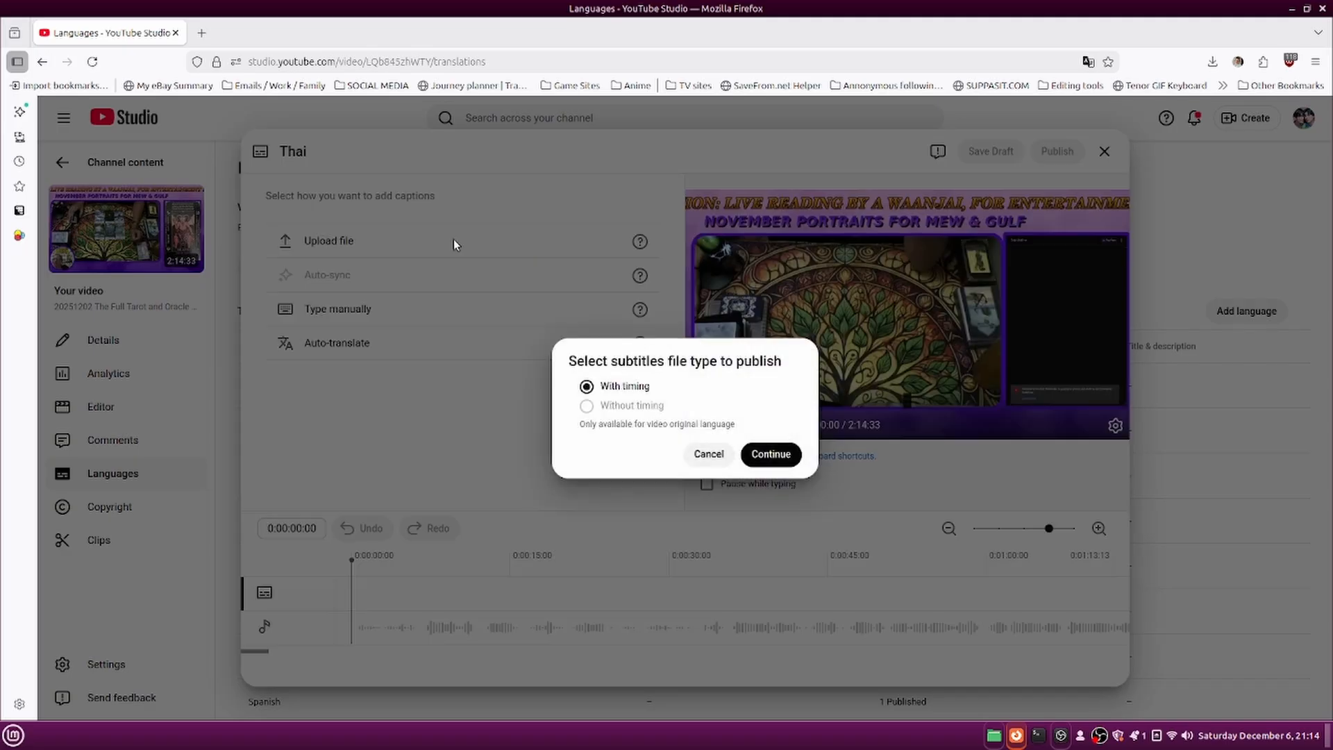
left_click(772, 456)
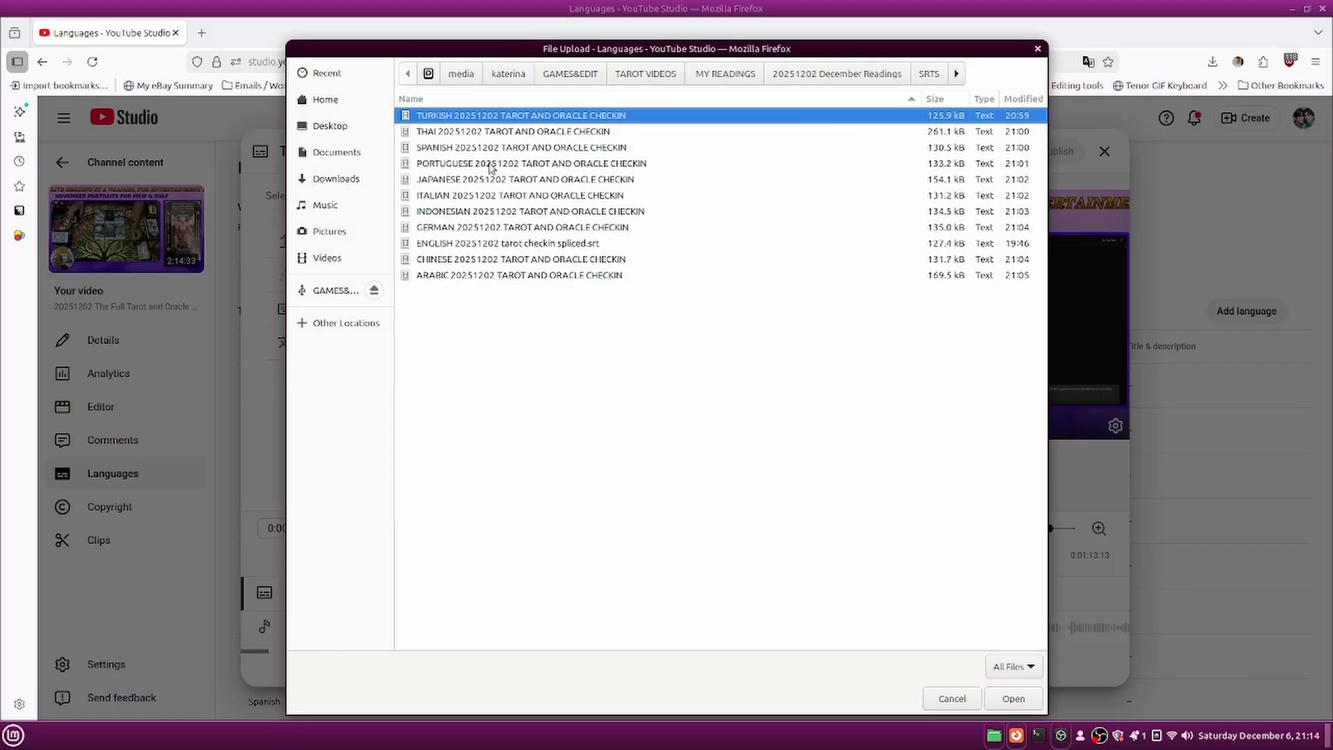
left_click(457, 134)
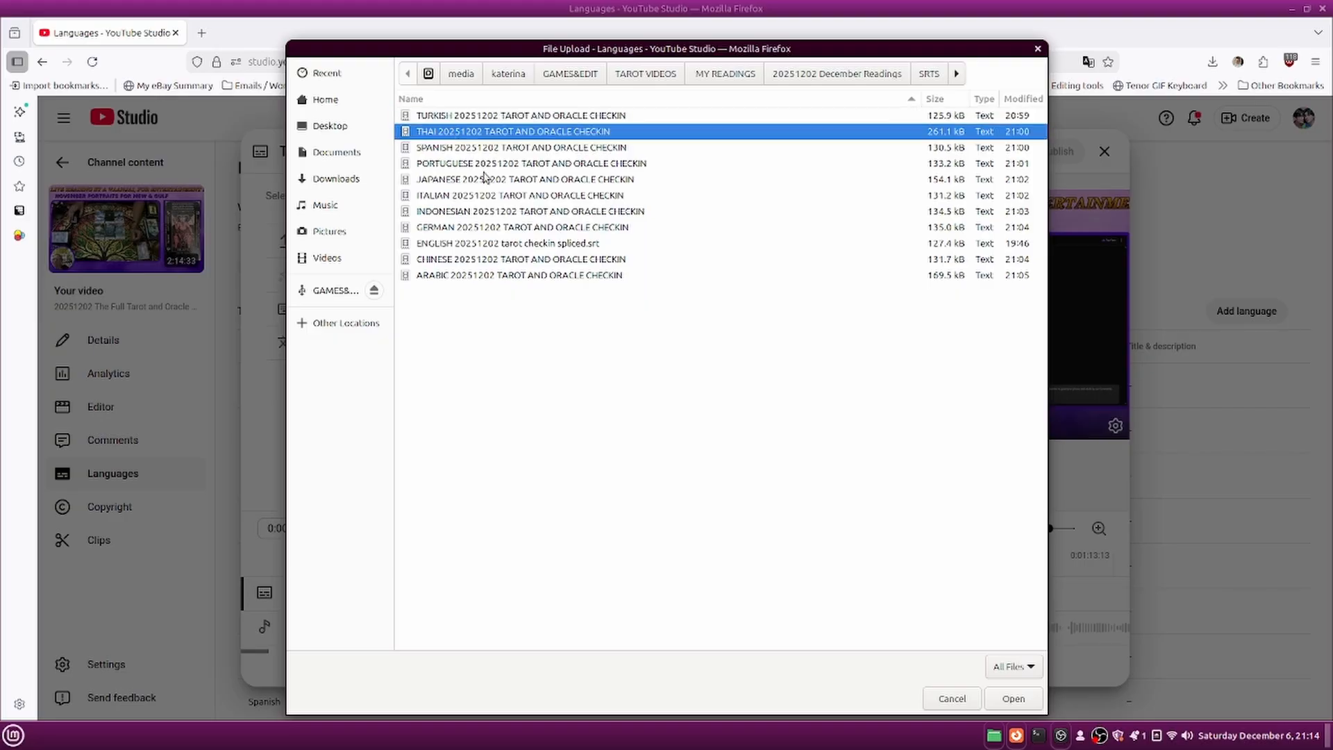
left_click(1015, 699)
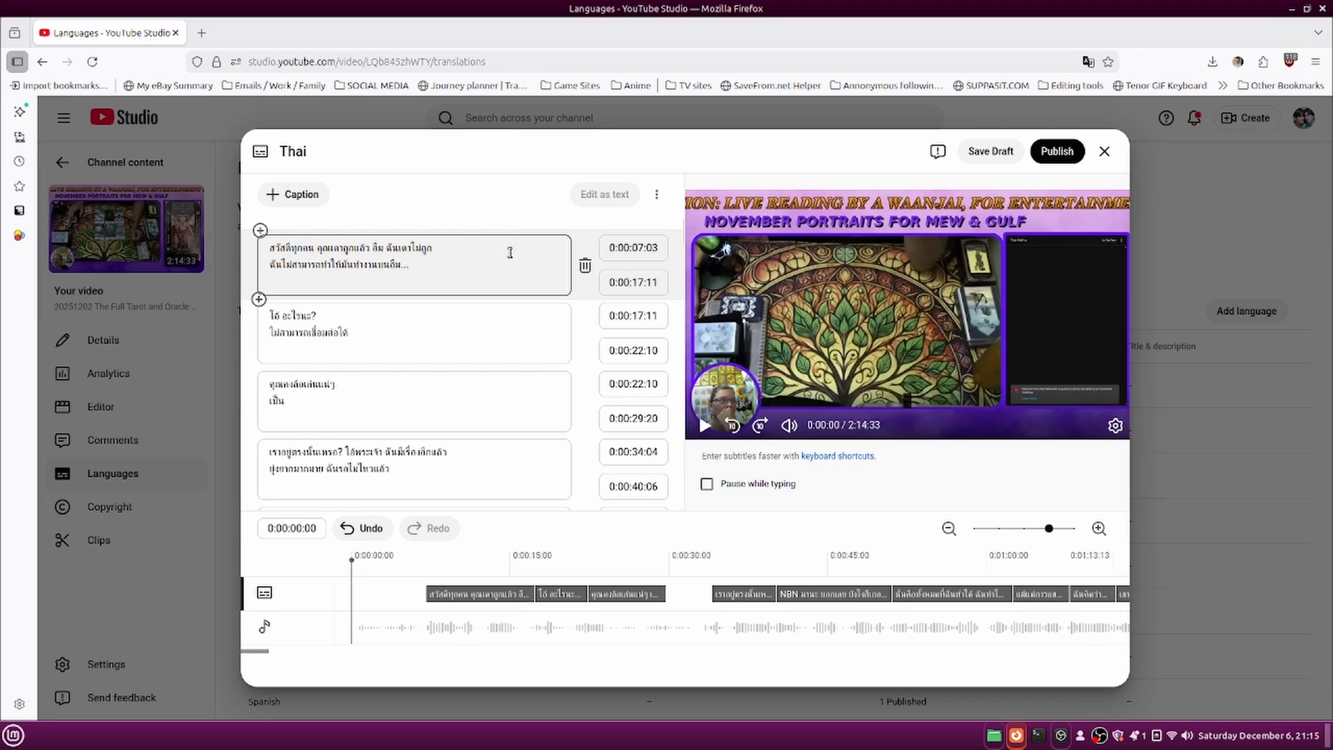
left_click(1057, 151)
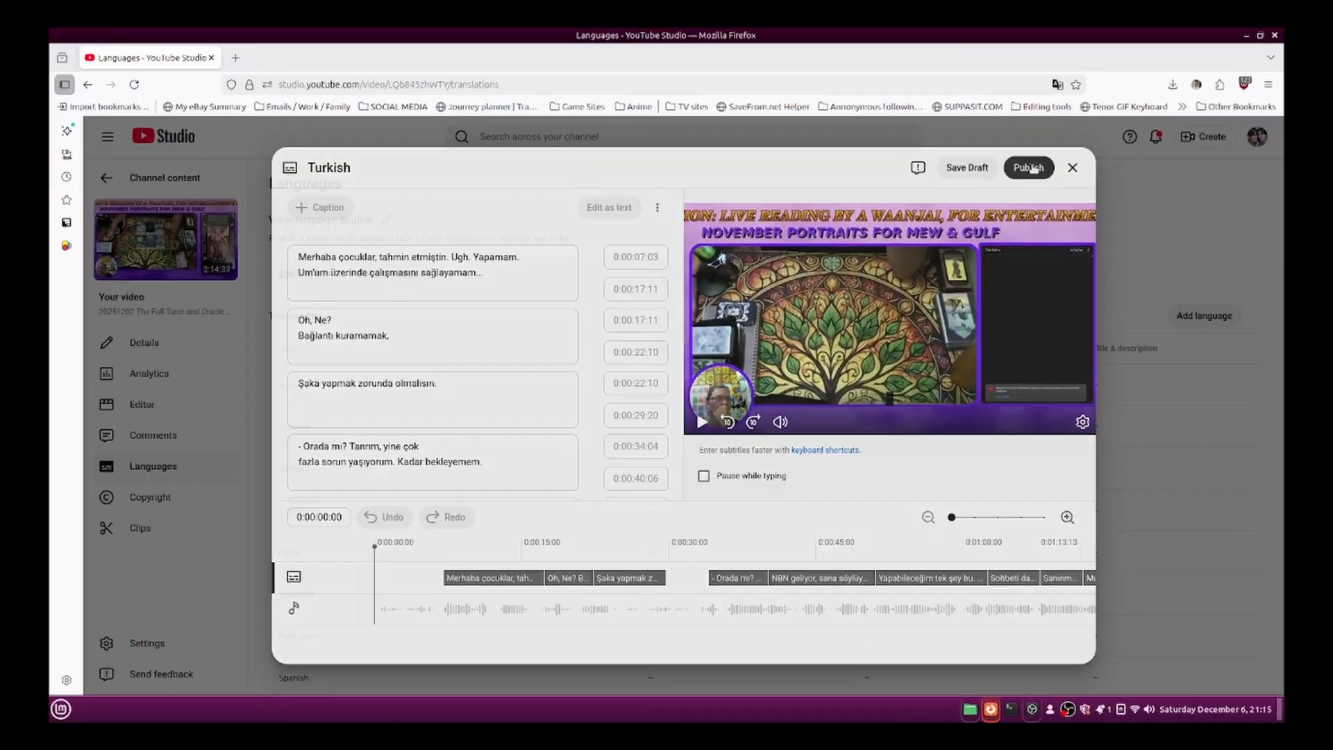
Publish the Turkish subtitles and check the list of translations down to the last language.
left_click(1057, 151)
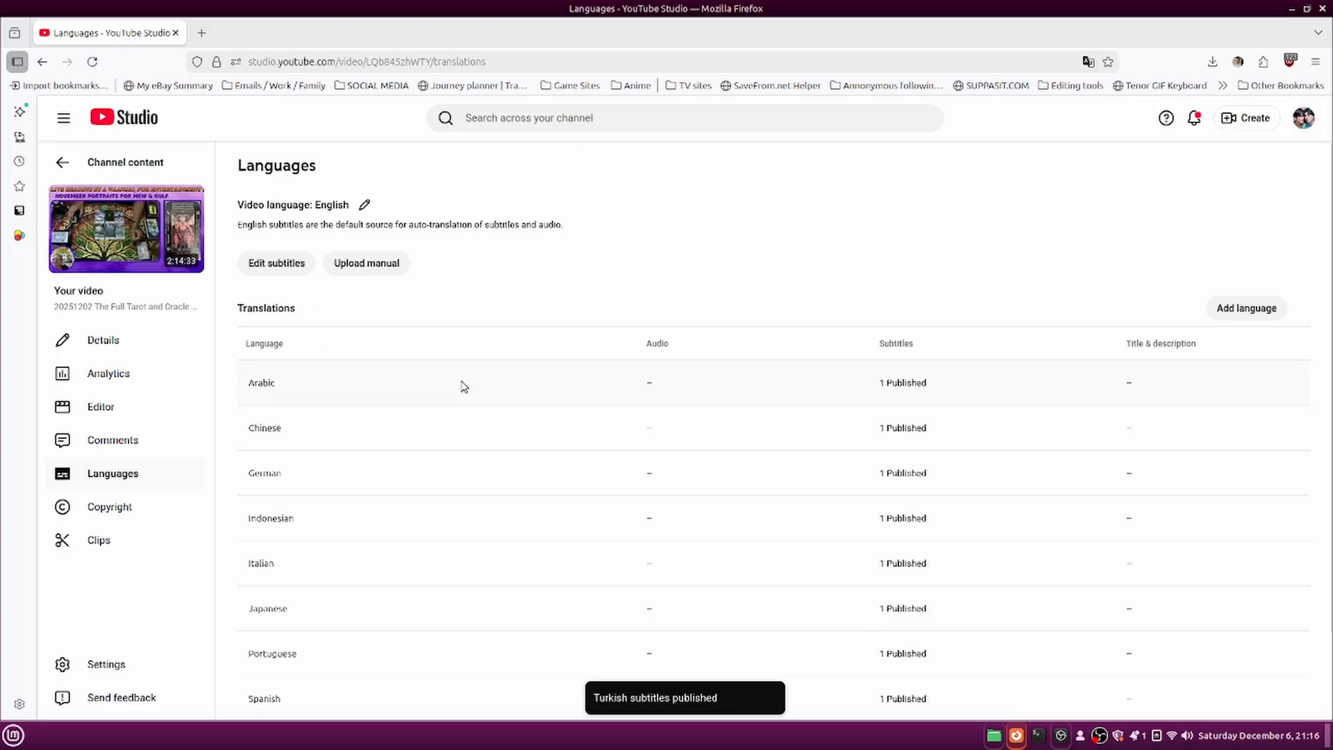
scroll(479, 379, "down", 3)
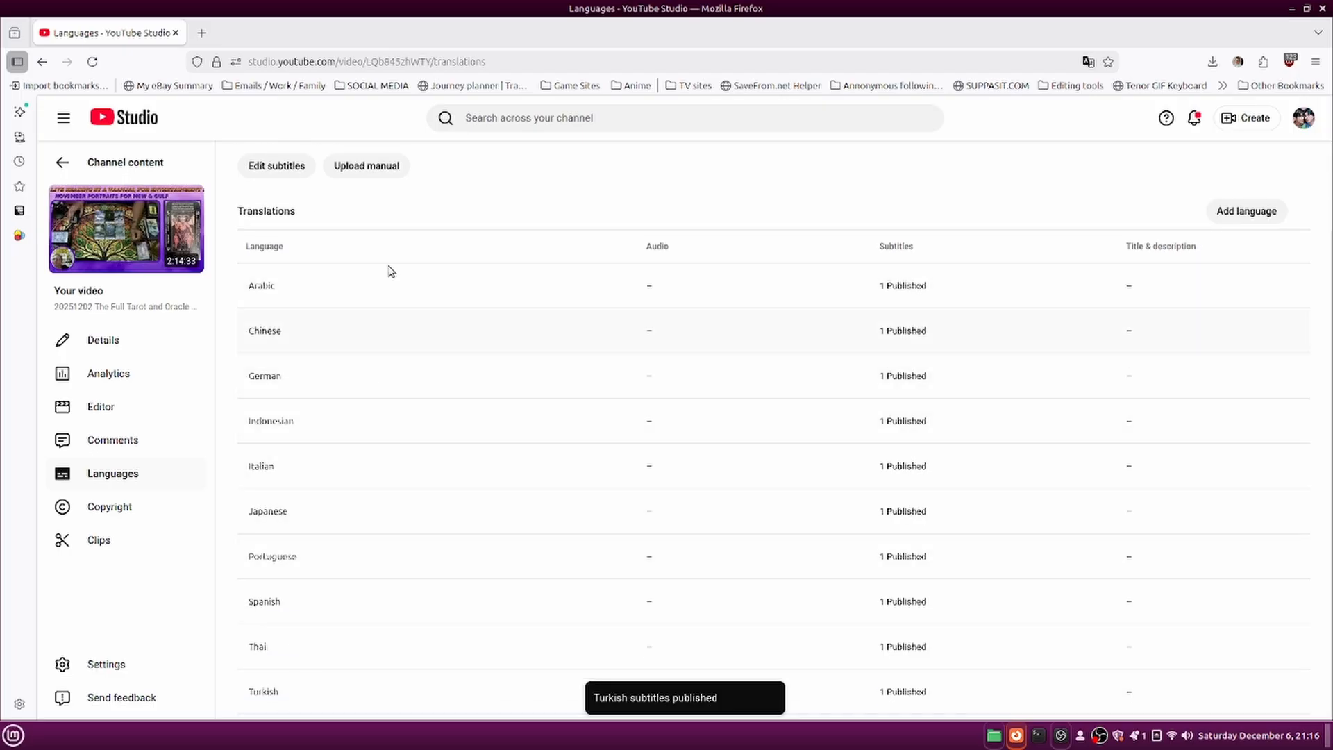
scroll(390, 372, "up", 3)
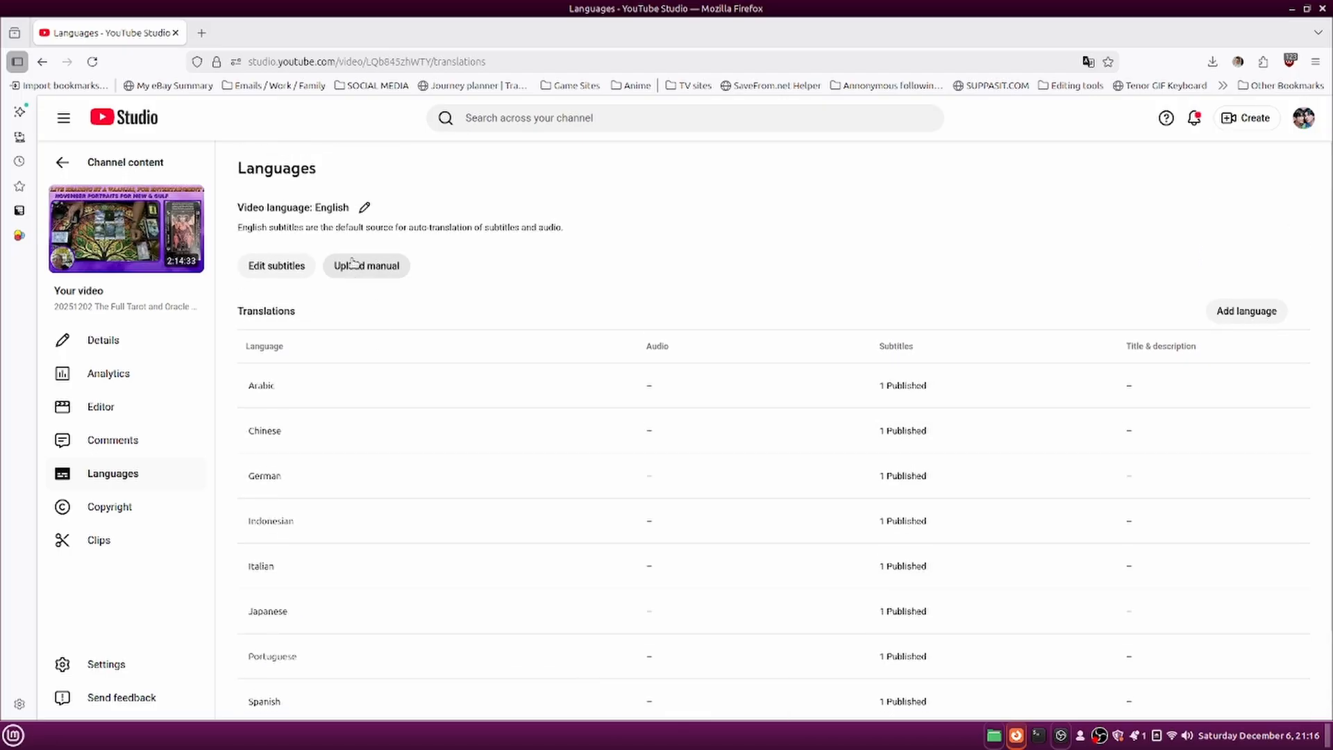
Check the English subtitles in the editor, and look through the languages available to add against the existing translations.
left_click(257, 265)
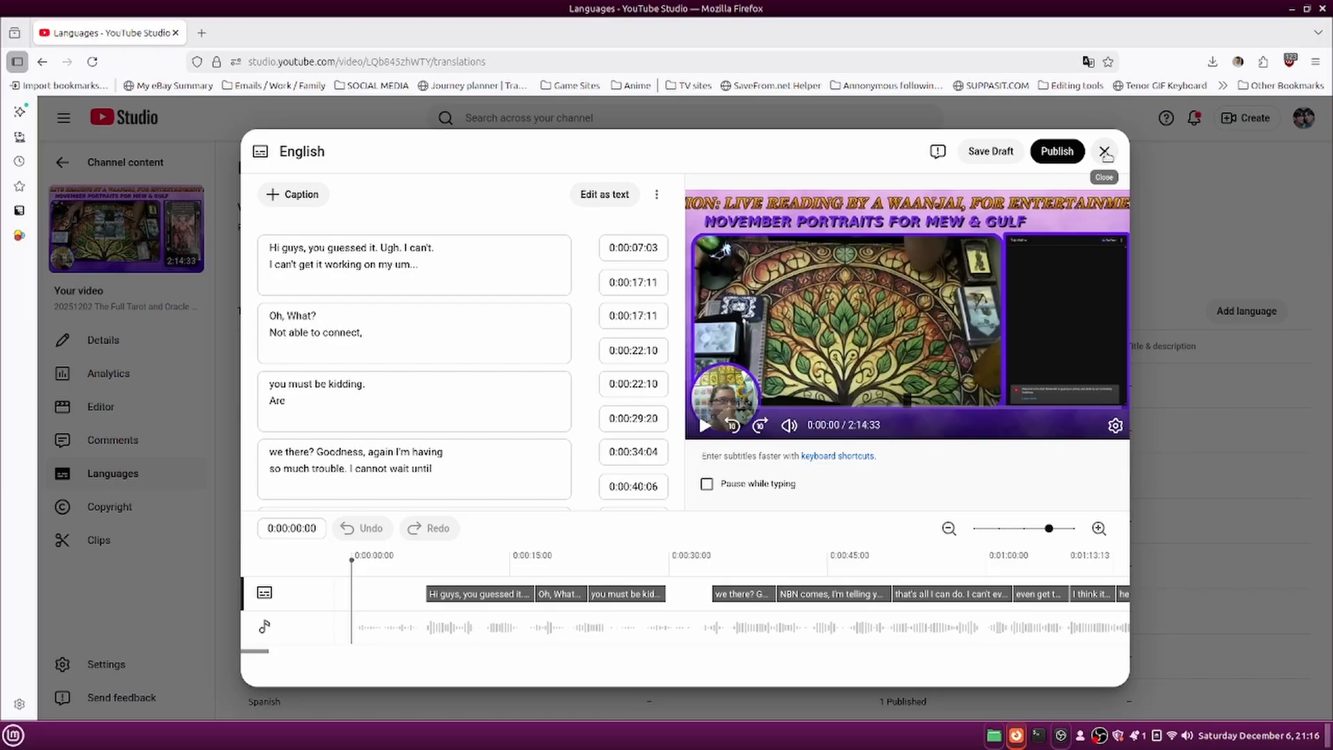
left_click(1105, 152)
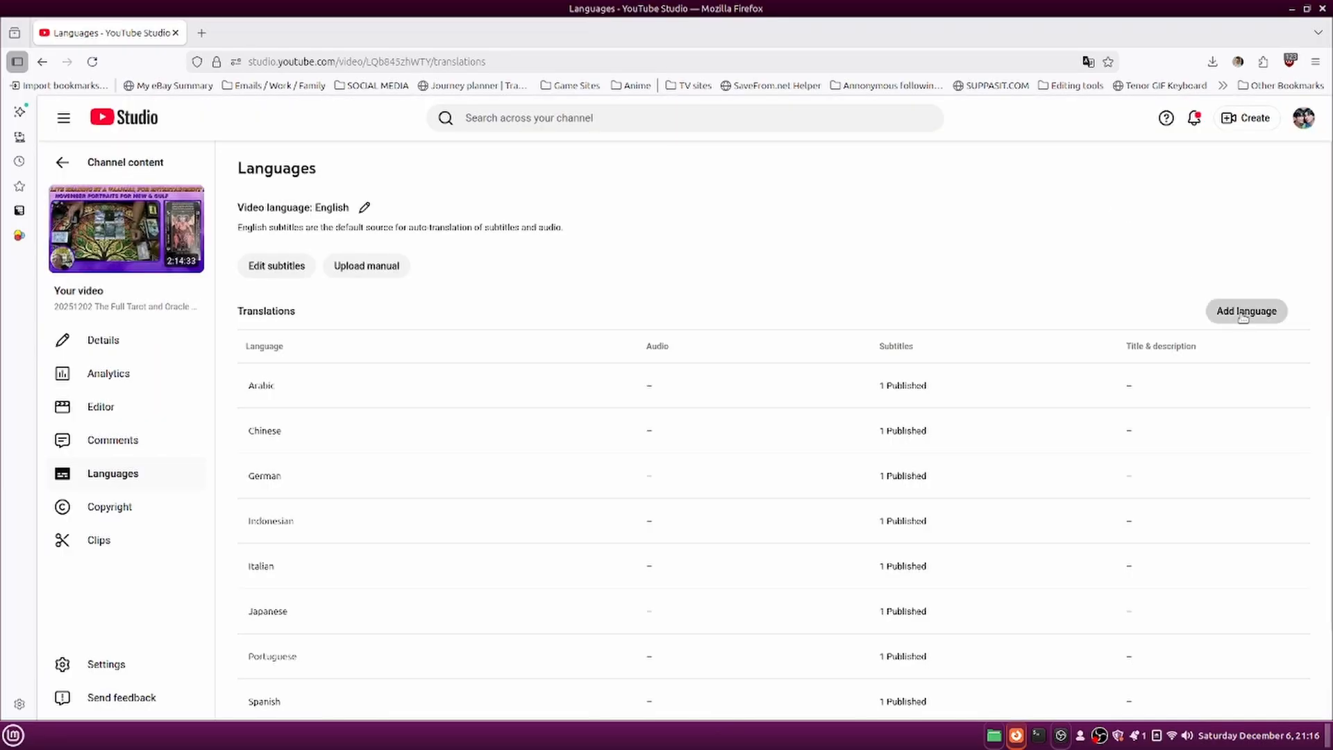
left_click(1243, 314)
scroll(1003, 377, "down", 3)
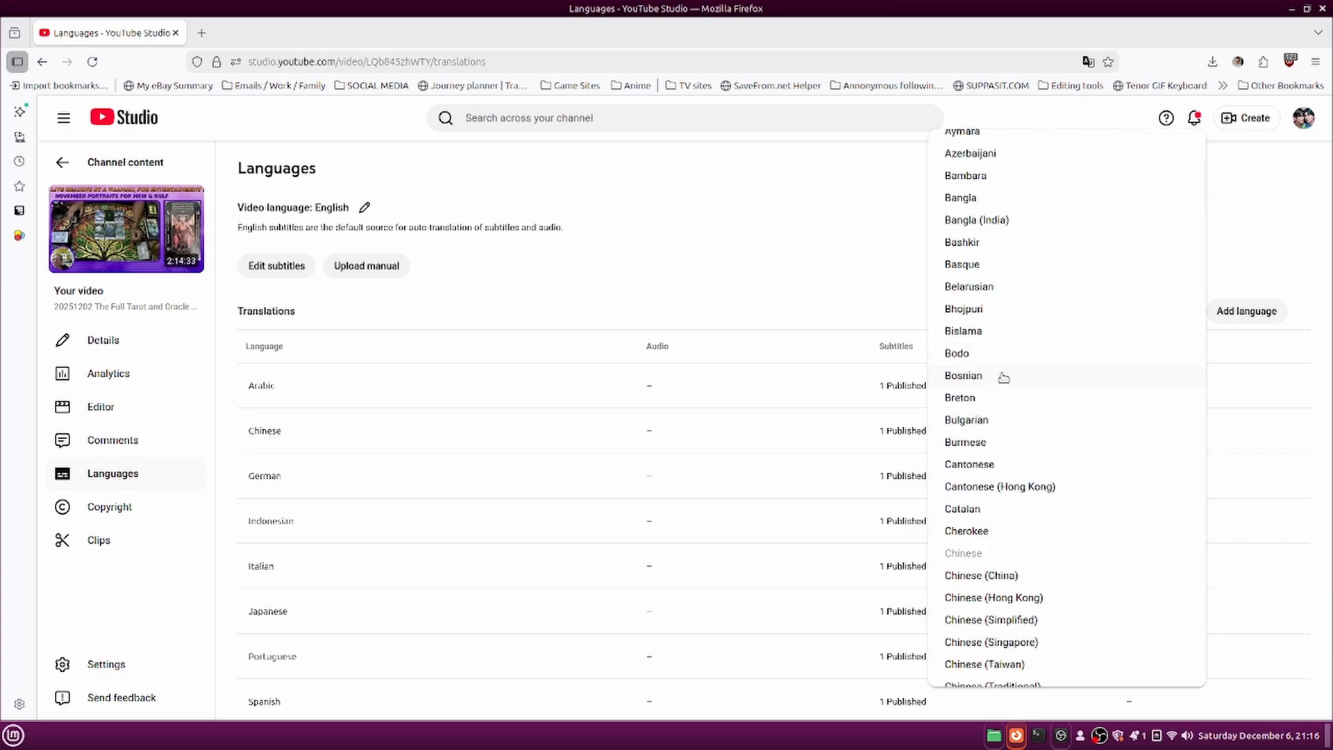
scroll(972, 385, "down", 2)
scroll(963, 331, "down", 1)
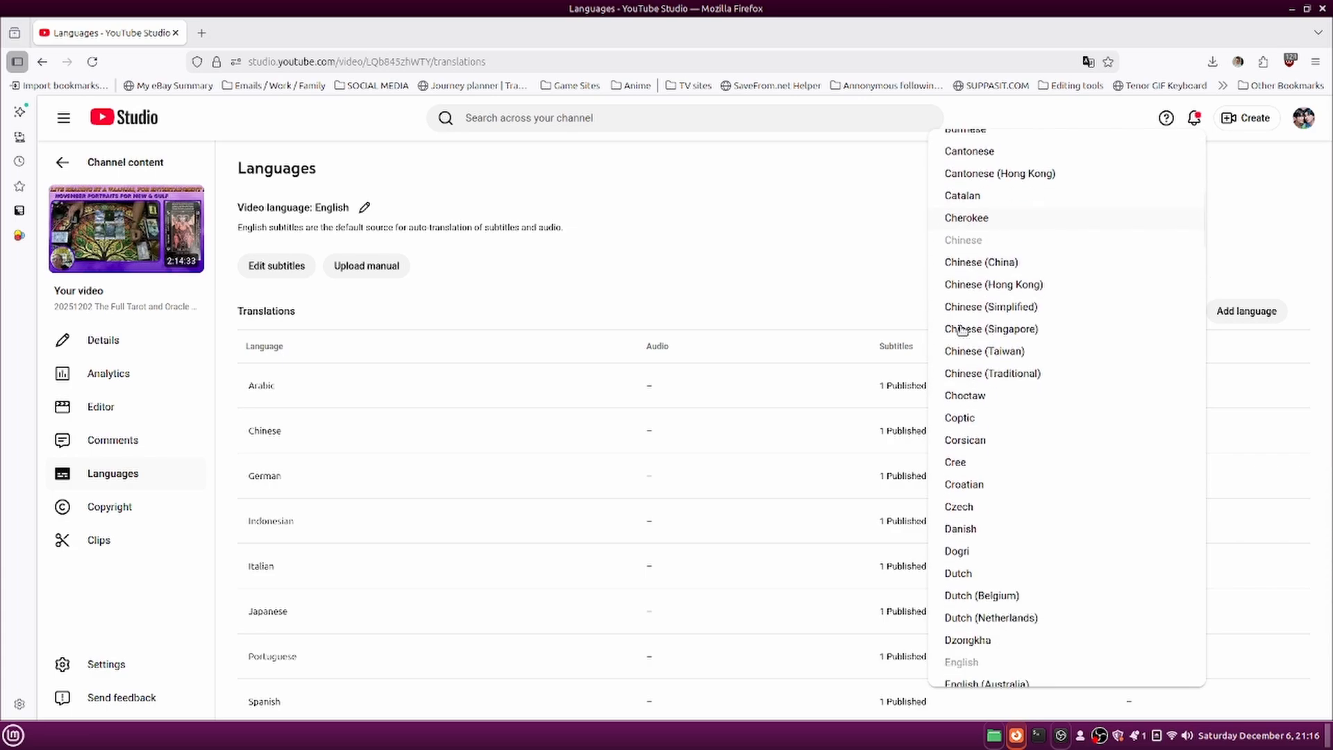
scroll(963, 331, "down", 3)
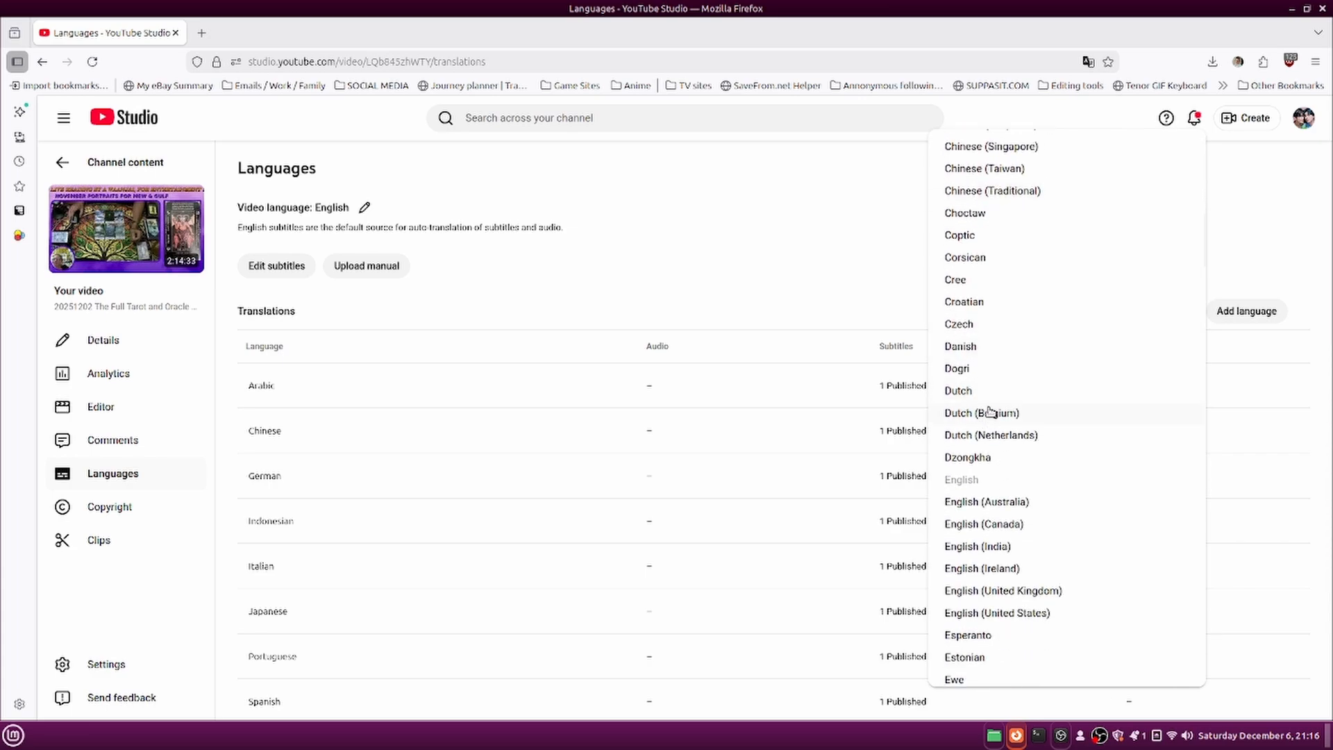
scroll(990, 411, "down", 2)
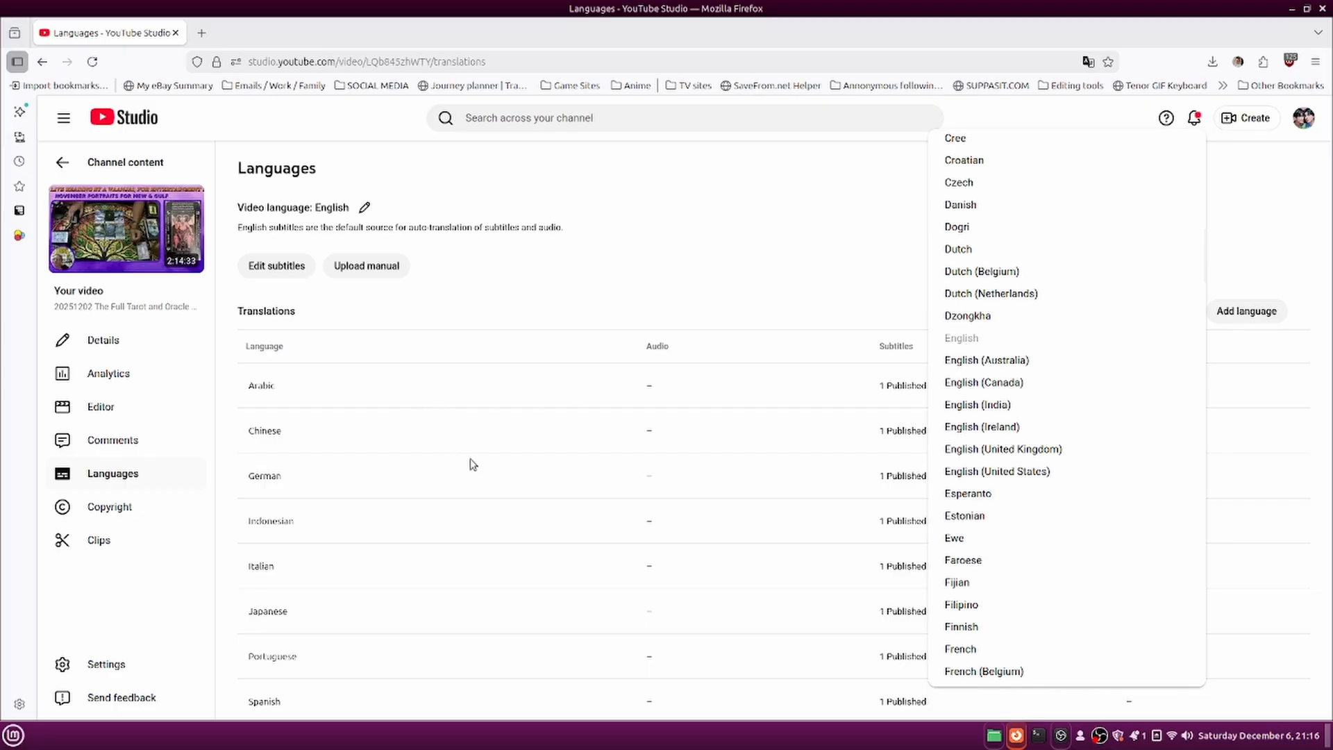
left_click(859, 297)
scroll(389, 389, "down", 2)
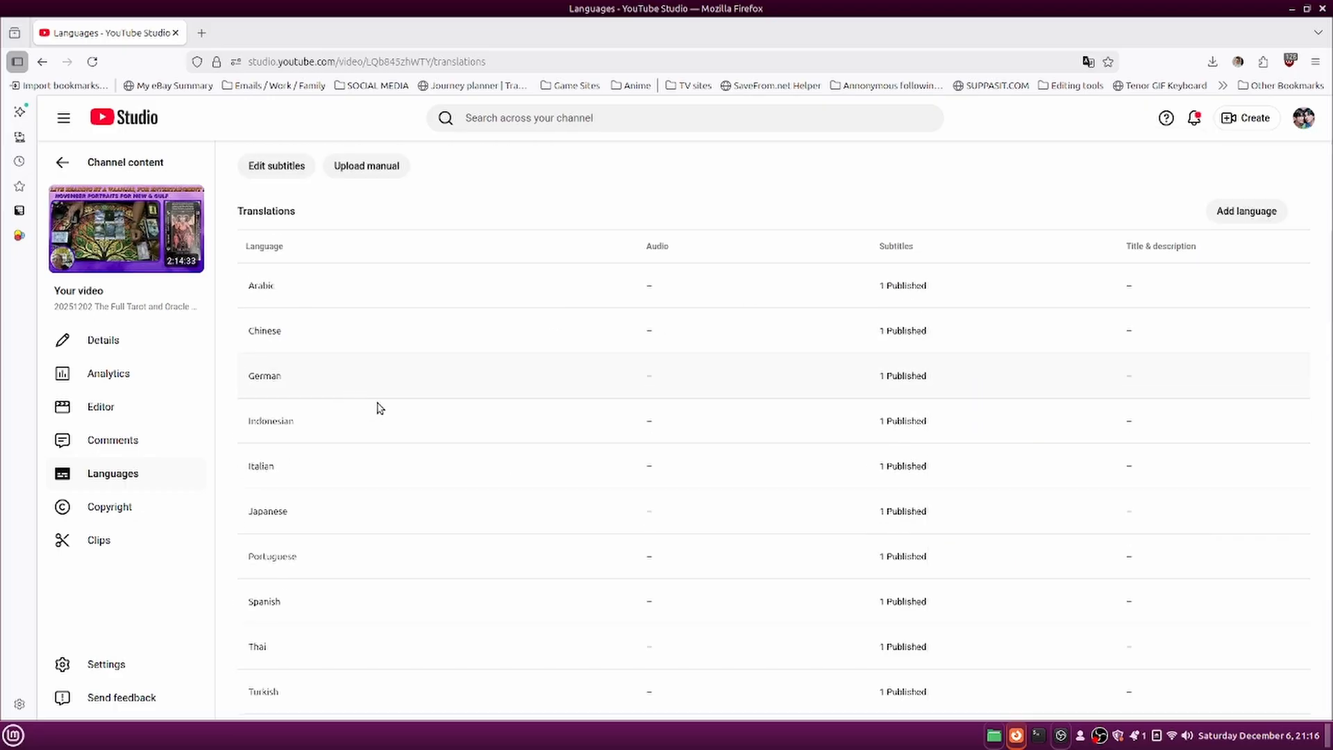
scroll(450, 428, "up", 2)
scroll(452, 424, "down", 2)
scroll(451, 424, "up", 2)
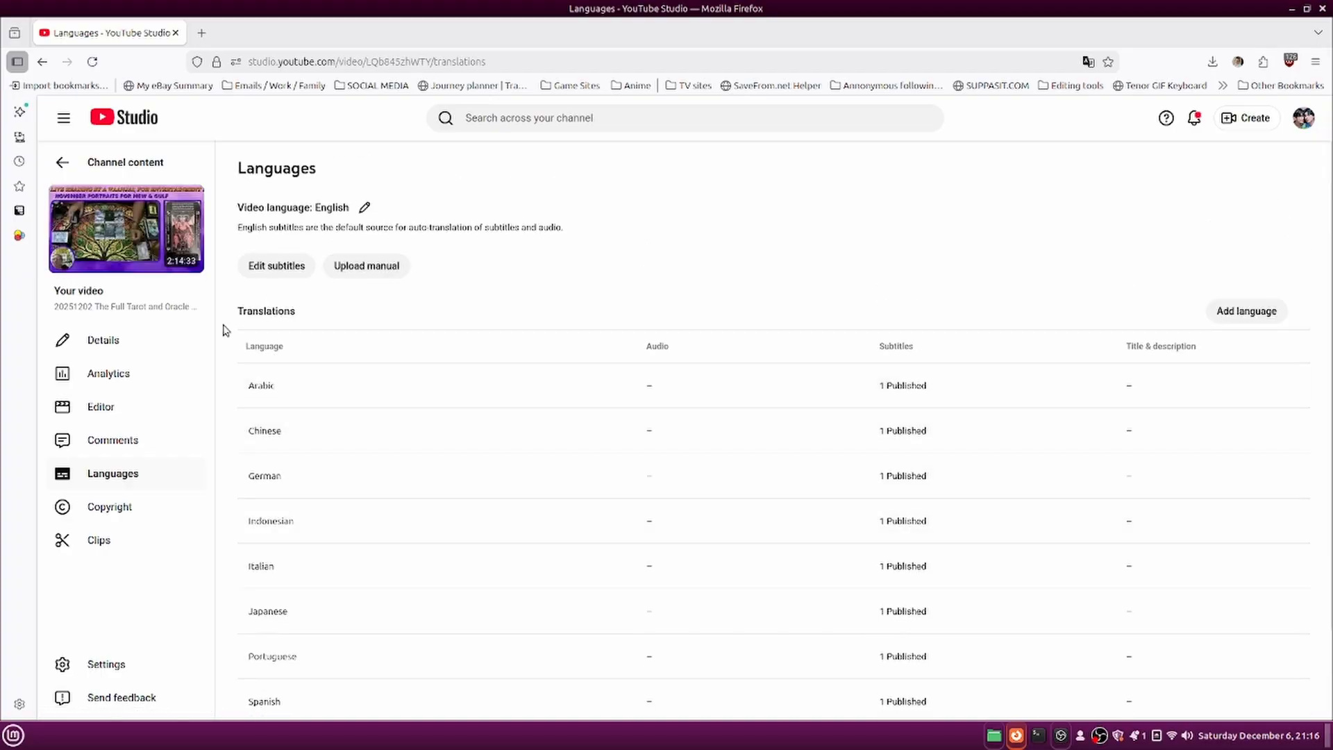
Open the video's details and set the third auto-generated image as its thumbnail.
left_click(104, 342)
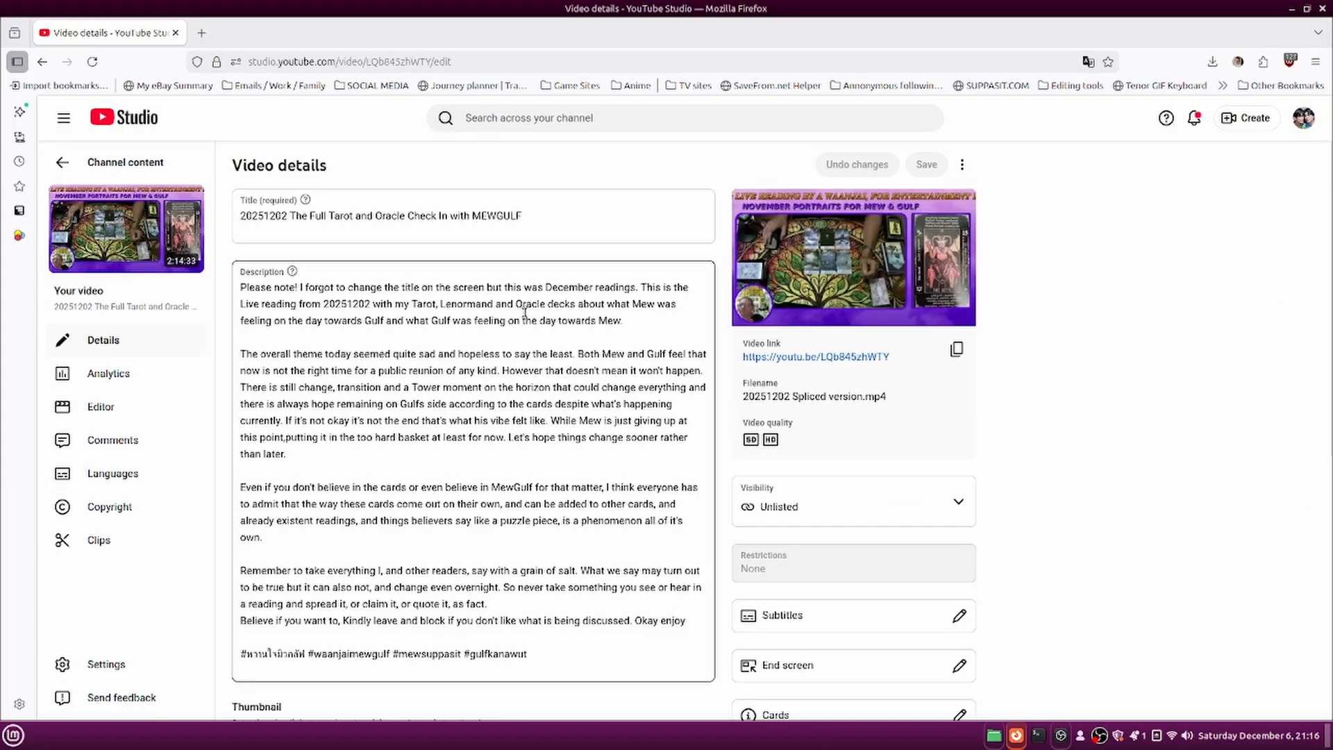
scroll(572, 295, "down", 5)
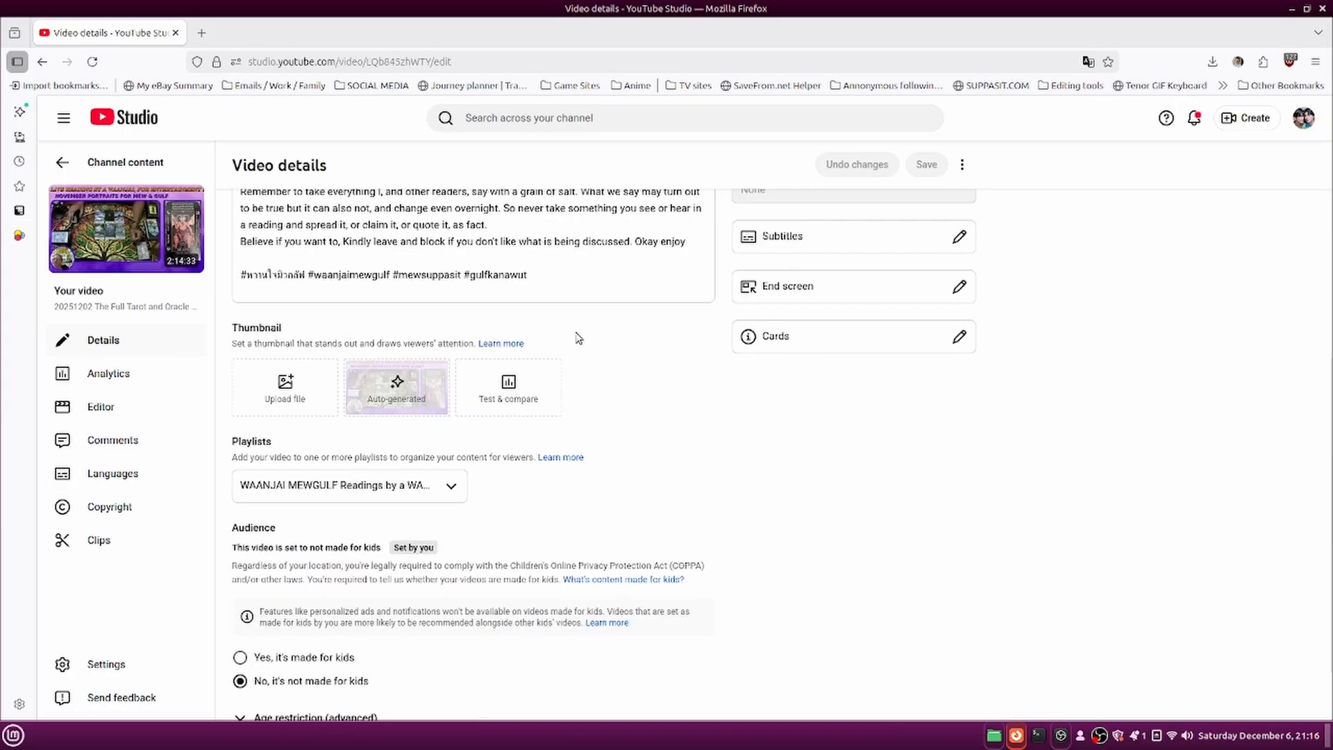
scroll(580, 417, "up", 4)
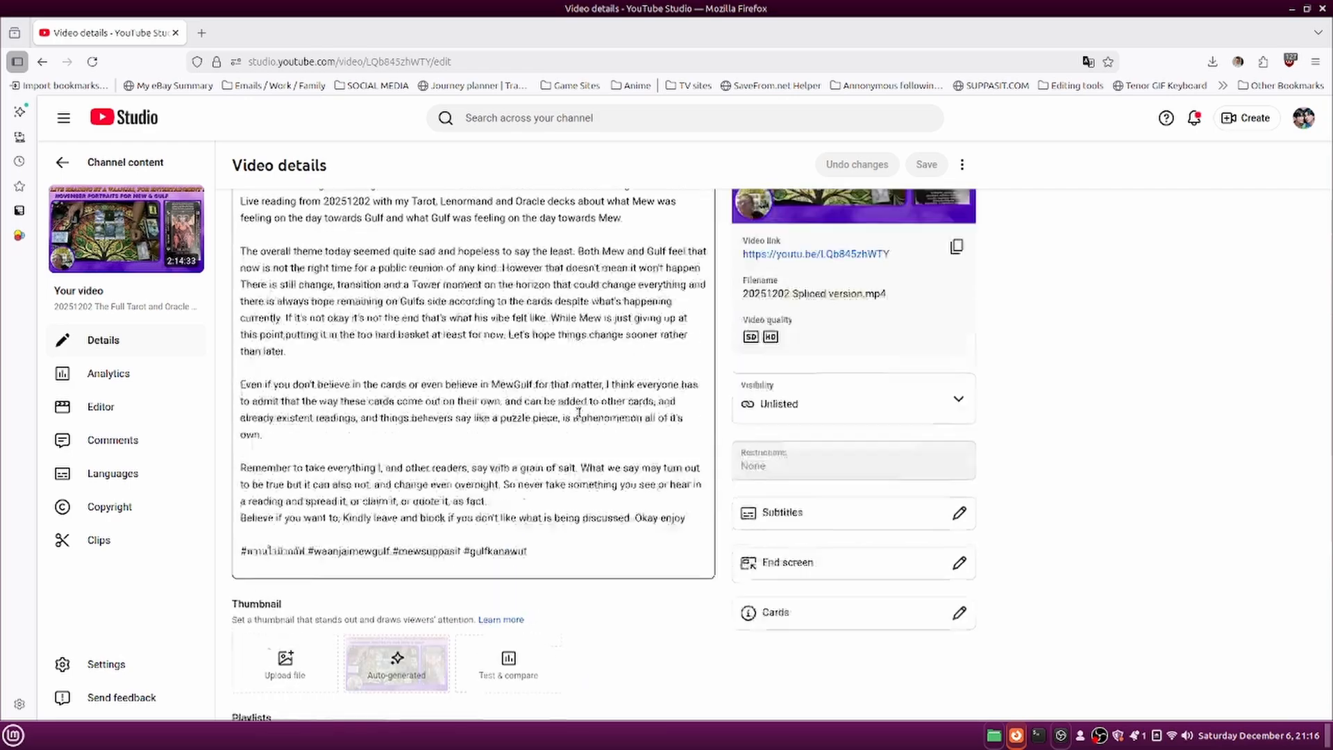
scroll(507, 393, "up", 1)
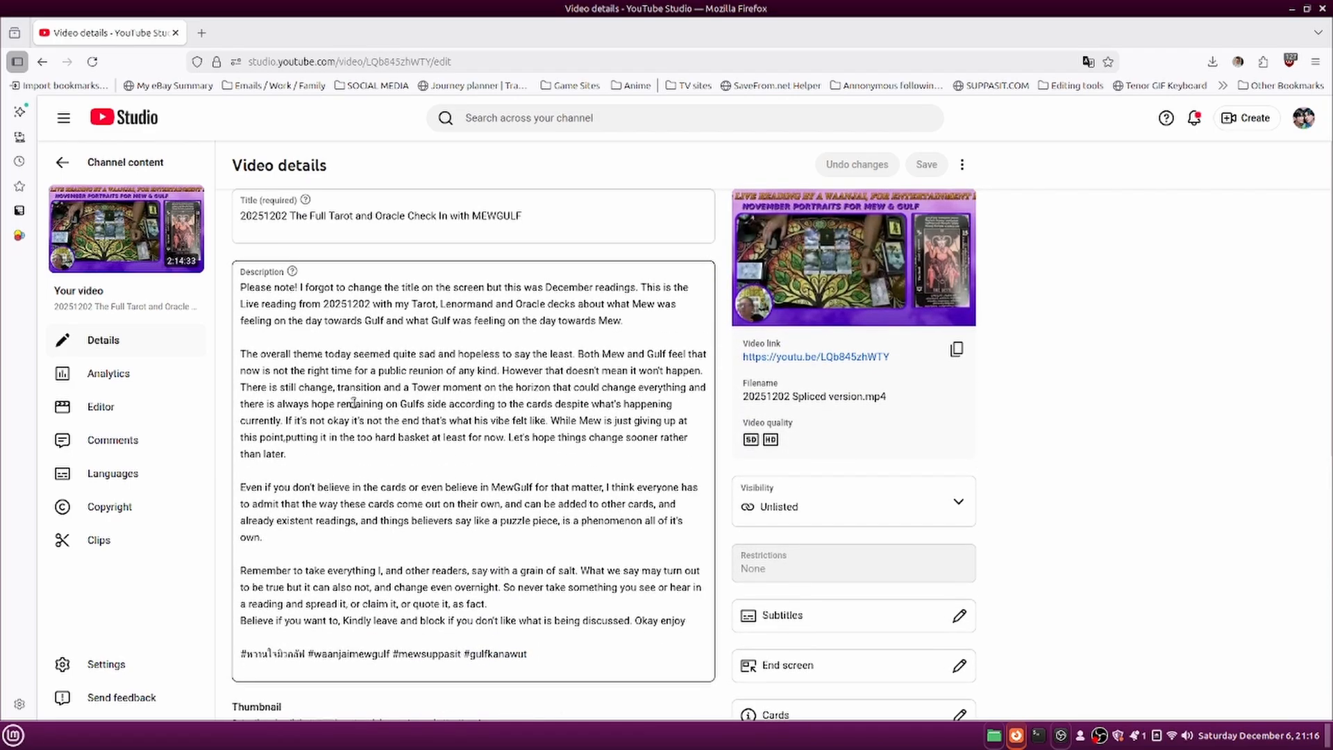
scroll(417, 486, "down", 5)
left_click(396, 518)
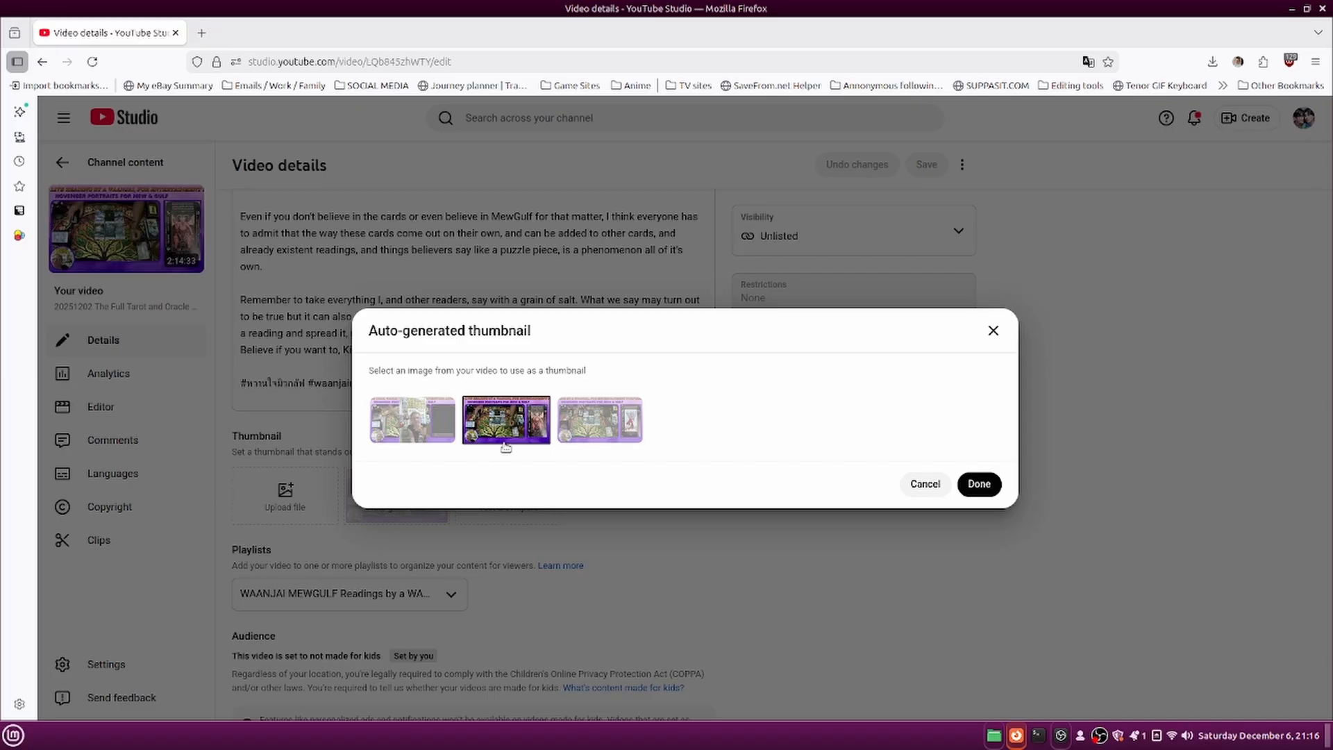
left_click(594, 433)
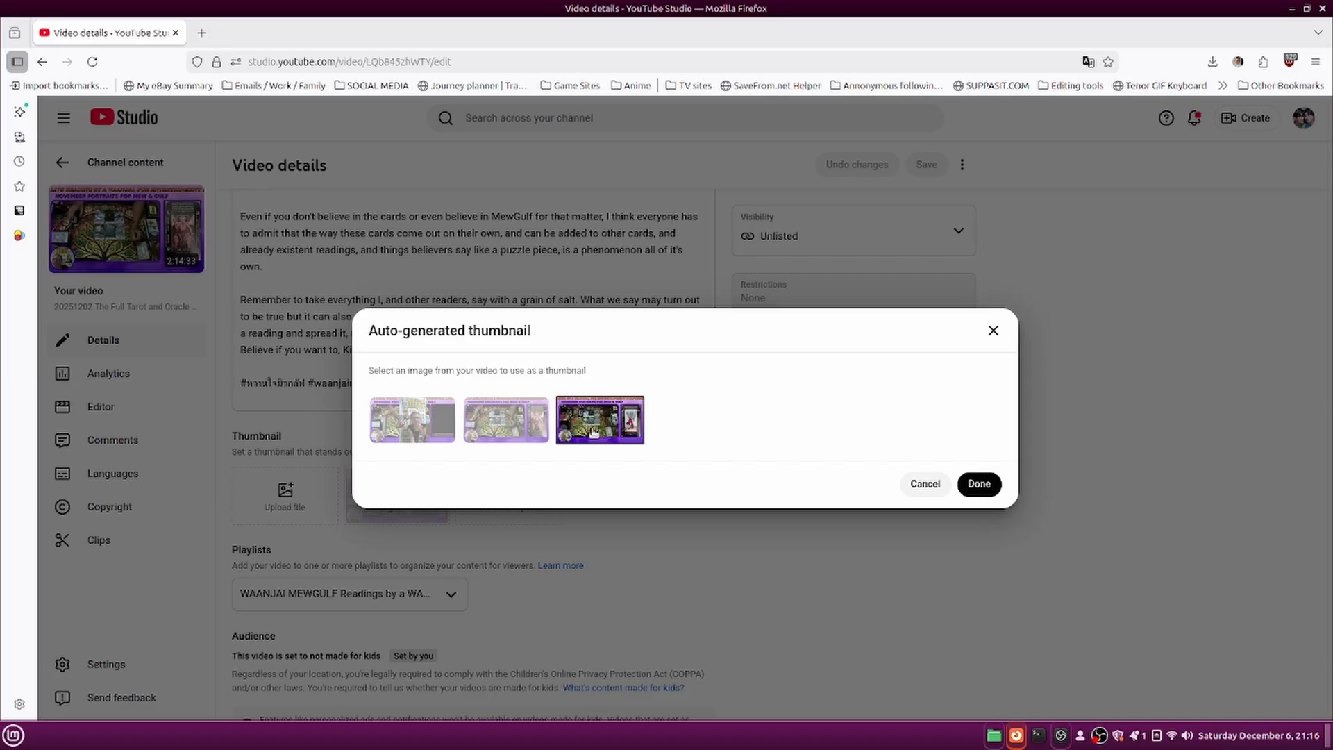
left_click(979, 484)
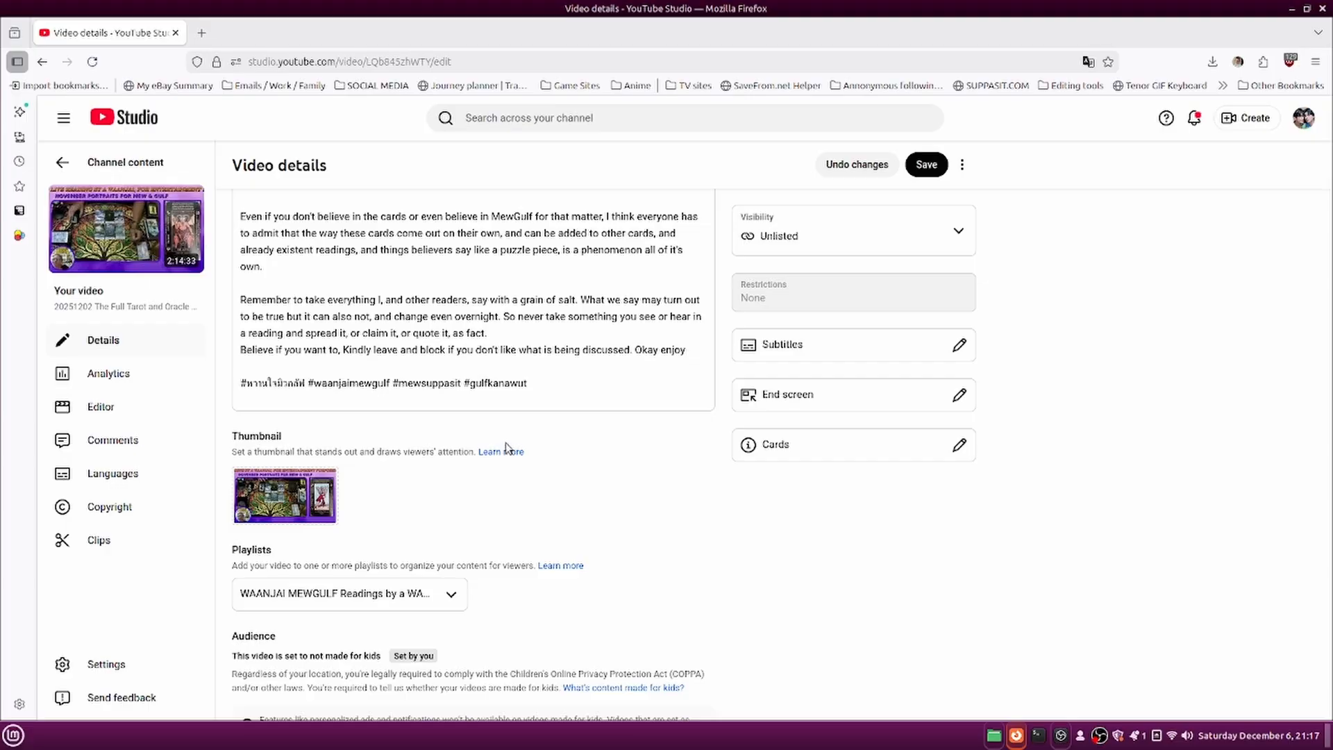
Review the video's title, description, thumbnail, playlist and audience settings on its details page.
scroll(505, 448, "up", 4)
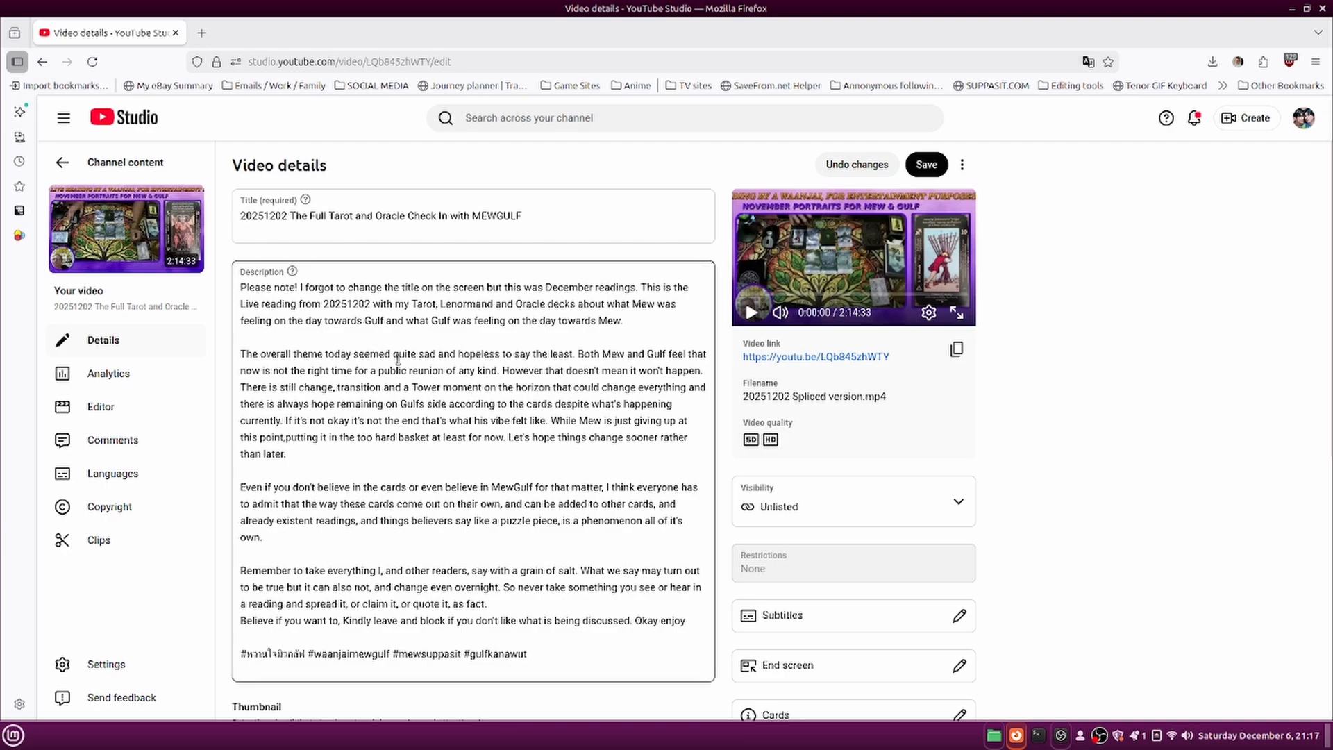
scroll(397, 359, "down", 6)
scroll(375, 405, "up", 4)
scroll(375, 405, "down", 4)
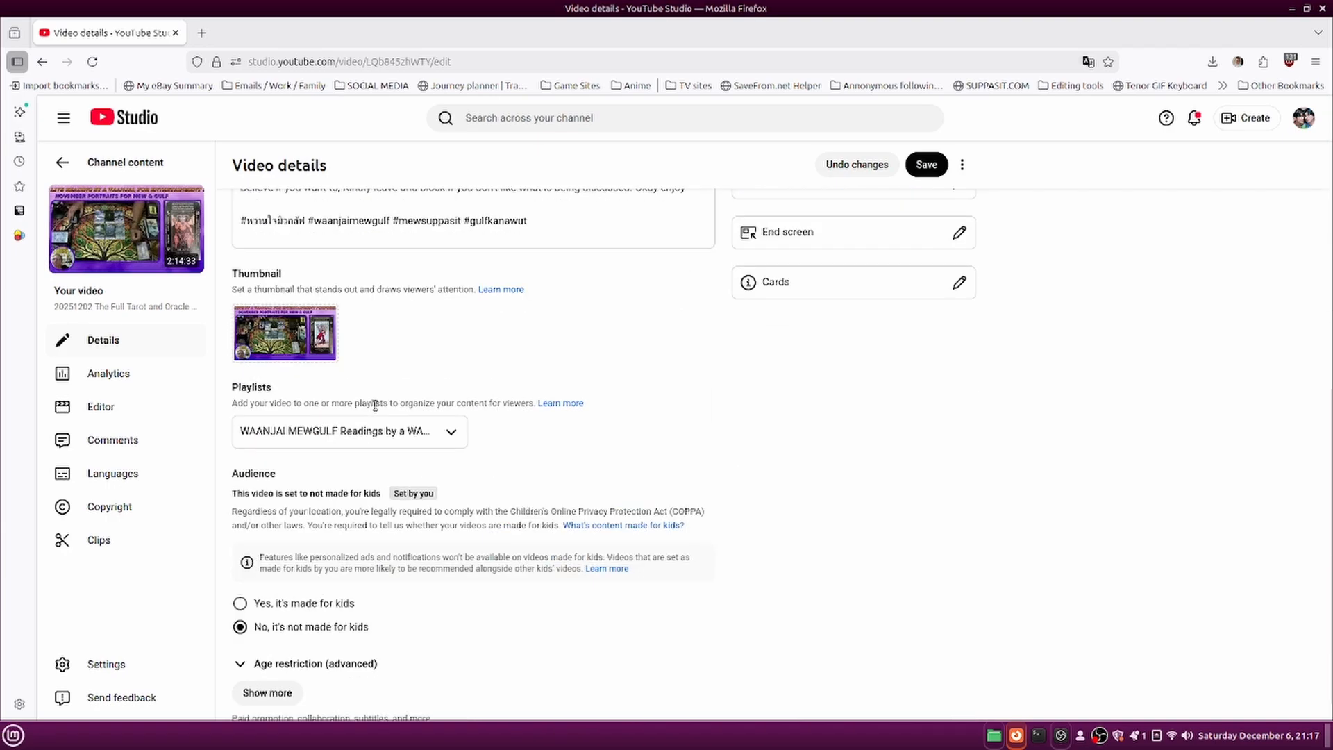
scroll(374, 406, "up", 6)
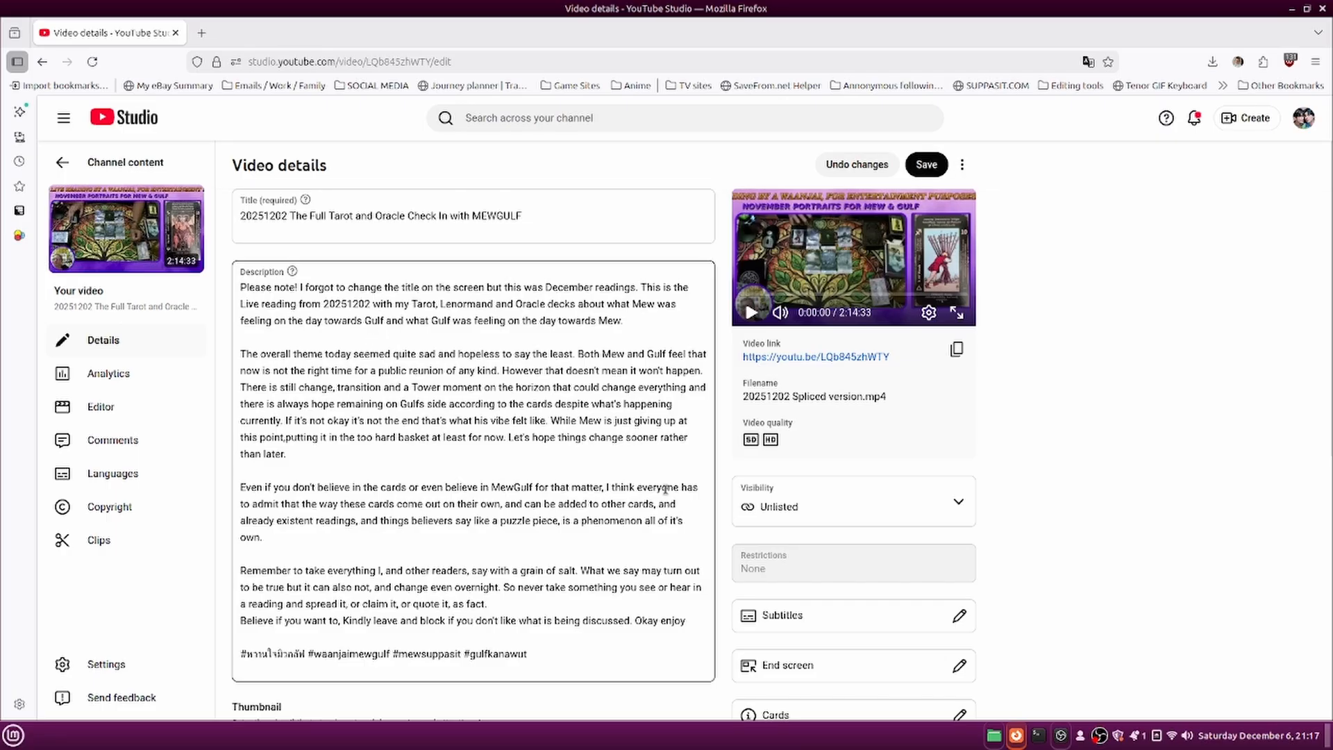
Try to change the video's visibility to Public.
left_click(958, 505)
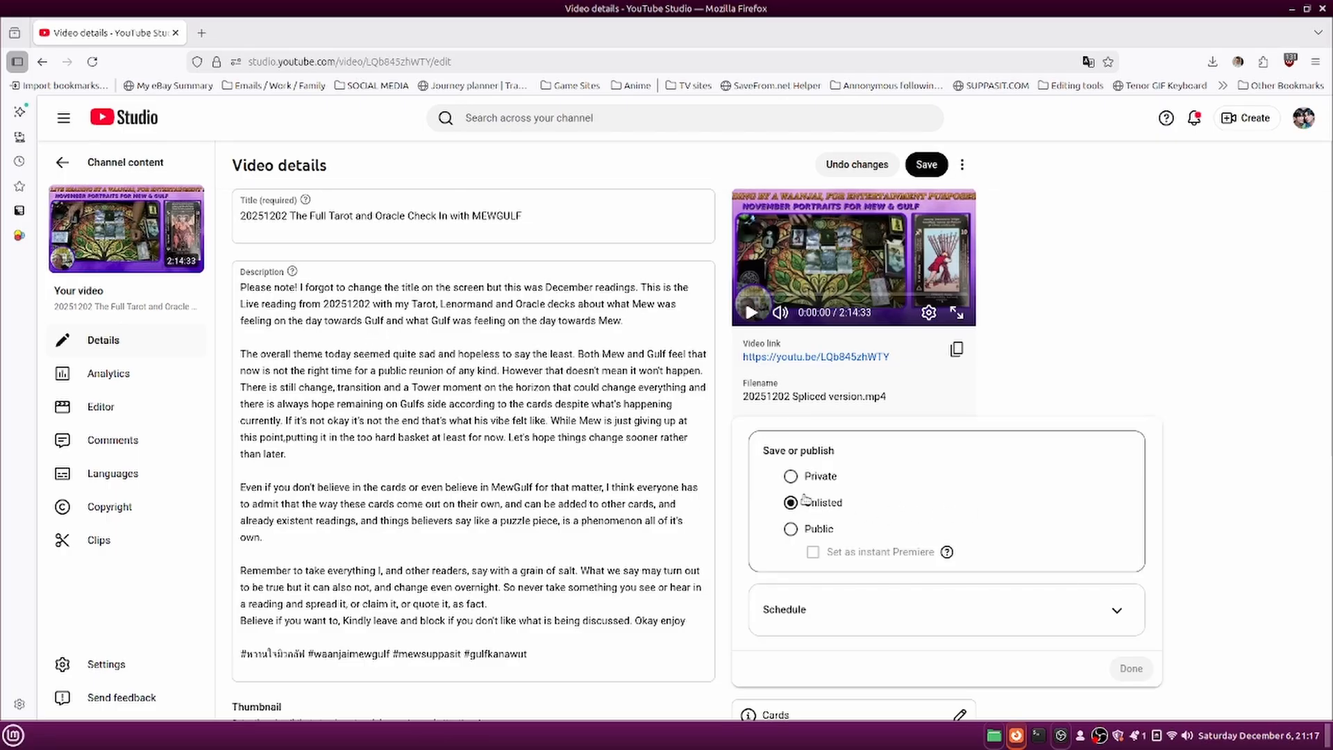
left_click(793, 530)
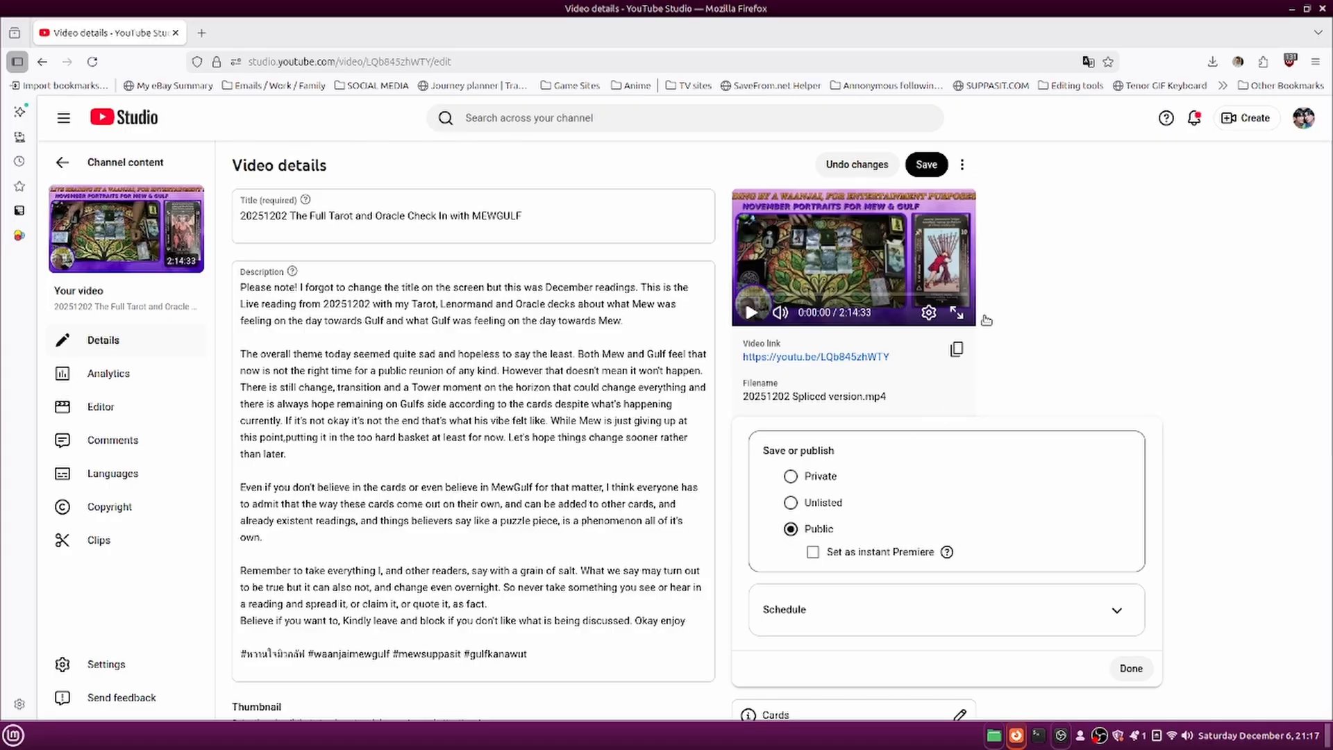
left_click(895, 176)
Save the changes to the video's details and return to the channel's list of videos.
left_click(927, 169)
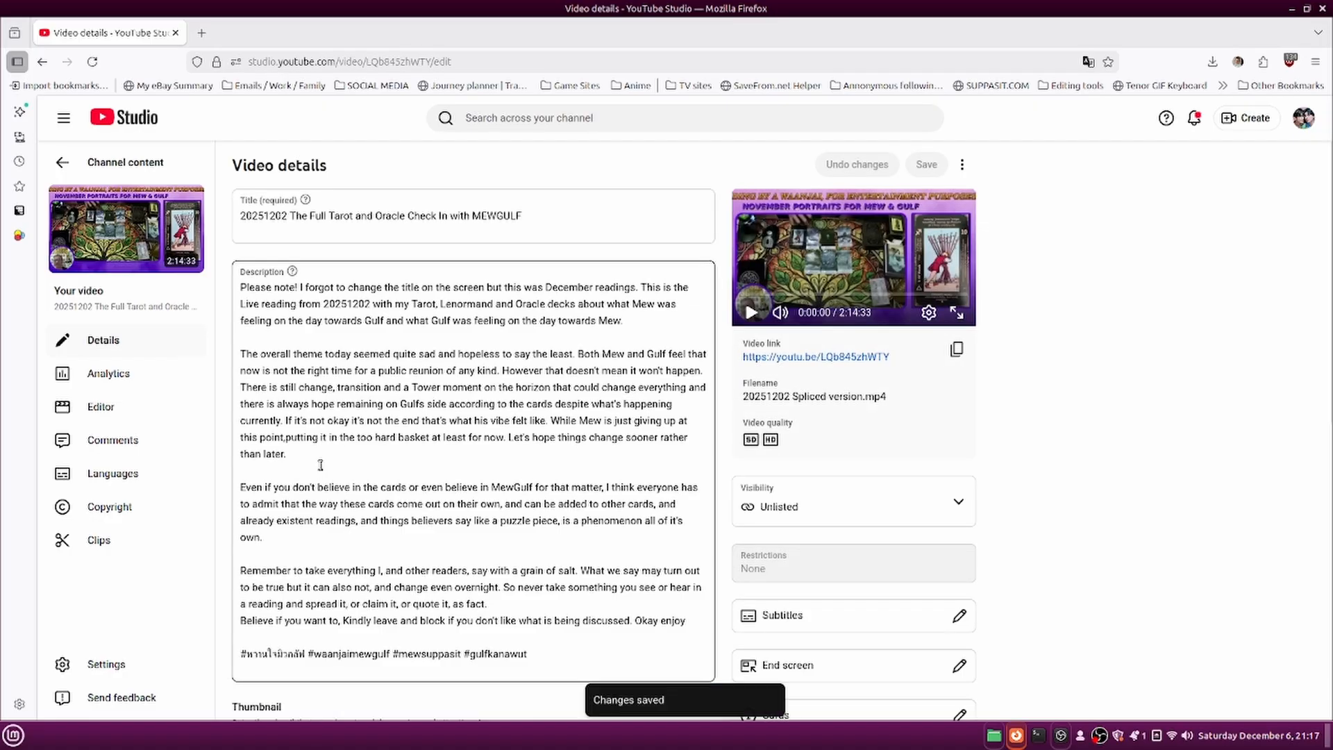
scroll(301, 463, "down", 1)
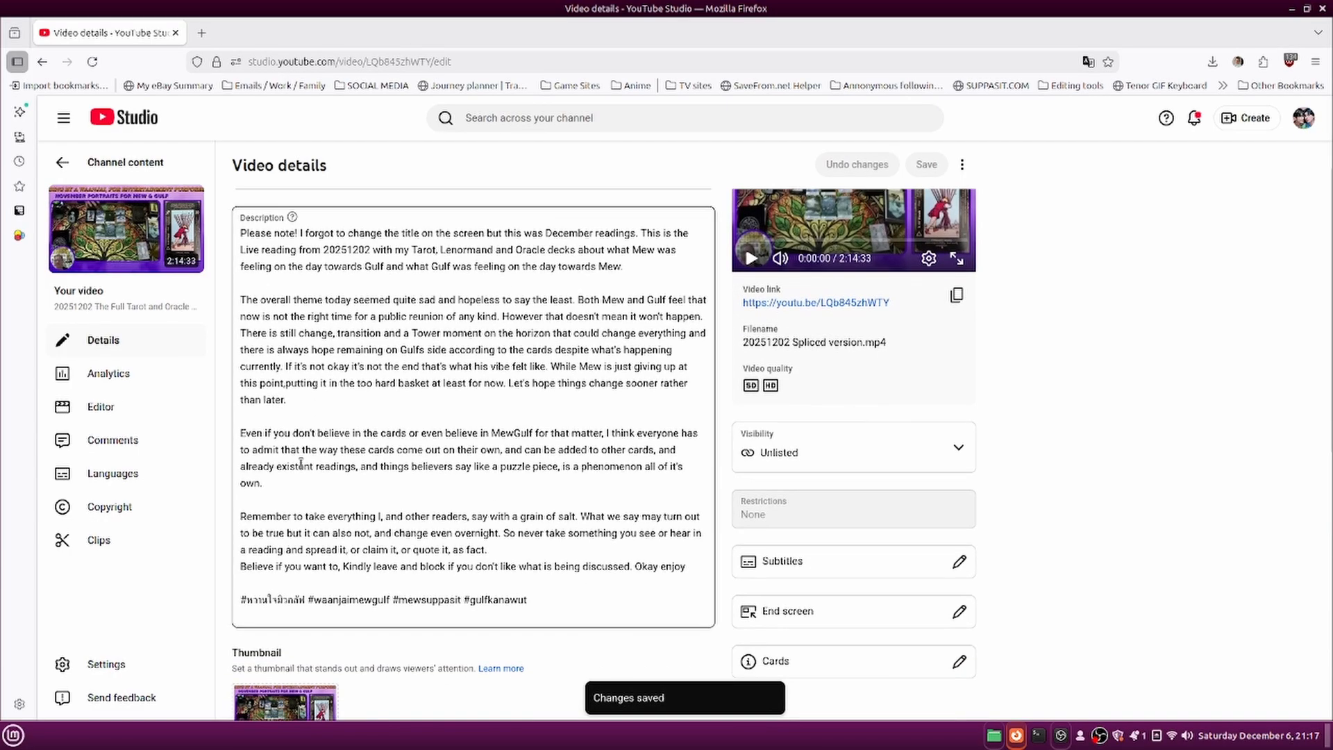
scroll(301, 463, "up", 1)
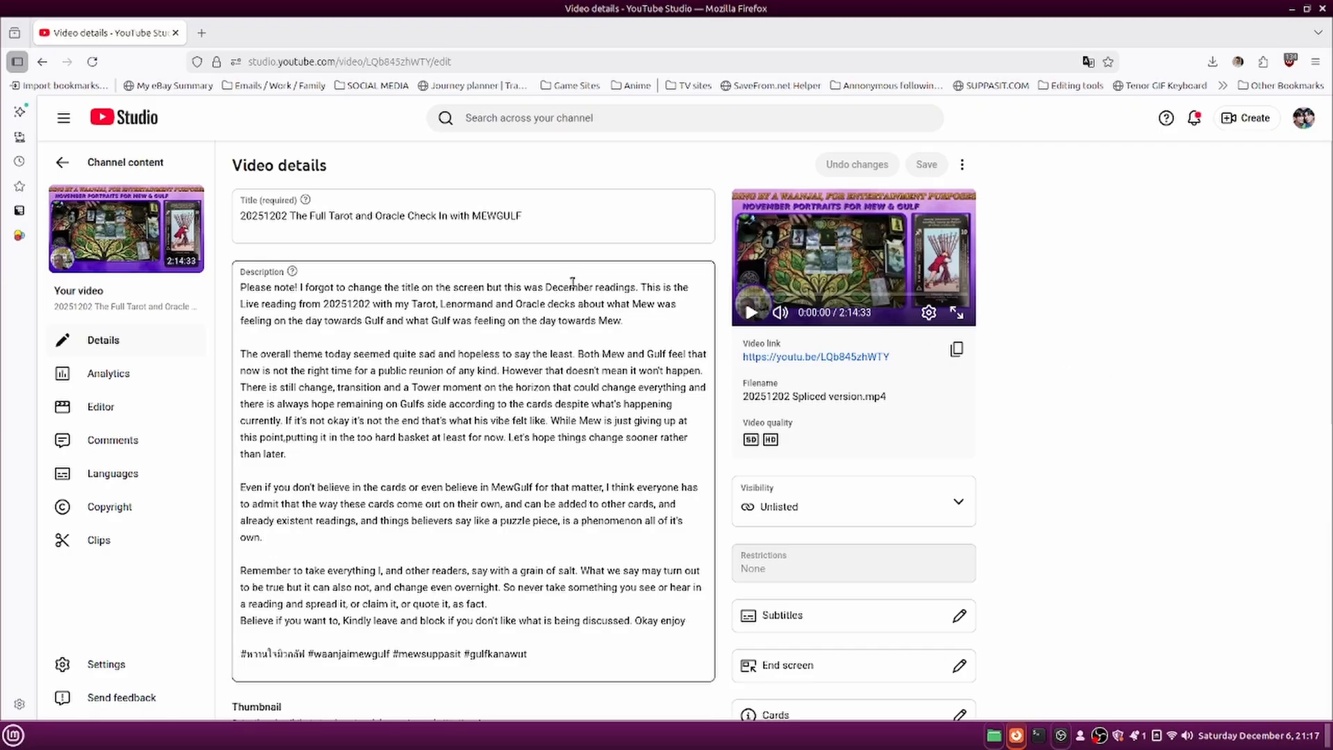
left_click(66, 165)
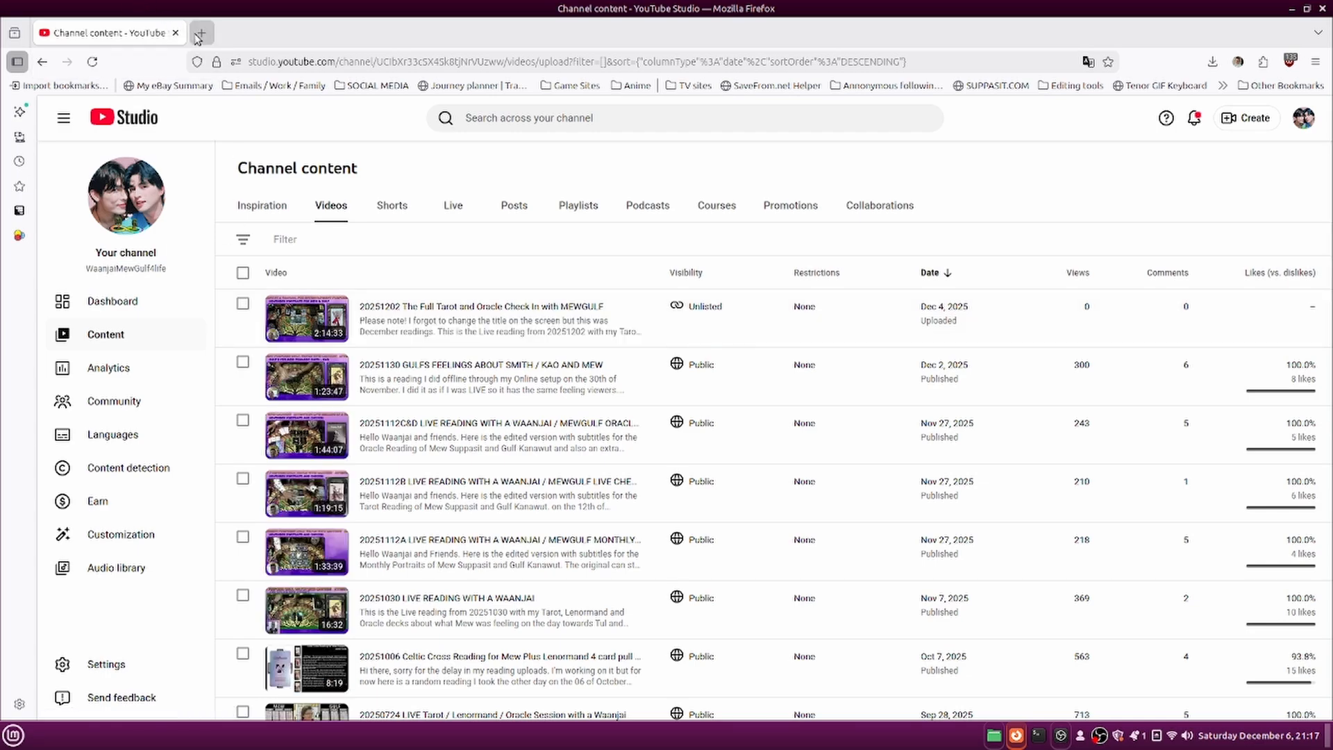
Open a new browser tab.
left_click(200, 36)
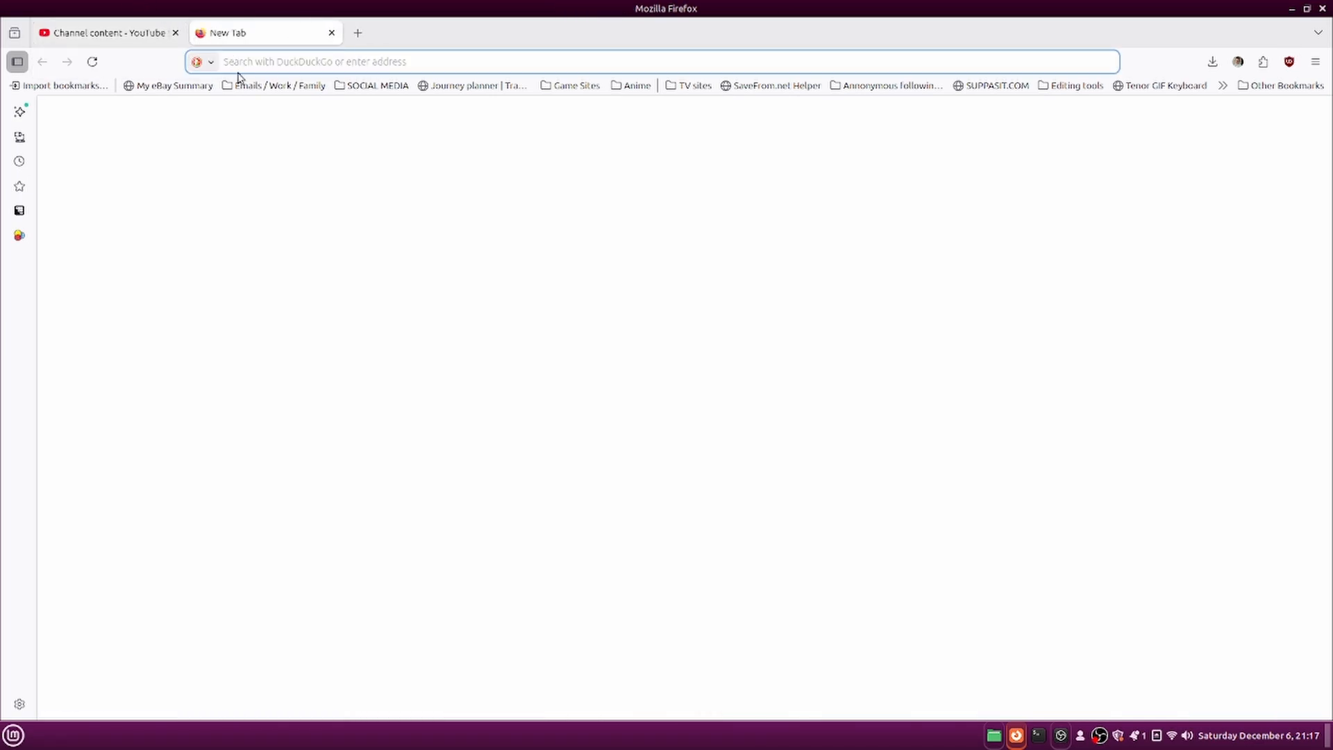